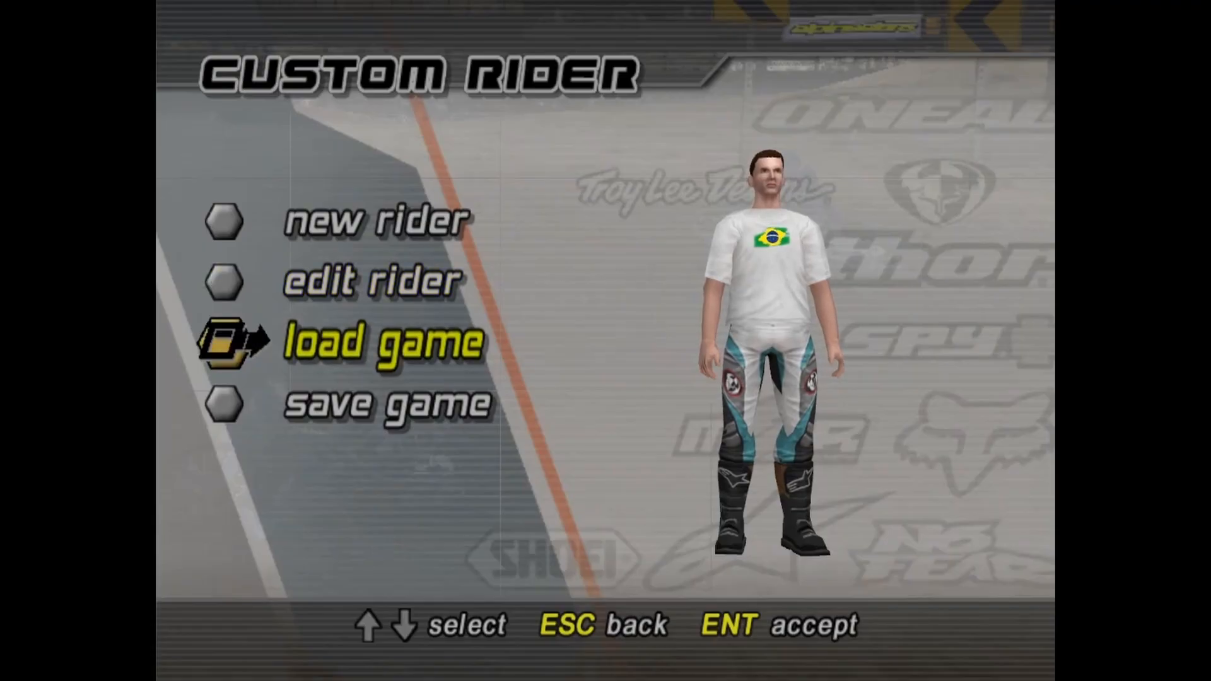
Open the existing custom rider for editing
key("Up")
key("Up")
key("Down")
key("Down")
key("Up")
key("Return")
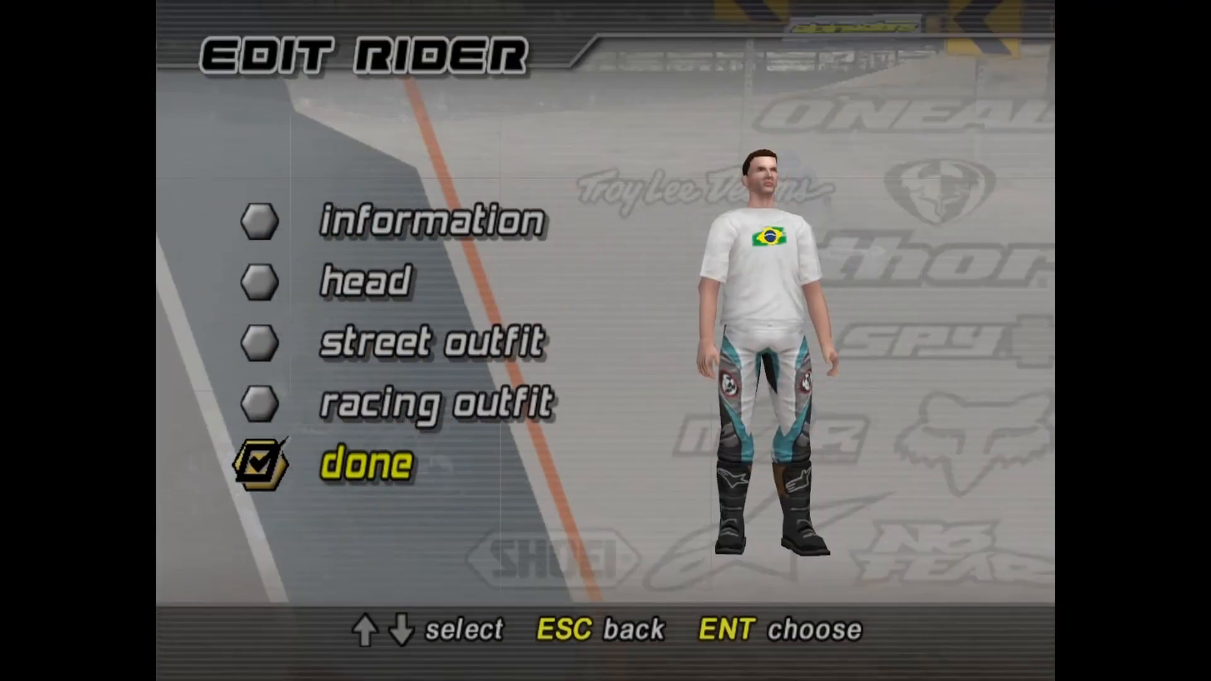
Open the rider's street outfit options
key("Up")
key("Up")
key("Up")
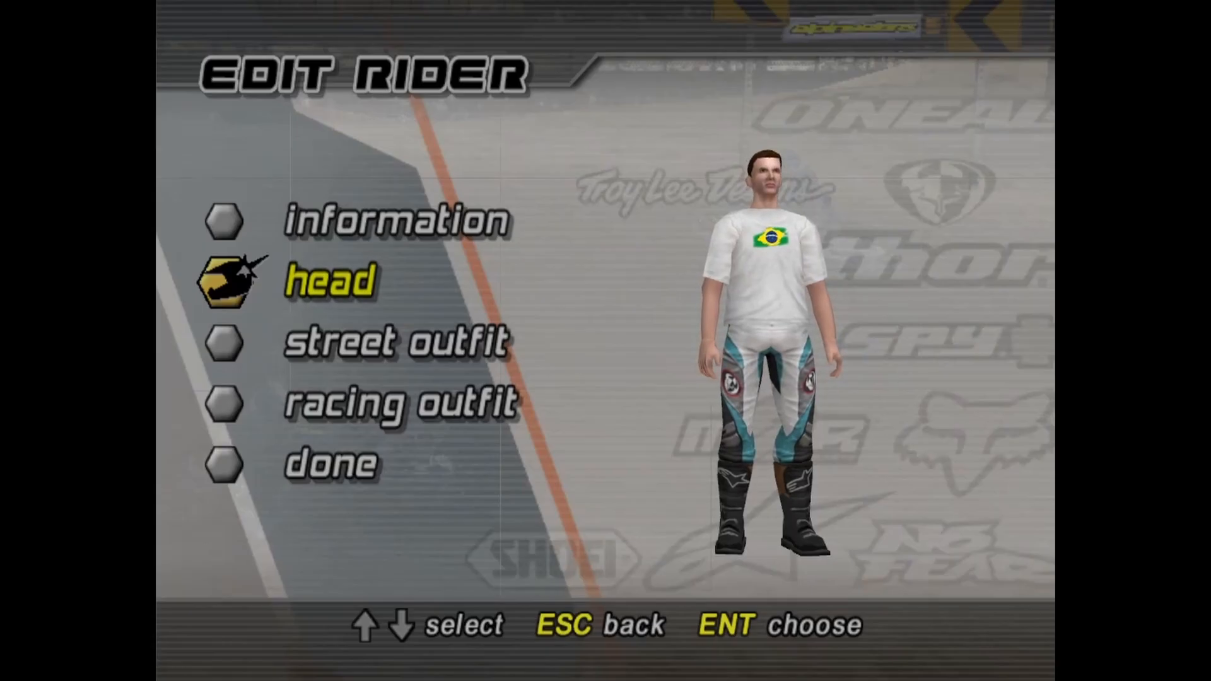
key("Up")
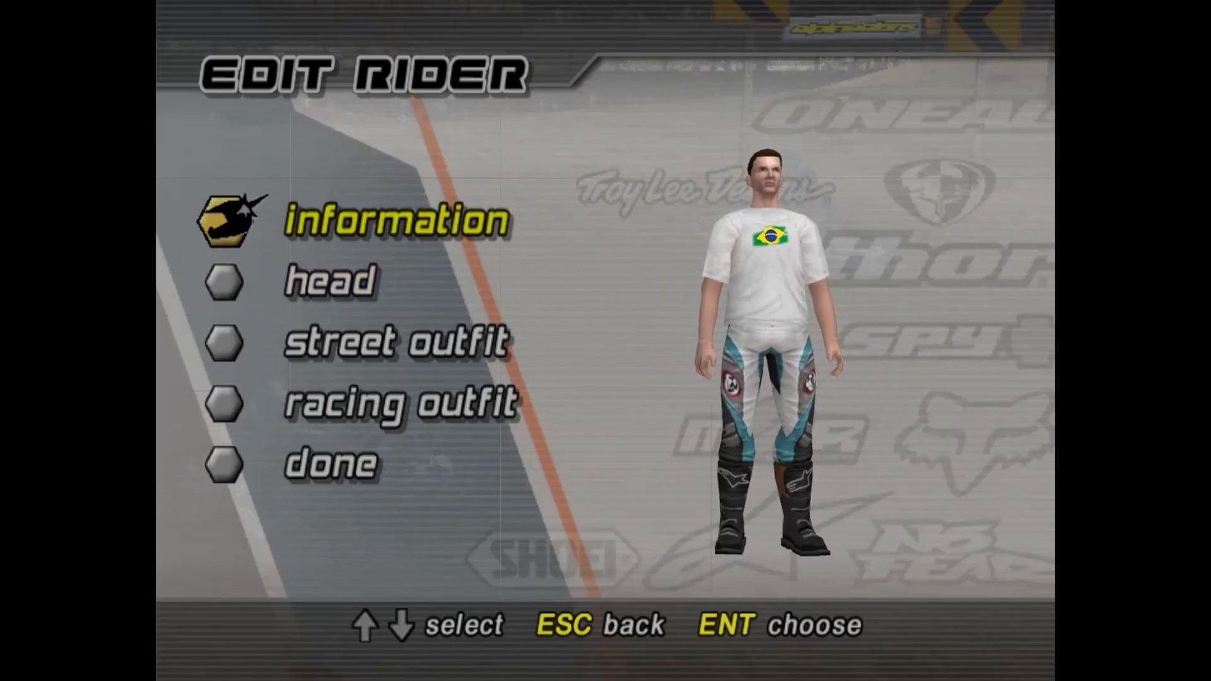
key("Down")
key("Down")
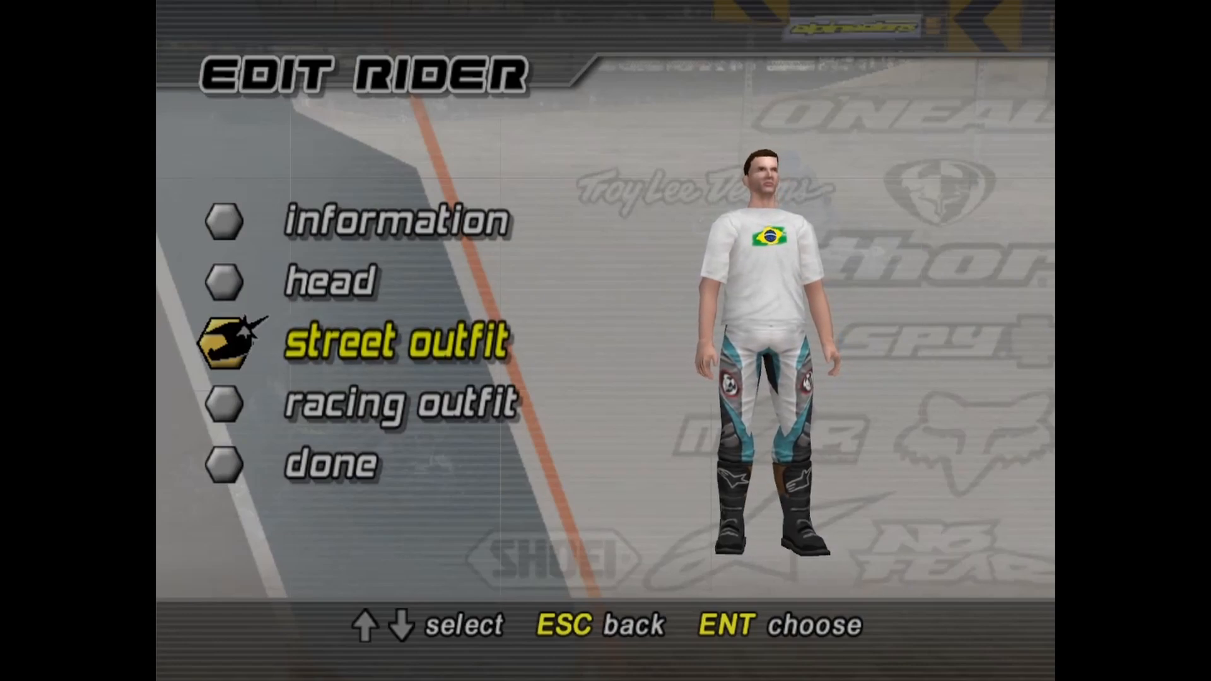
key("Down")
key("Up")
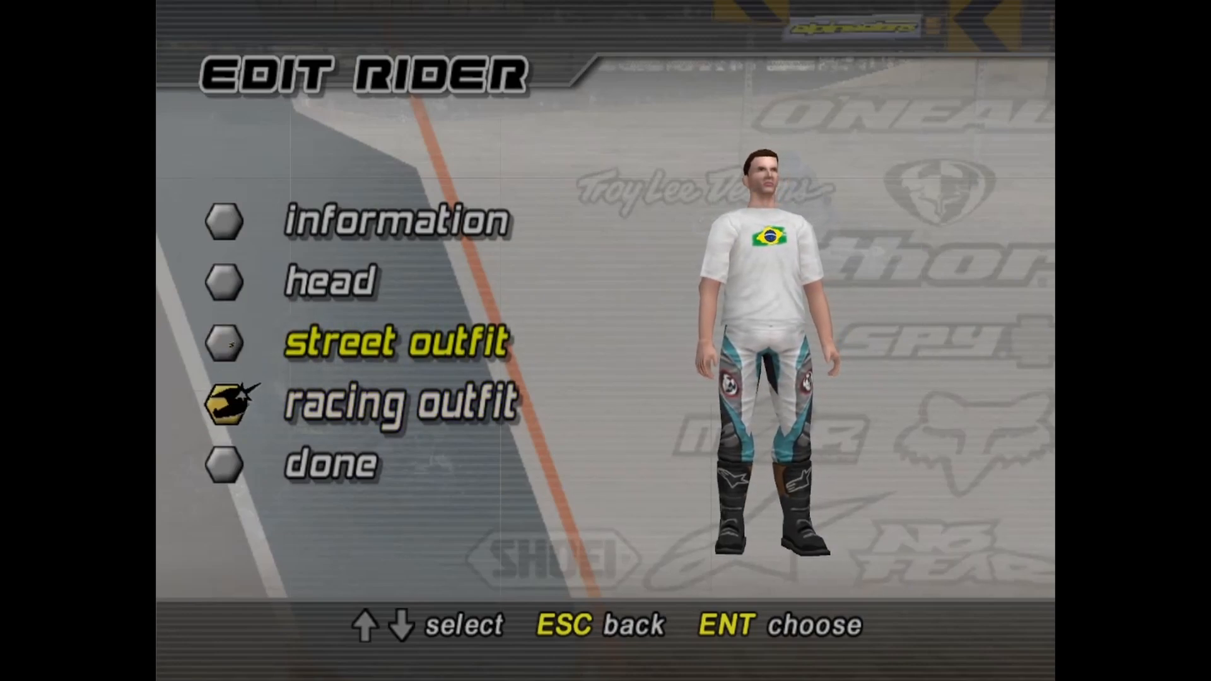
key("Return")
key("Return")
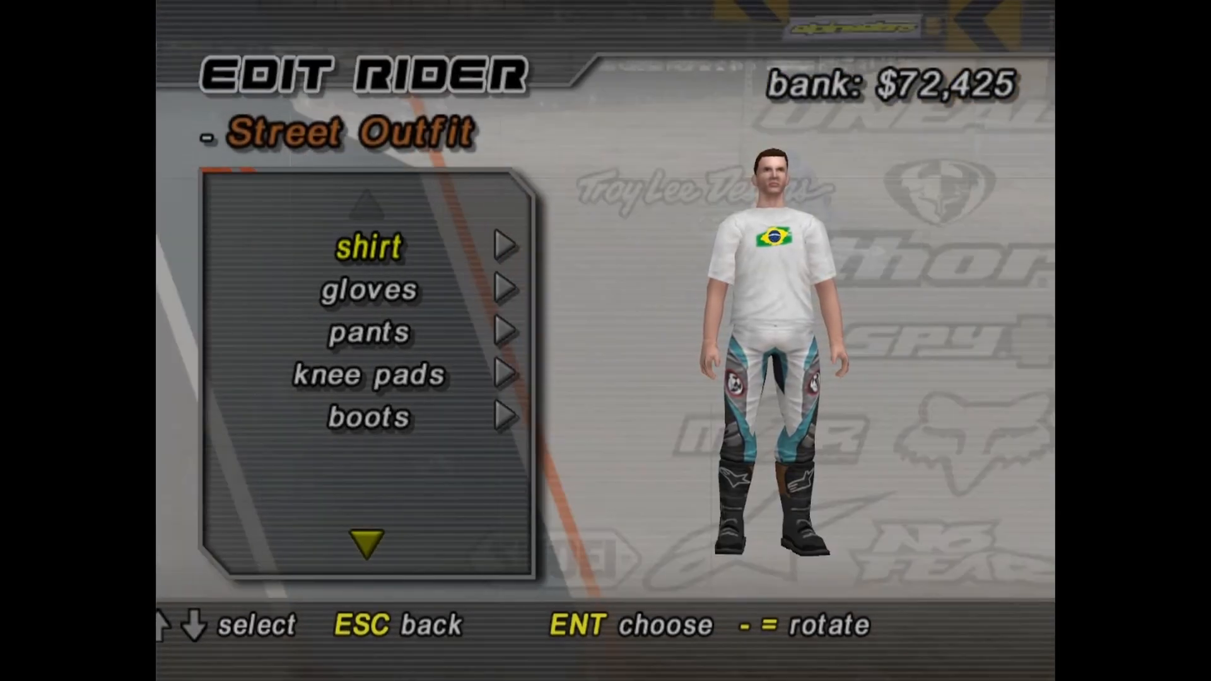
Set the street outfit's shirt to a generic T-shirt in red and open its logo choices
key("Down")
key("Up")
key("Return")
key("Return")
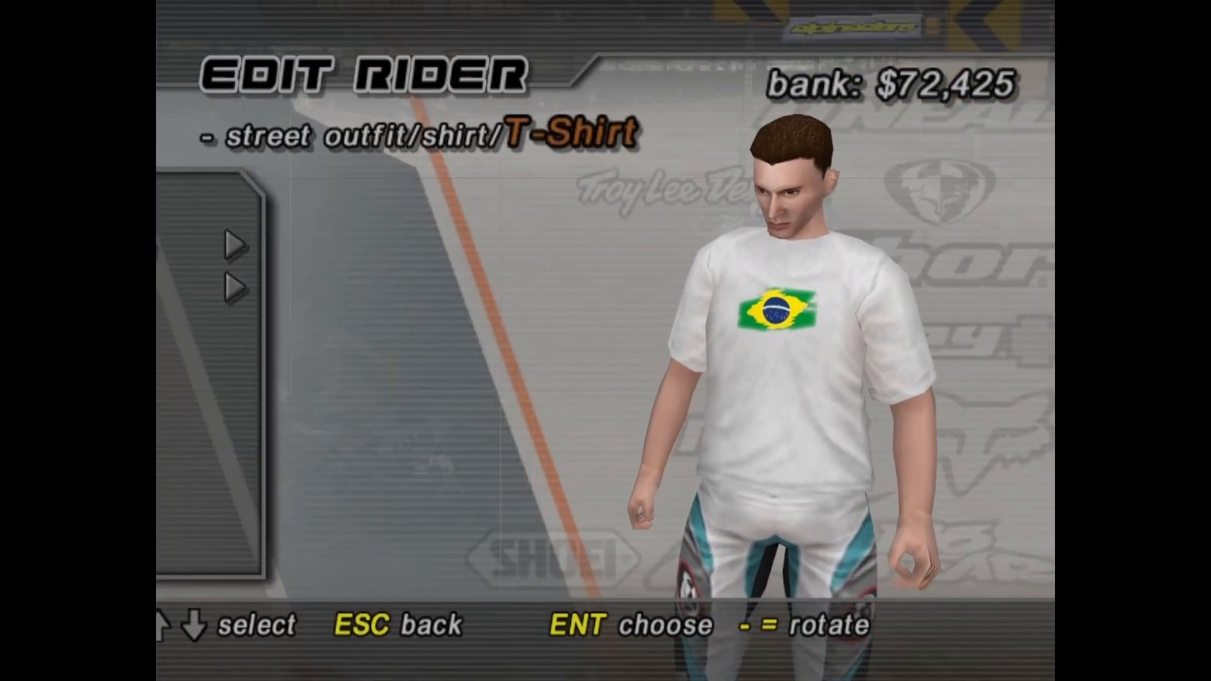
key("Return")
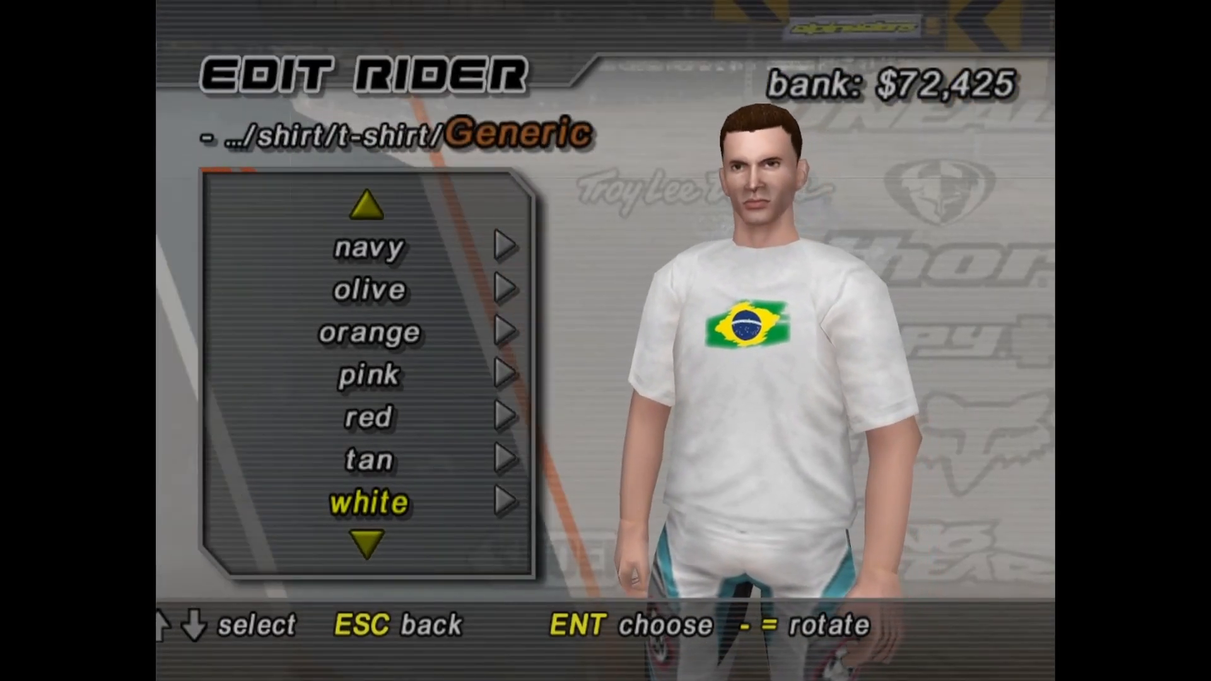
key("Up")
key("Up")
key("Up")
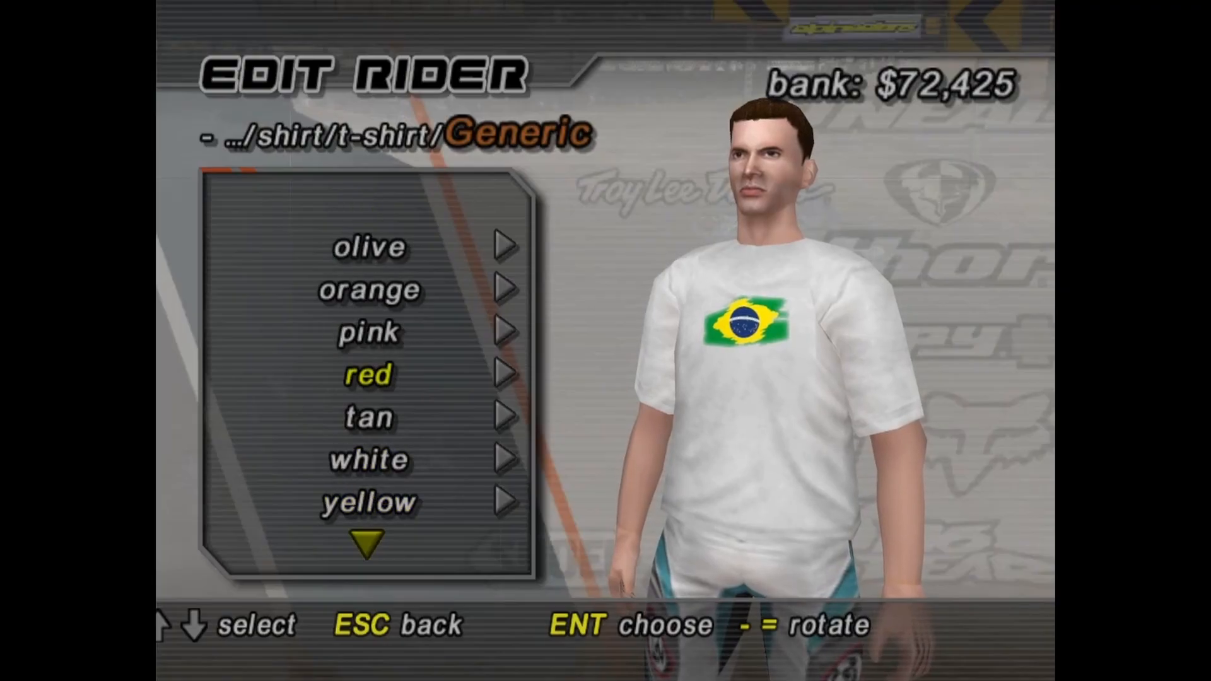
key("Return")
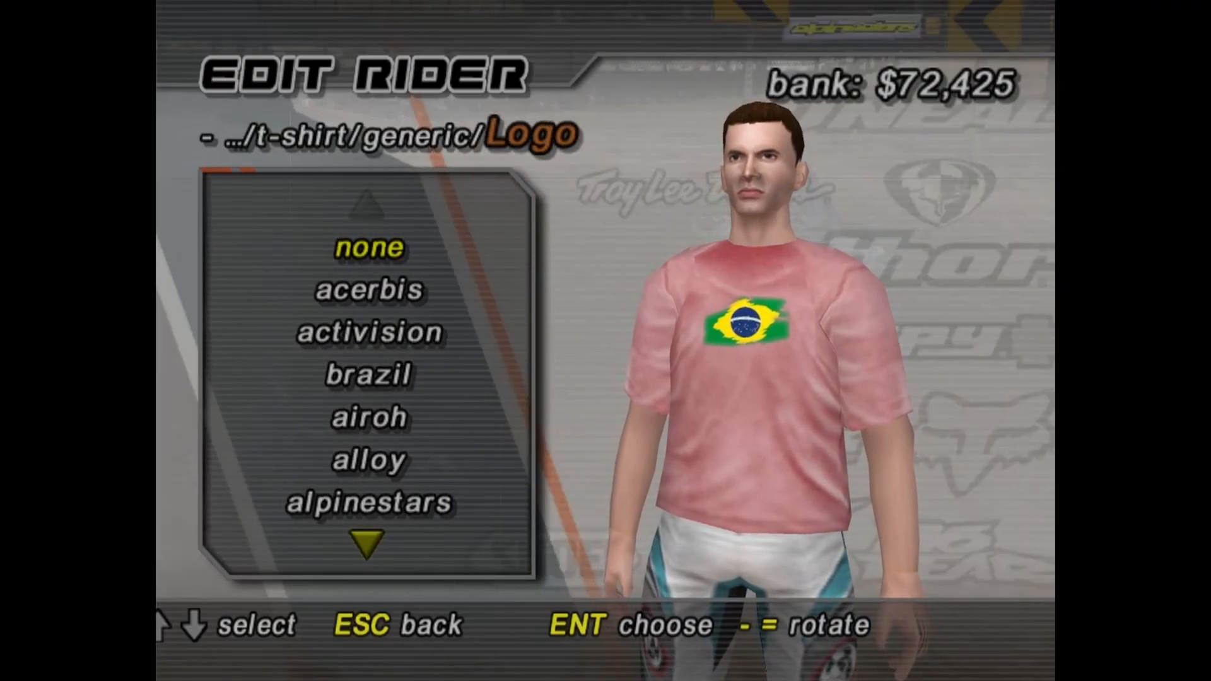
Preview the T-shirt logos between acerbis and alpinestars on the rider, ending on the brazil logo
key("Down")
key("Down")
key("Down")
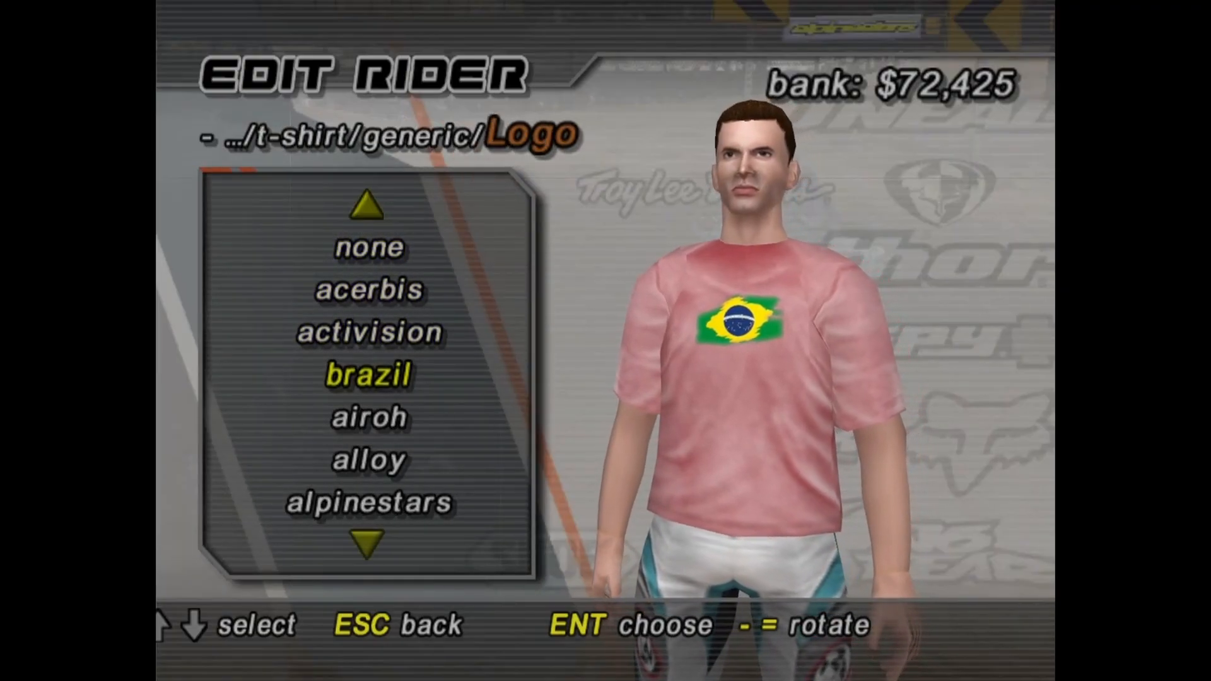
key("Up")
key("Up")
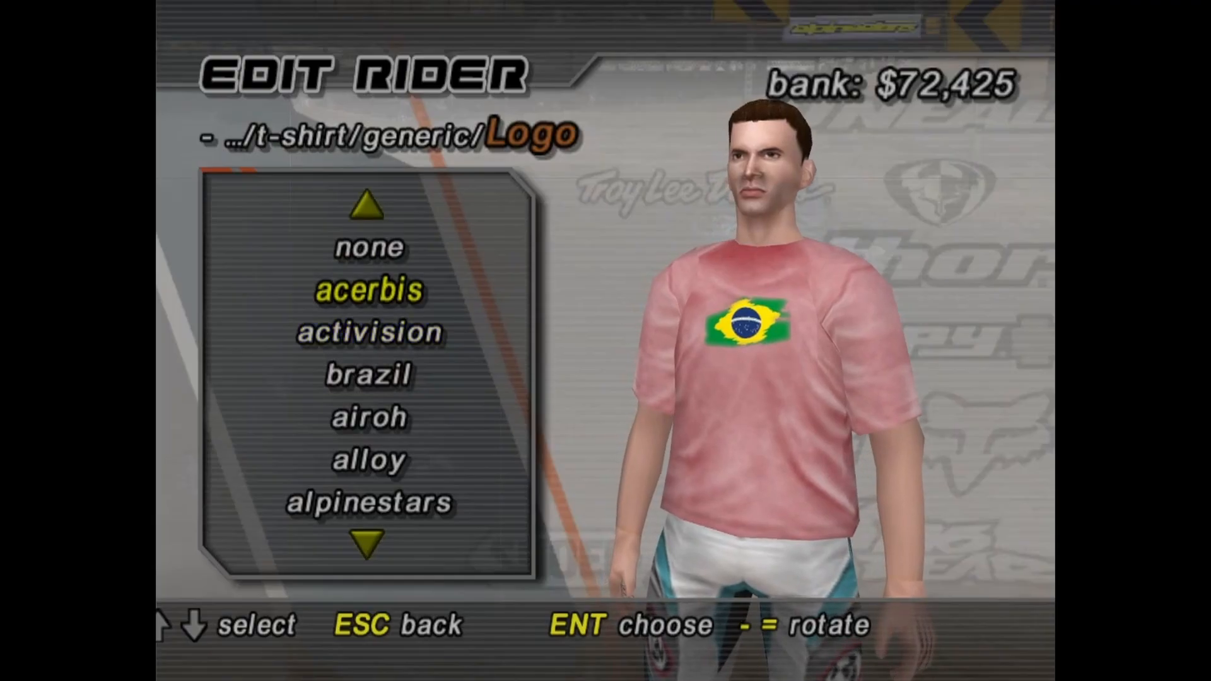
key("Down")
key("Down")
key("Down")
key("Down")
key("Down")
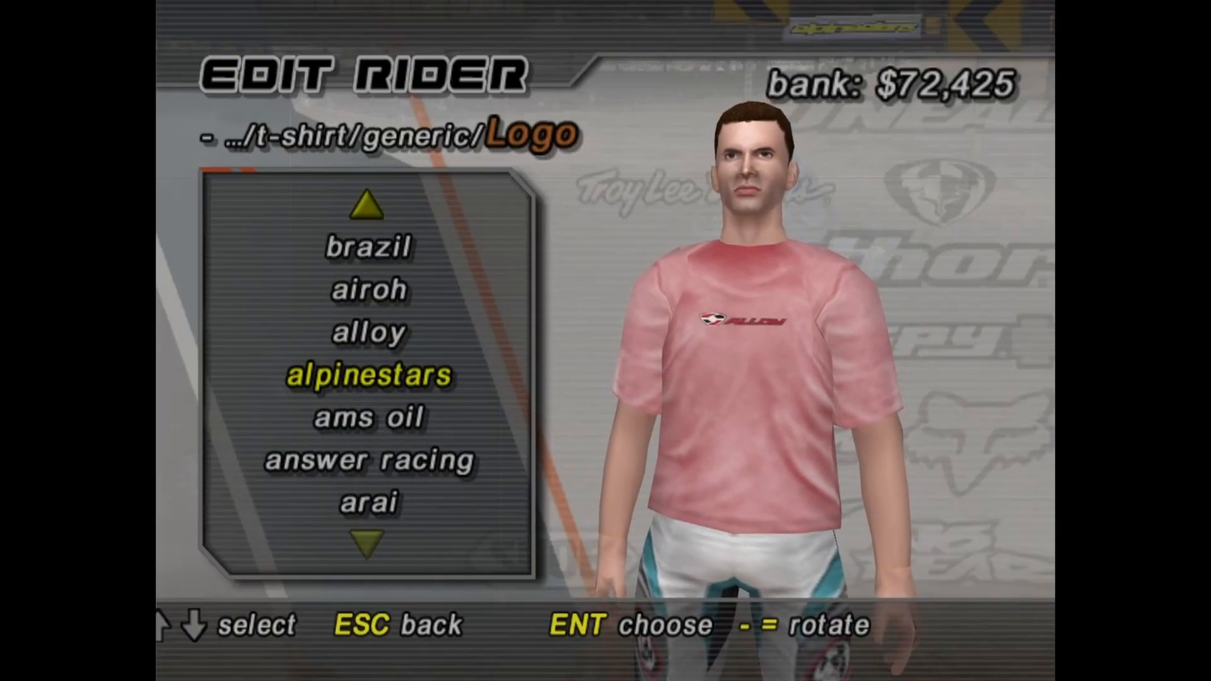
key("Up")
key("Up")
key("Up")
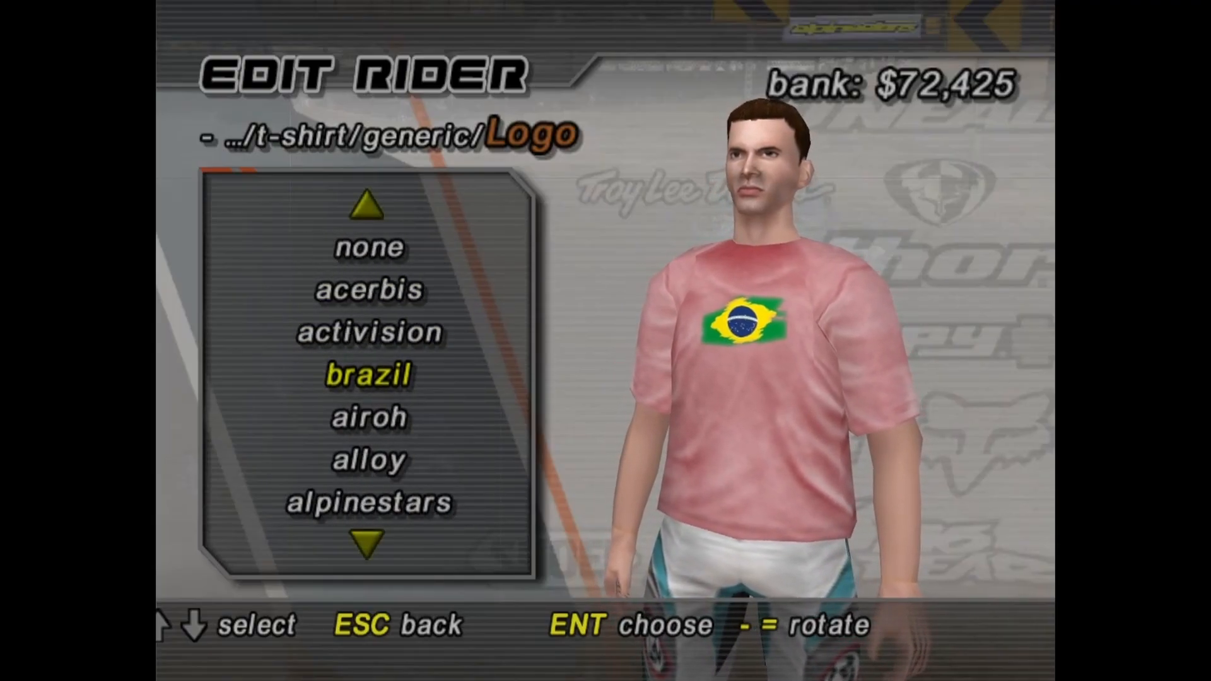
Rotate the rider both ways to examine the brazil logo on the T-shirt's front, sides and back
key("equal")
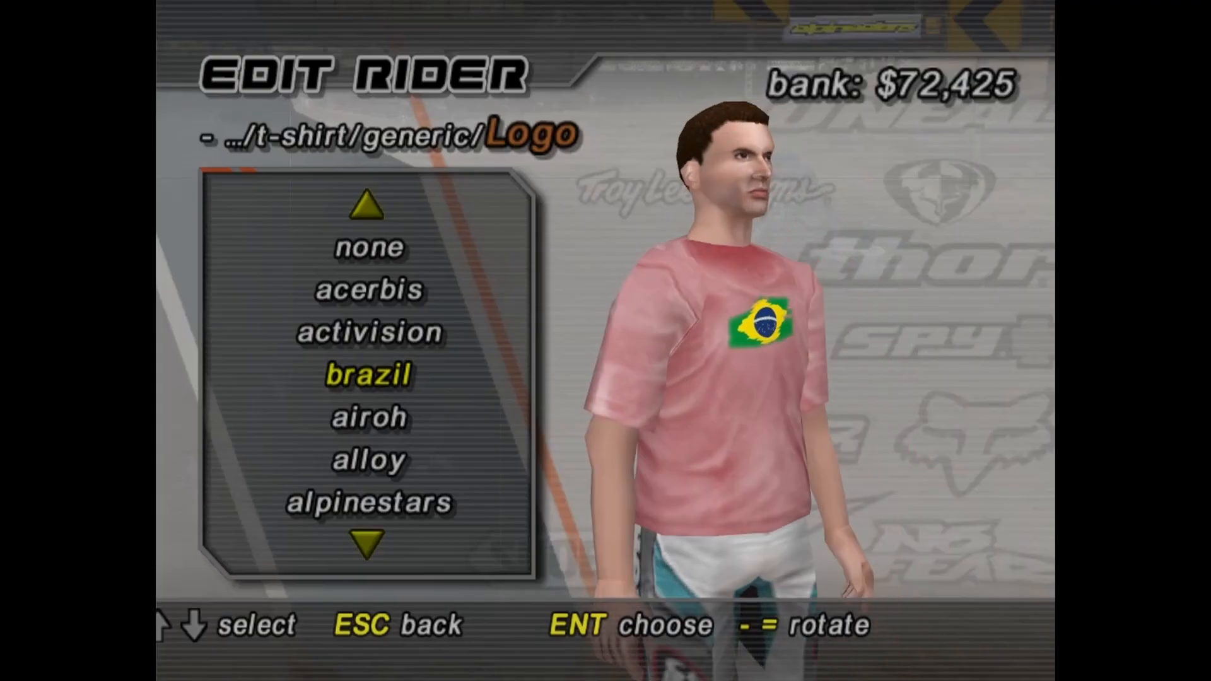
key("equal")
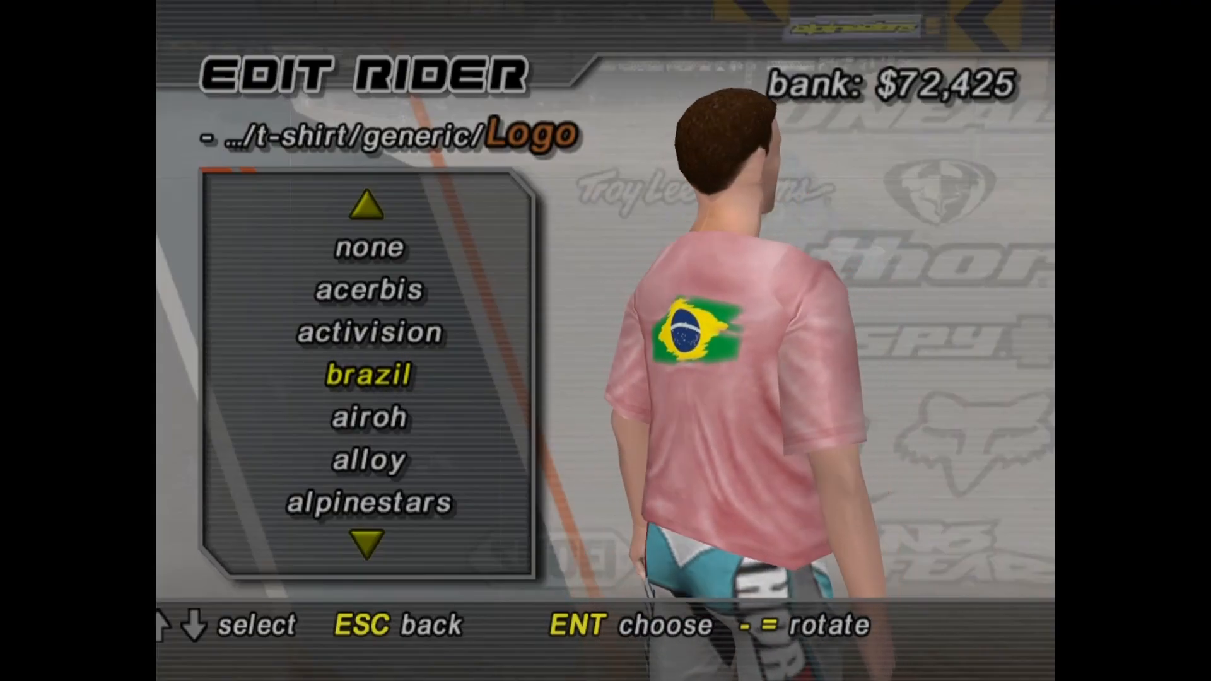
key("equal")
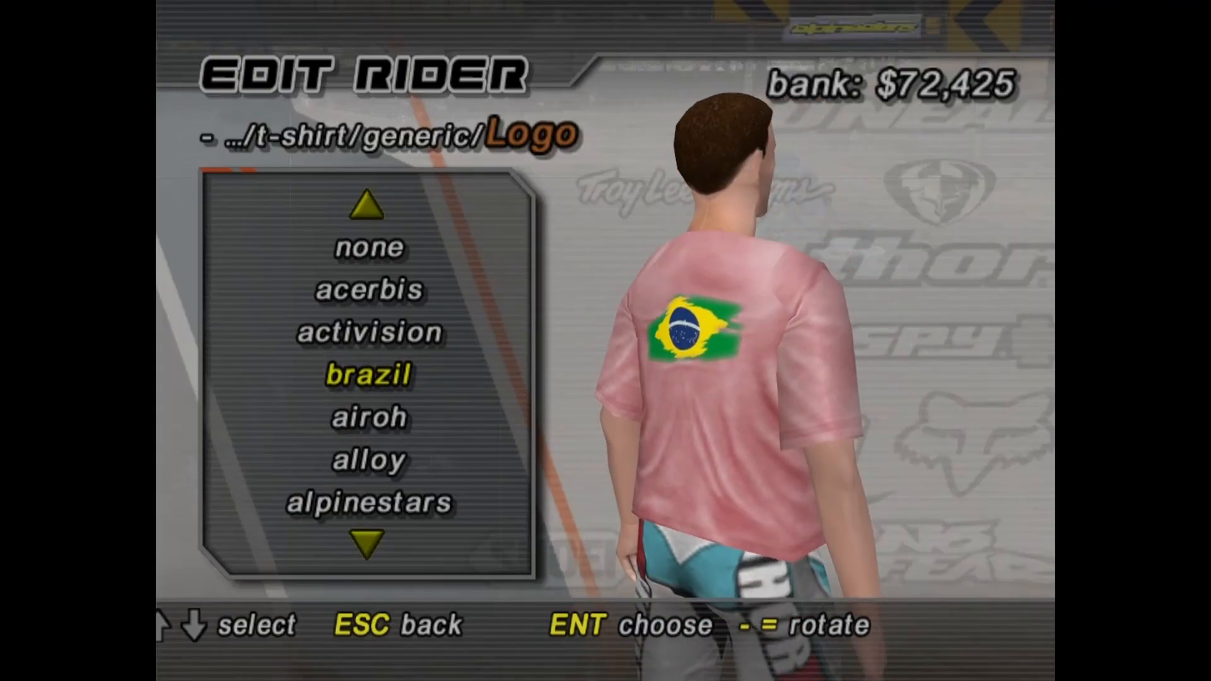
key("minus")
key("minus")
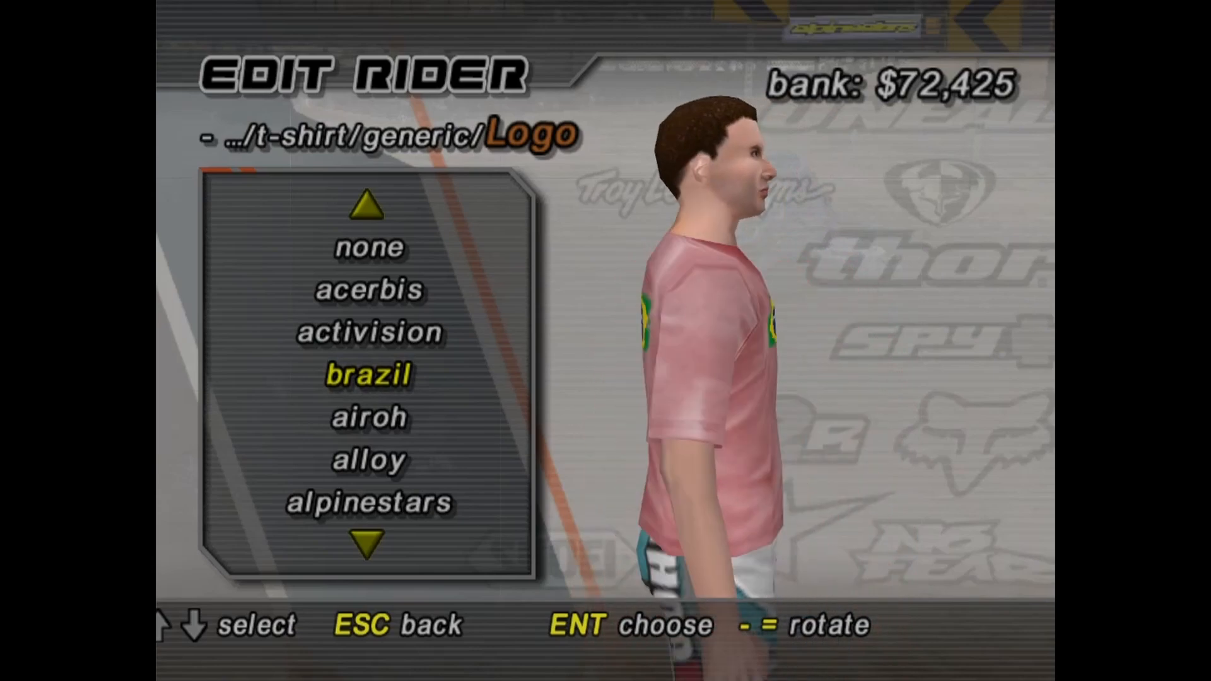
key("equal")
key("equal")
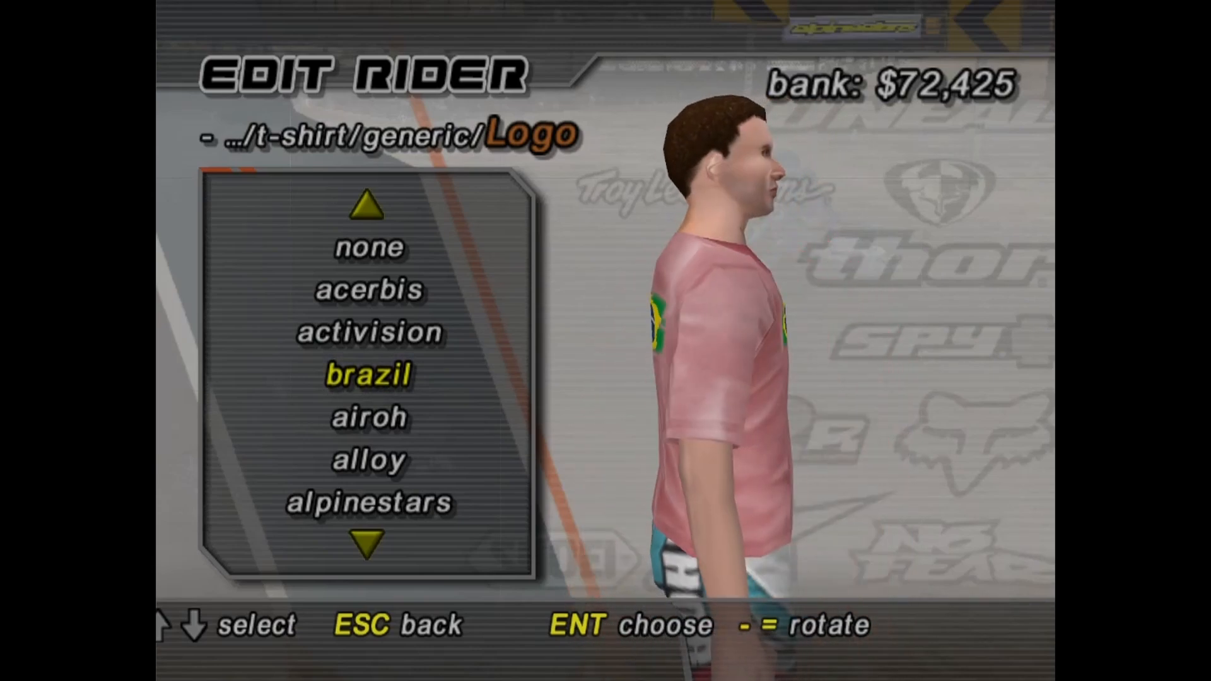
key("minus")
key("minus")
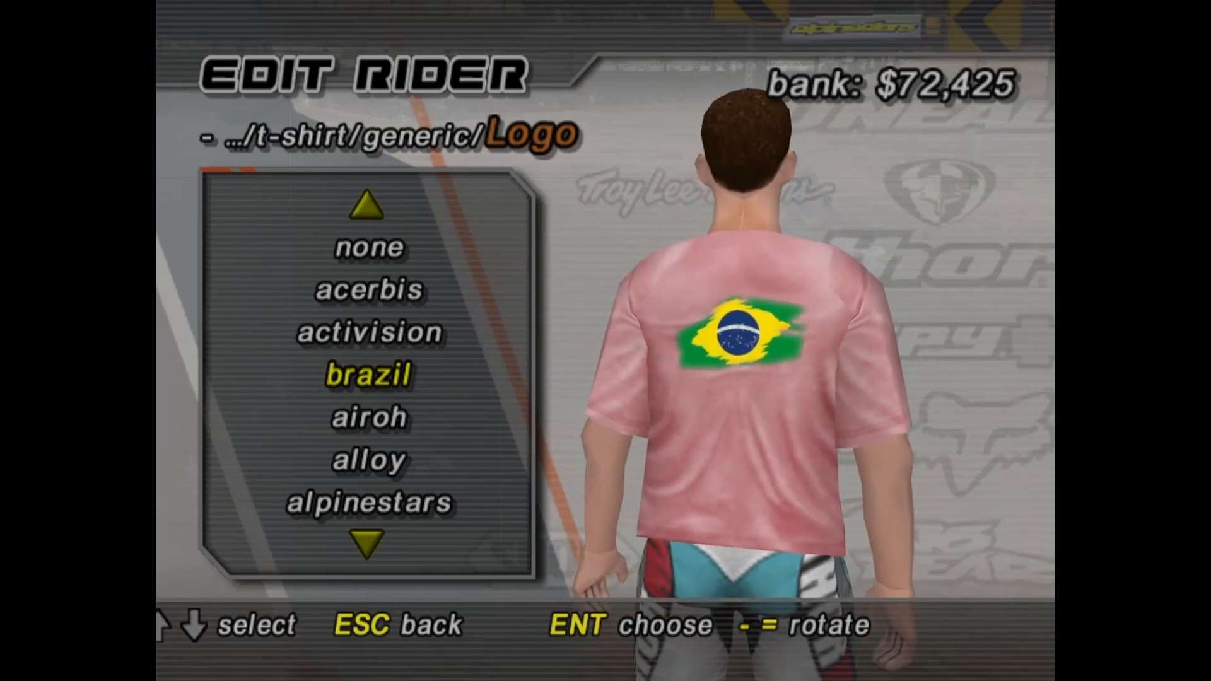
key("equal")
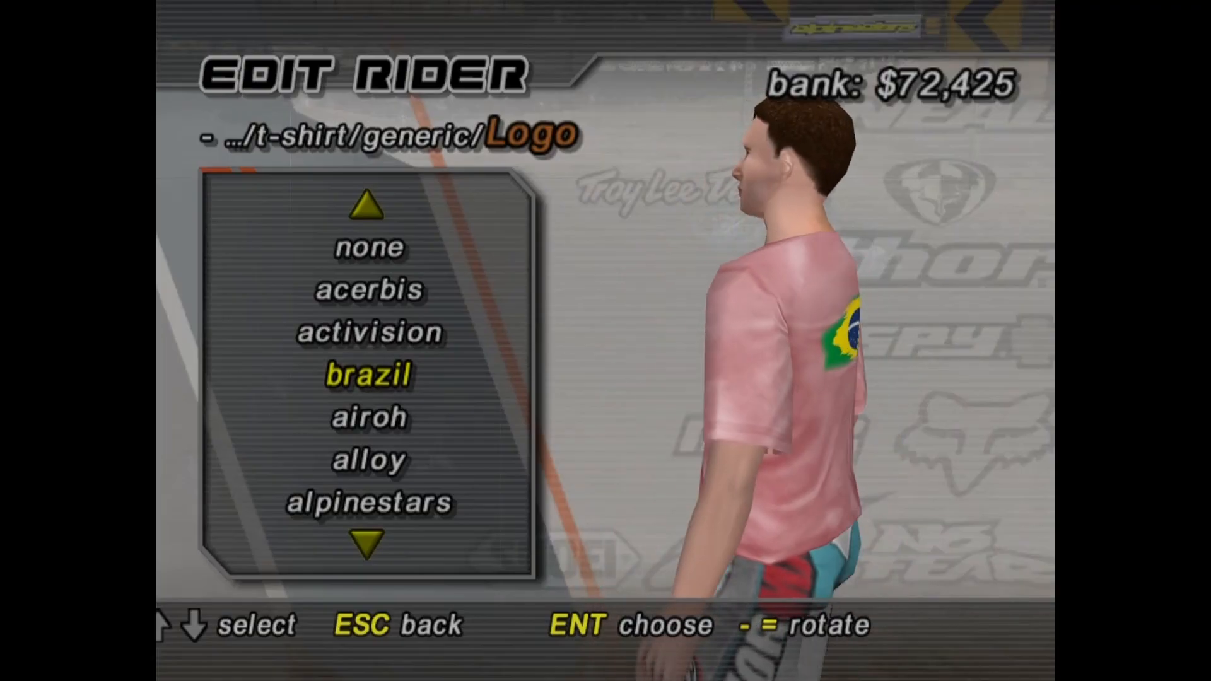
key("minus")
key("equal")
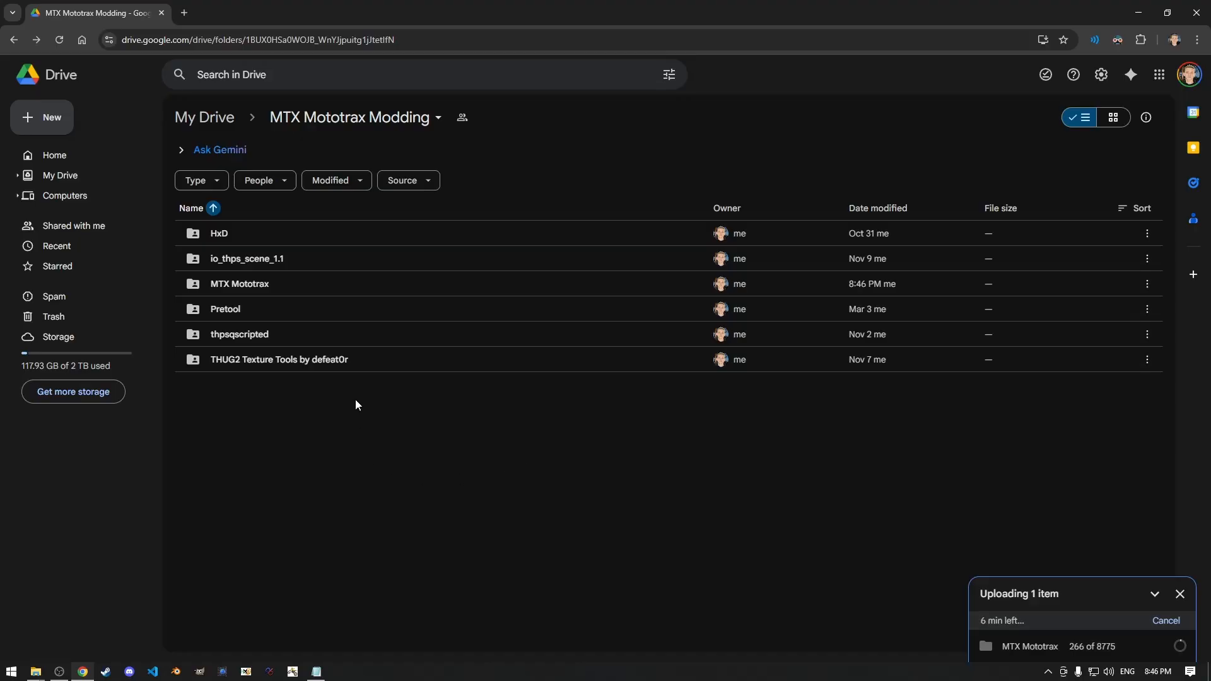
In Google Drive, examine the contents of the HxD folder and return to the MTX Mototrax Modding folder
left_click(280, 292)
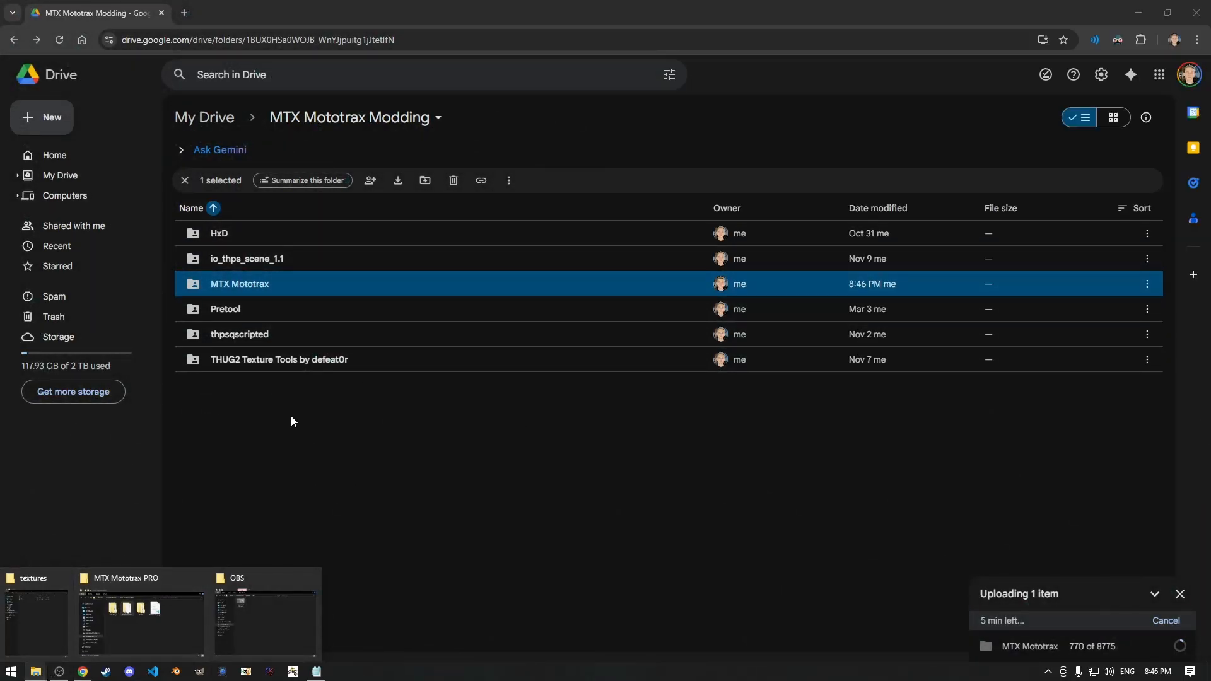
left_click(410, 495)
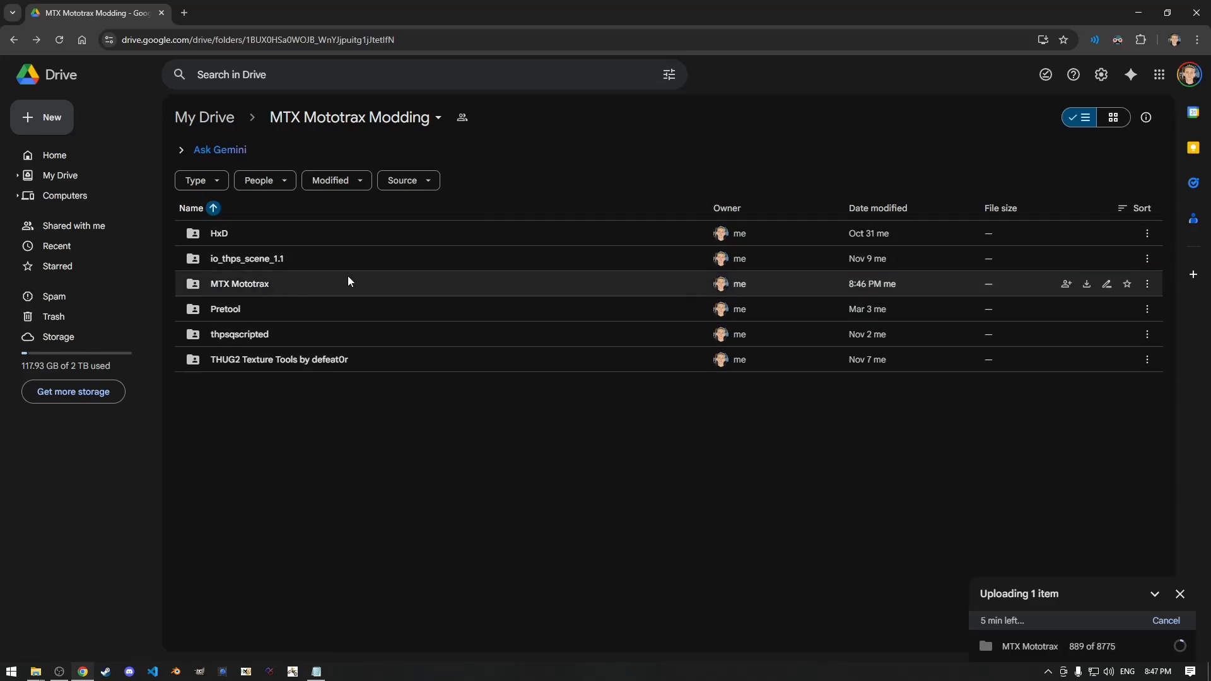
left_click(231, 235)
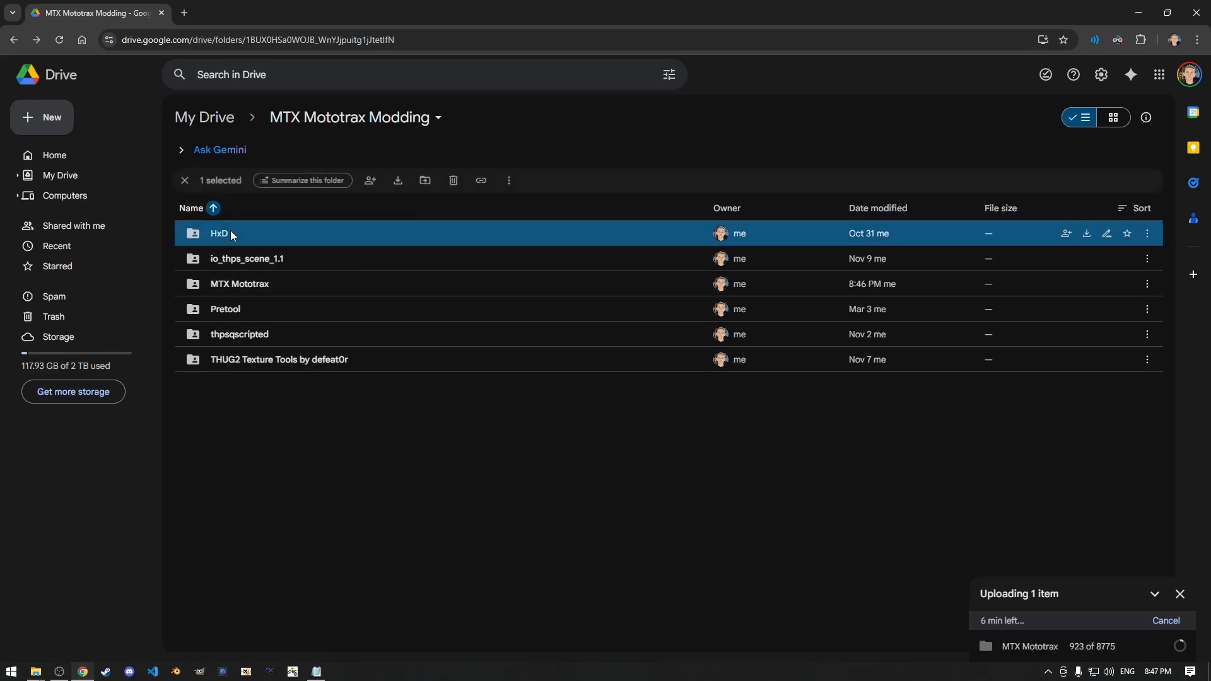
double_click(277, 234)
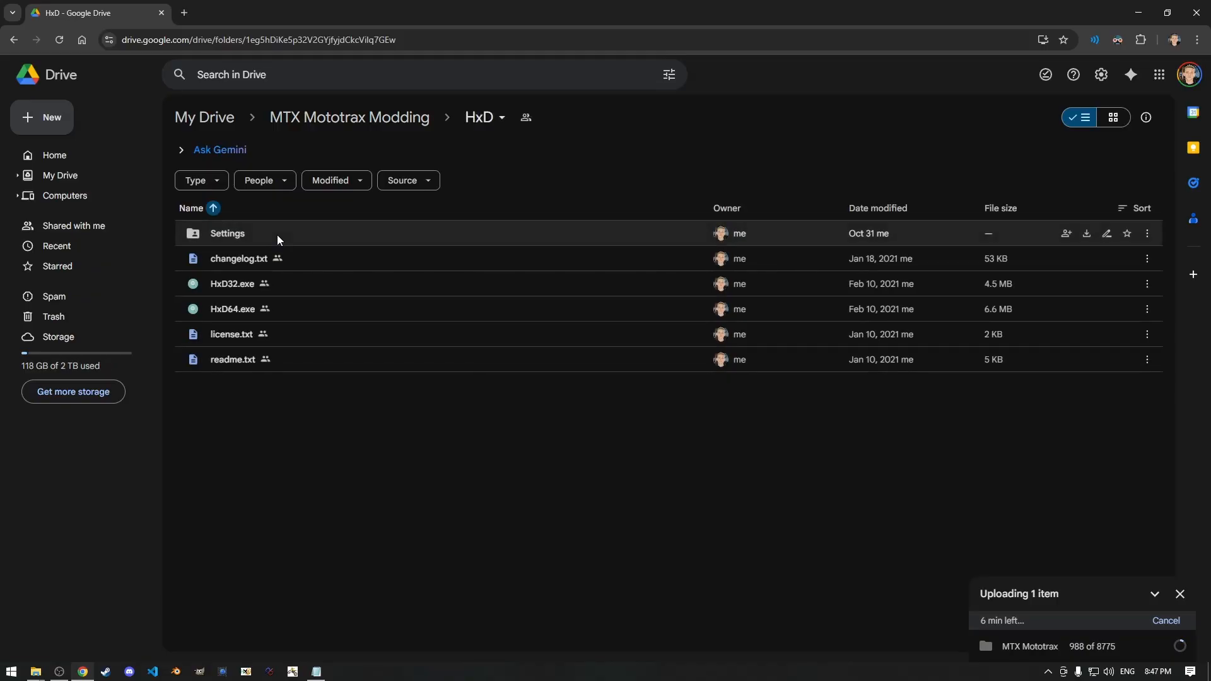
key("alt+Left")
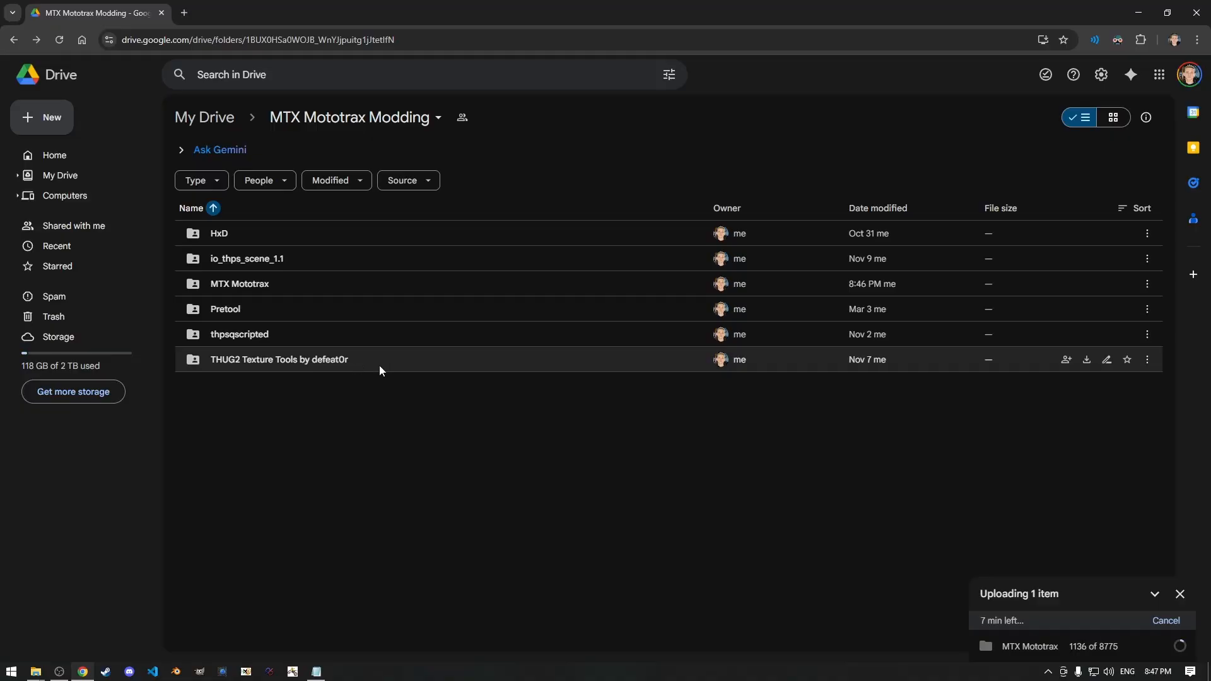
Highlight the modding folders in MTX Mototrax Modding, including thpsqscripted and THUG2 Texture Tools by defeat0r, to review what is shared
left_click_drag(482, 398, 327, 241)
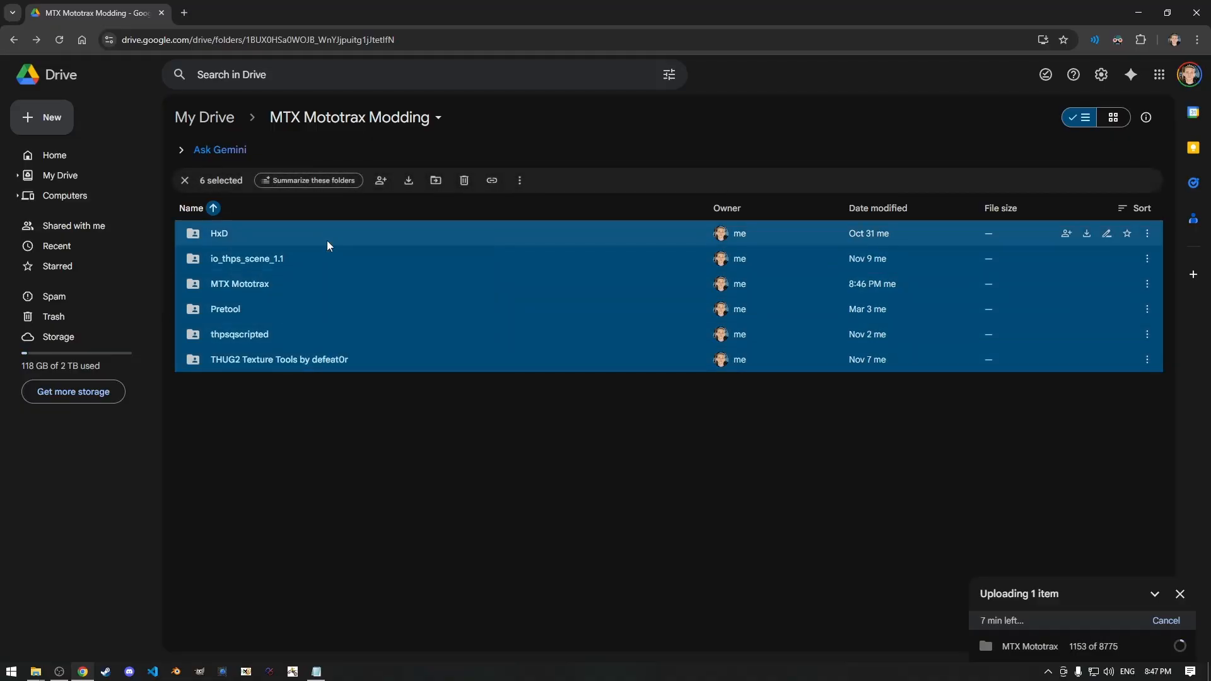
left_click(445, 448)
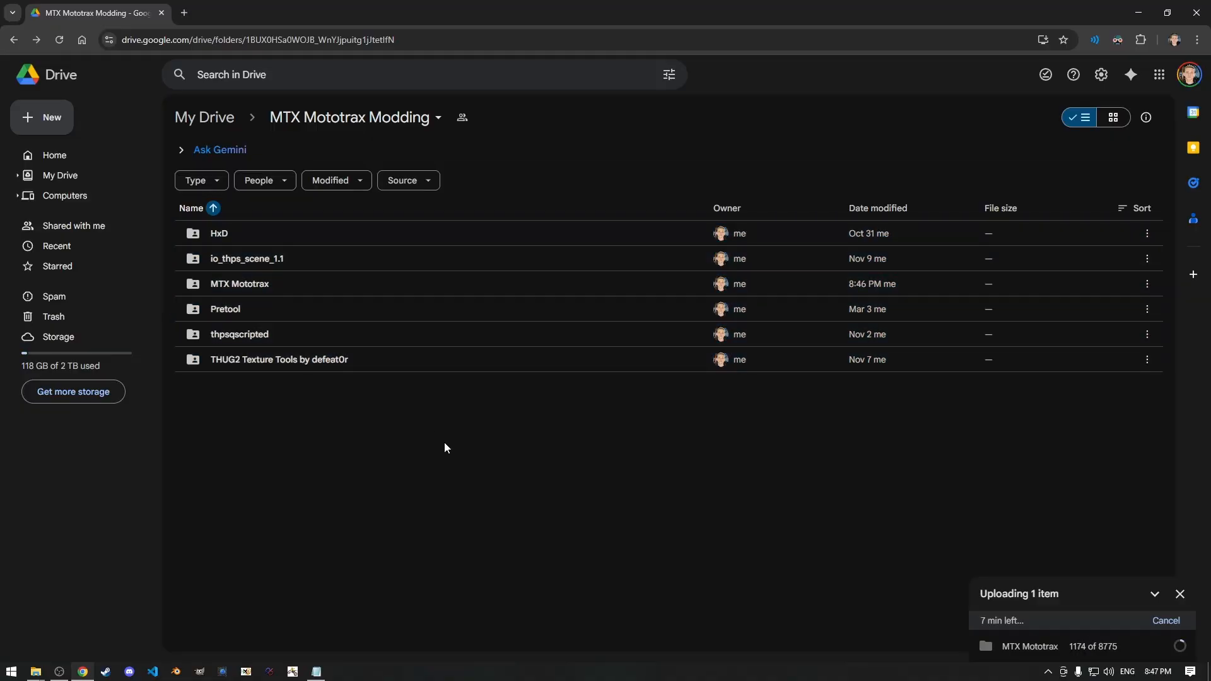
left_click(323, 309)
left_click_drag(329, 410, 324, 335)
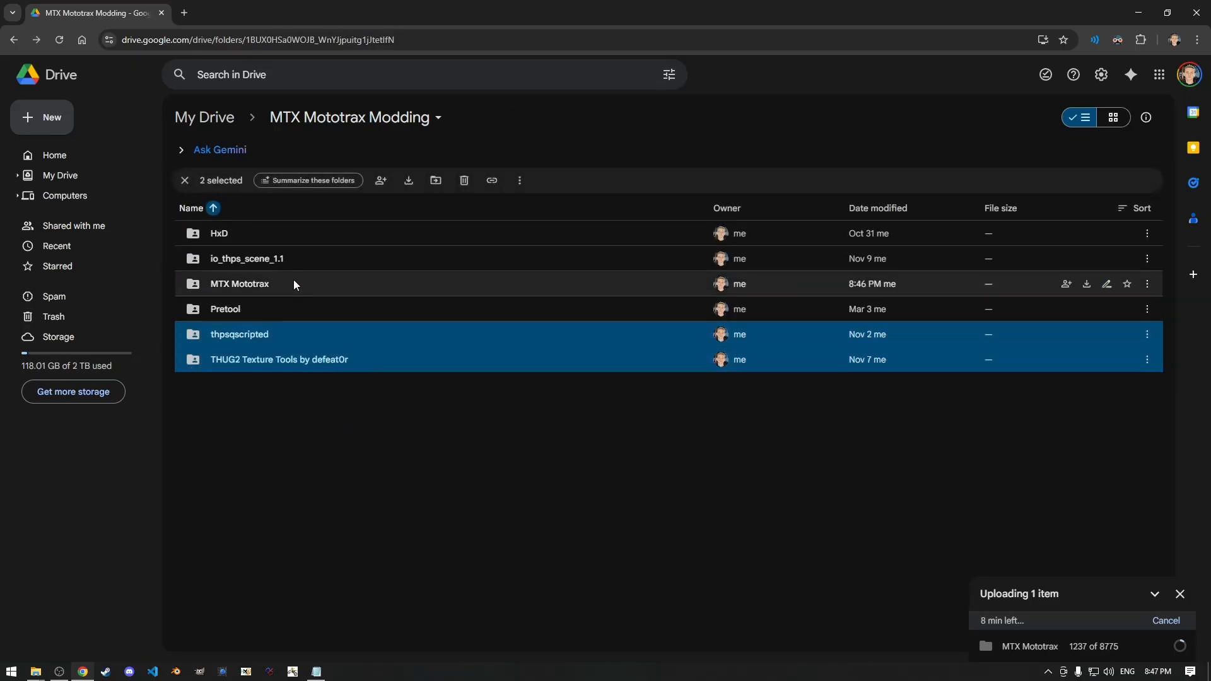
left_click(211, 261)
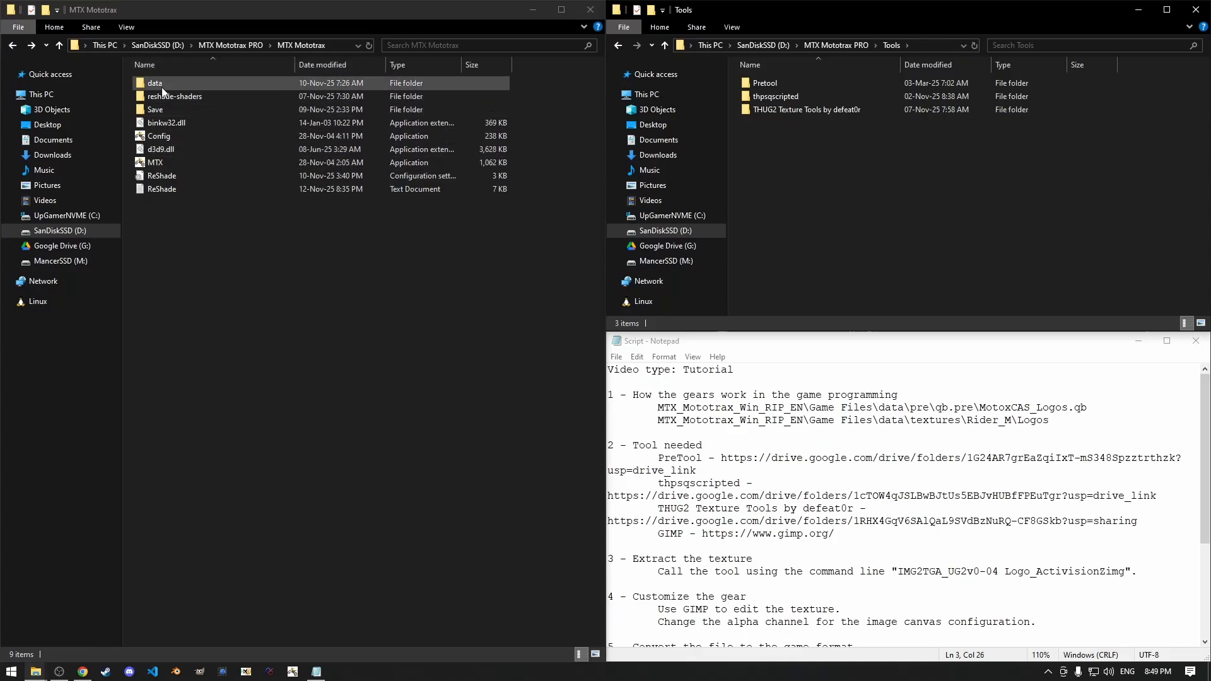
In File Explorer, open the game's data folder, point out the pre and textures folders, and open the pre folder
double_click(198, 85)
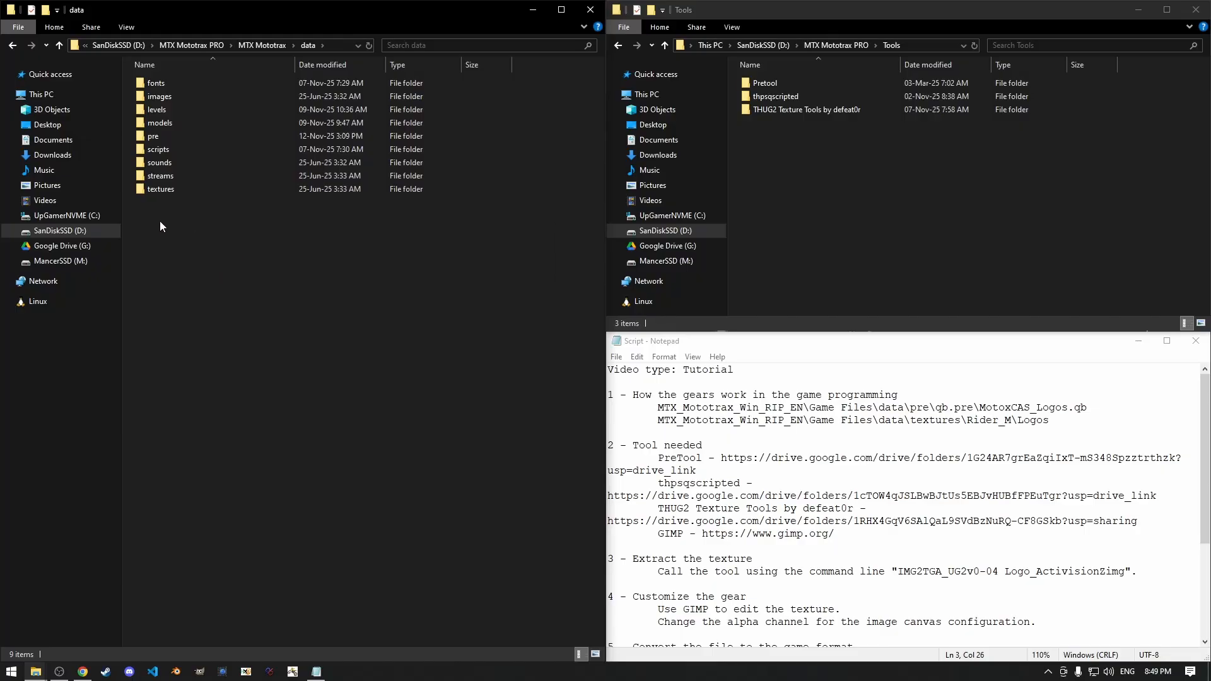
left_click(182, 137)
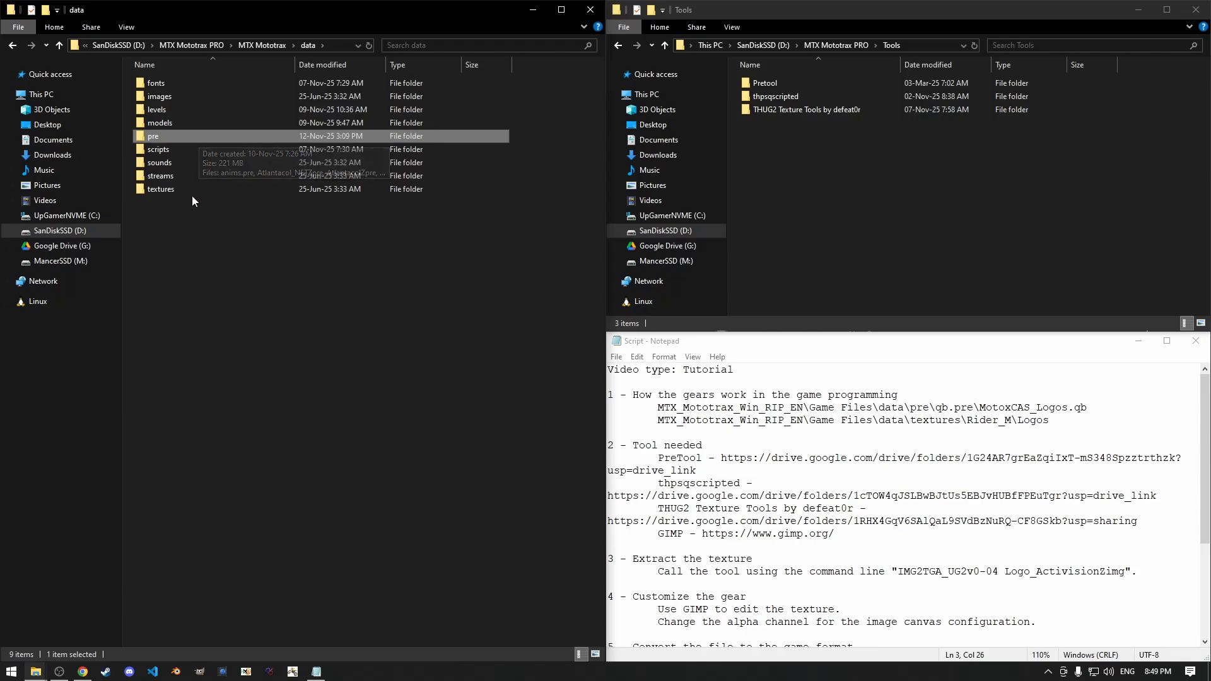
left_click(232, 191)
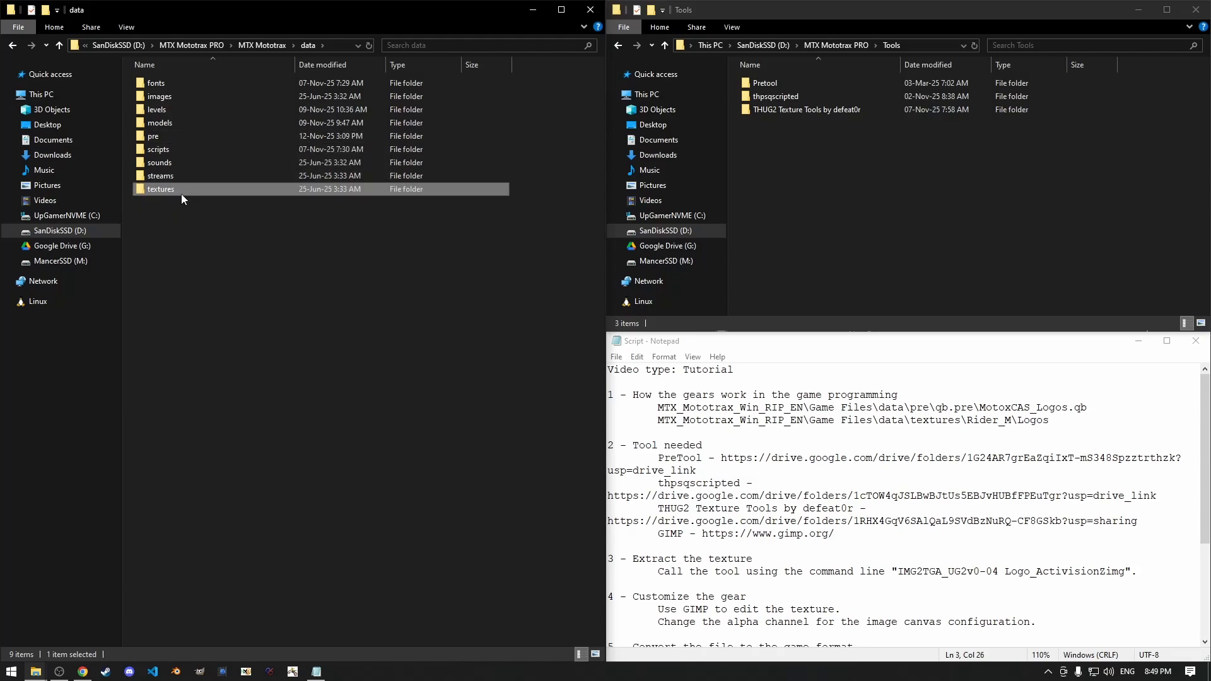
left_click(309, 214)
double_click(178, 136)
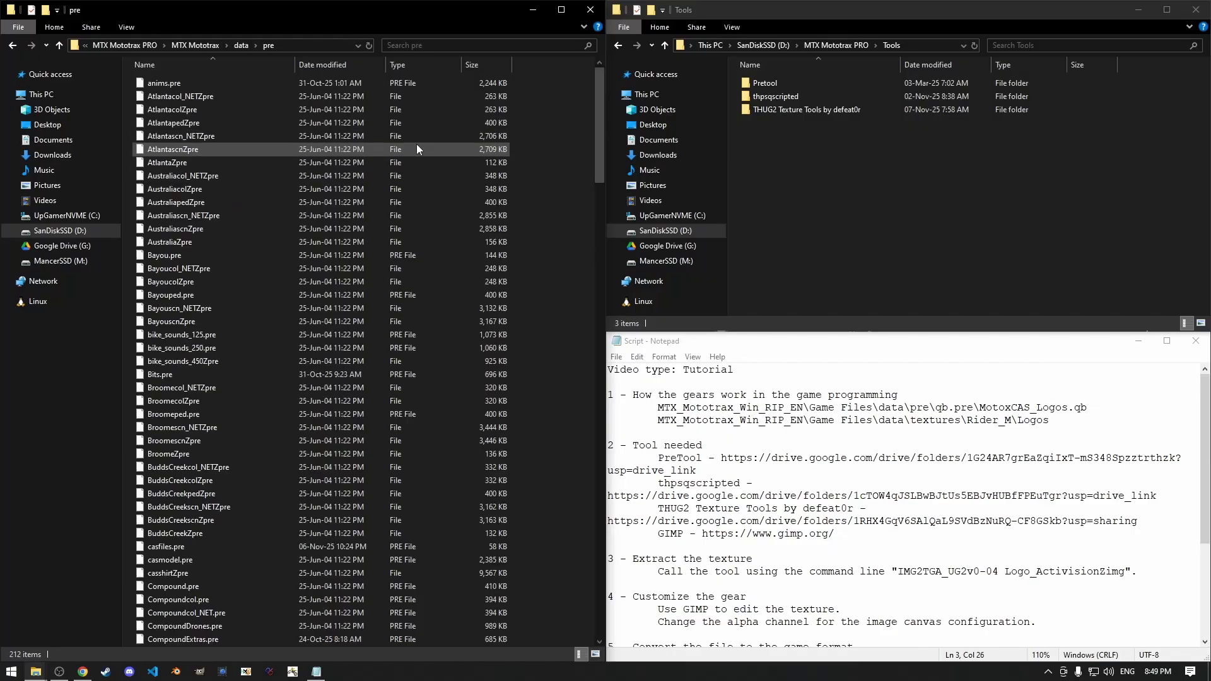
Add the .pre extension to the Freestyle_1Zpre file in the pre folder, and undo the rename
left_click_drag(600, 92, 574, 281)
left_click(244, 220)
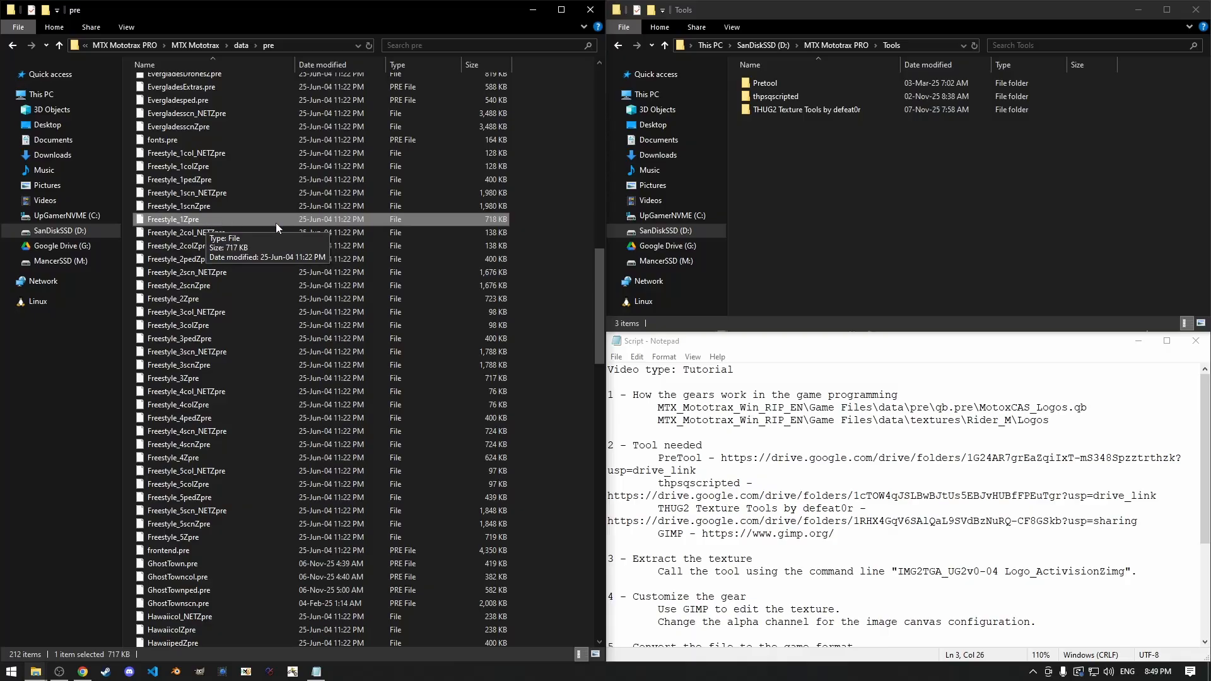
key("F2")
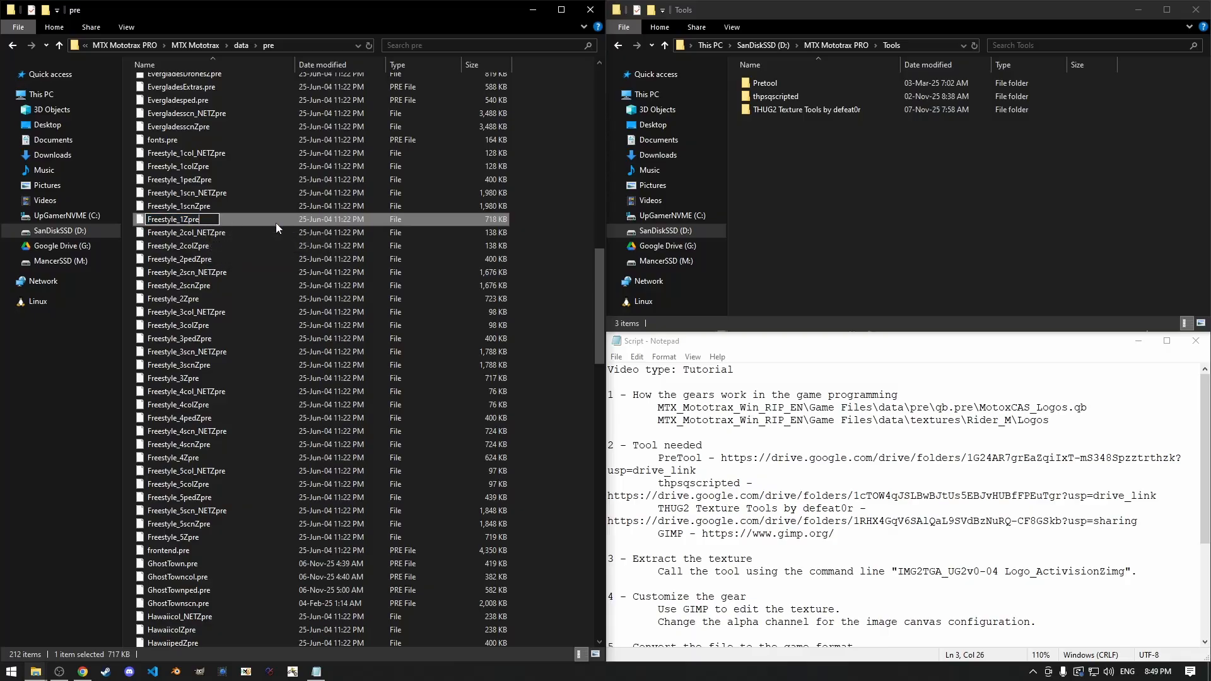
type(".pre")
key("Return")
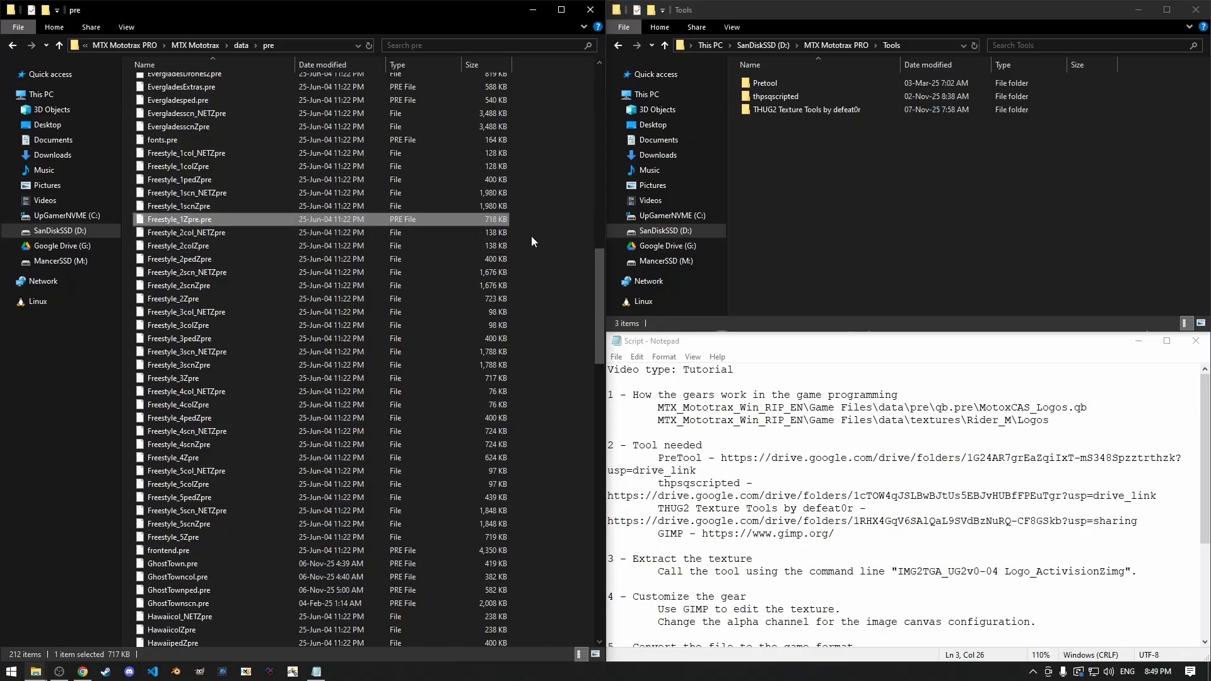
key("ctrl+z")
left_click(585, 271)
Locate qb.pre in the pre folder and point it out
scroll(598, 298, "down", 1)
left_click_drag(598, 303, 598, 558)
scroll(279, 377, "up", 11)
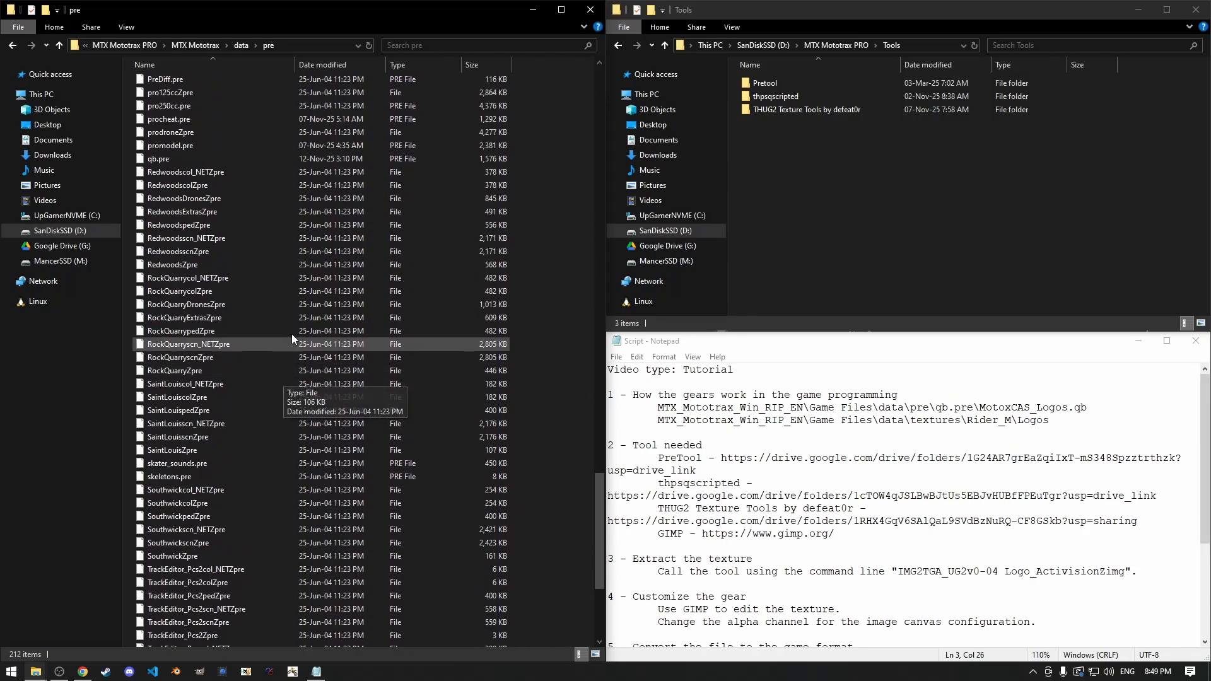
left_click(410, 358)
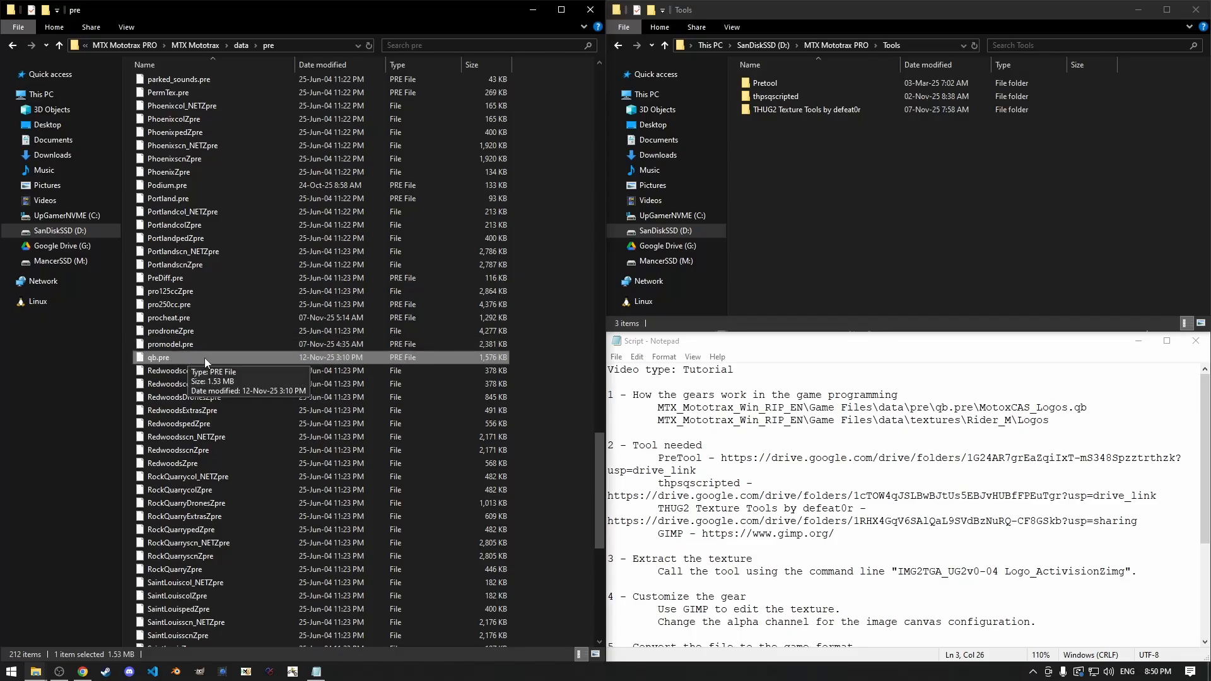
left_click(536, 355)
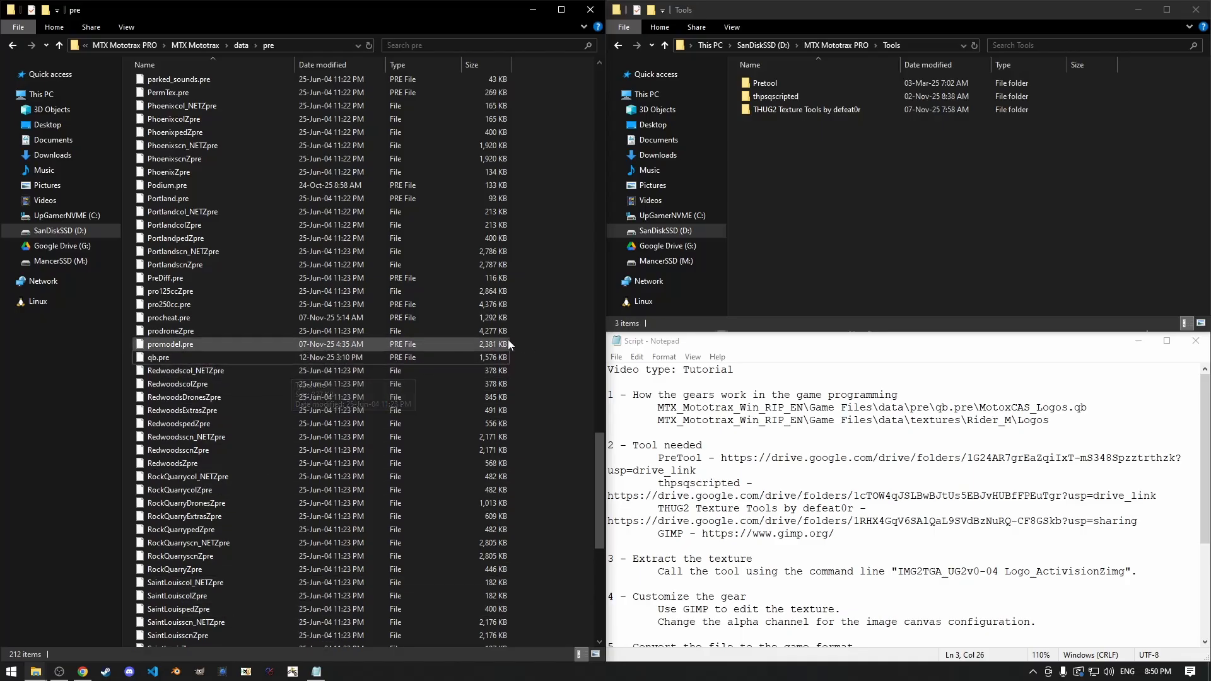
Open the Logos folder inside textures\Rider_M of the game's data folder and look through its files
key("alt+Left")
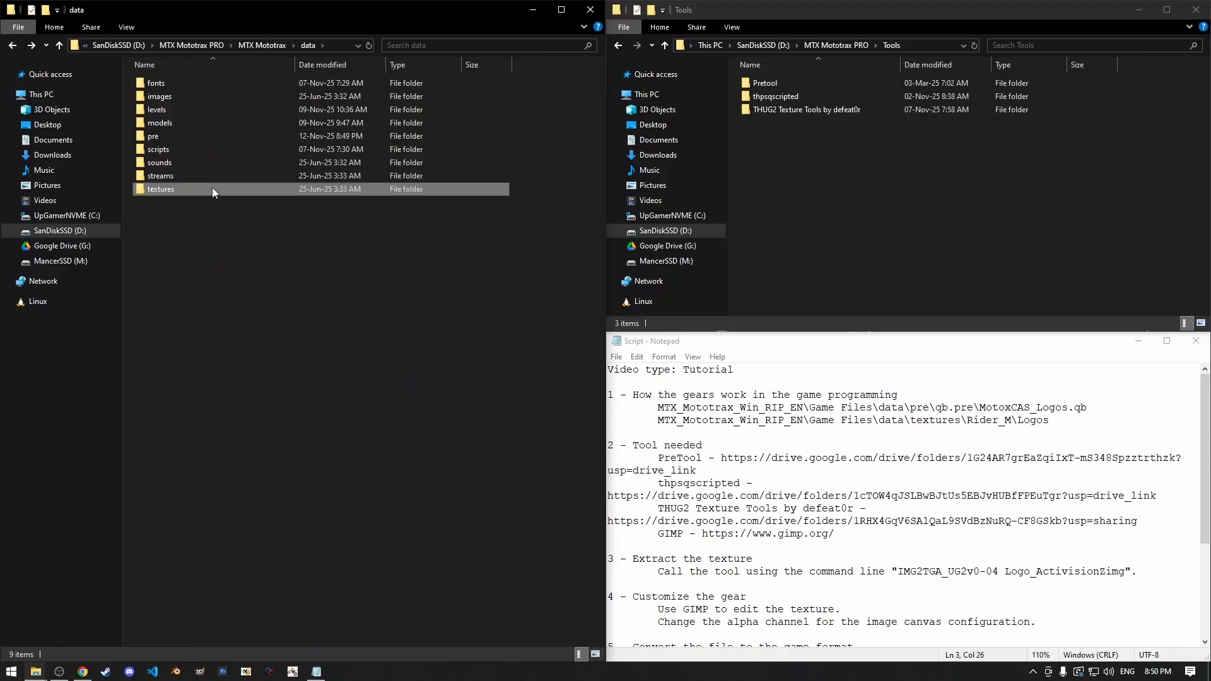
double_click(212, 187)
double_click(199, 111)
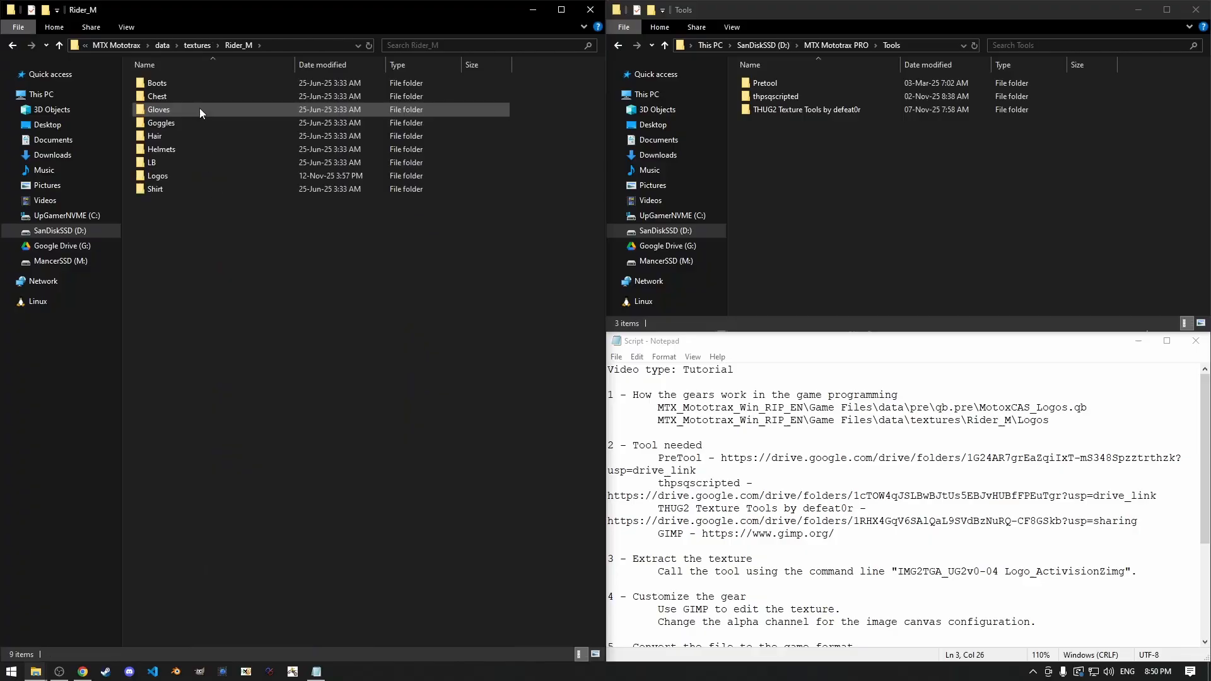
double_click(185, 173)
scroll(455, 214, "down", 3)
scroll(493, 343, "down", 2)
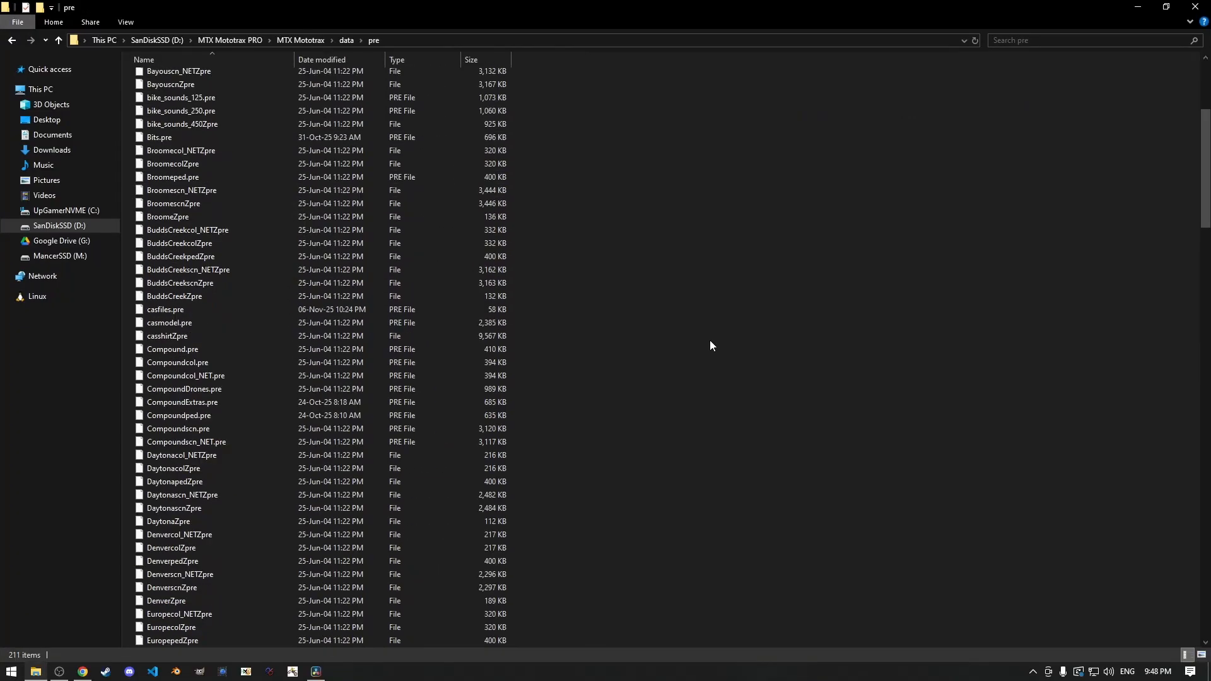
Find and select qb.pre in the game's data\pre folder
scroll(711, 346, "down", 20)
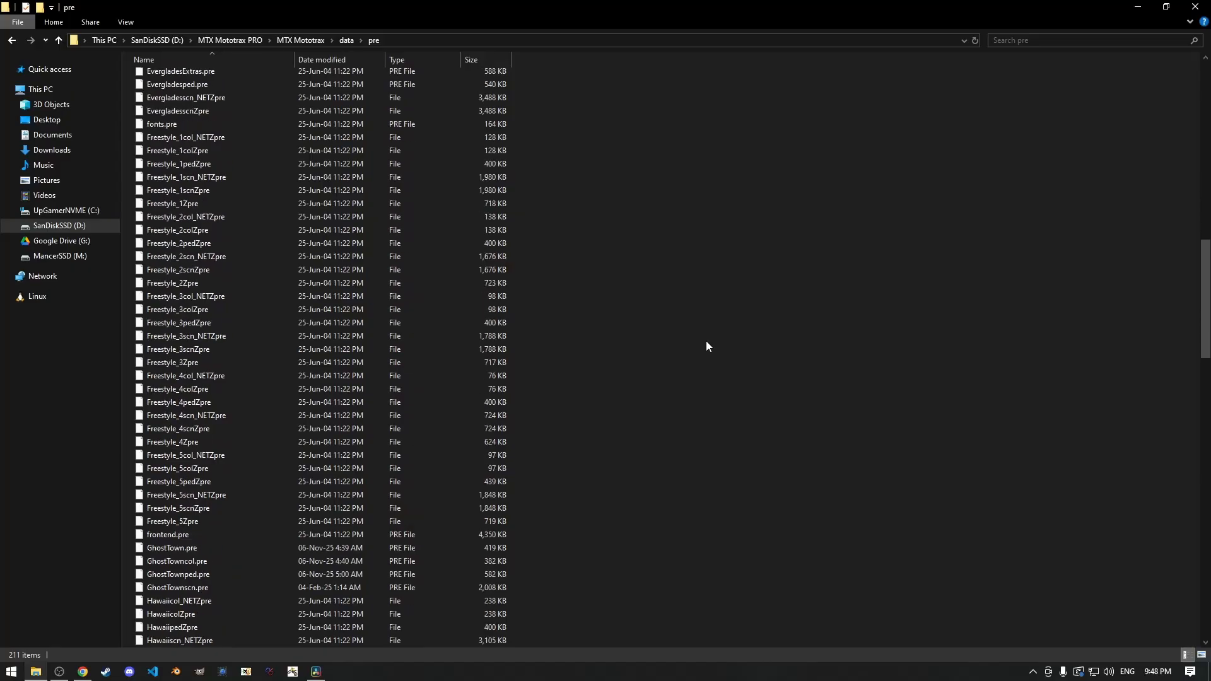
scroll(681, 347, "down", 11)
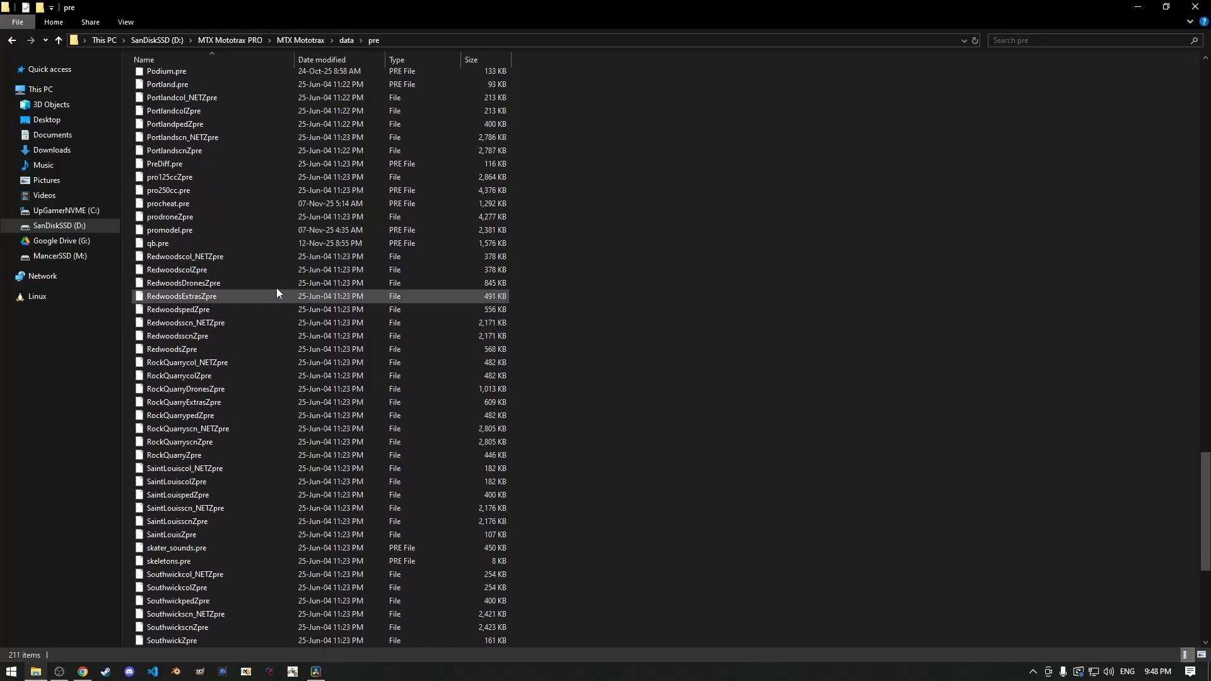
left_click(212, 244)
scroll(622, 320, "up", 2)
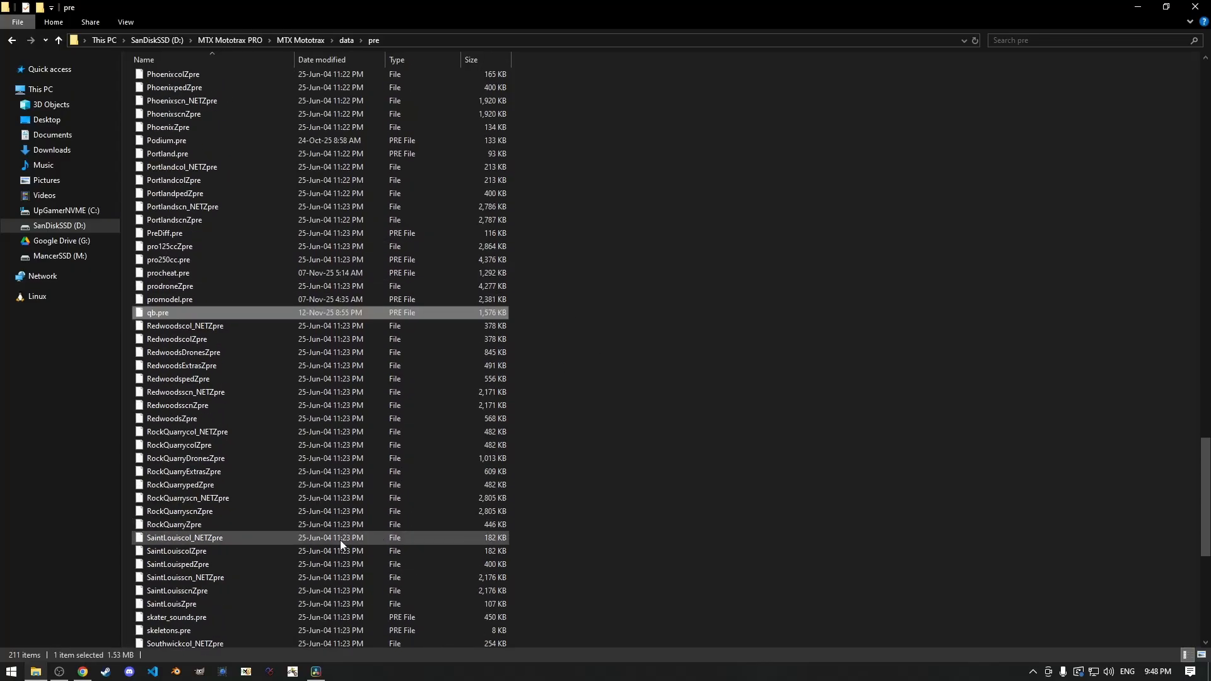
In PreTool, choose qb.pre from MTX Mototrax\data\pre as the pre file input and load it
left_click(224, 672)
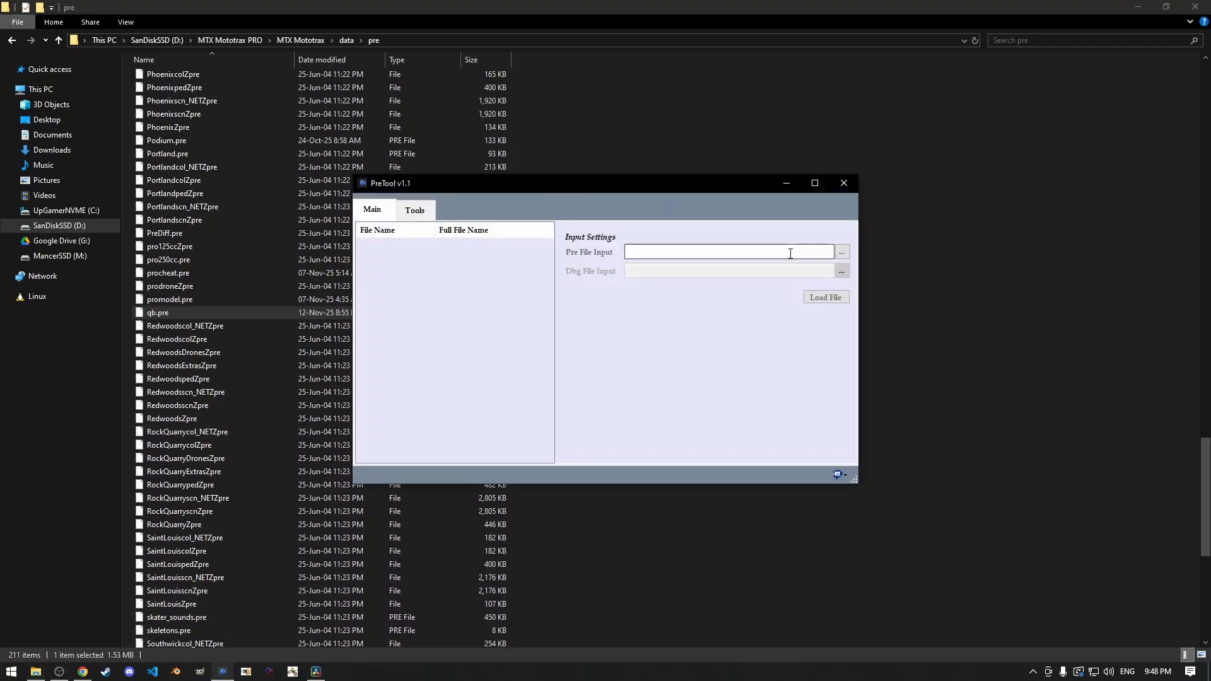
left_click(841, 253)
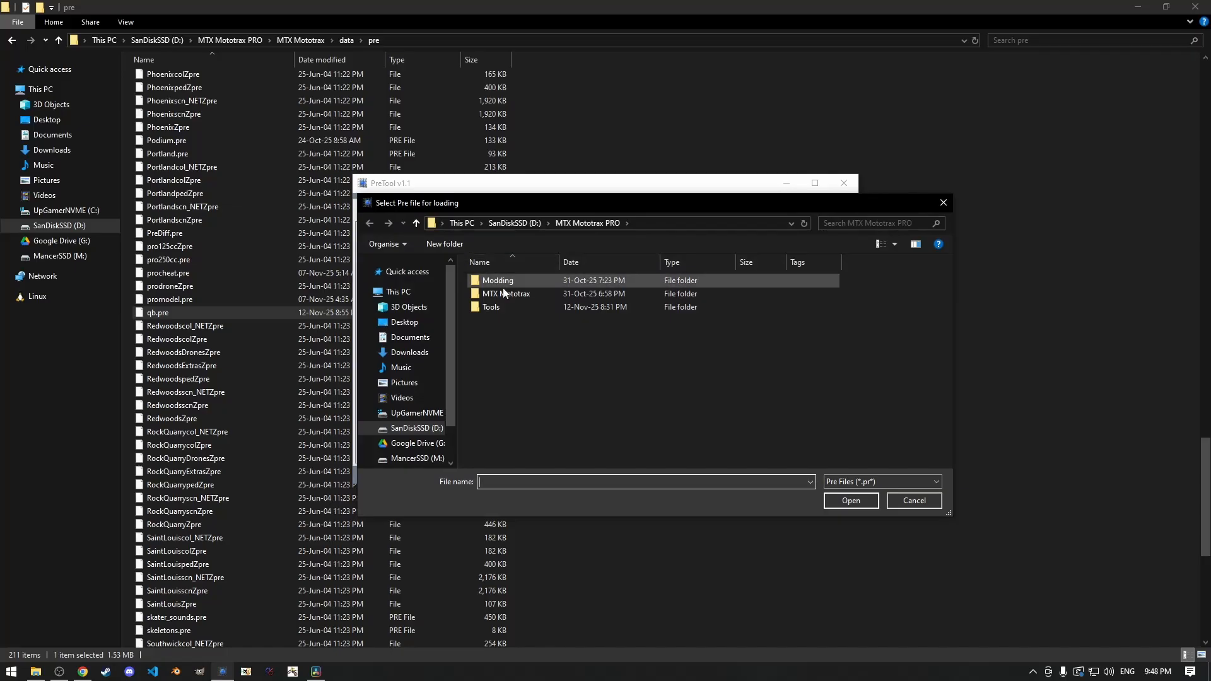
double_click(533, 294)
double_click(540, 280)
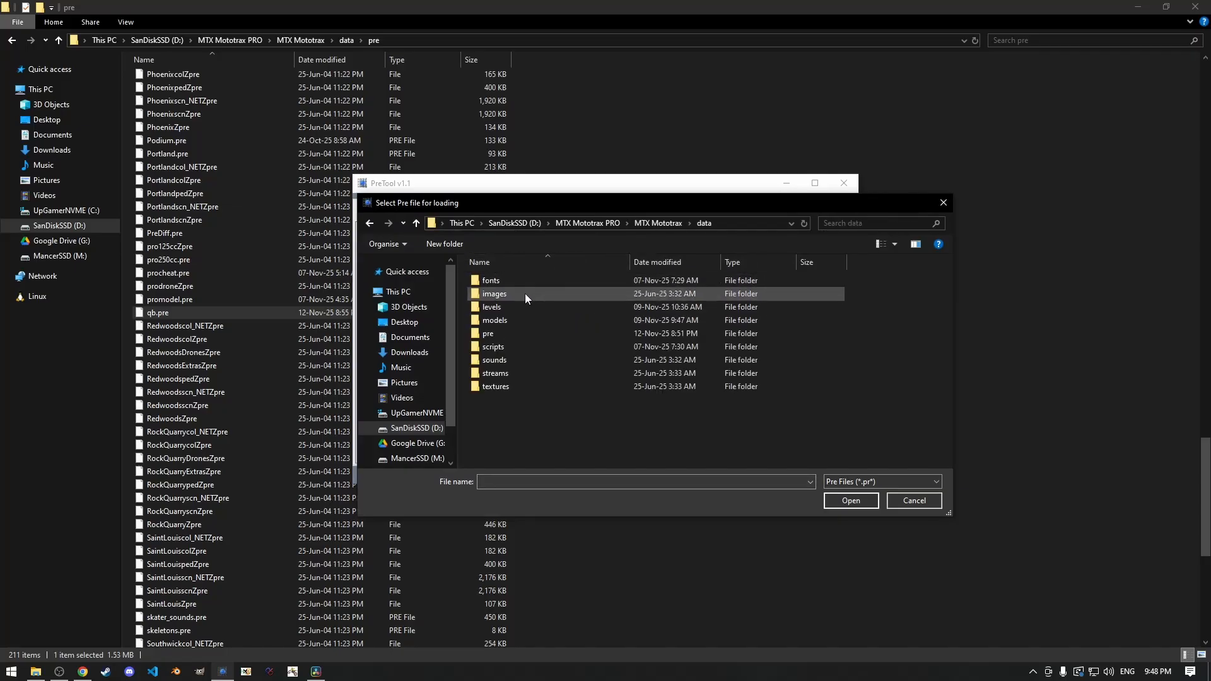
double_click(504, 333)
scroll(662, 353, "down", 10)
left_click(505, 435)
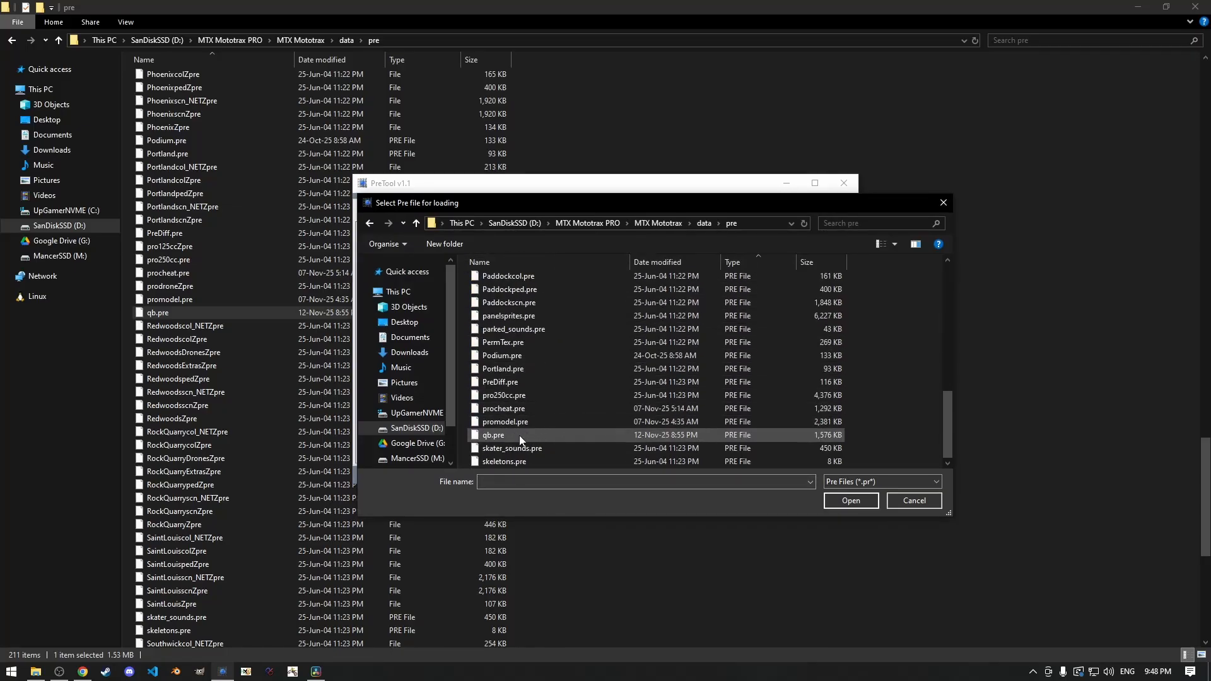
left_click(853, 502)
left_click(822, 297)
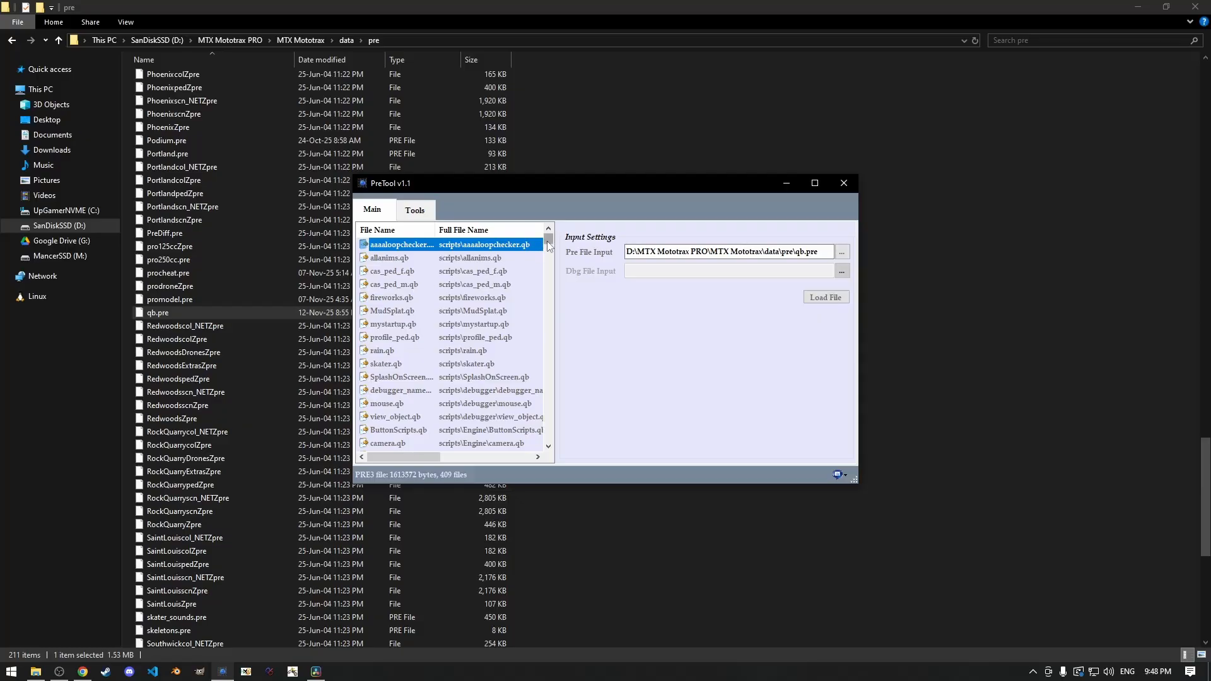
Extract MotoxCAS_Logos.qb from the loaded archive into the MTX Mototrax PRO folder and minimize PreTool
left_click_drag(548, 246, 551, 380)
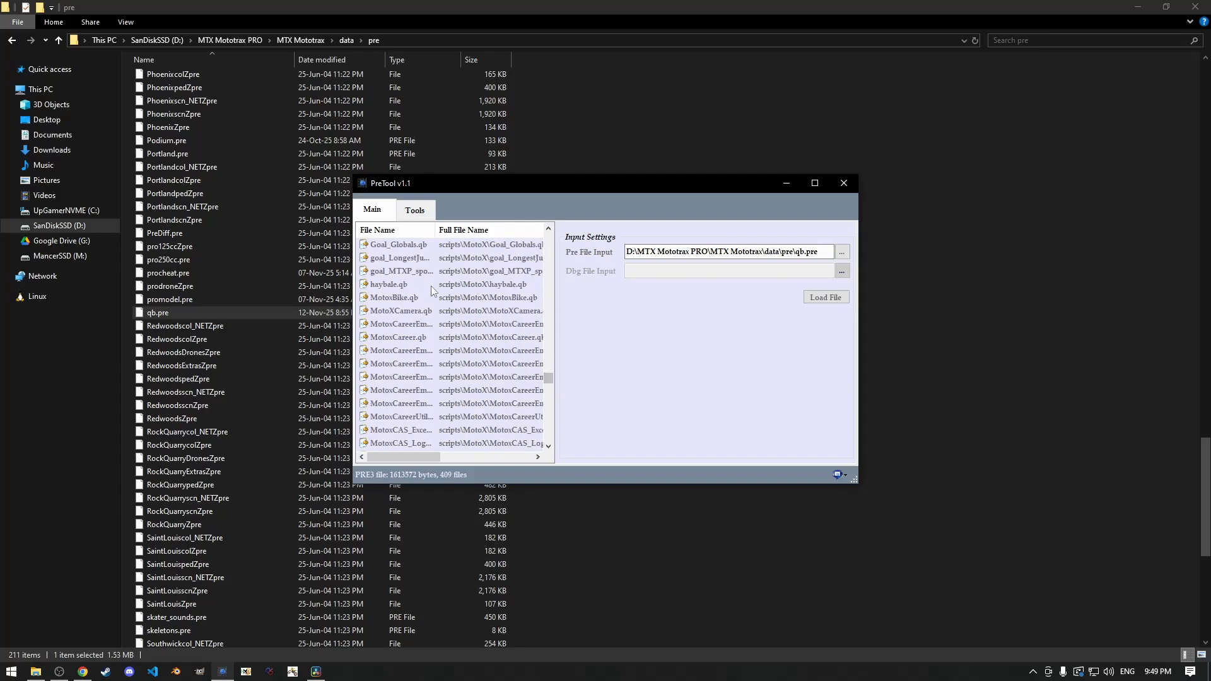
left_click_drag(436, 231, 490, 234)
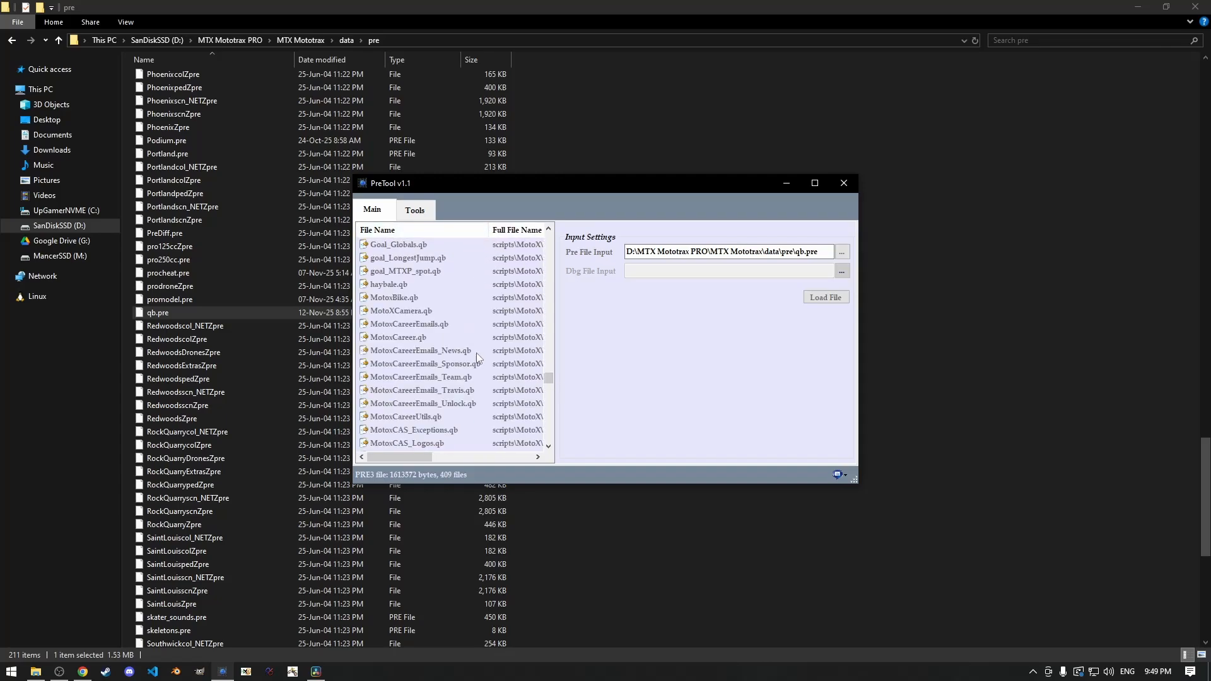
scroll(476, 378, "down", 2)
left_click(427, 364)
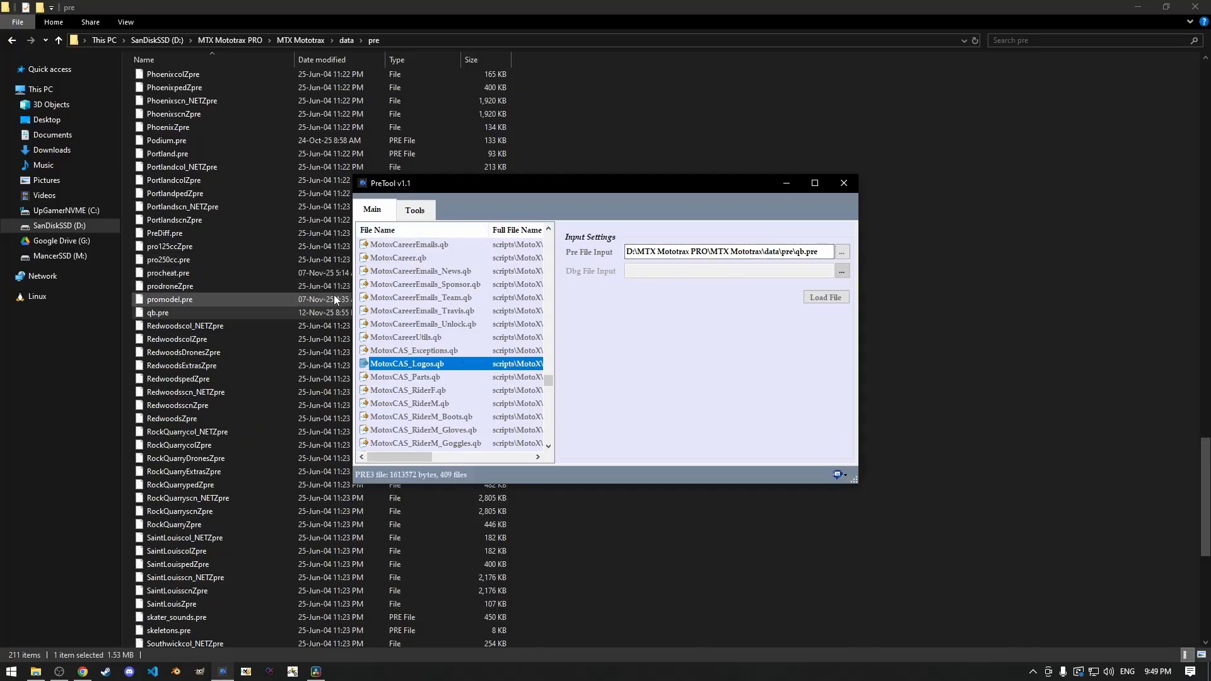
right_click(444, 365)
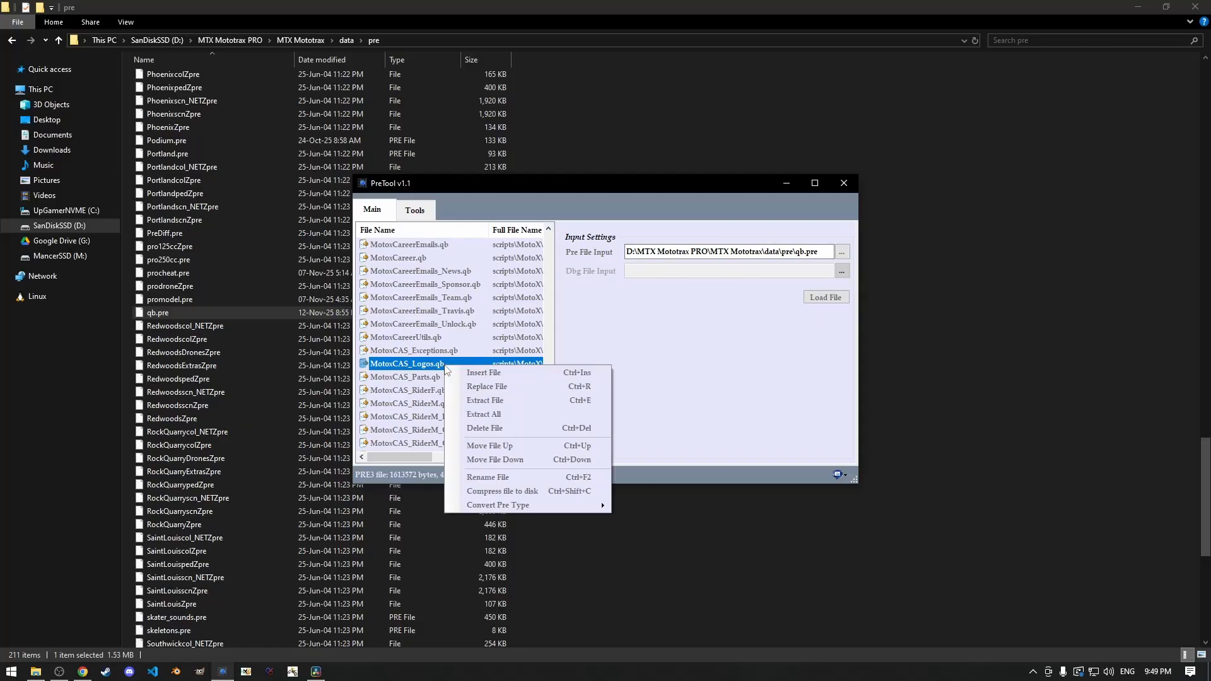
left_click(524, 400)
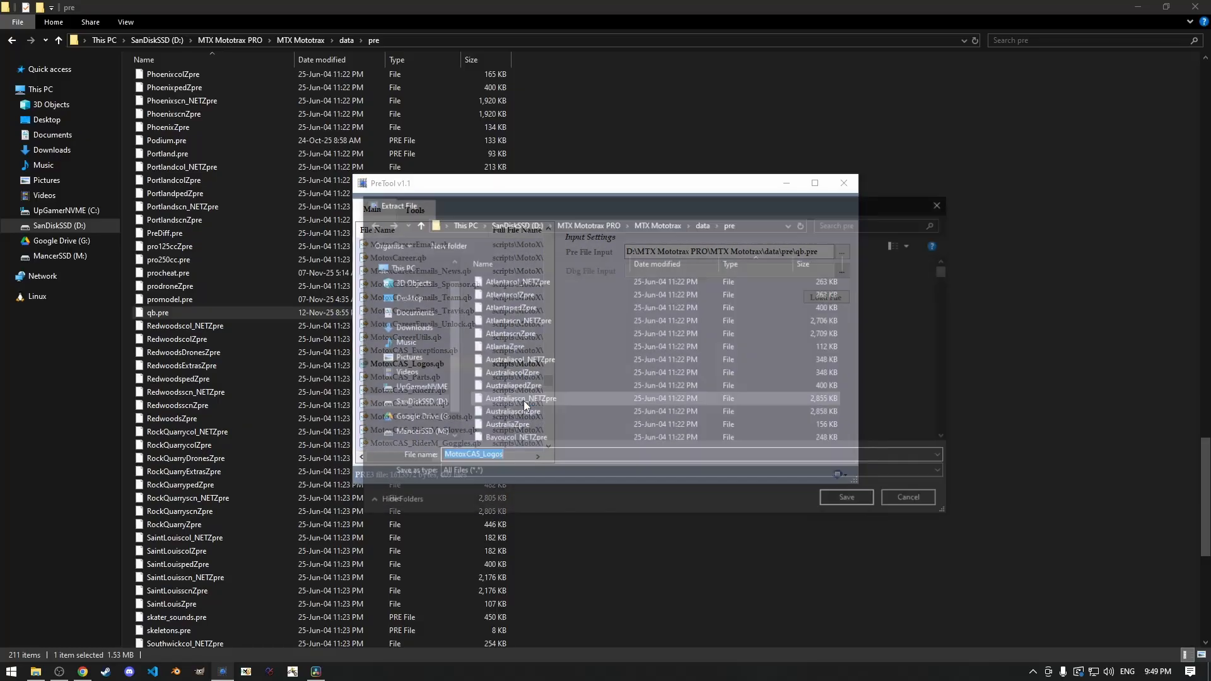
left_click(680, 224)
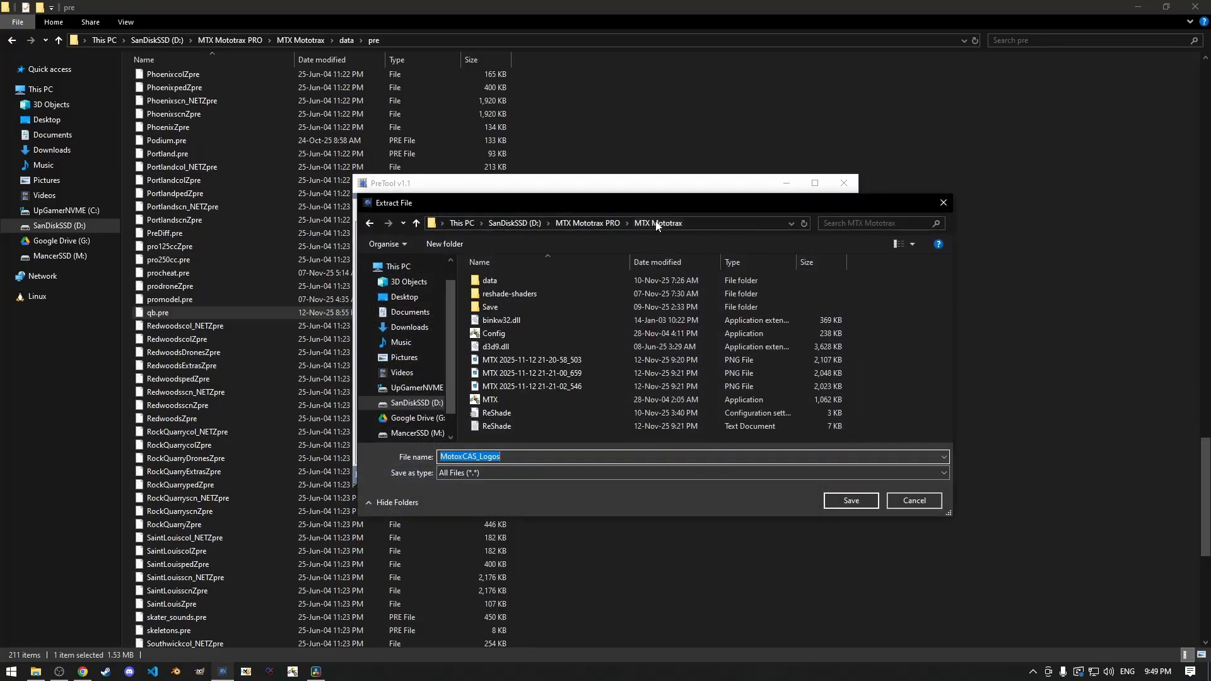
left_click(593, 224)
left_click(846, 499)
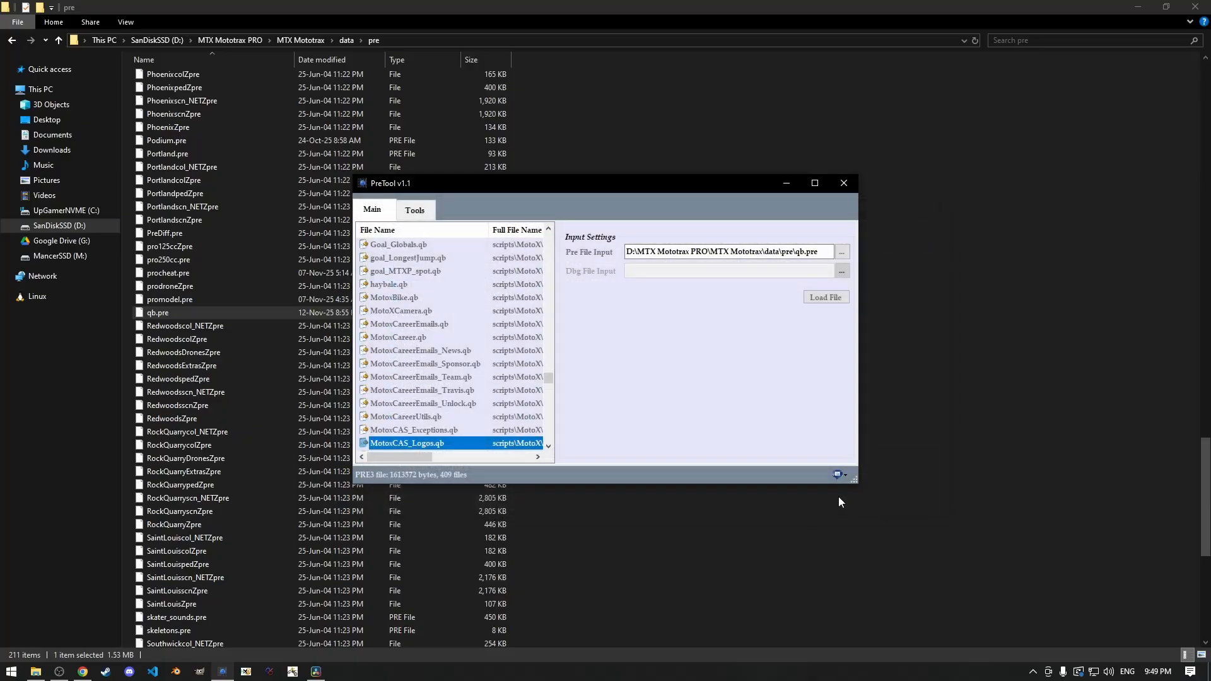
left_click(791, 187)
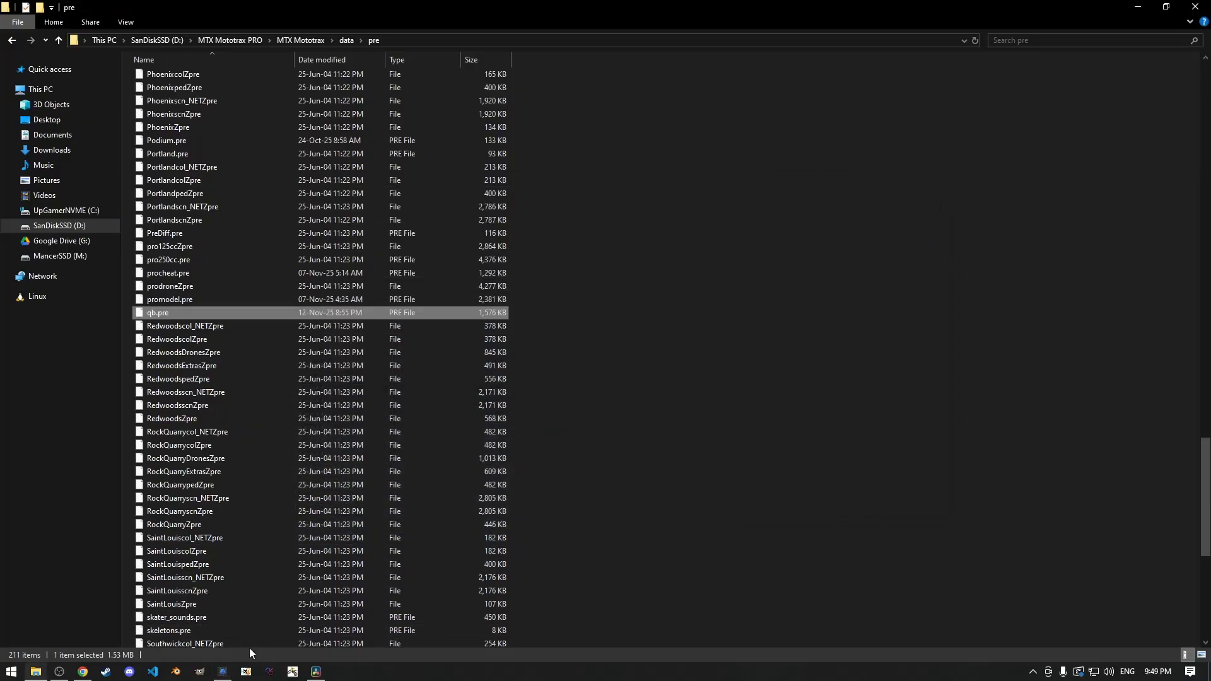
In QScripted, open MotoxCAS_Logos.qb from the MTX Mototrax PRO folder and maximize the window
left_click(271, 669)
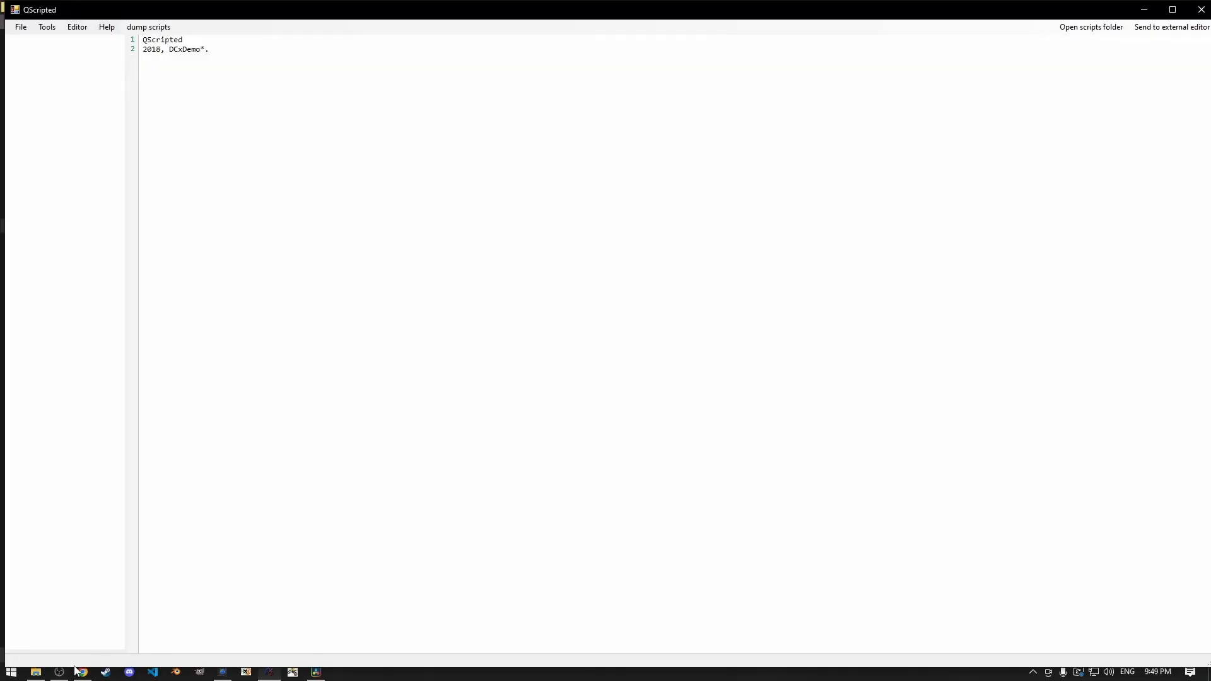
left_click(21, 27)
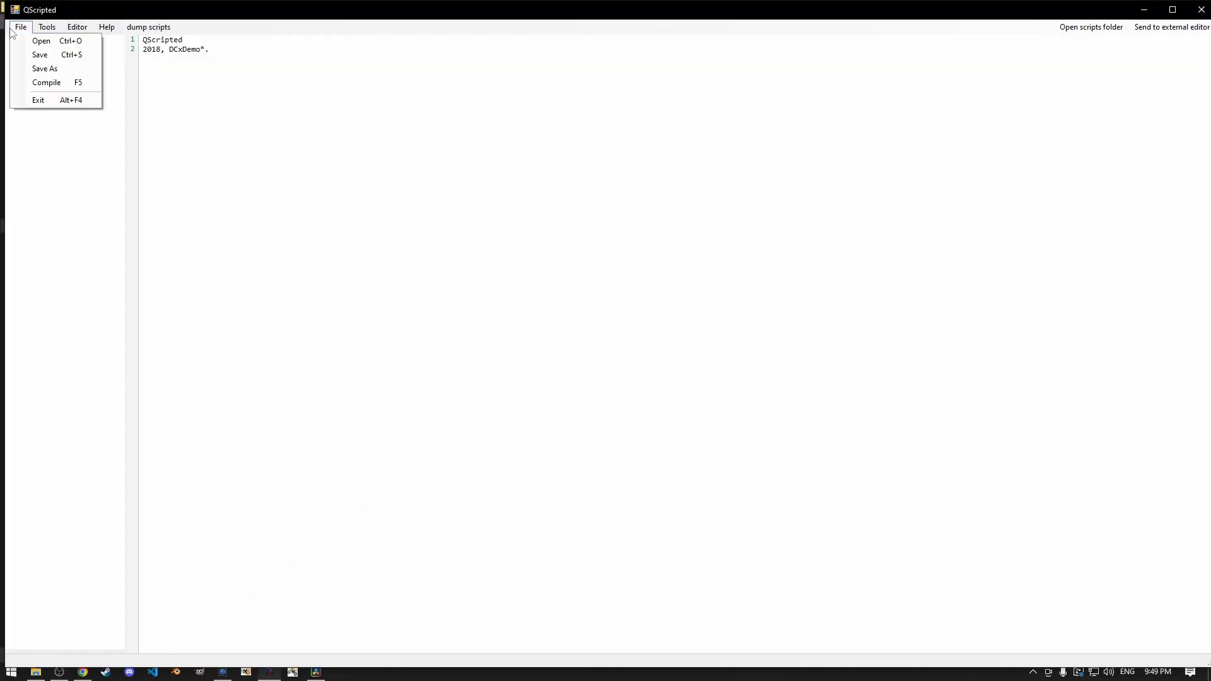
left_click(42, 41)
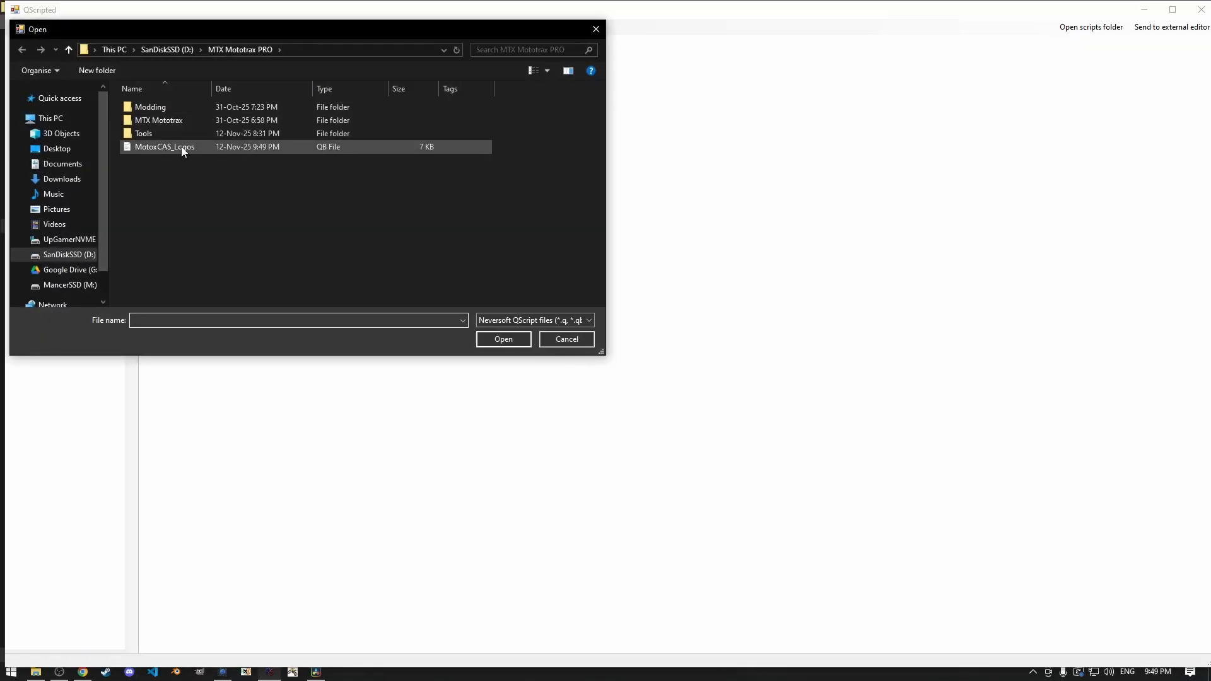
left_click(182, 148)
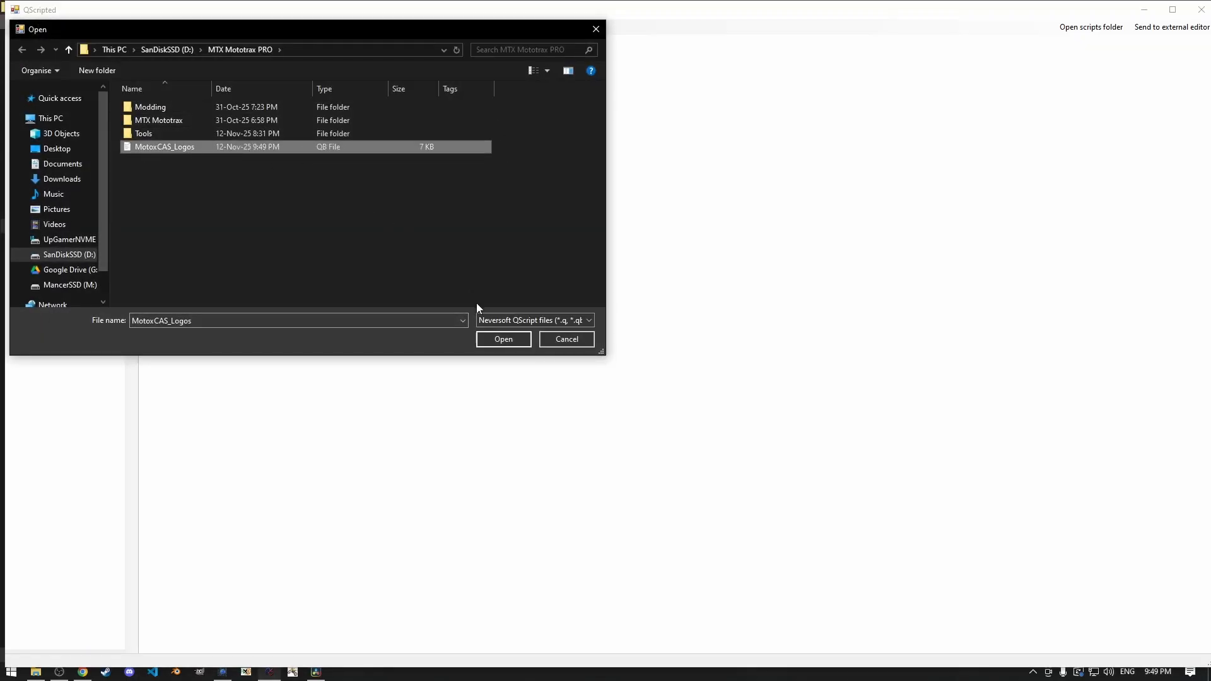
left_click(503, 340)
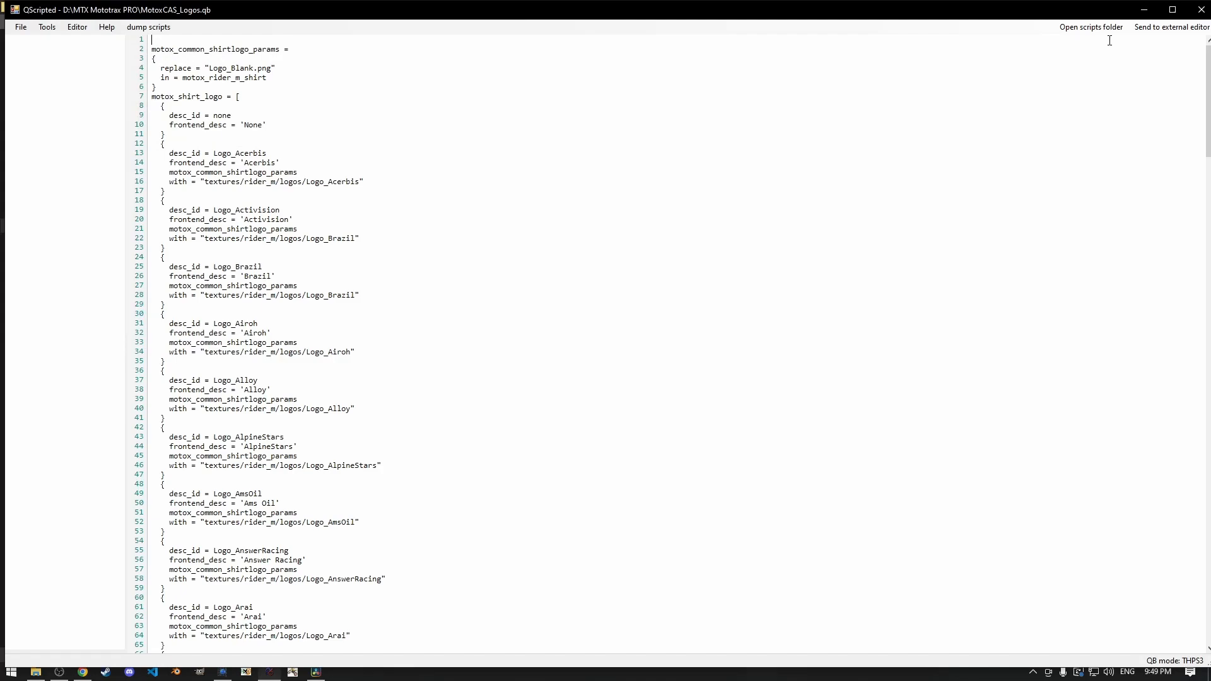
left_click(1169, 13)
Examine the motox_shirt_logo entries in the script, including each logo's desc_id, frontend_desc and texture path
scroll(295, 146, "down", 8)
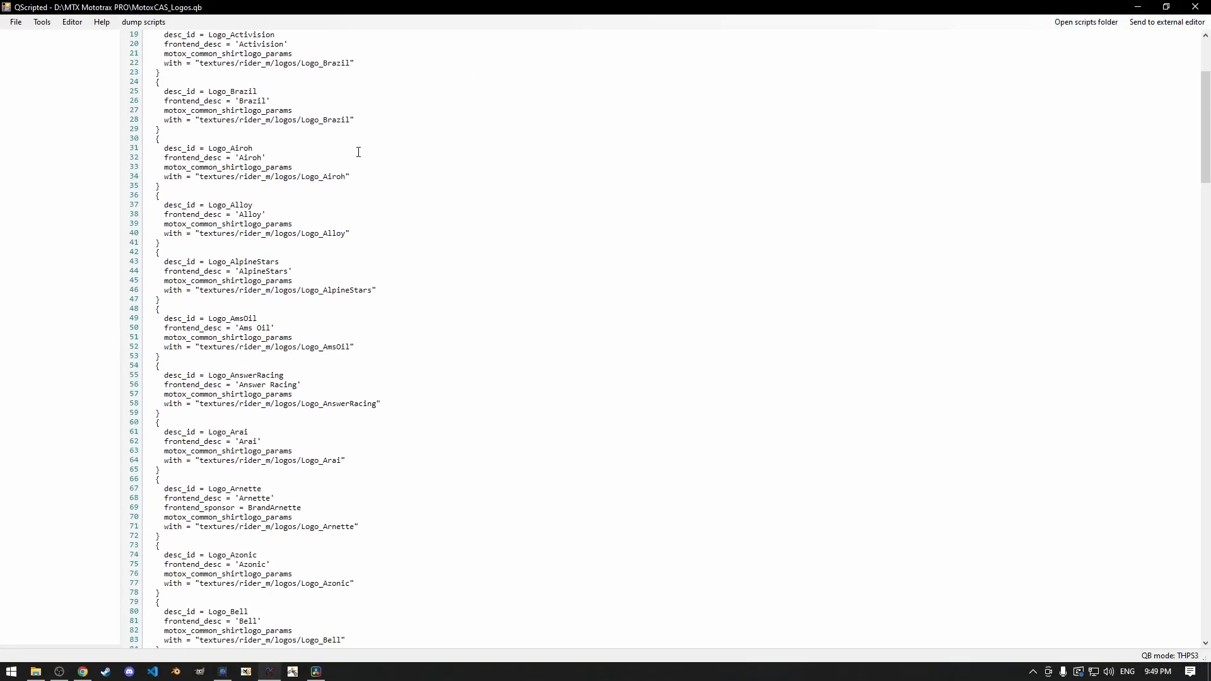
scroll(358, 152, "up", 8)
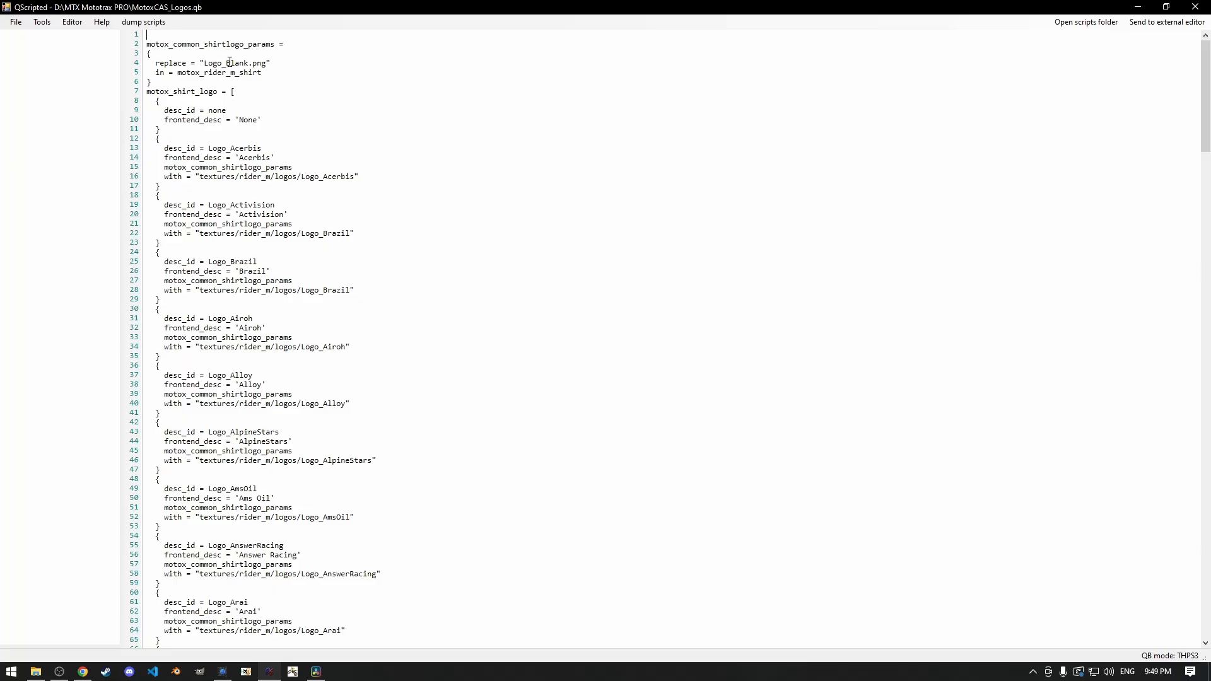
scroll(217, 149, "down", 6)
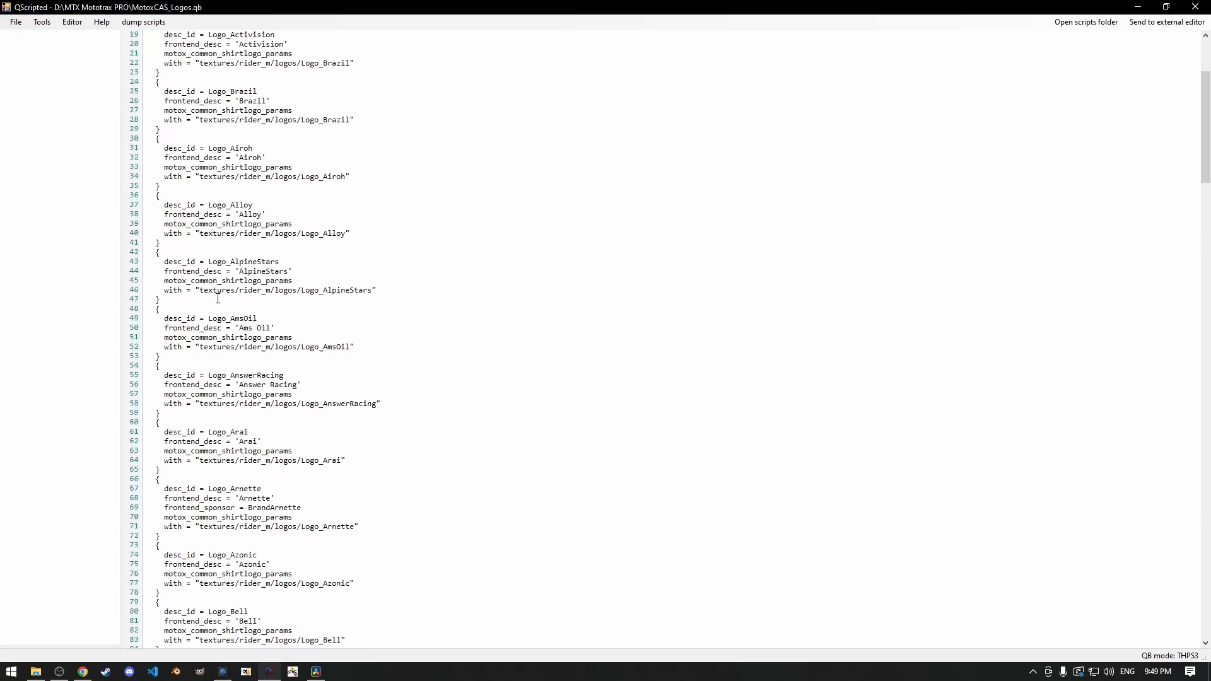
scroll(360, 297, "up", 6)
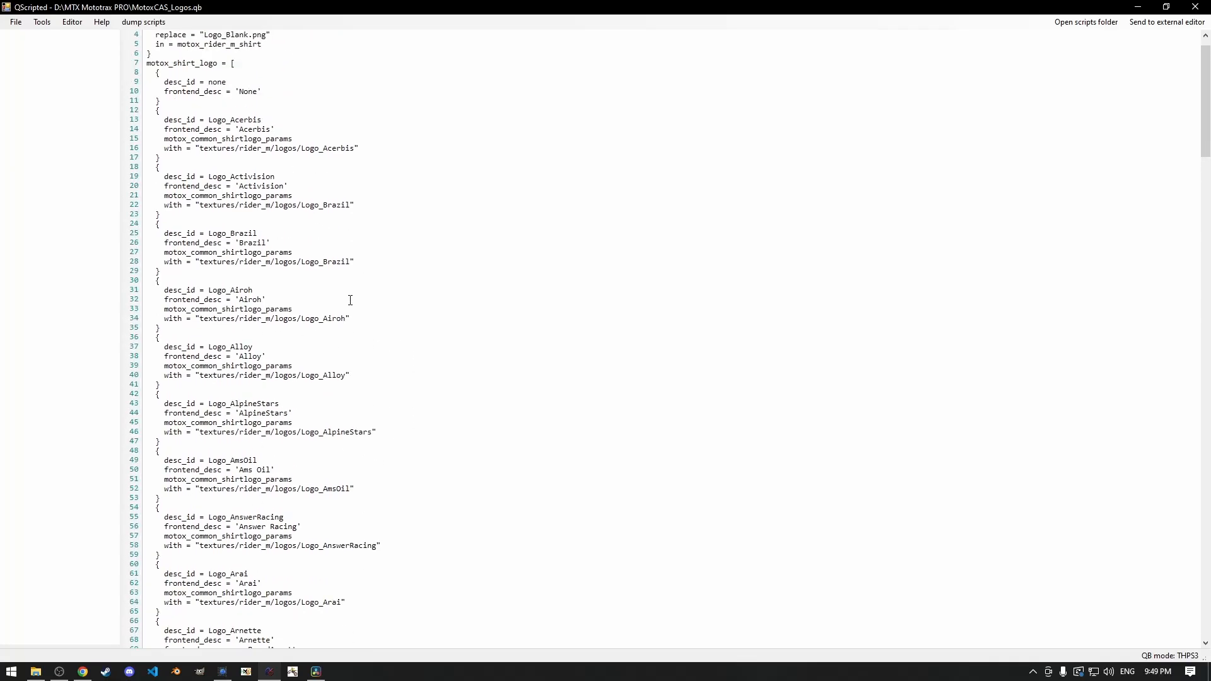
scroll(319, 272, "down", 4)
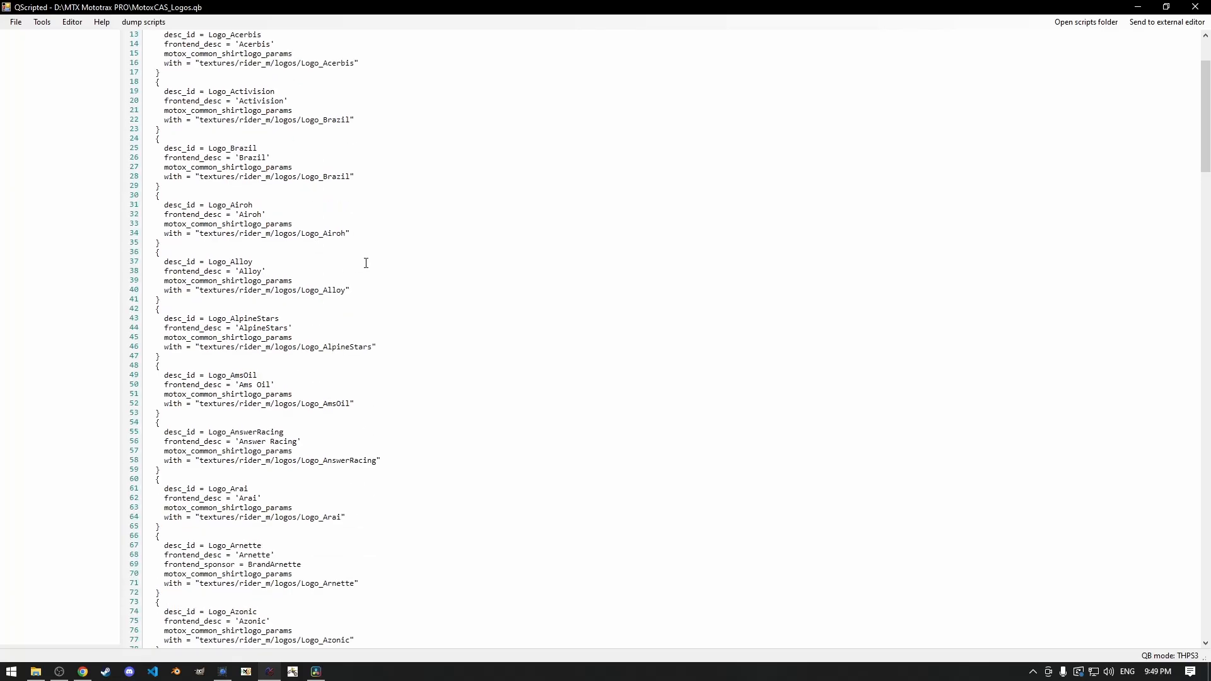
Duplicate the Airoh entry in motox_shirt_logo directly below the original
scroll(277, 259, "up", 3)
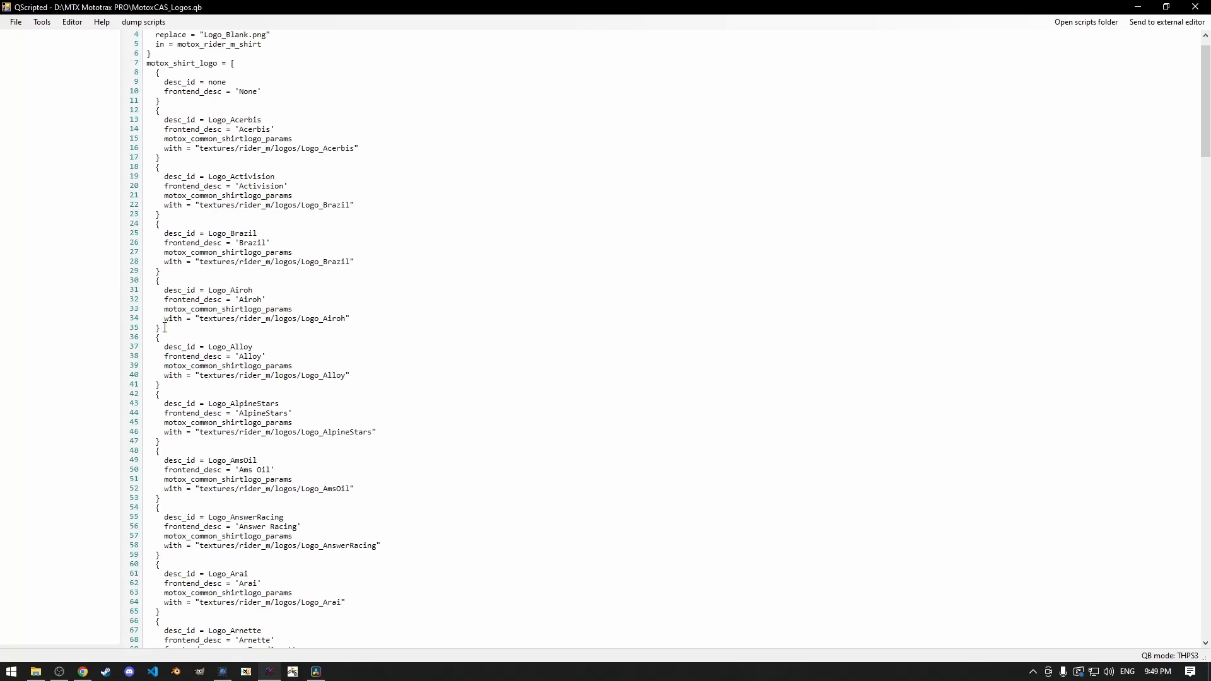
left_click_drag(164, 327, 141, 280)
key("ctrl+c")
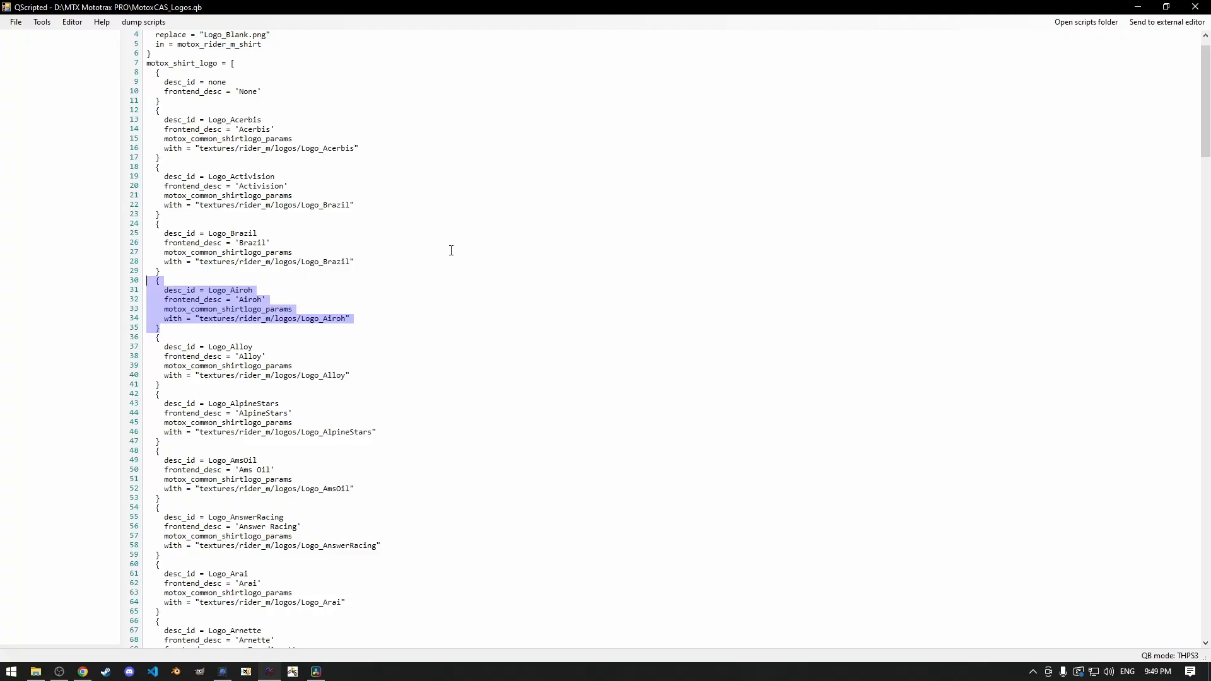
key("Right")
key("Return")
key("BackSpace")
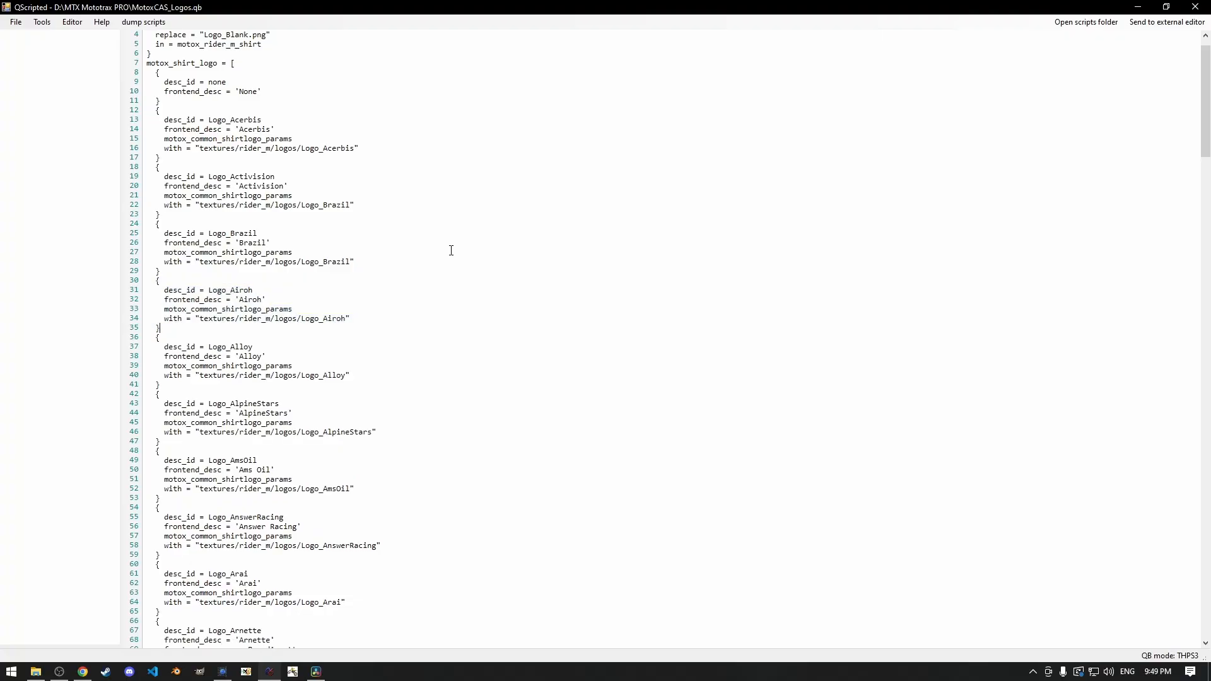
key("Return")
key("ctrl+v")
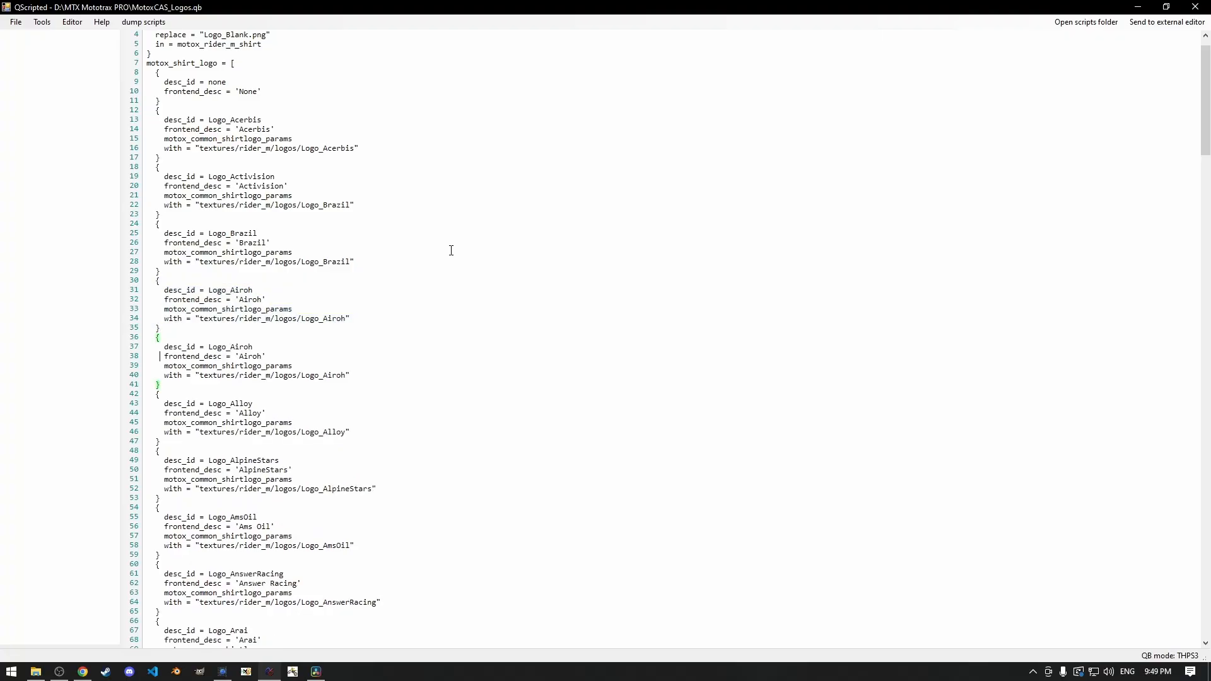
Change the duplicated Airoh entry to desc_id Logo_Honda, frontend_desc 'Honda' and texture path "textures/rider_m/logos/Logo_Honda"
key("BackSpace")
key("BackSpace")
key("BackSpace")
type("Honda")
key("Down")
key("End")
key("Left")
key("BackSpace")
key("BackSpace")
key("BackSpace")
type("Honda")
key("Up")
key("End")
key("Left")
key("BackSpace")
key("BackSpace")
key("BackSpace")
type("Honda")
key("End")
key("Down")
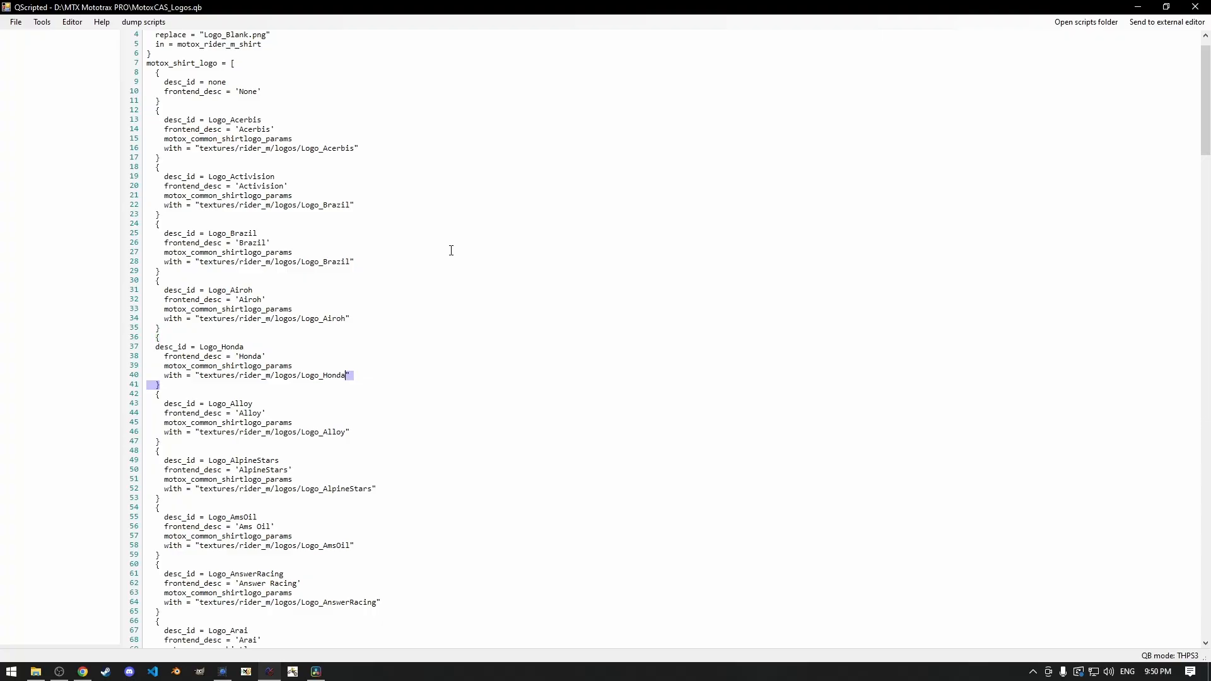
Duplicate the Honda entry directly below itself
key("shift+Up")
key("shift+Up")
key("shift+Up")
key("shift+Up")
key("shift+Up")
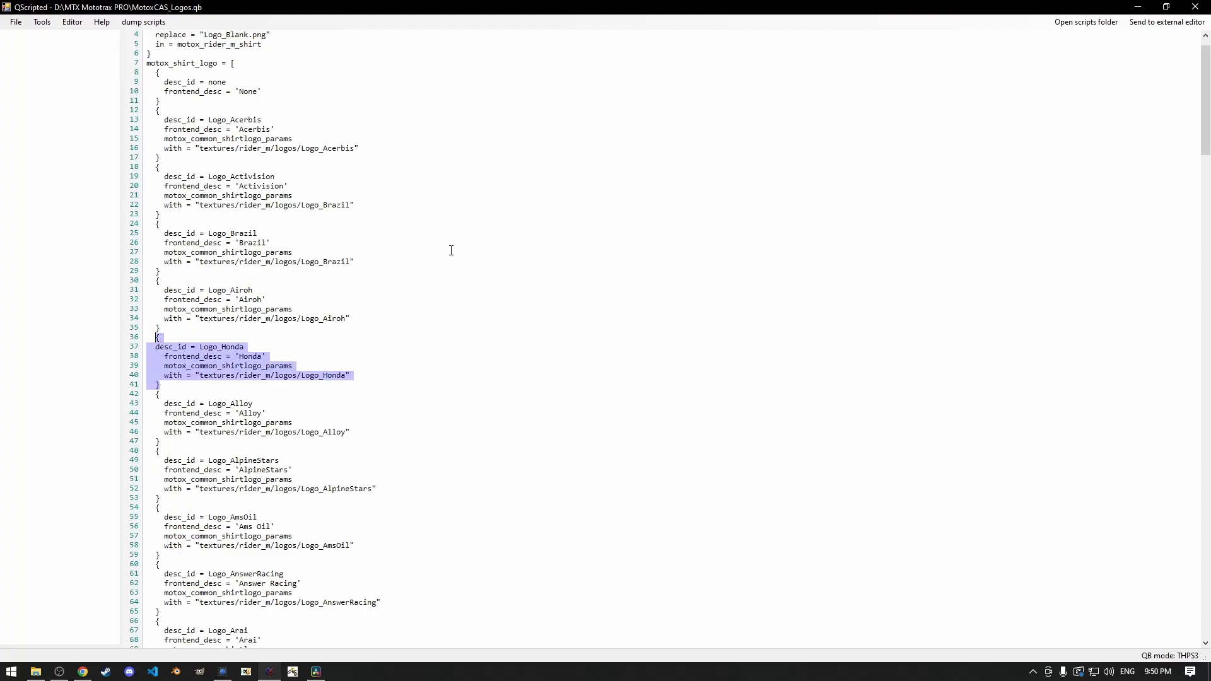
key("ctrl+c")
key("End")
key("Return")
key("ctrl+v")
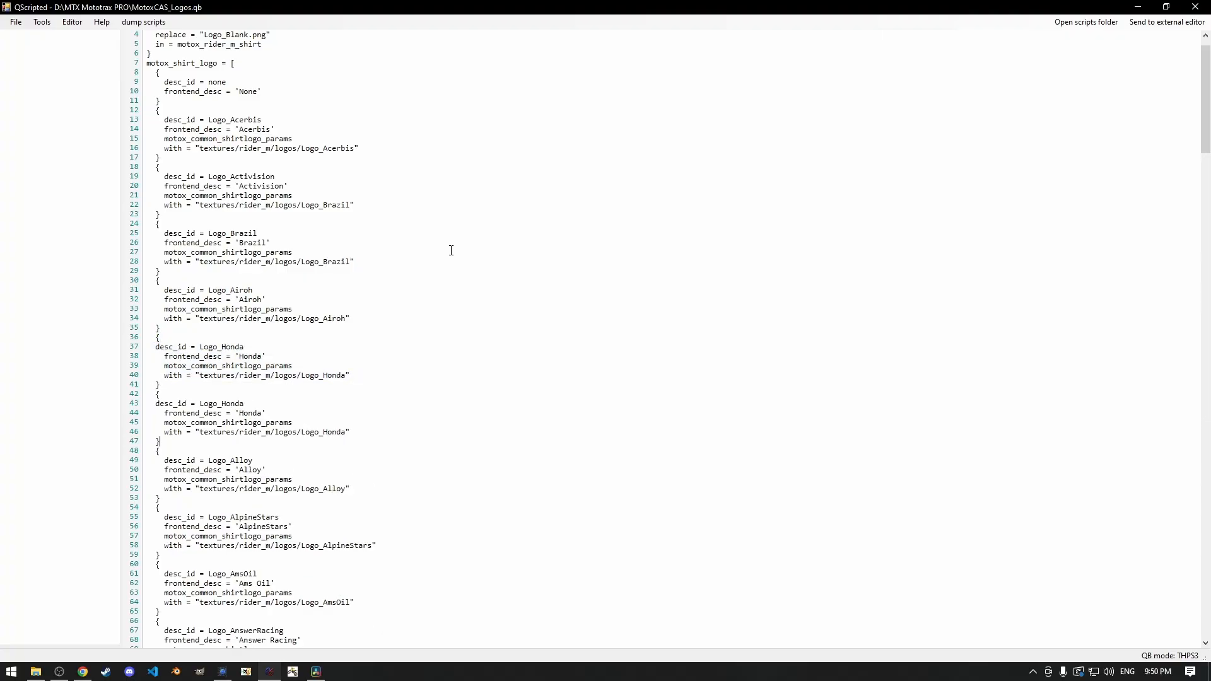
Change the second Honda entry to desc_id Logo_Yamaha, frontend_desc 'Yamaha' and path "textures/rider_m/logos/Logo_Yamaha", and save the script
key("Up")
key("Up")
key("Up")
key("Up")
key("End")
key("BackSpace")
key("BackSpace")
key("BackSpace")
type("Yamha")
key("BackSpace")
key("BackSpace")
key("BackSpace")
key("BackSpace")
key("BackSpace")
type("Yamaha")
key("BackSpace")
key("BackSpace")
key("BackSpace")
key("BackSpace")
type("Ya")
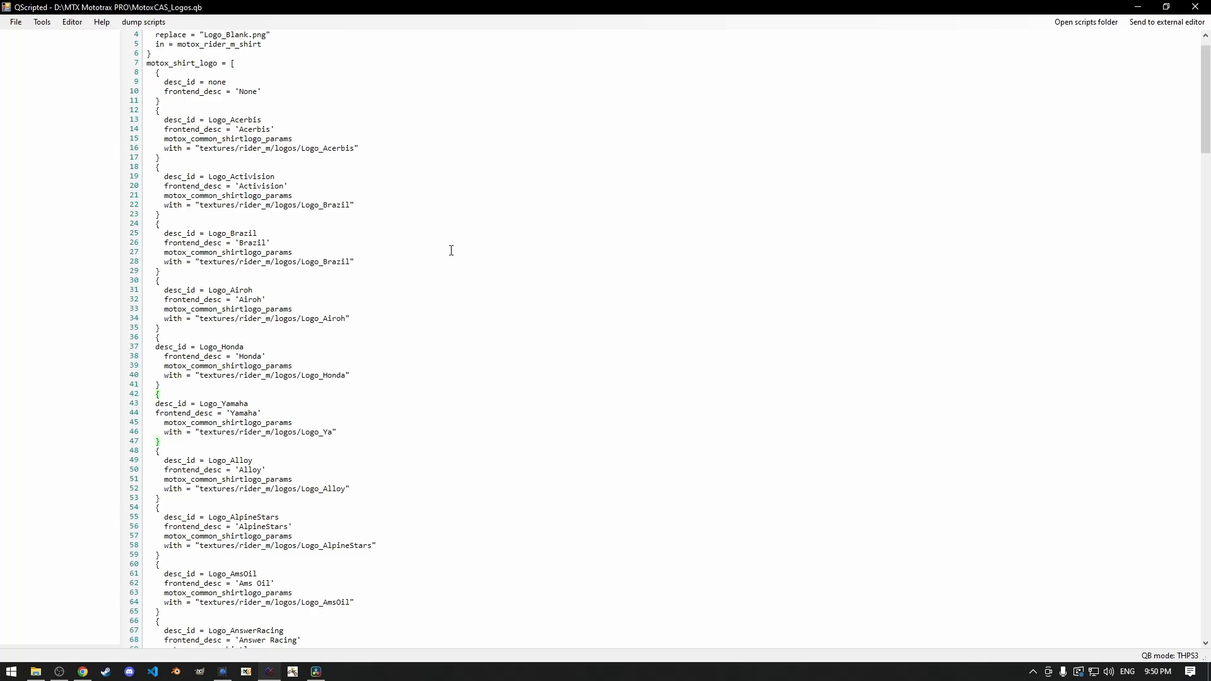
type("maha")
left_click(18, 23)
left_click(42, 77)
In PreTool, replace MotoxCAS_Logos.qb in qb.pre with the edited MotoxCAS_Logos.qb from the MTX Mototrax PRO folder, and close PreTool and QScripted
left_click(223, 672)
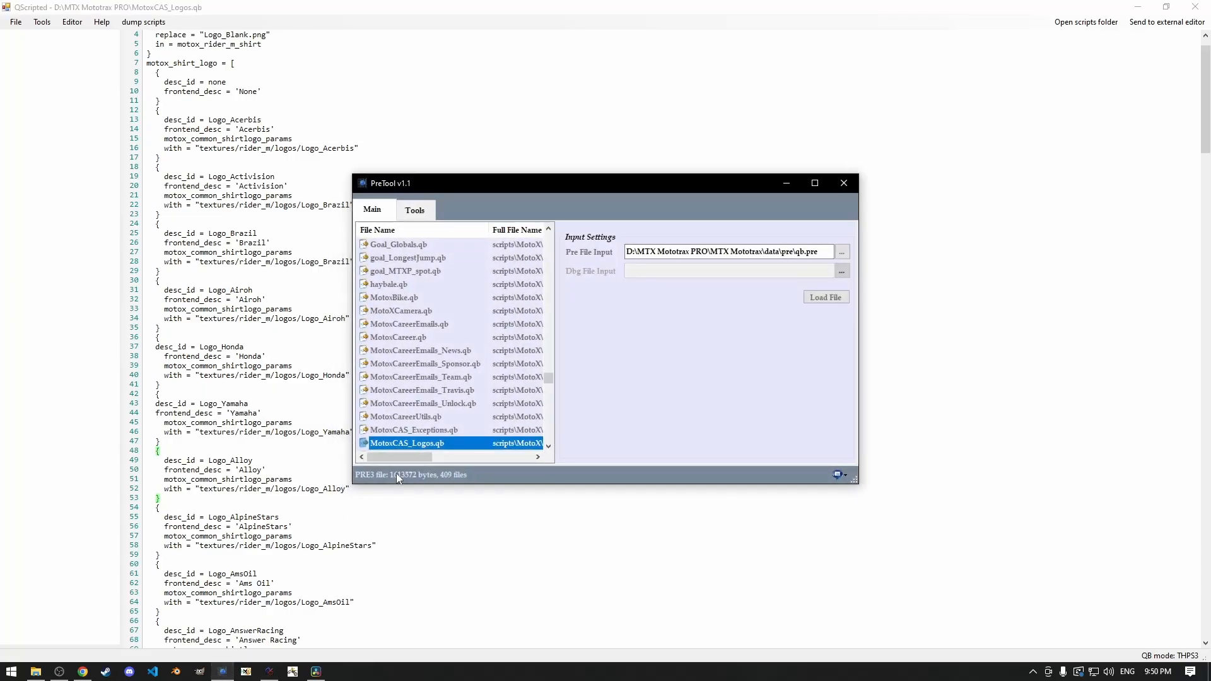
scroll(439, 315, "down", 2)
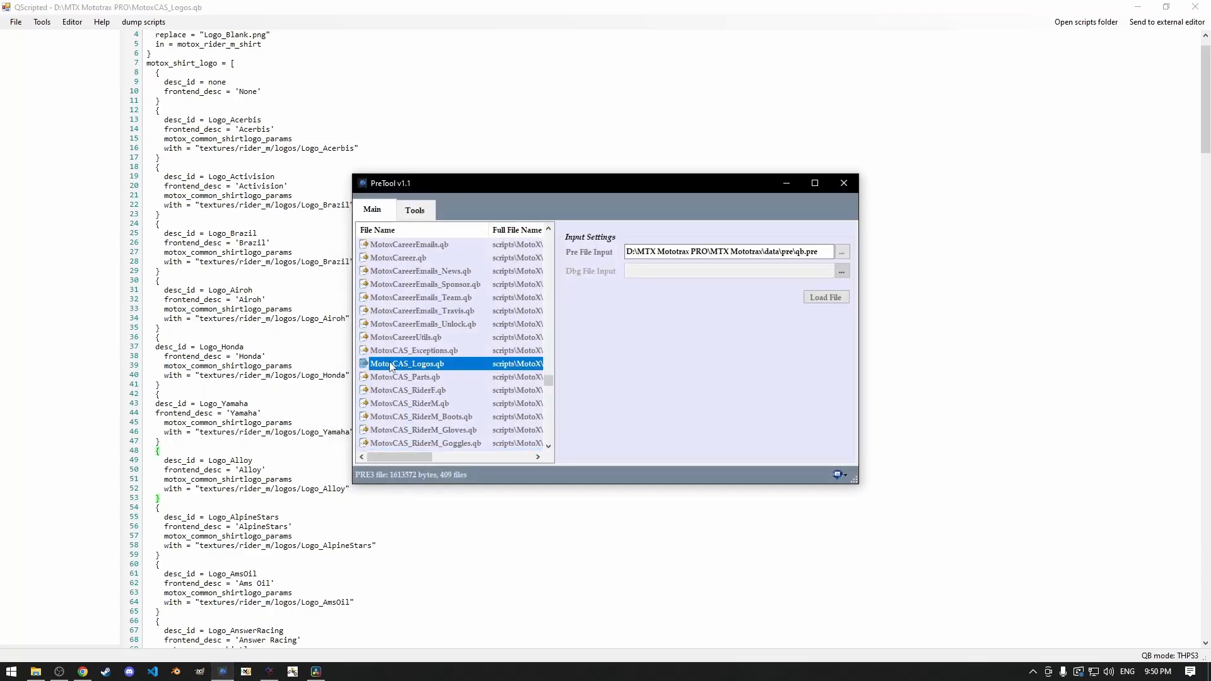
left_click_drag(352, 347, 302, 347)
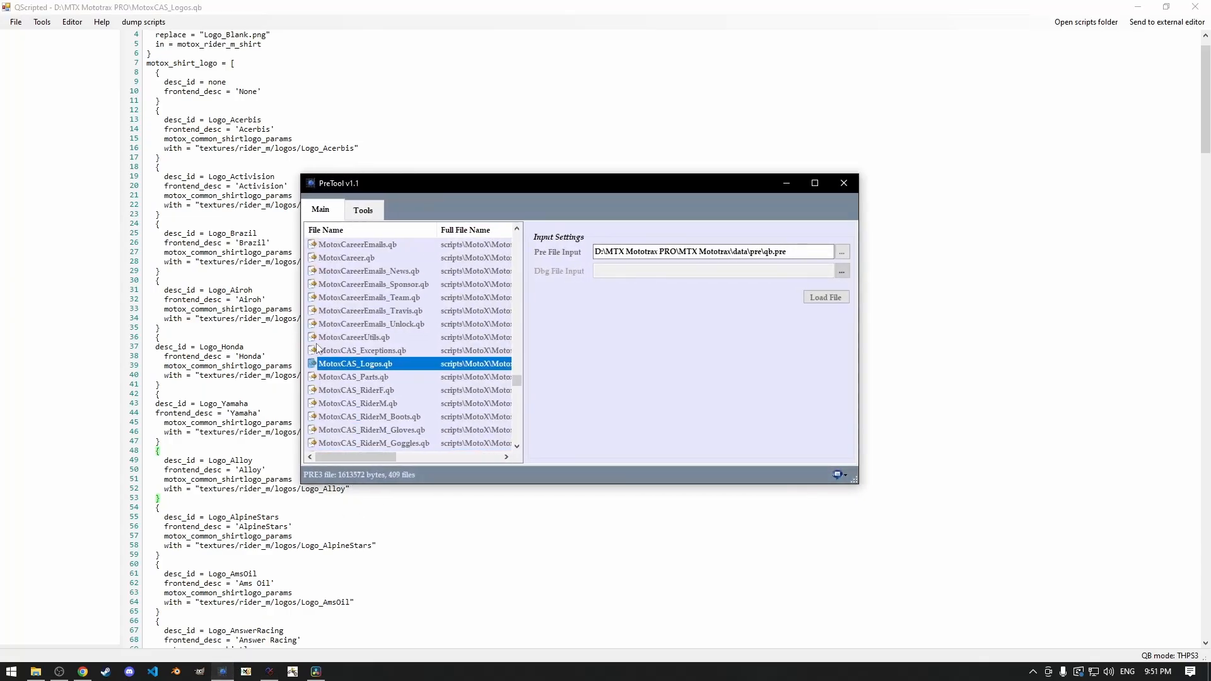
right_click(405, 365)
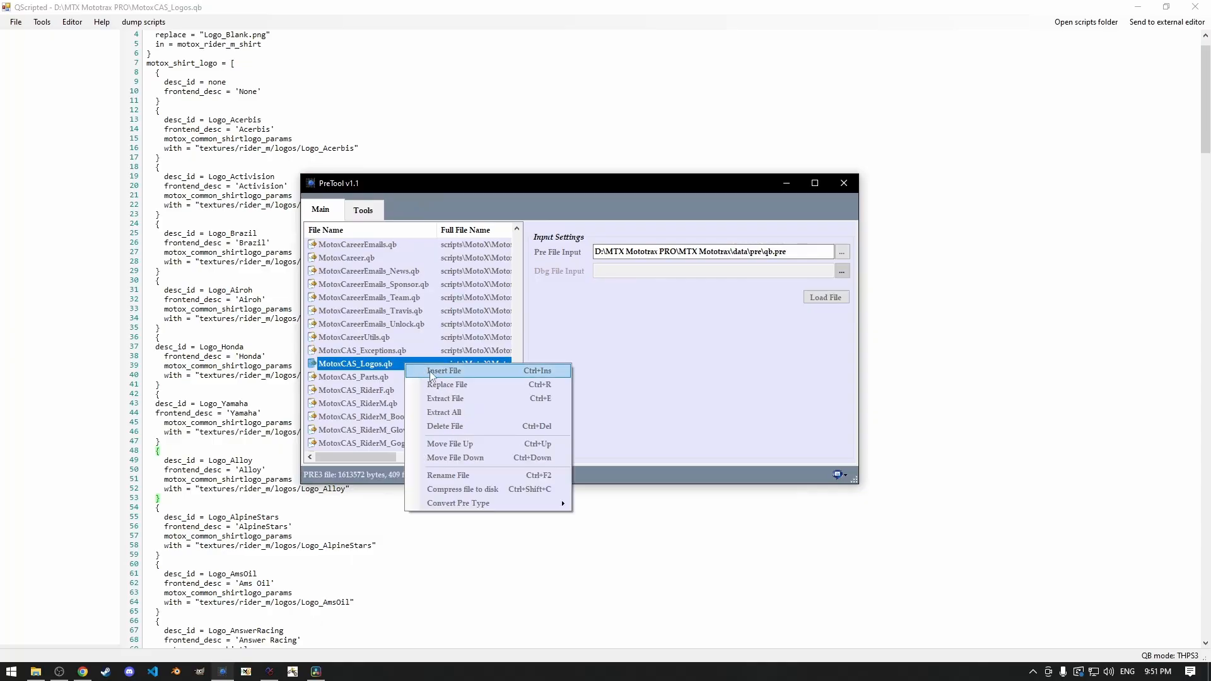
left_click(435, 370)
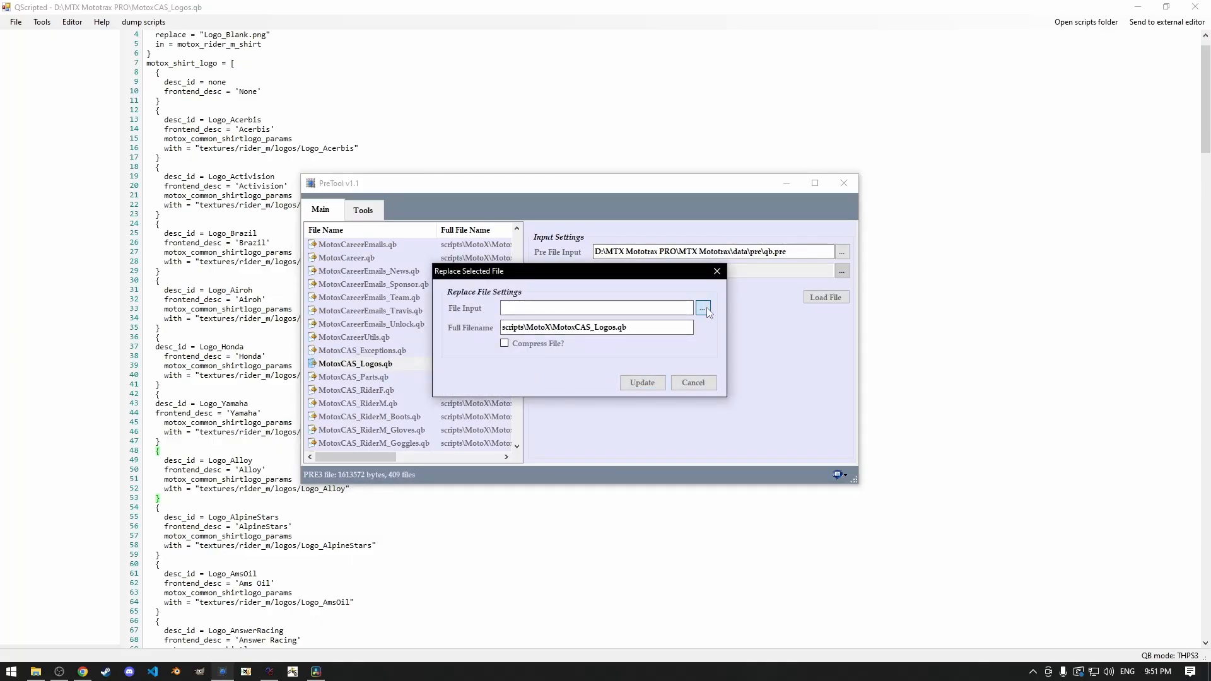
left_click(703, 308)
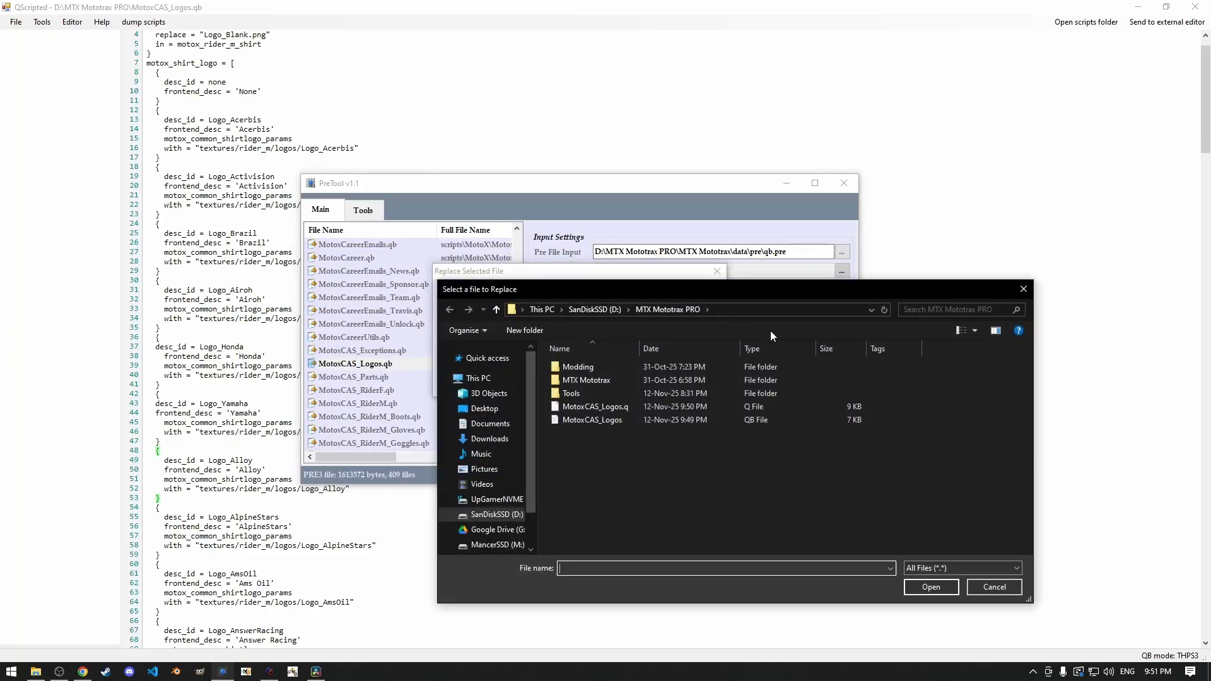
left_click(765, 419)
left_click(611, 407)
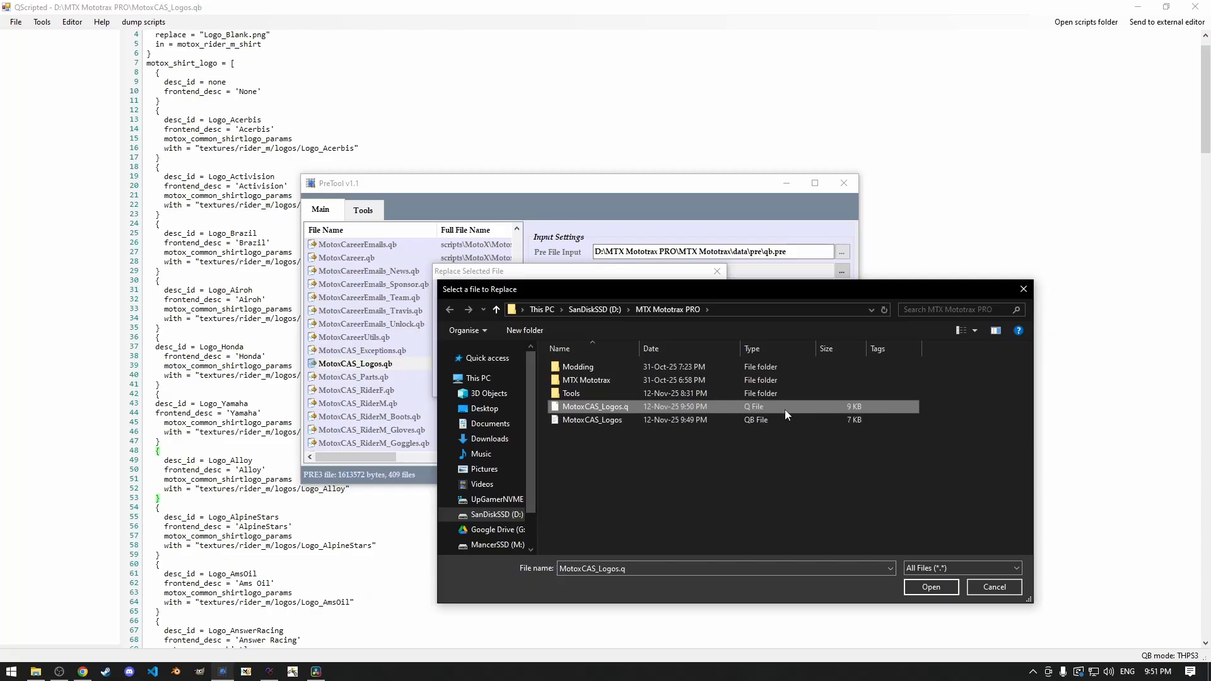
left_click(603, 421)
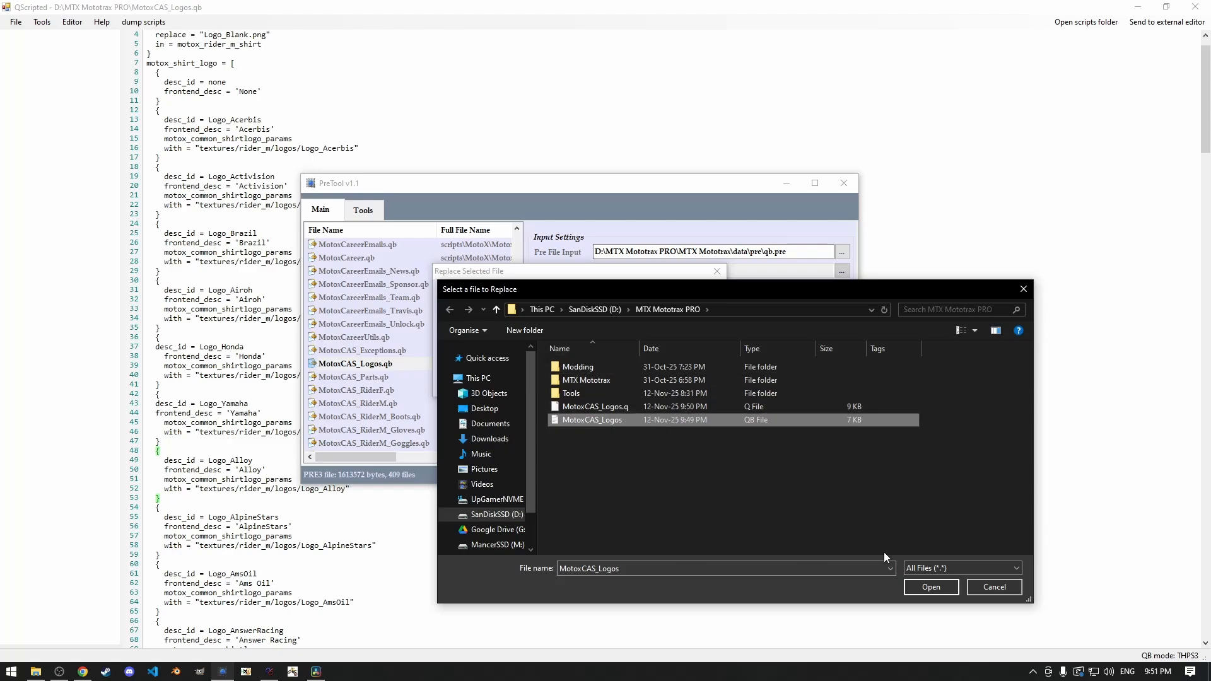
left_click(937, 590)
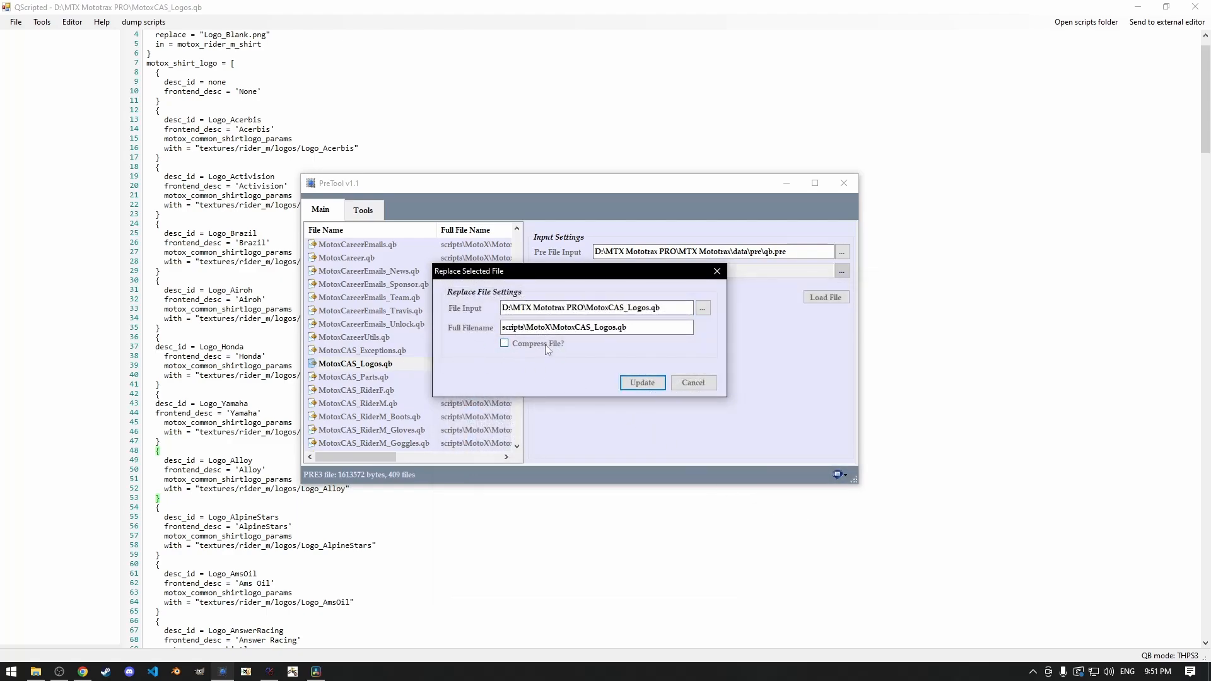
left_click(642, 383)
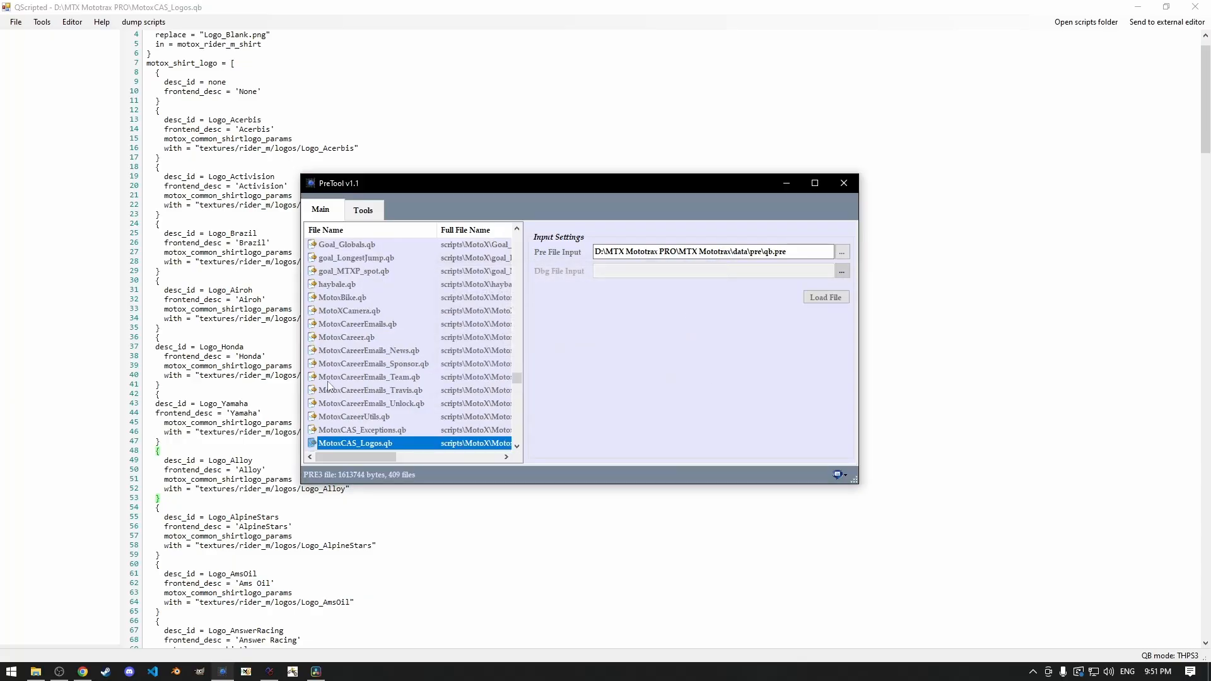
left_click(844, 183)
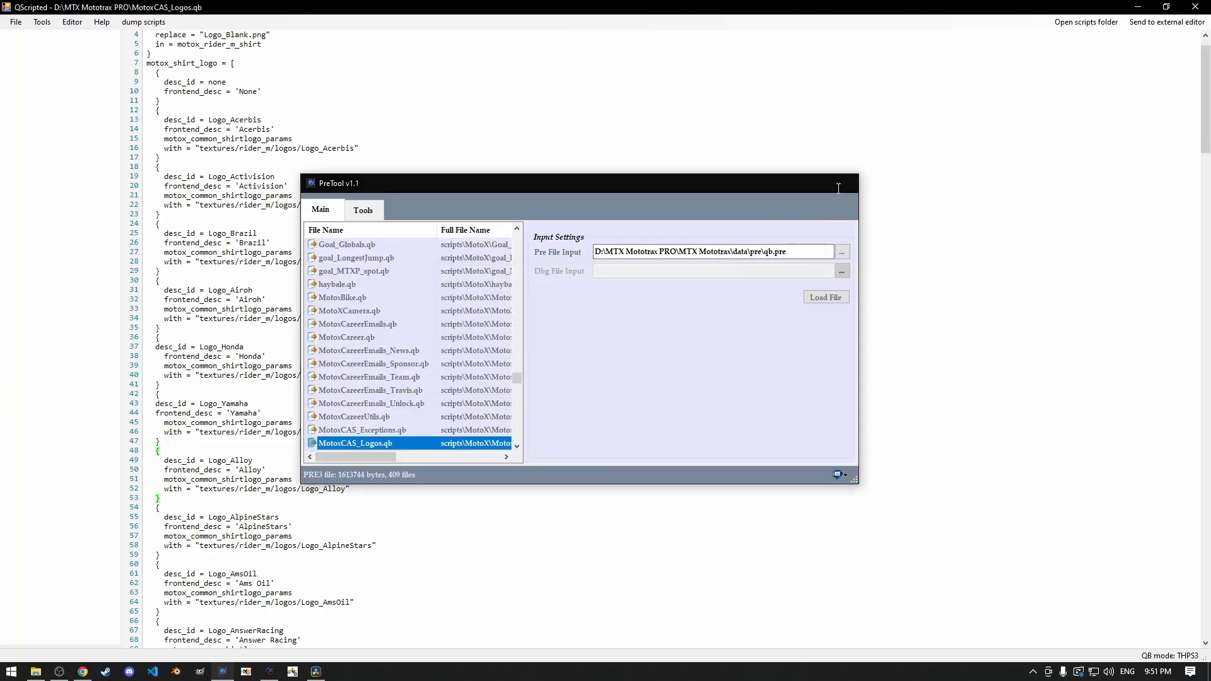
left_click(1196, 6)
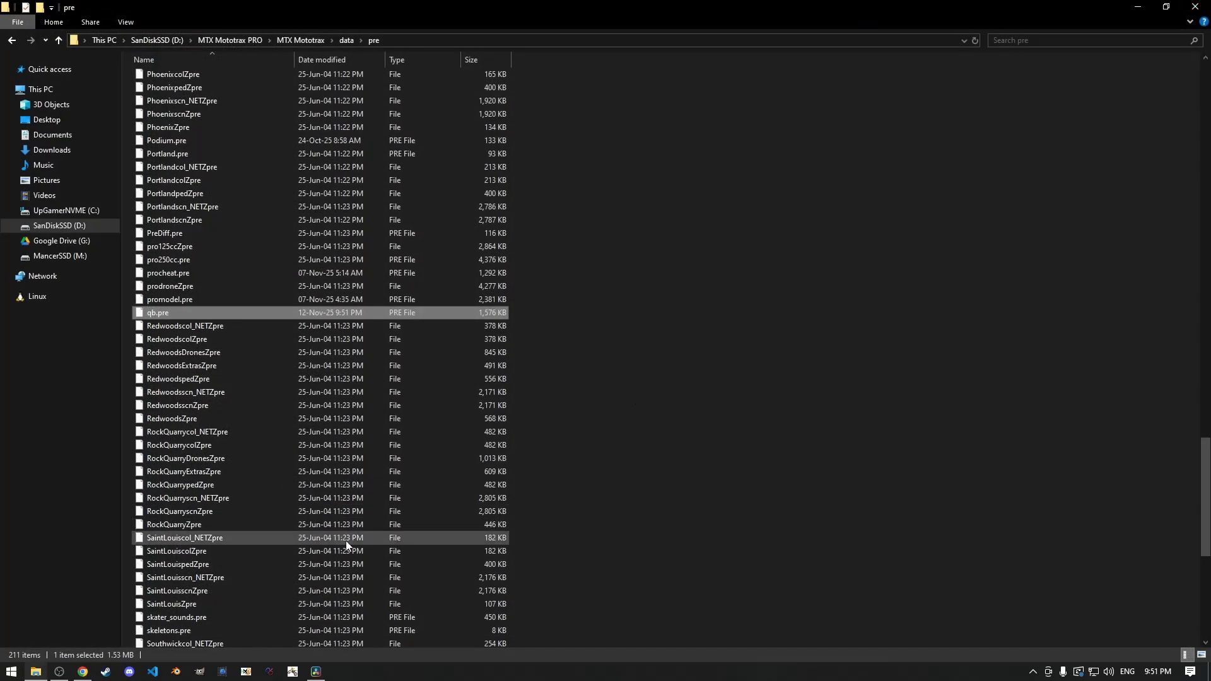
In File Explorer, delete the MotoxCAS_Logos.q and MotoxCAS_Logos.qb files from the MTX Mototrax PRO folder
key("BackSpace")
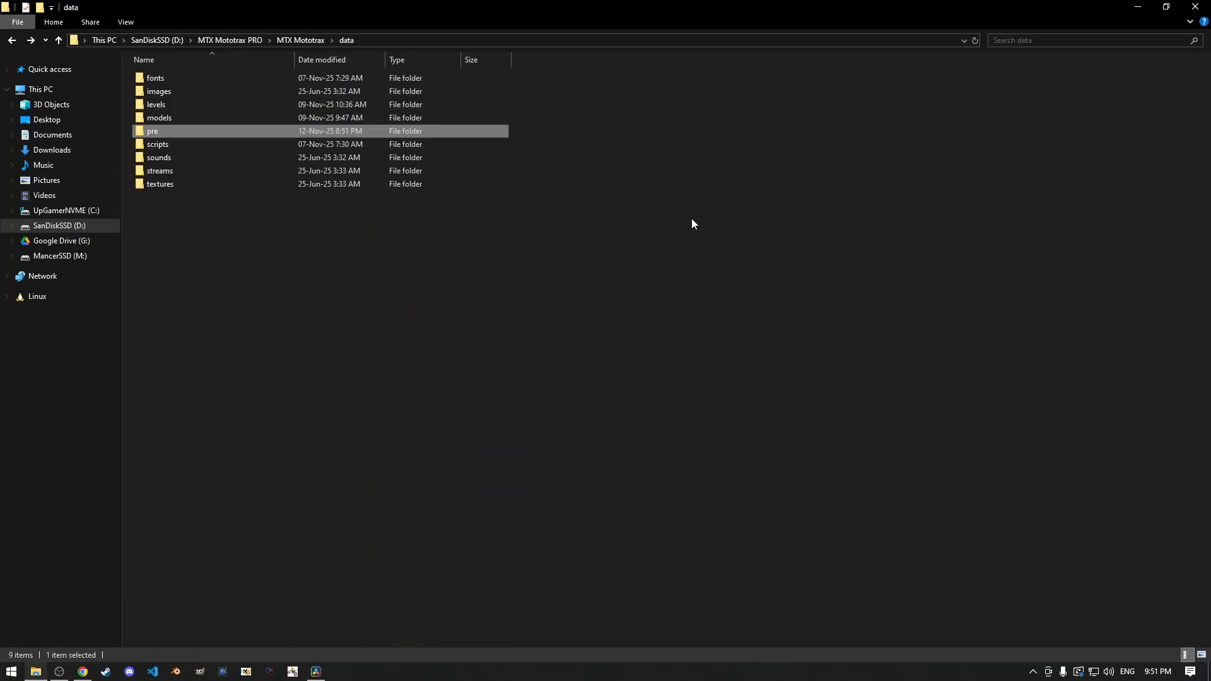
left_click(300, 40)
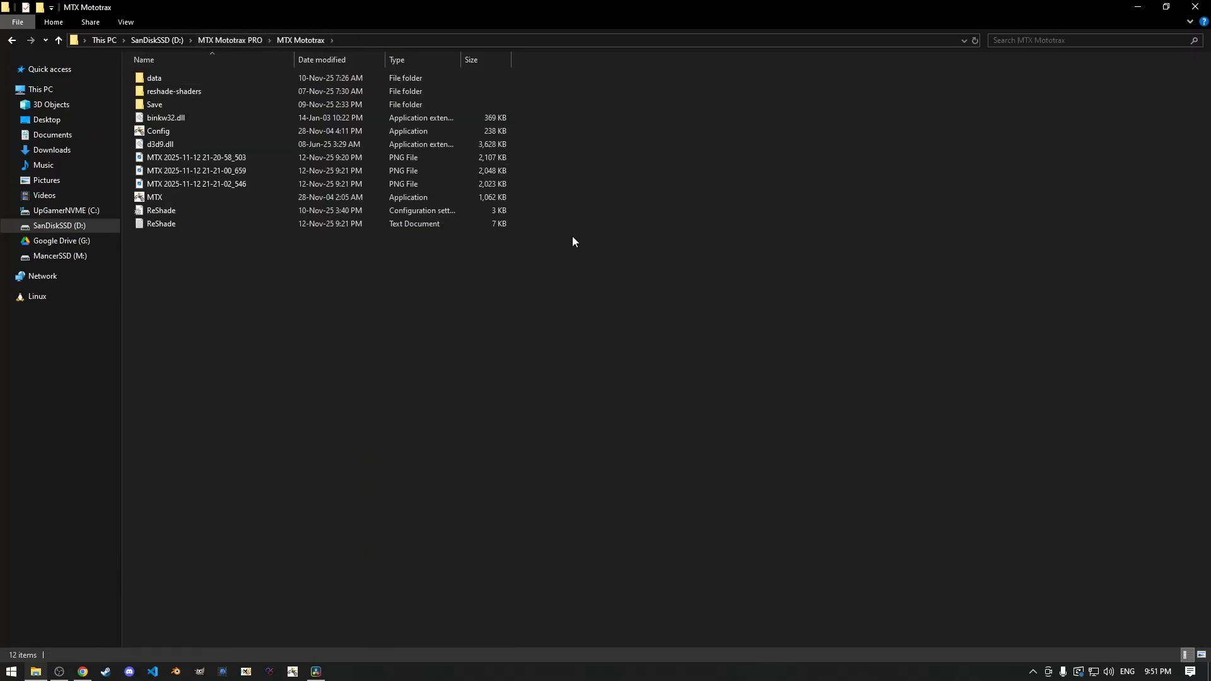
double_click(196, 80)
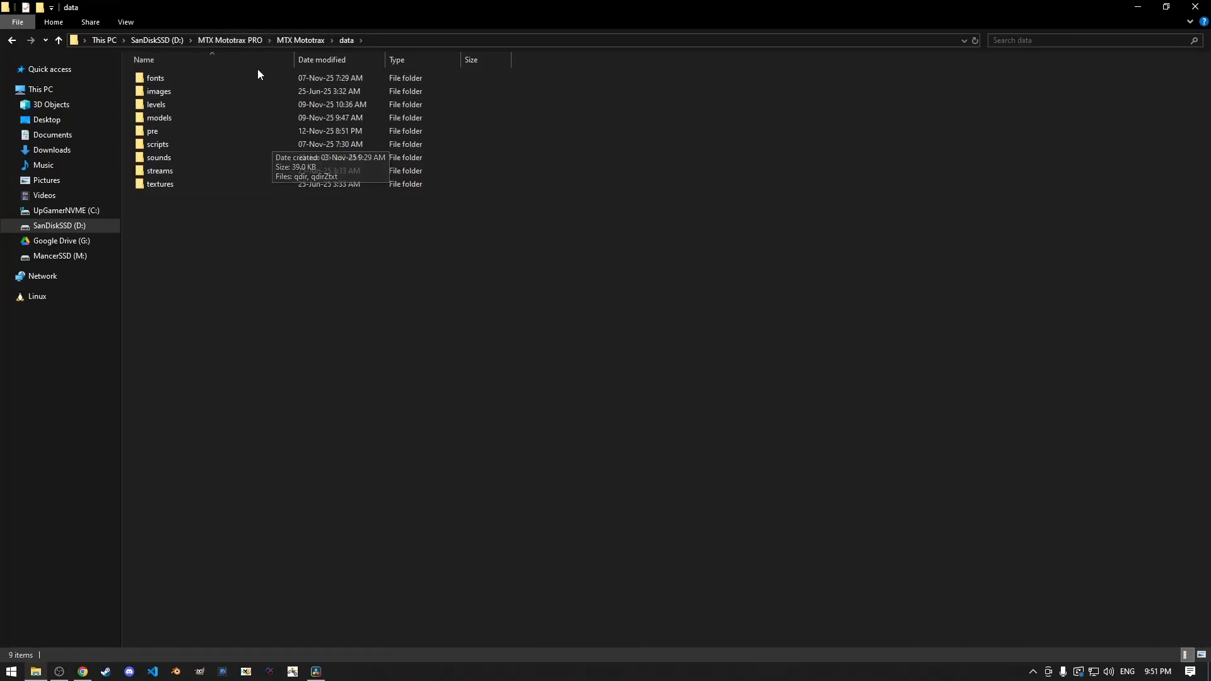
left_click(222, 40)
left_click_drag(330, 139, 462, 120)
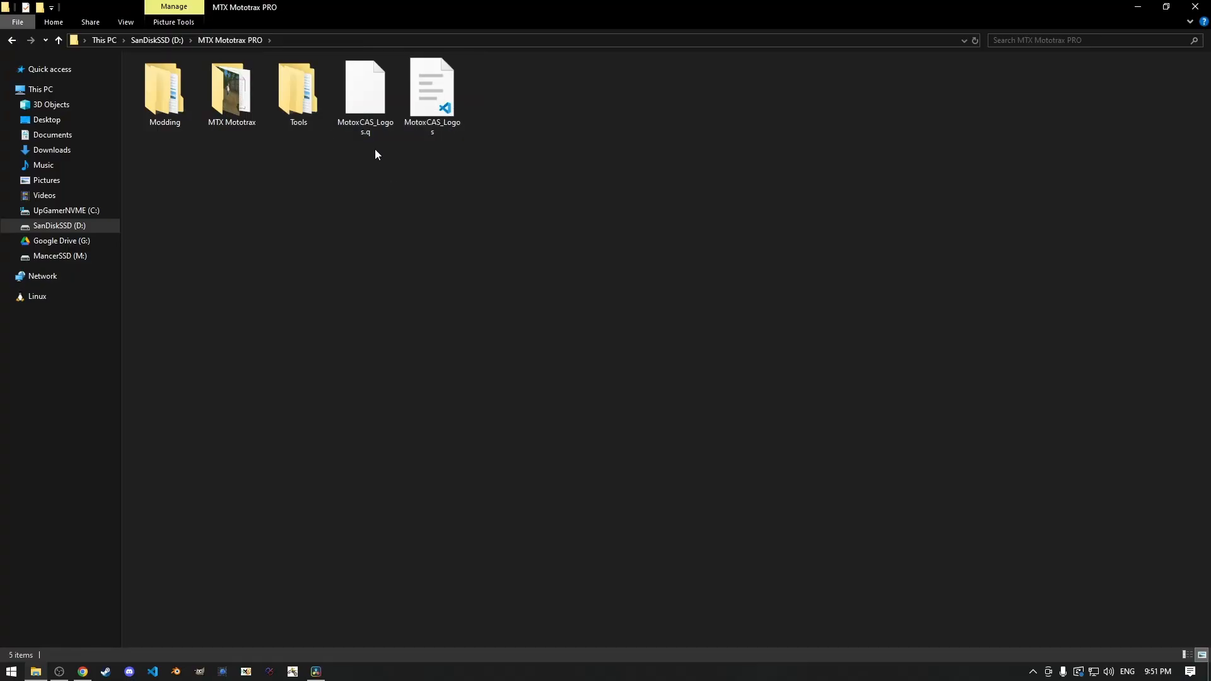
left_click_drag(376, 151, 492, 108)
key("Delete")
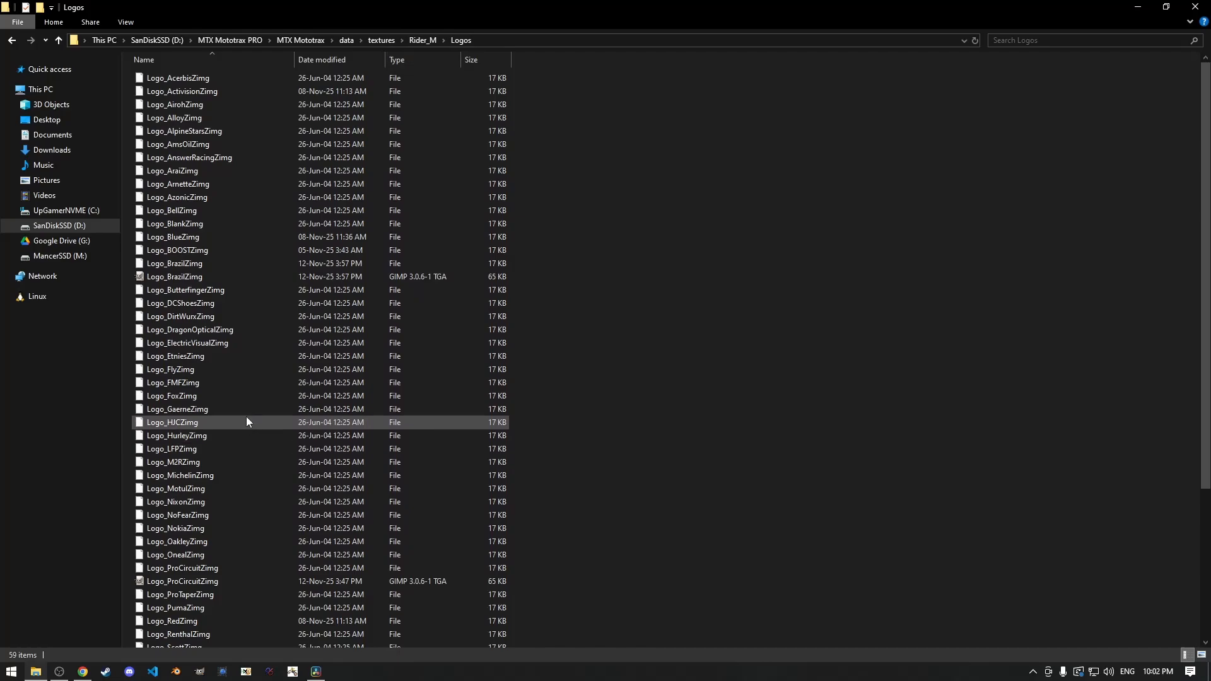
Duplicate Logo_HJCZimg in the data\textures\Rider_M\Logos folder and rename the copy as Logo_Honda
scroll(284, 385, "down", 2)
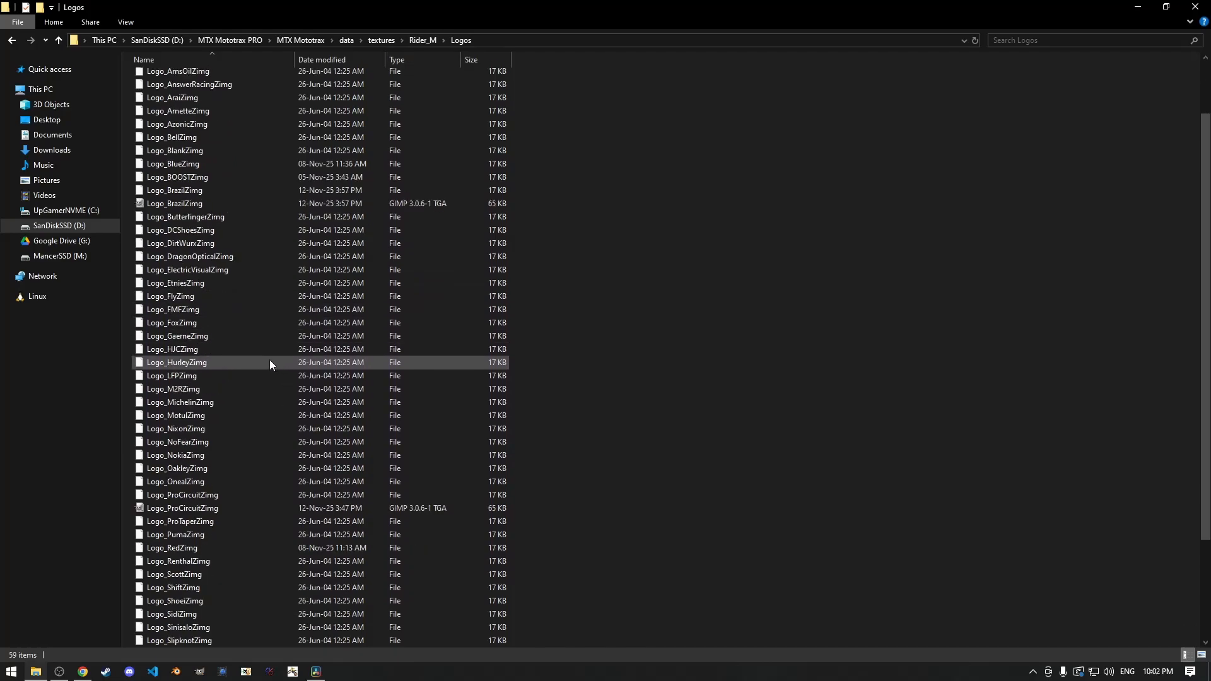
left_click(241, 353)
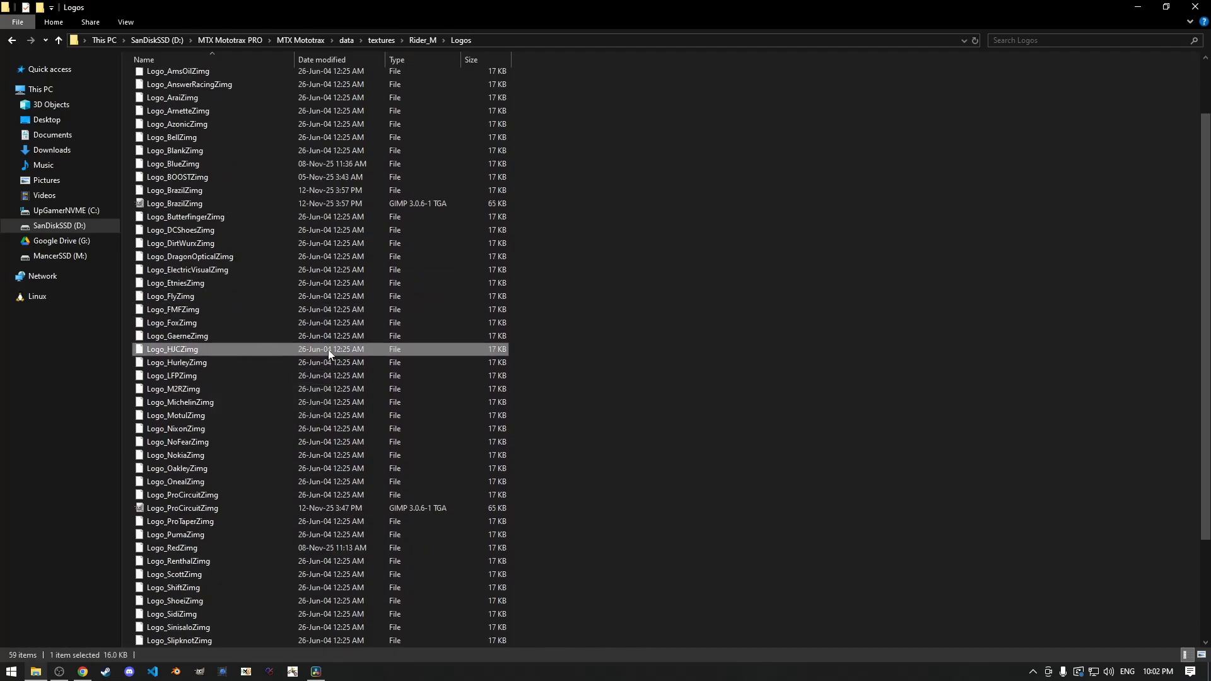
key("ctrl+c")
key("ctrl+v")
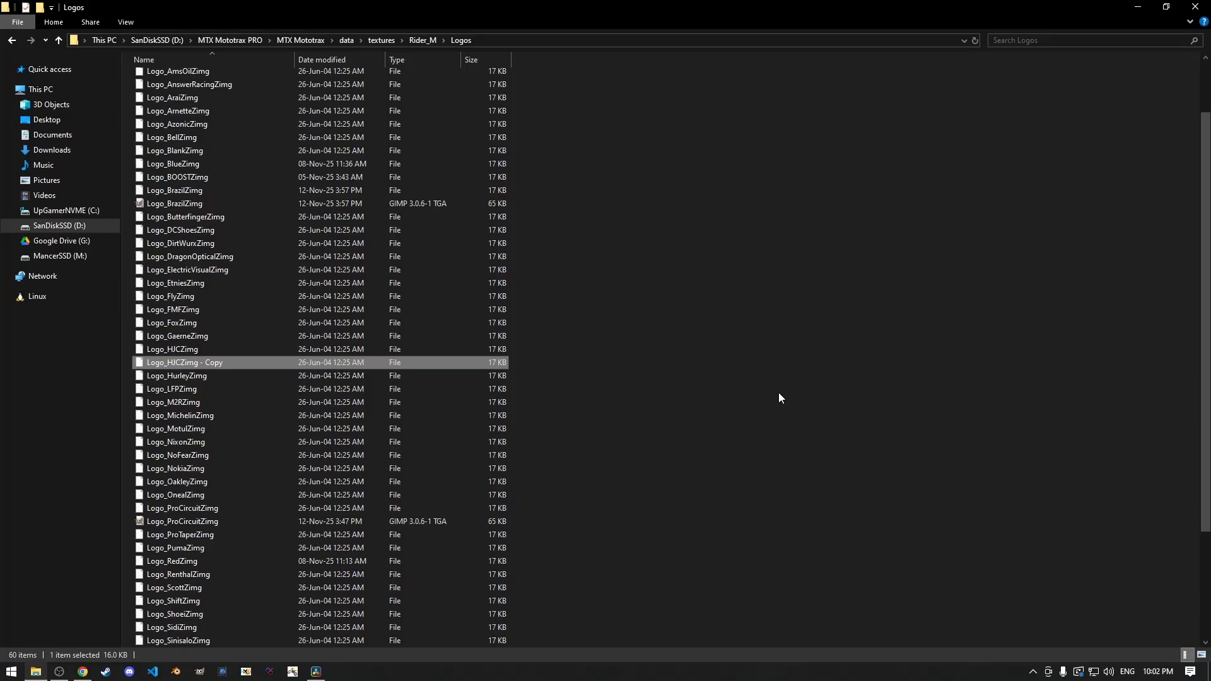
key("F2")
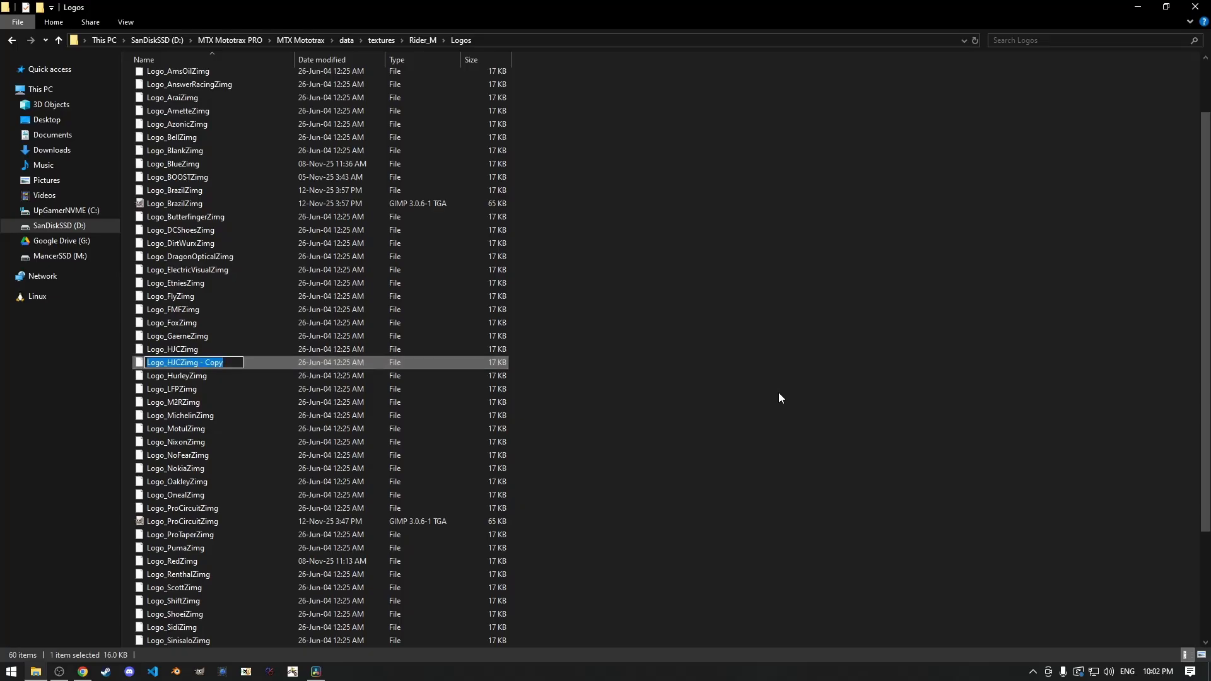
key("End")
key("BackSpace")
key("BackSpace")
key("BackSpace")
key("BackSpace")
key("BackSpace")
key("BackSpace")
key("BackSpace")
key("BackSpace")
key("BackSpace")
key("BackSpace")
key("BackSpace")
key("BackSpace")
key("BackSpace")
key("BackSpace")
key("BackSpace")
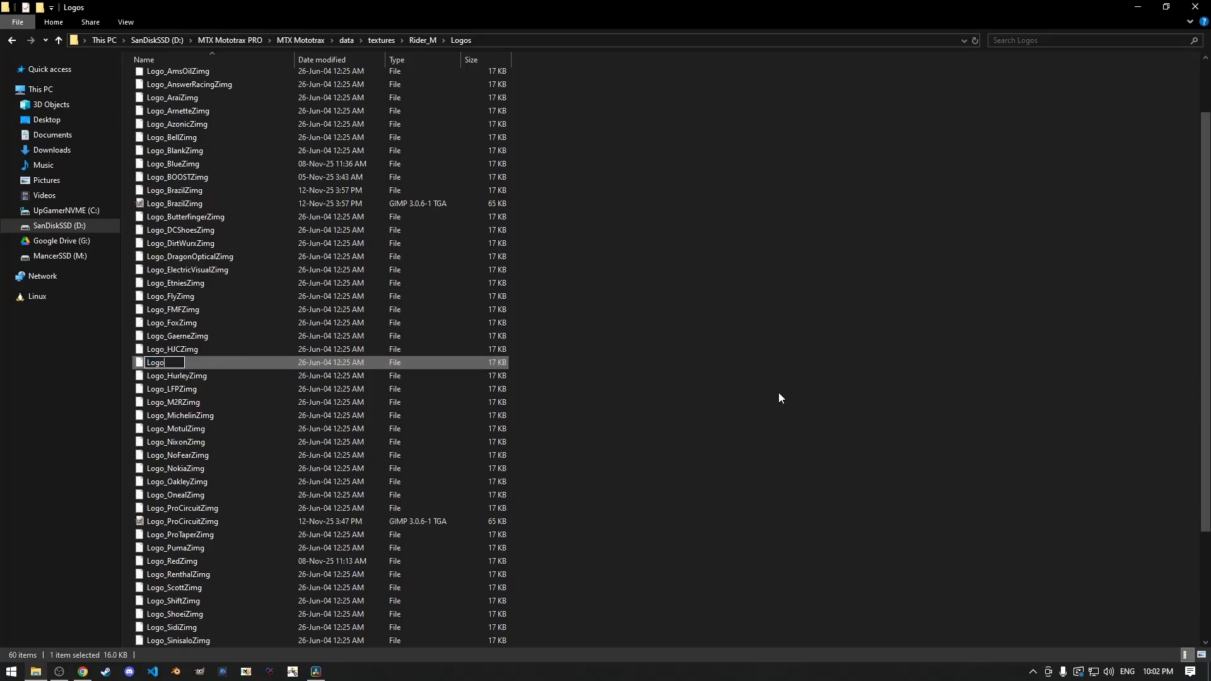
type("_Honda")
key("Return")
Paste another copy of the logo file in the Logos folder and rename it as Logo_Yamaha
key("ctrl+v")
key("F2")
key("End")
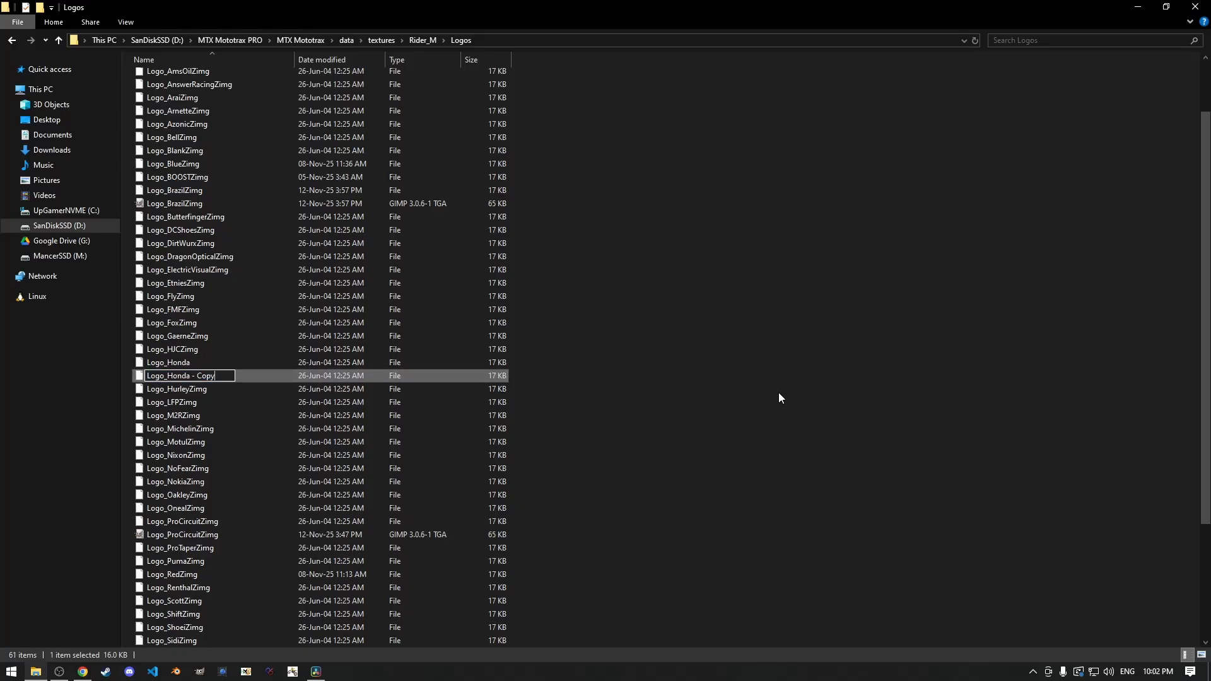
key("BackSpace")
key("BackSpace")
key("BackSpace")
key("BackSpace")
key("BackSpace")
key("BackSpace")
key("BackSpace")
key("BackSpace")
key("BackSpace")
key("BackSpace")
key("BackSpace")
key("BackSpace")
type("Yamaha")
key("Return")
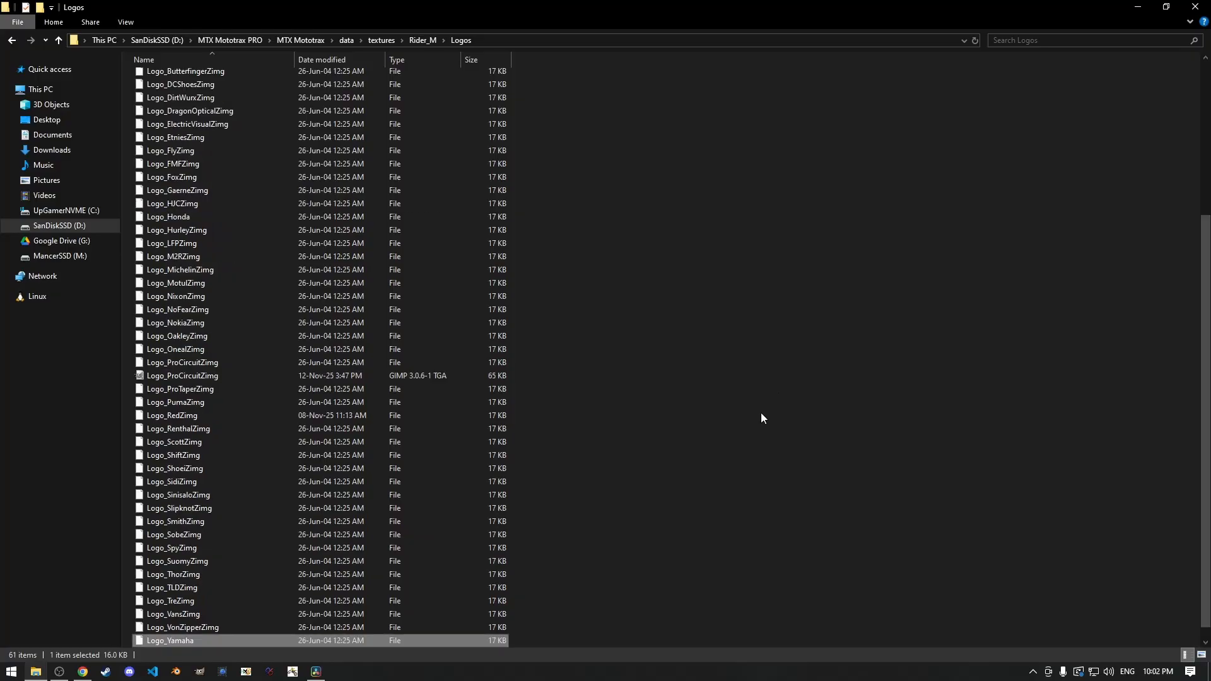
left_click(761, 415)
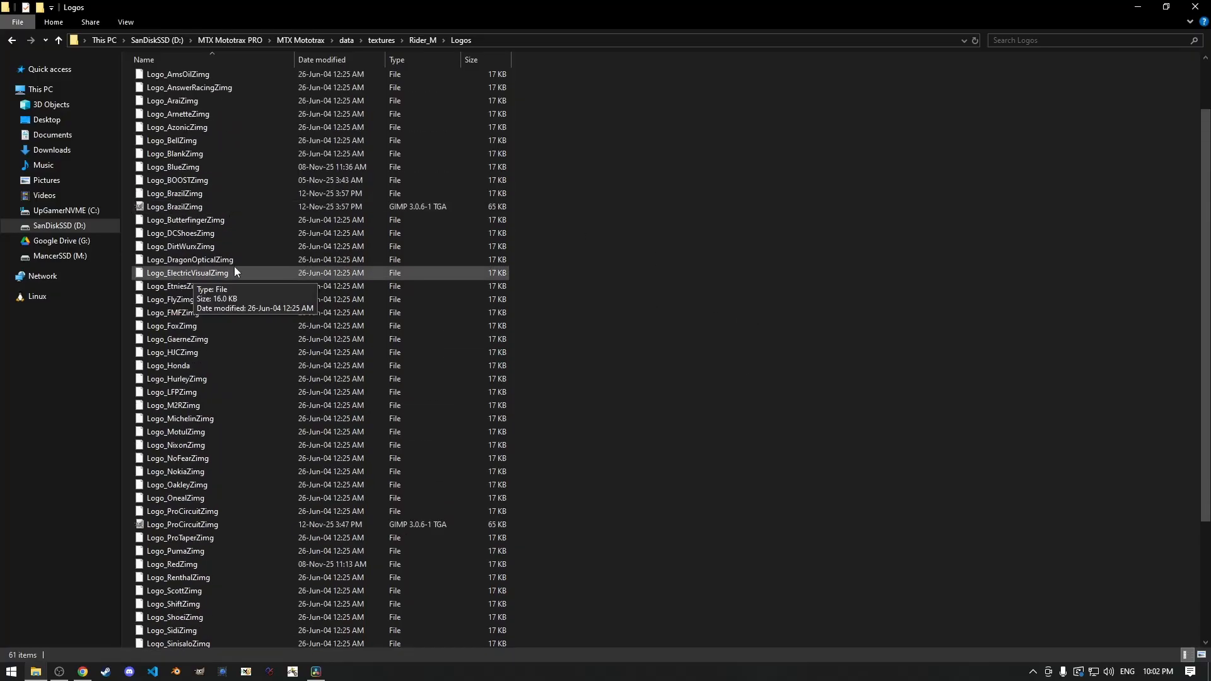
Add the .img extension to the Logo_Honda file in the Logos folder, making it Logo_Honda.img
left_click(194, 363)
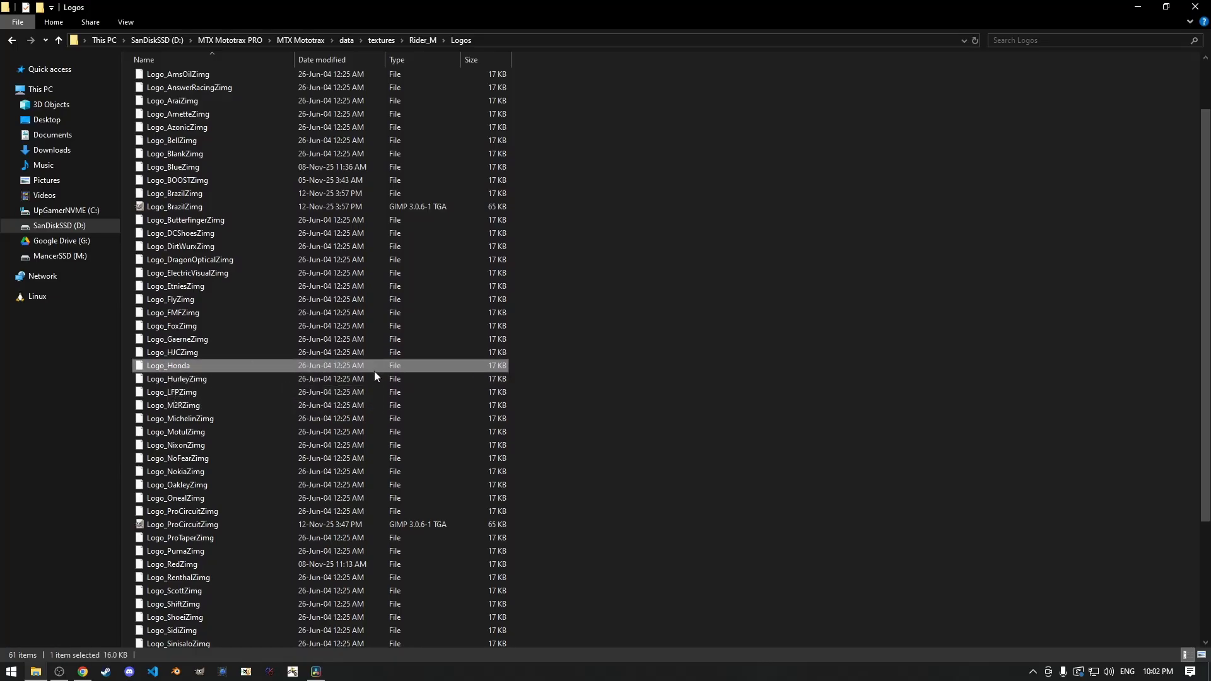
left_click(245, 362)
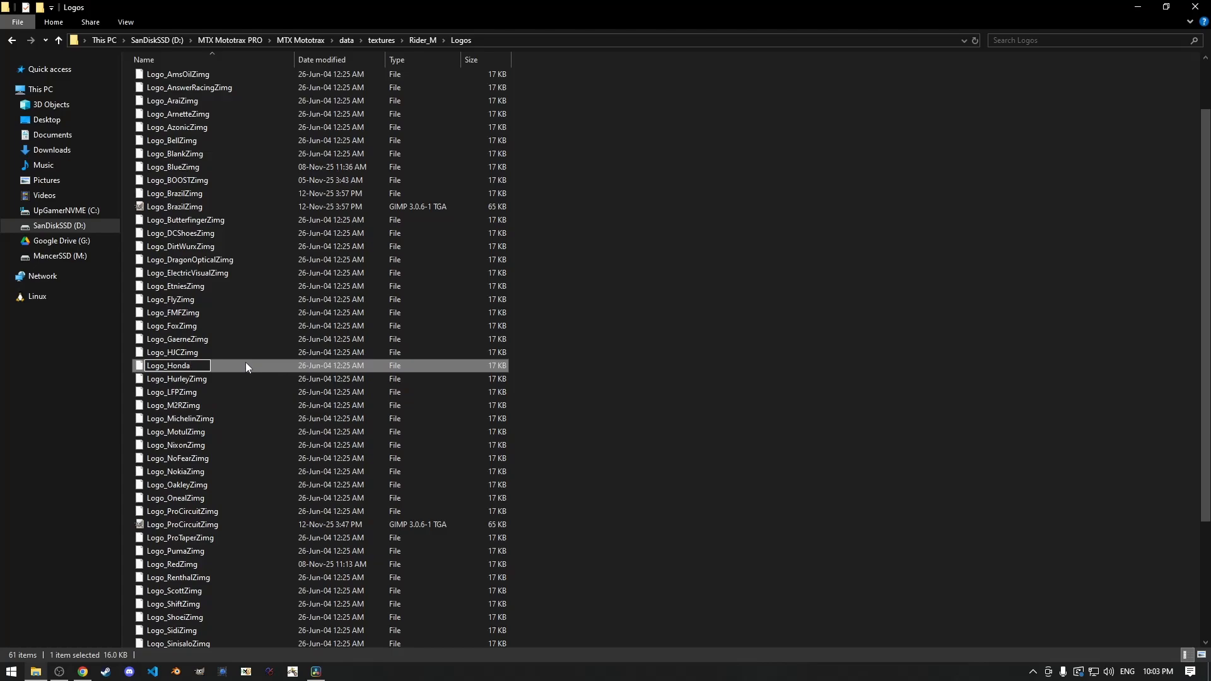
type(".img")
key("Return")
Convert Logo_Honda.img to TGA with IMG2TGA_UG2 from the THUG2 Texture Tools by defeat0r folder inside Tools
key("alt+Tab")
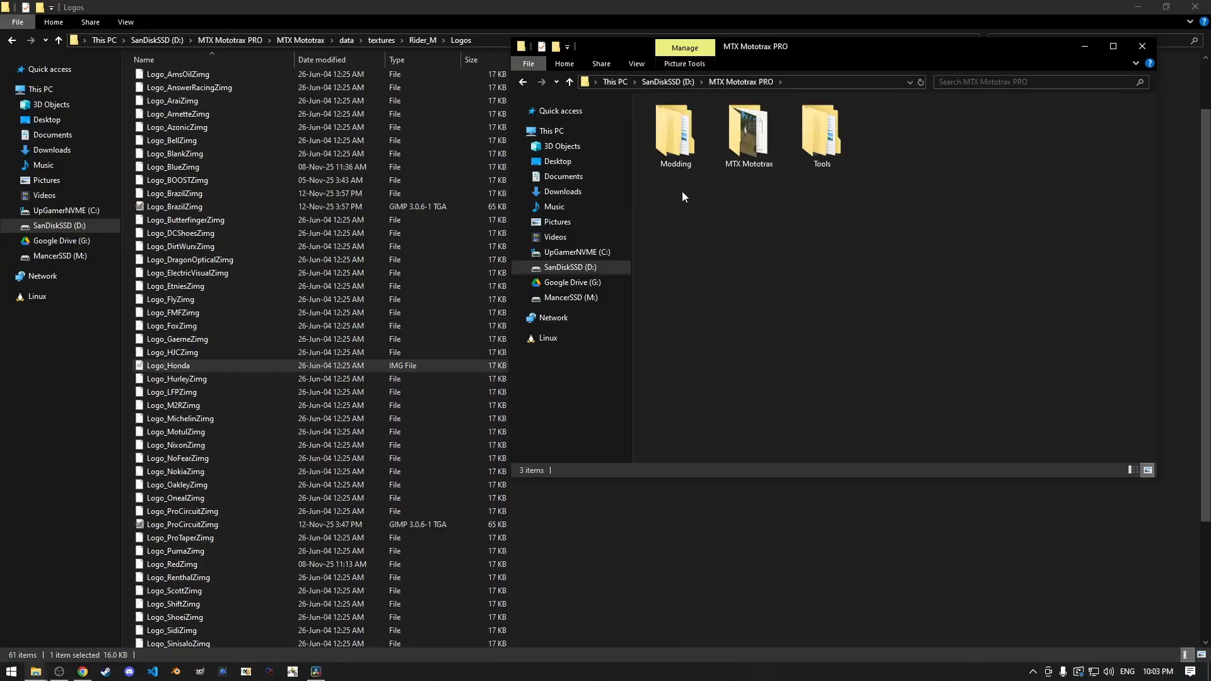
double_click(823, 133)
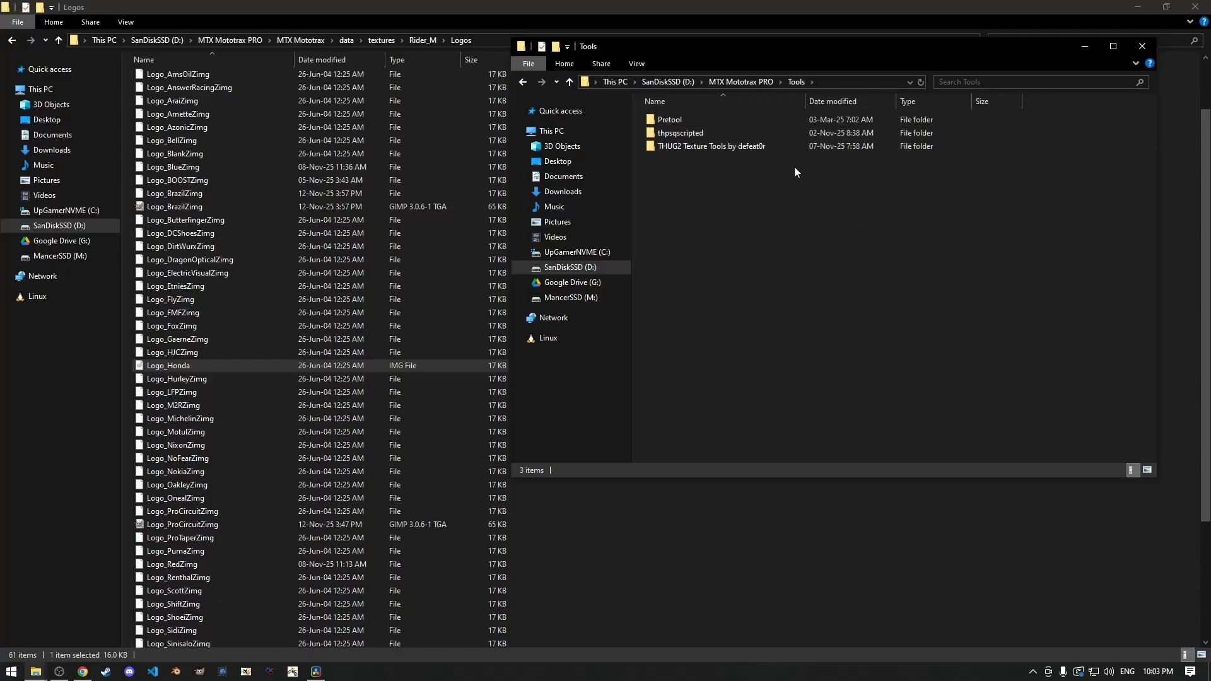
double_click(707, 146)
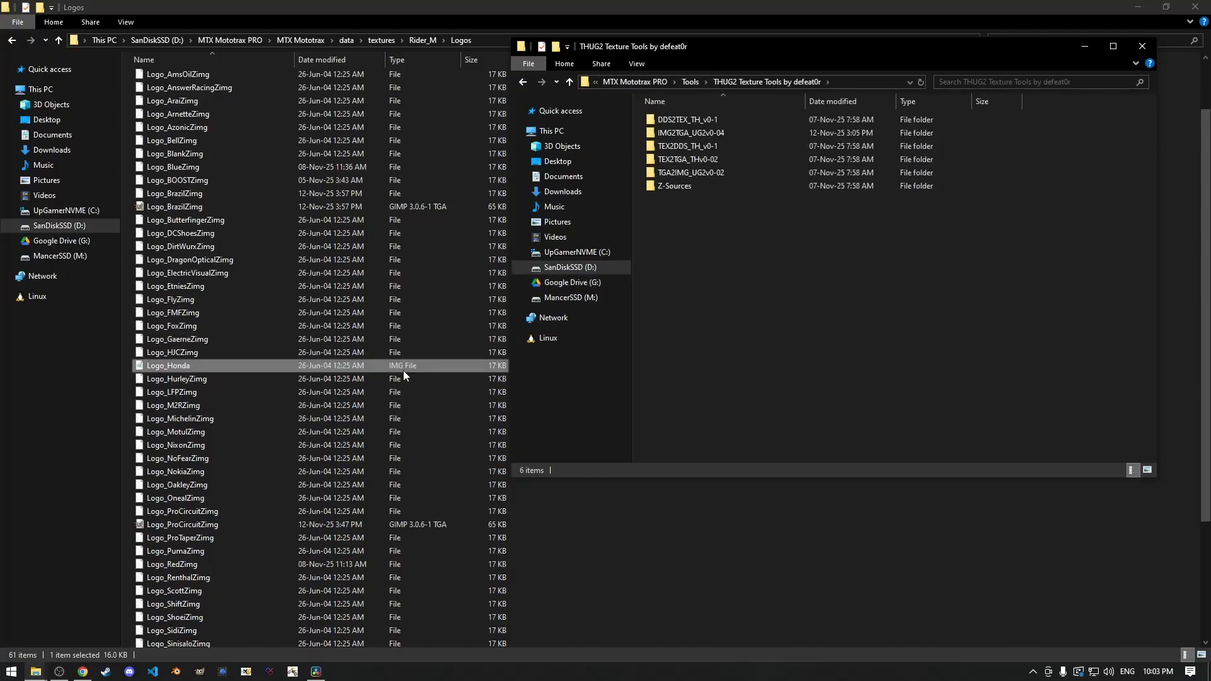
double_click(713, 134)
double_click(700, 120)
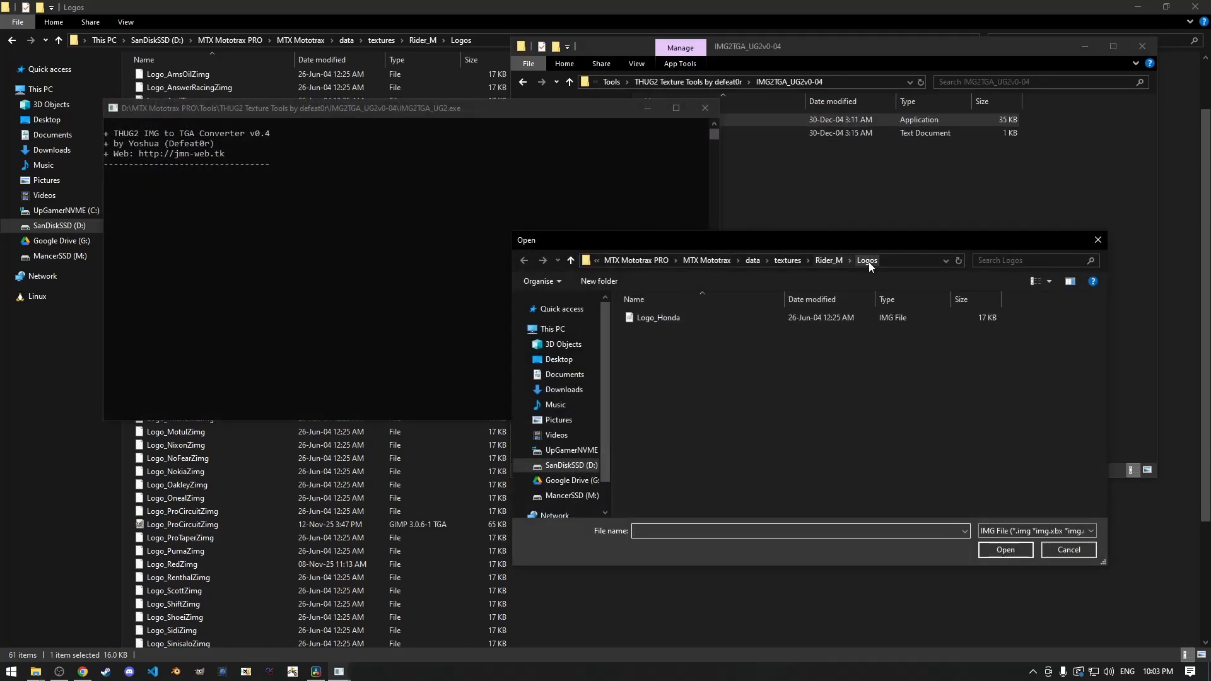
double_click(685, 319)
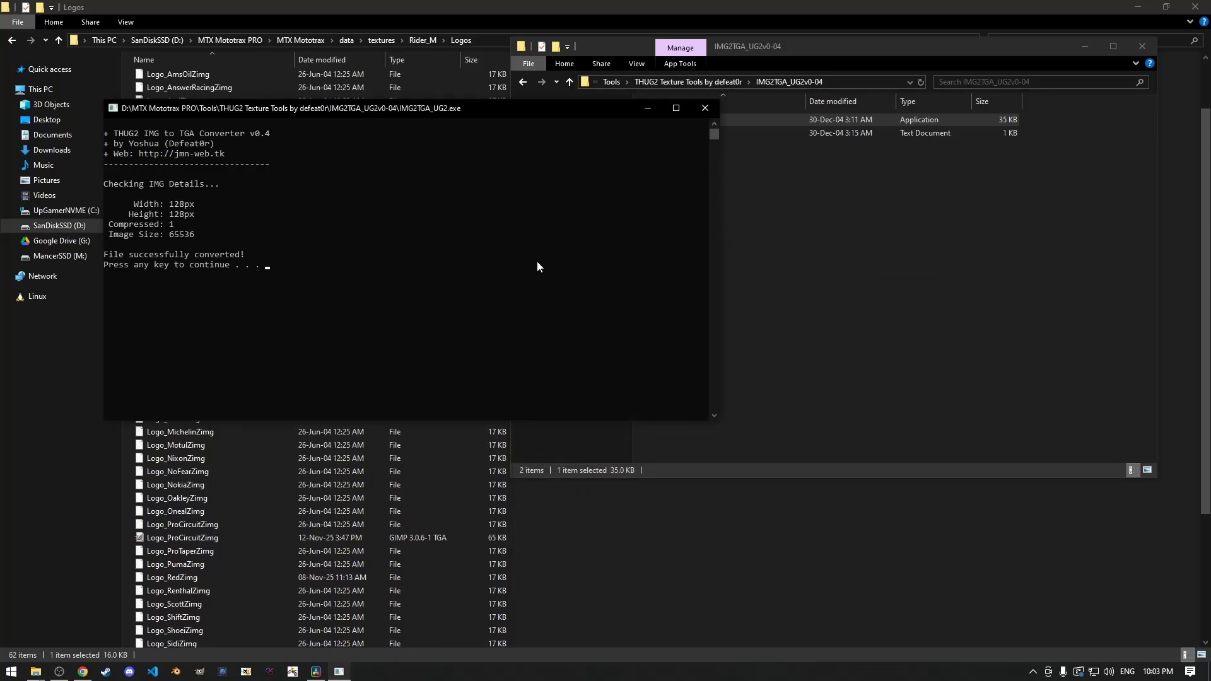
Check the image width and height reported by the converter, close it, and minimise the IMG2TGA_UG2v0-04 folder window
left_click_drag(379, 111, 758, 127)
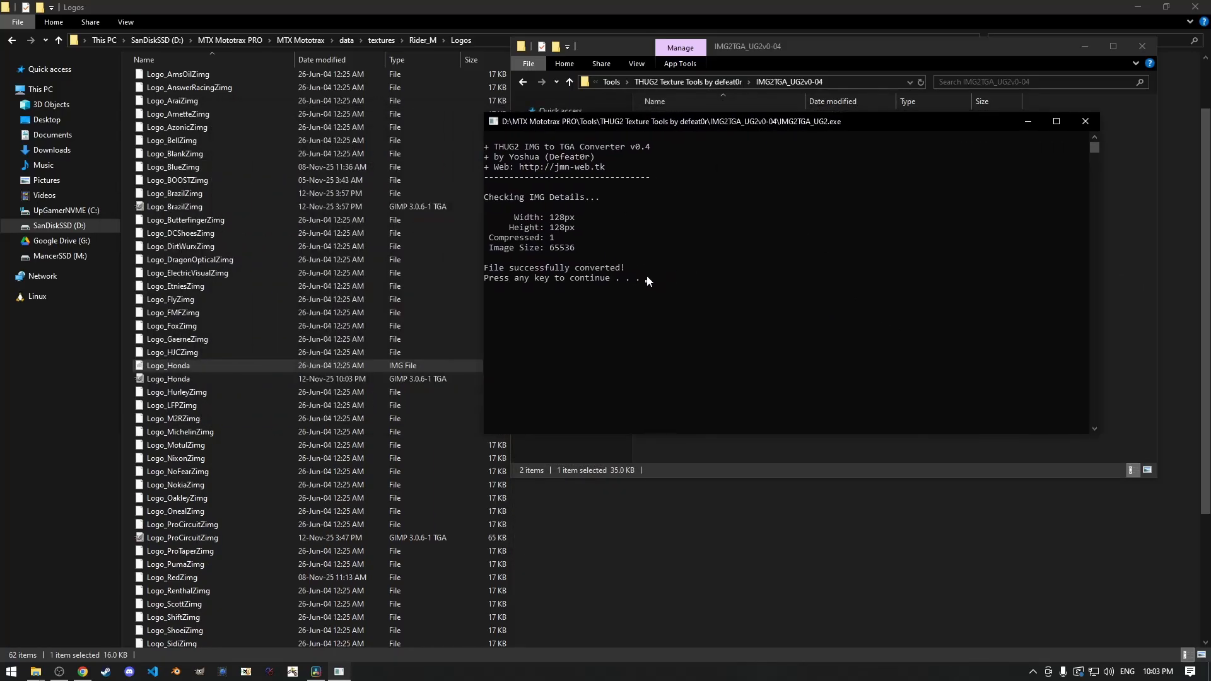
left_click(552, 217)
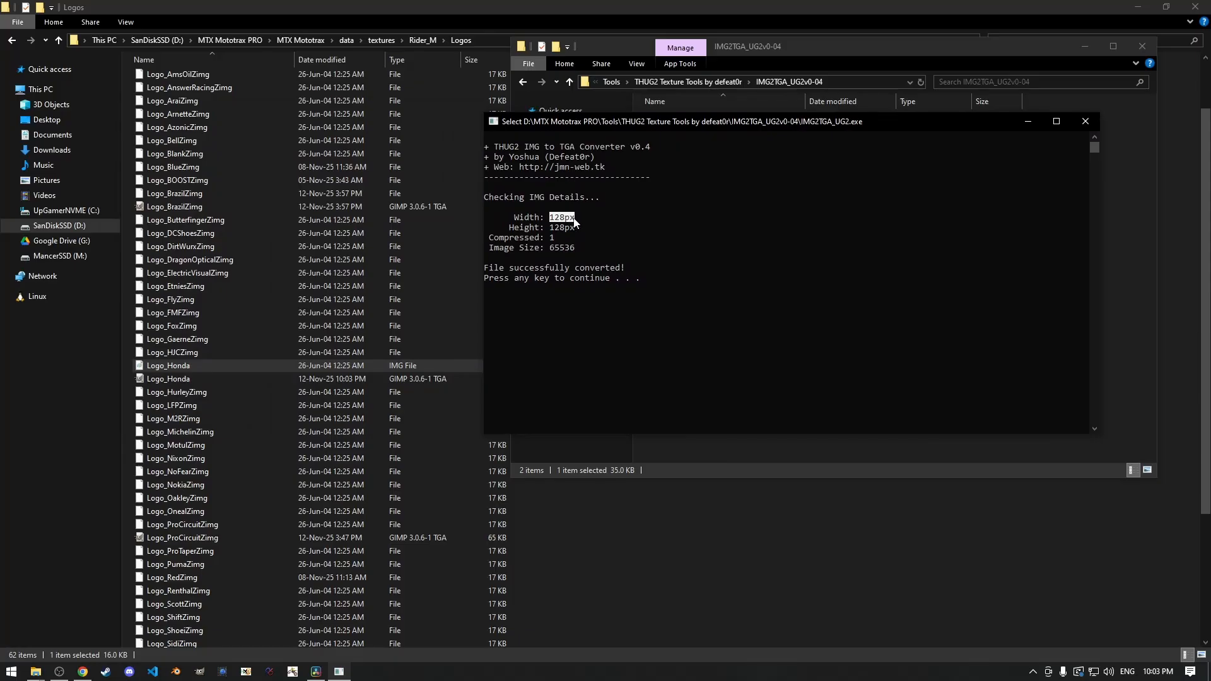
left_click_drag(574, 218, 575, 226)
left_click(743, 219)
left_click(1085, 122)
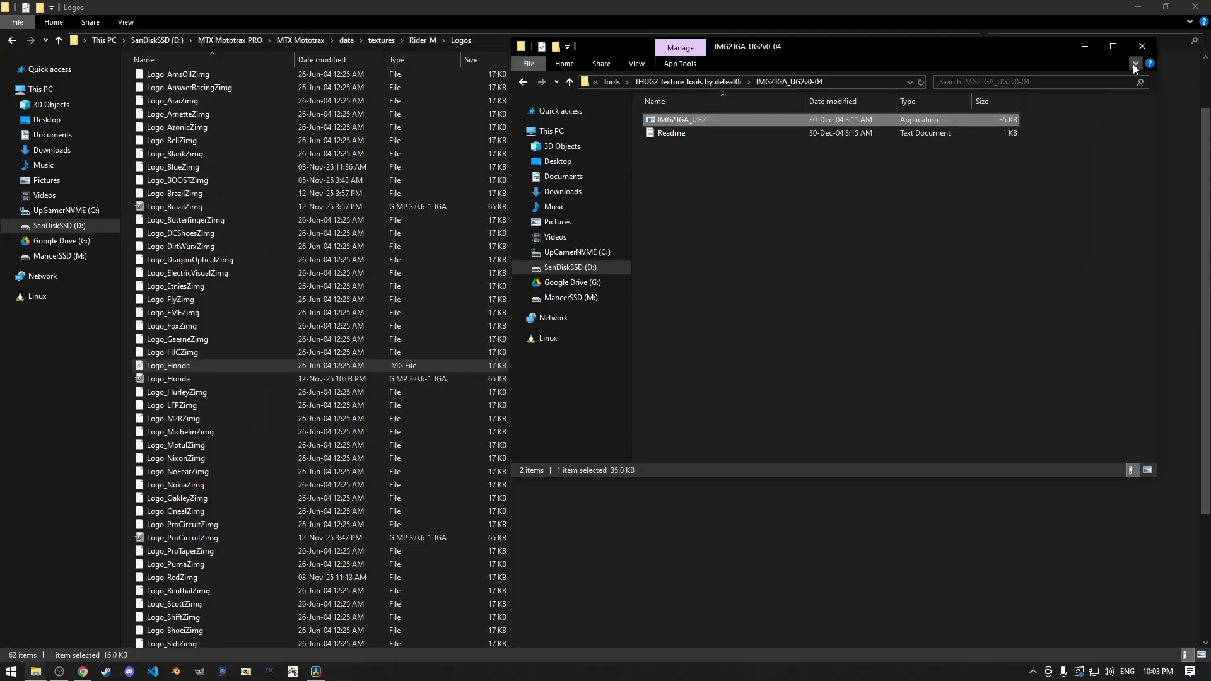
left_click(1087, 47)
Open the converted Logo_Honda TGA file in GIMP and delete its existing logo layer
left_click(215, 379)
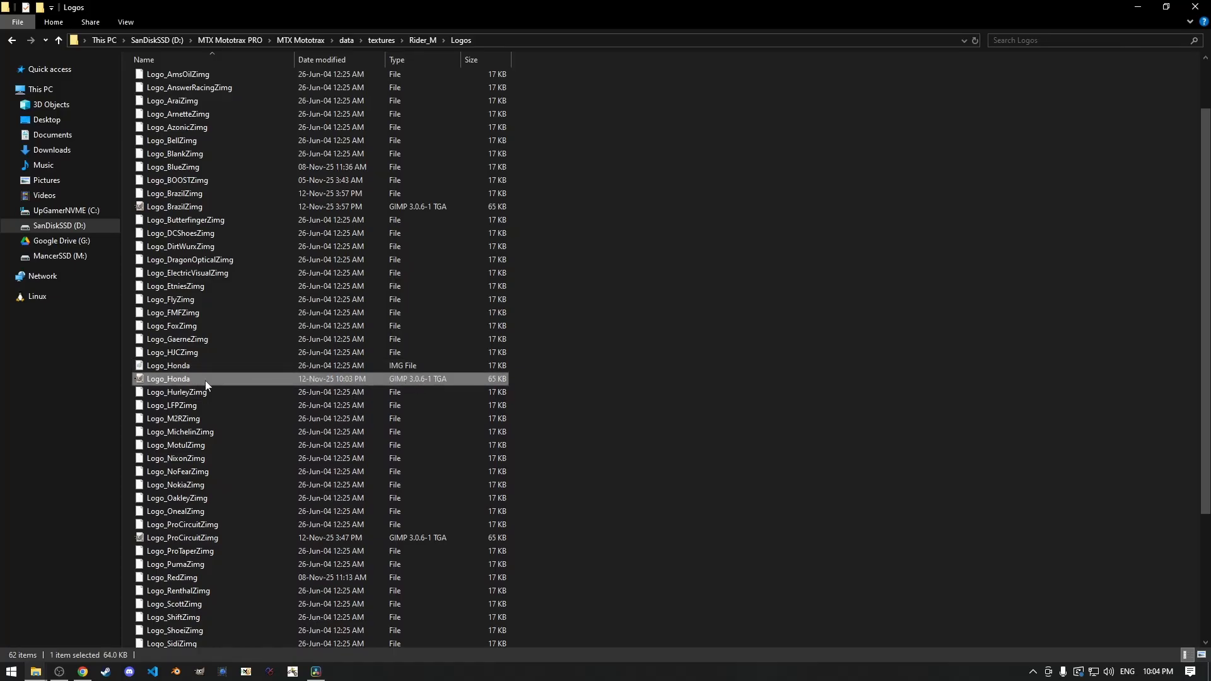
key("Return")
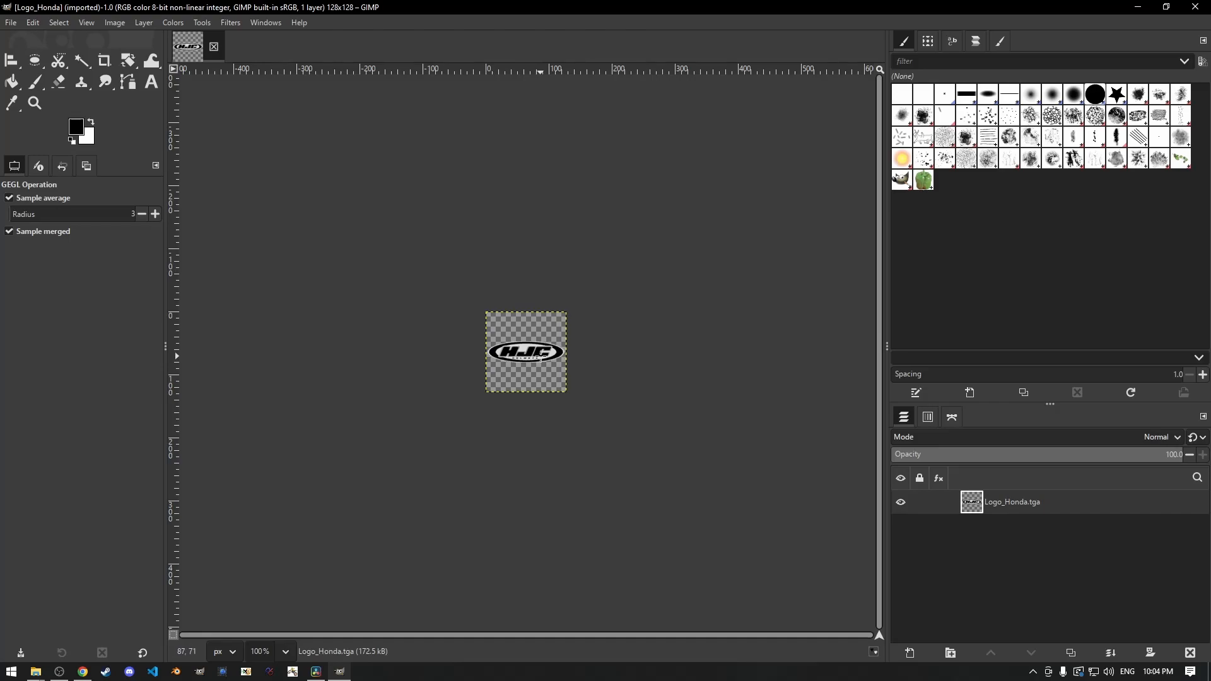
scroll(540, 357, "up", 4)
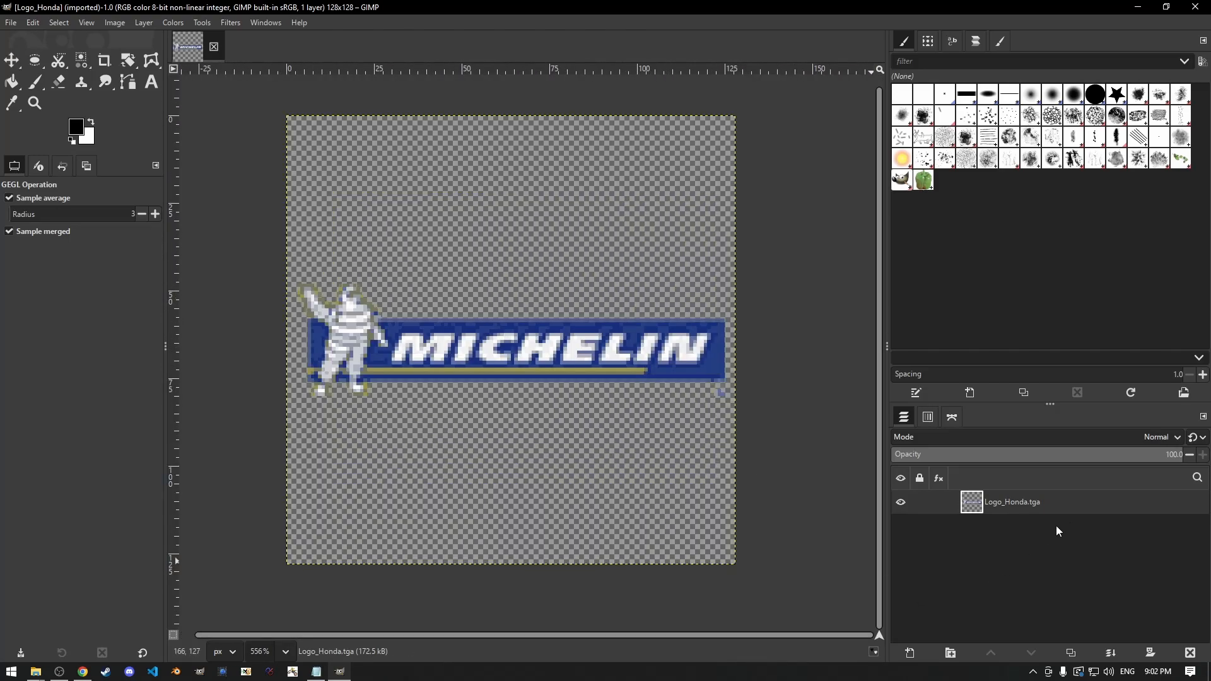
right_click(1066, 505)
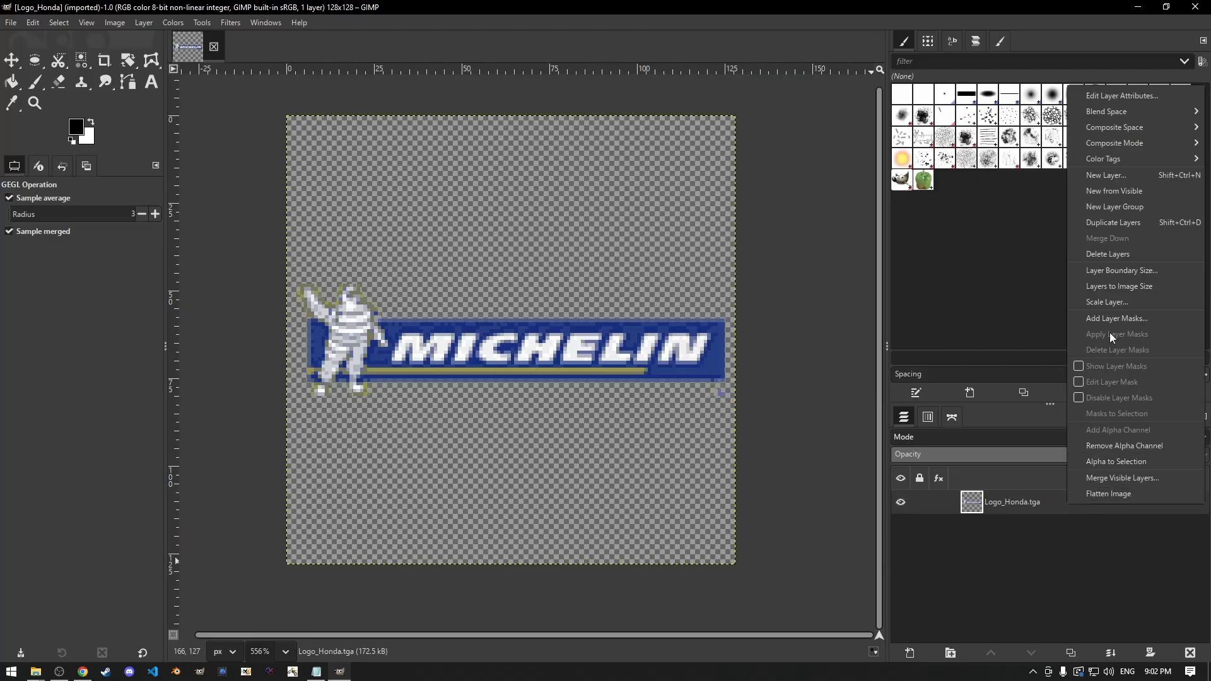
left_click(1140, 255)
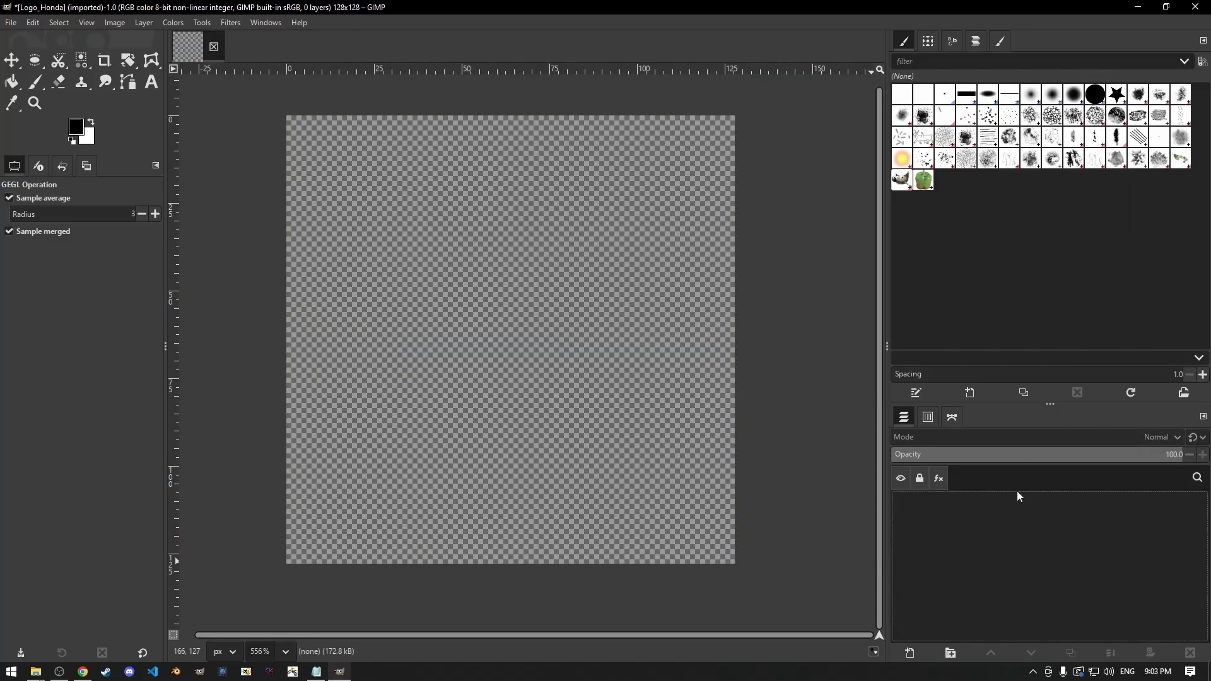
Copy the red Honda wing logo by Seeklogo from the Google Images results in Chrome and paste it into the Logo_Honda image in GIMP
left_click(82, 671)
left_click(88, 265)
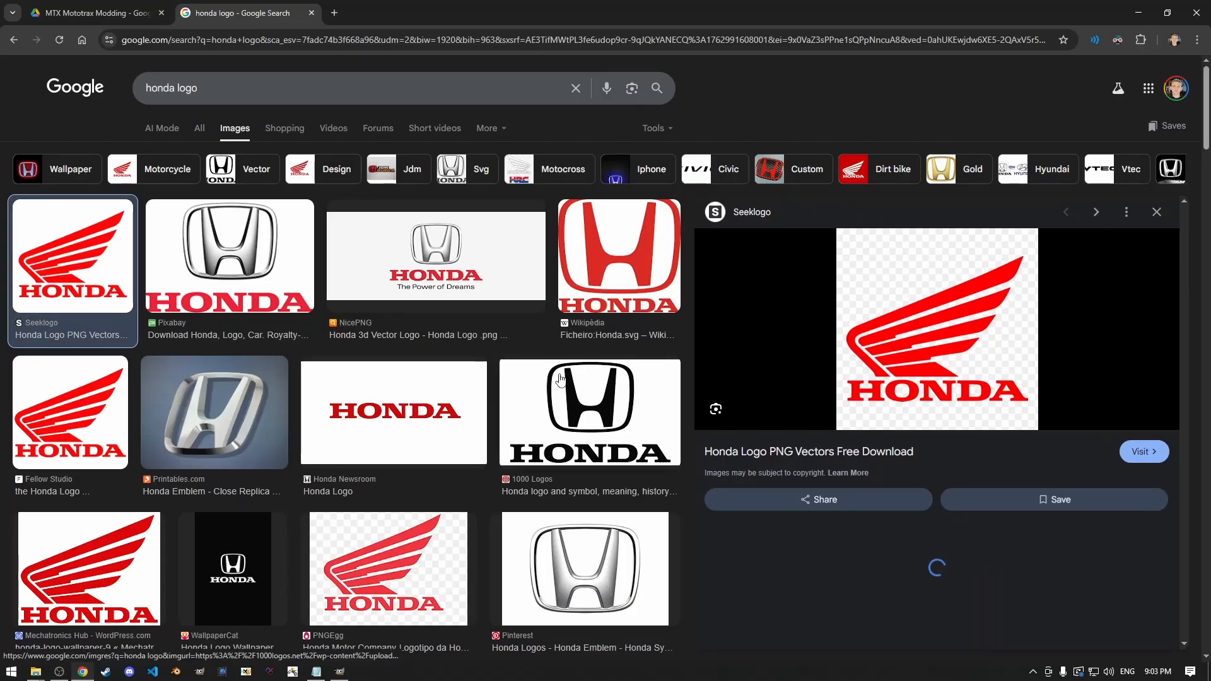
right_click(938, 298)
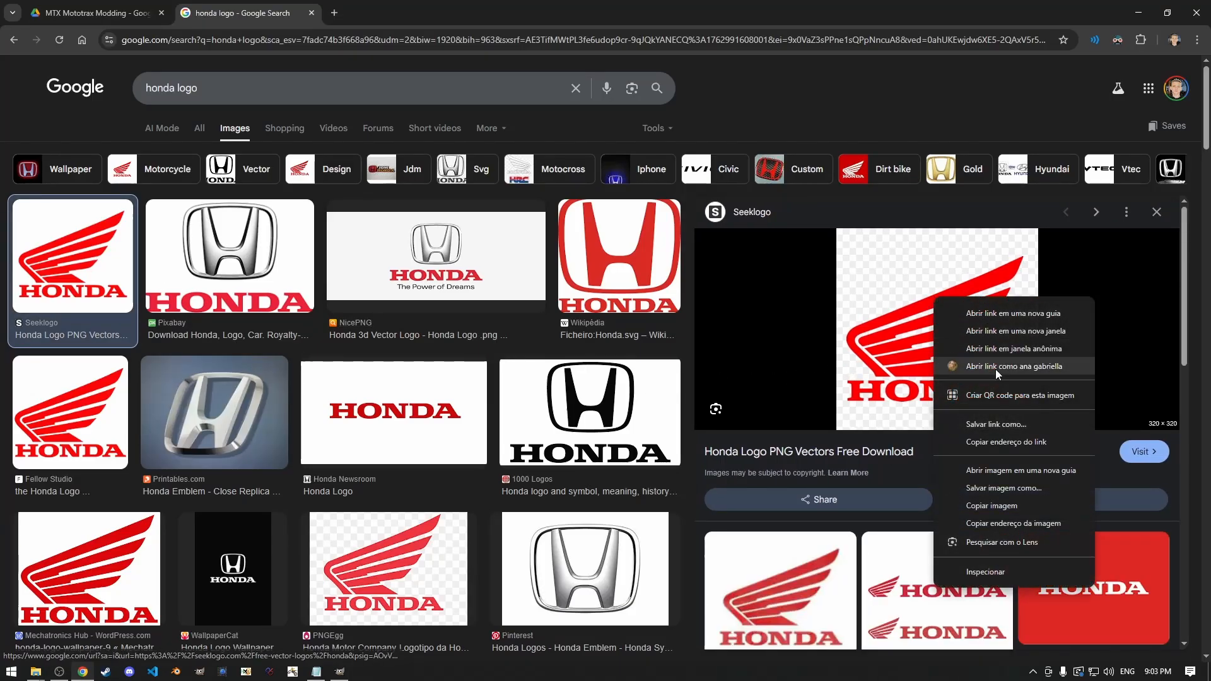
left_click(992, 506)
left_click(341, 673)
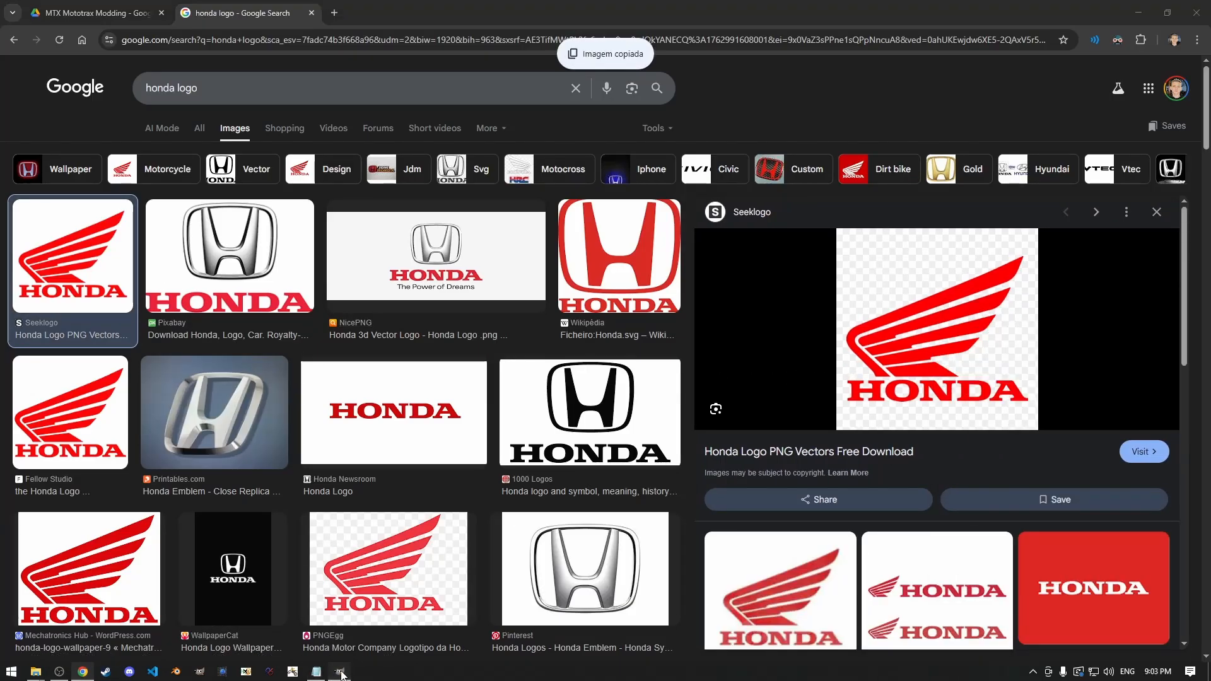
key("ctrl+v")
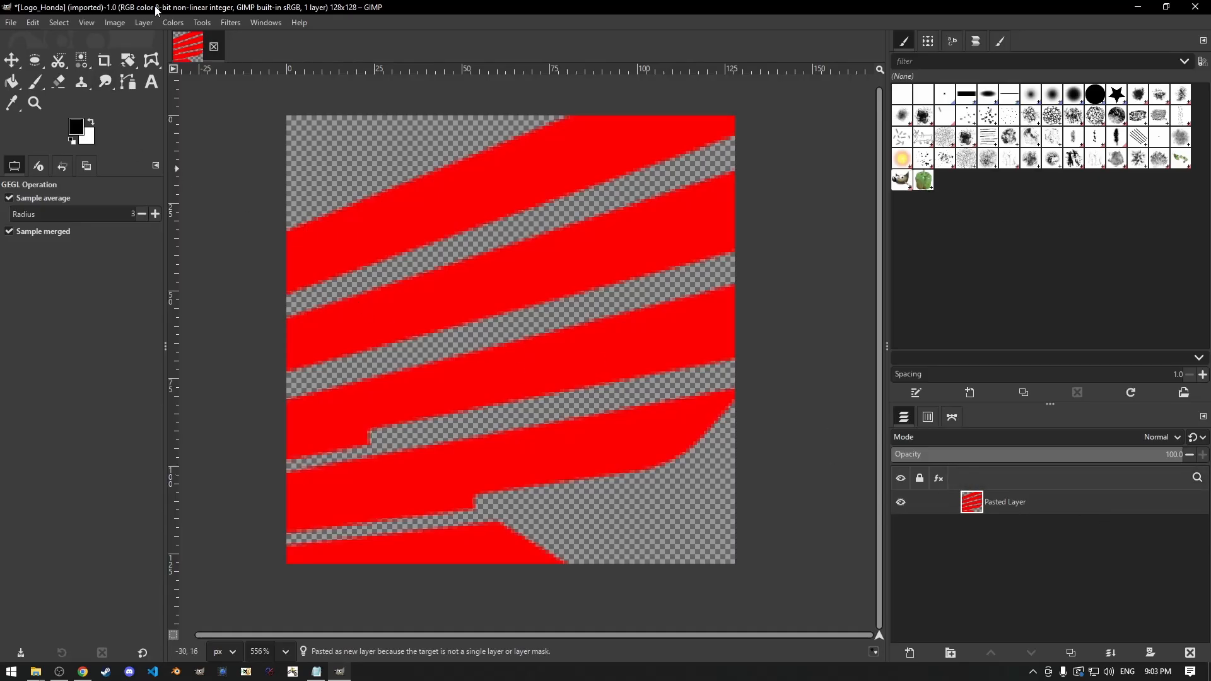
Scale the pasted Honda logo layer to 110 × 110 px and centre it horizontally relative to the image
left_click(144, 22)
left_click(154, 233)
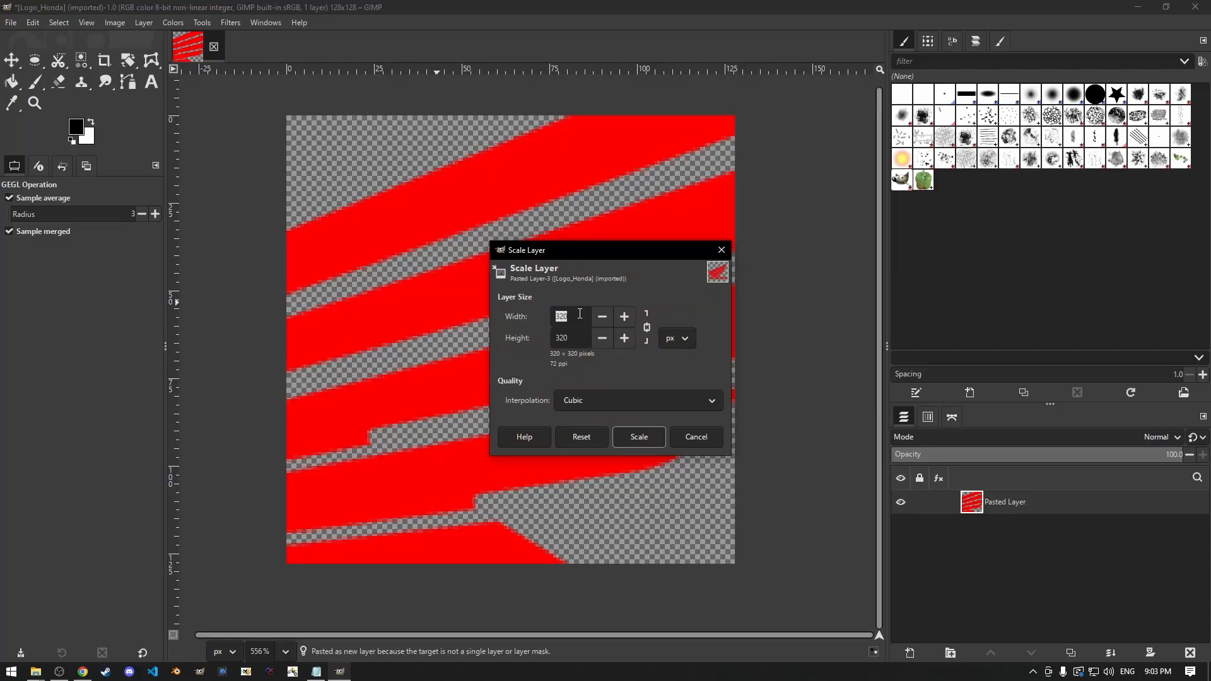
type("110")
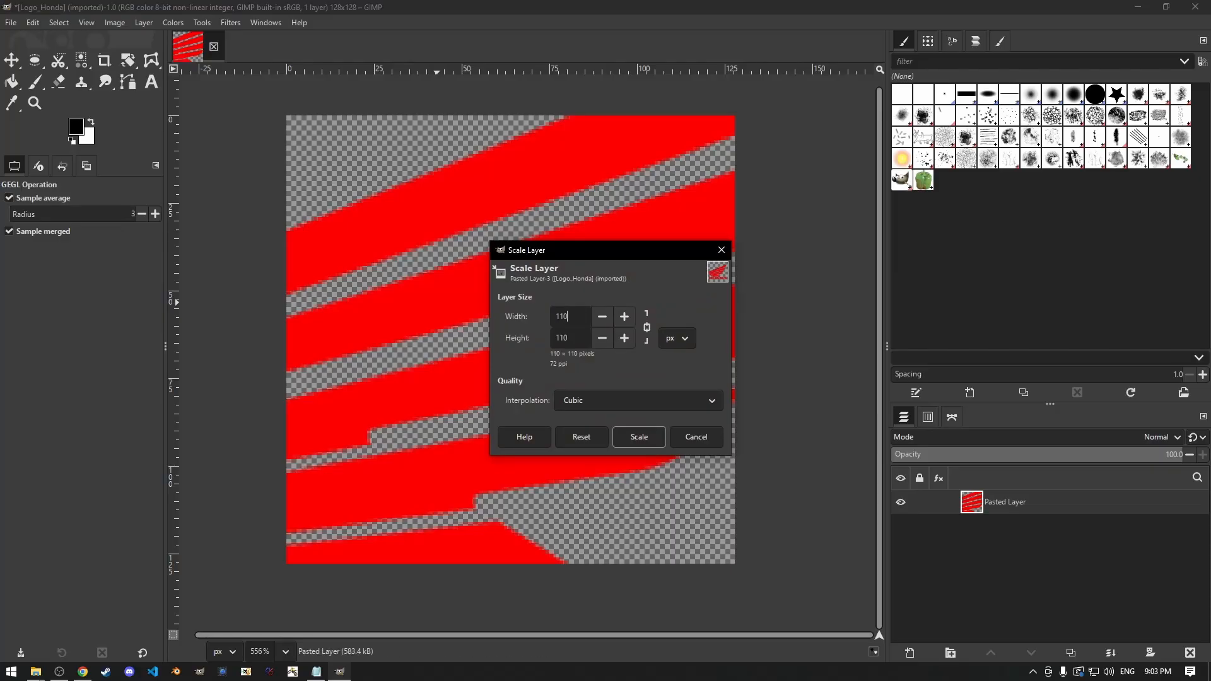
left_click(639, 435)
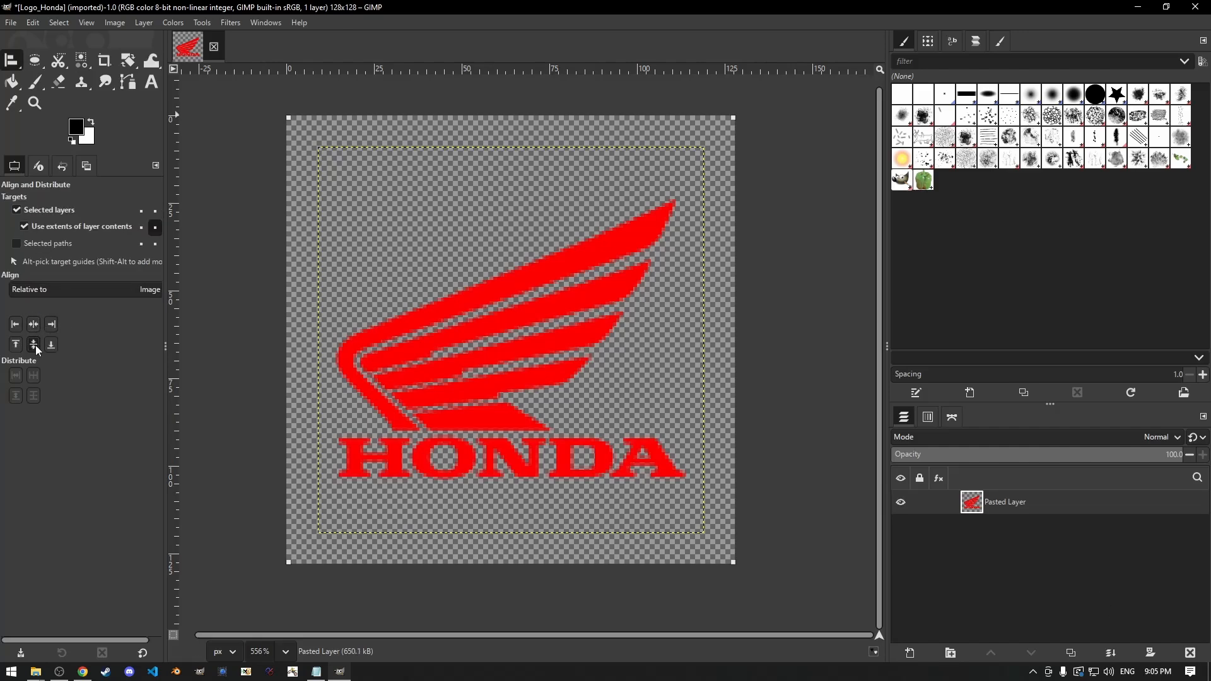
left_click(17, 325)
left_click(37, 324)
Deselect the Alpha channel of the Honda logo layer so edits affect only the color channels
left_click(924, 419)
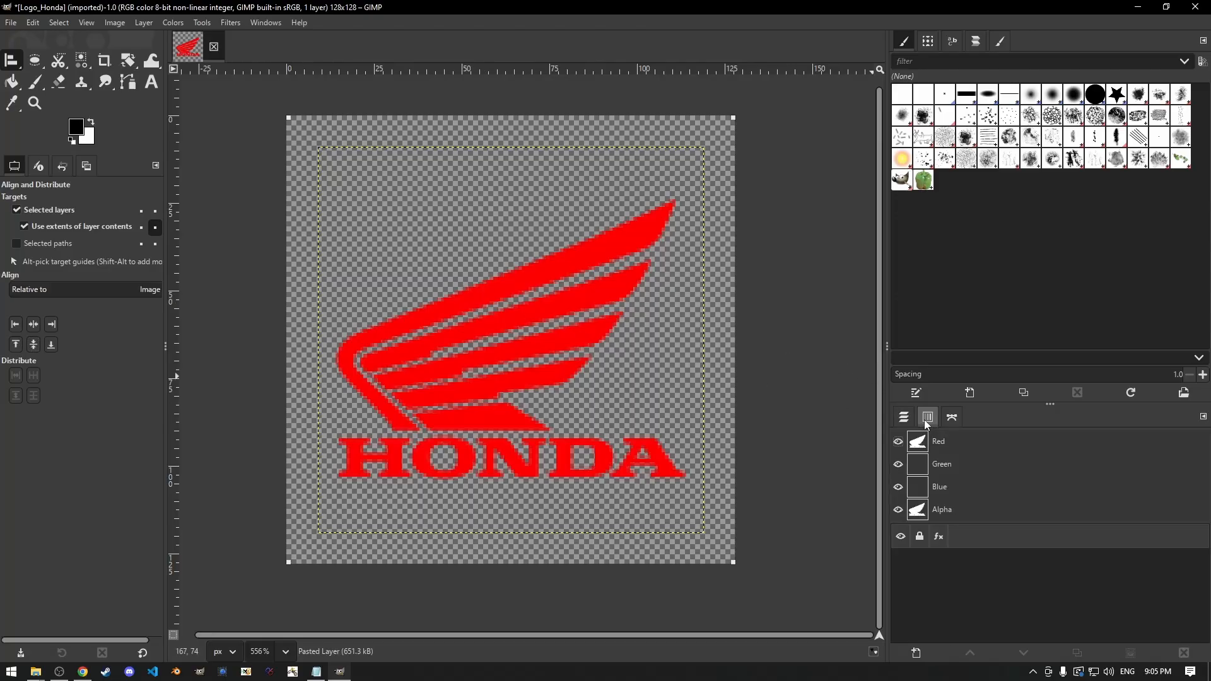
left_click(943, 513)
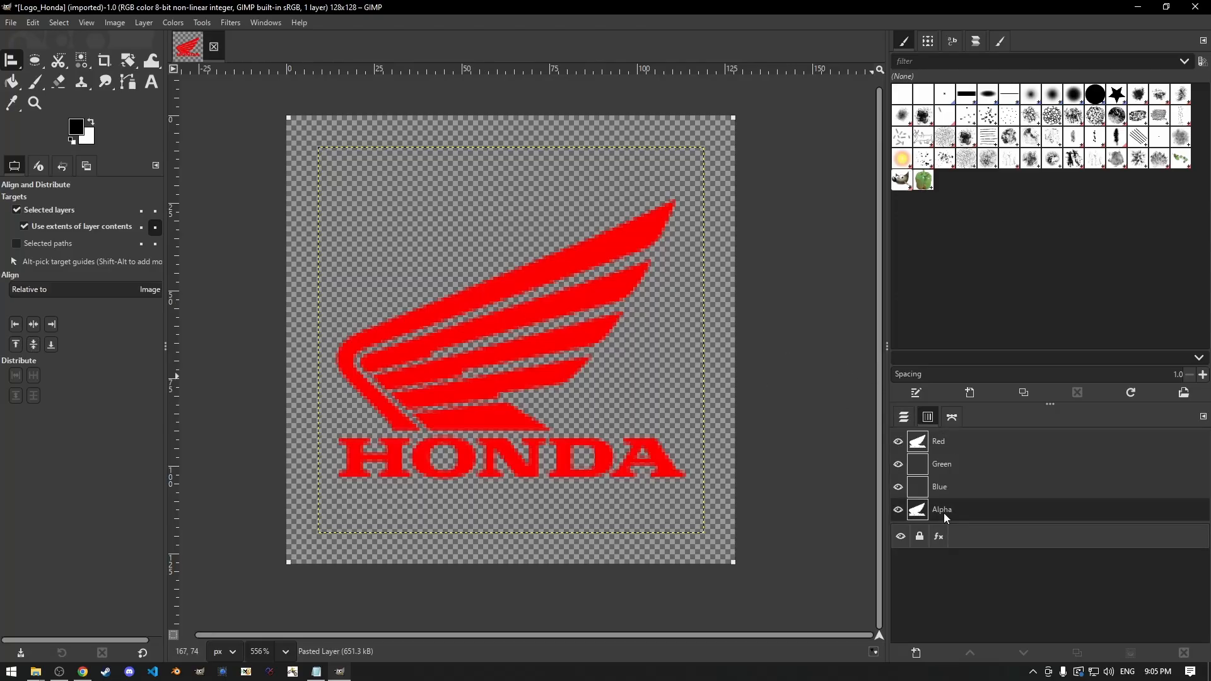
Try painting over the Honda logo with the Wilber brush and the black 2. Hardness 100 brush, undoing both attempts
left_click(35, 82)
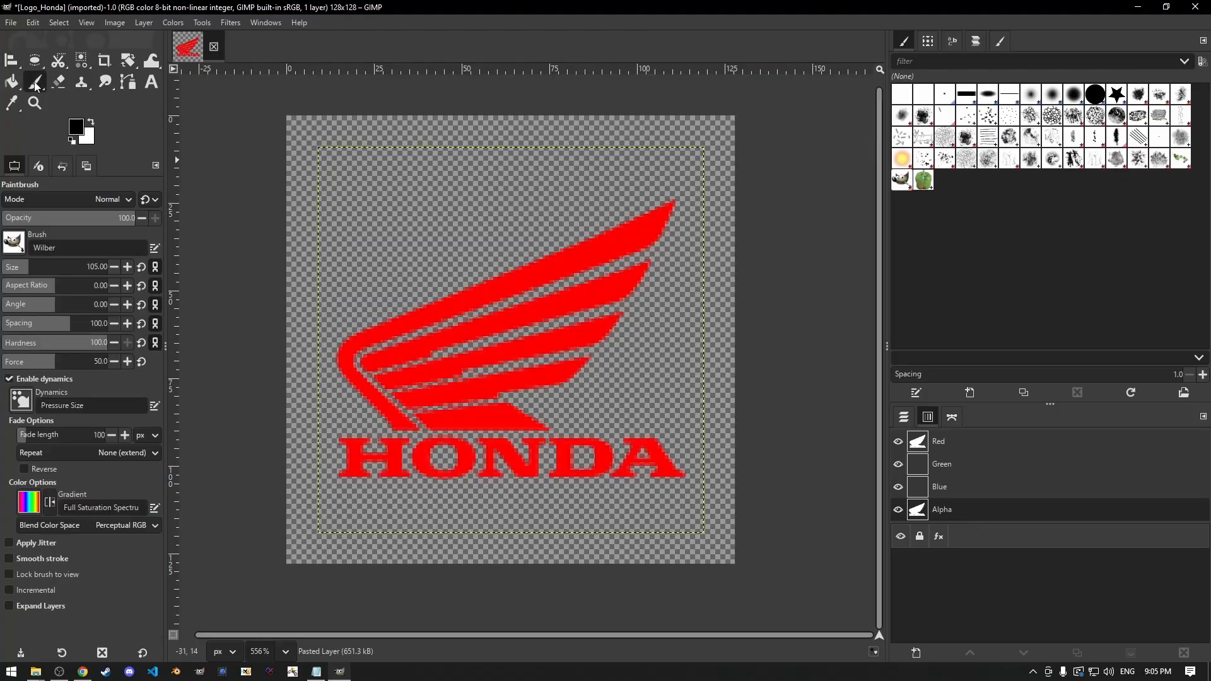
left_click(534, 341)
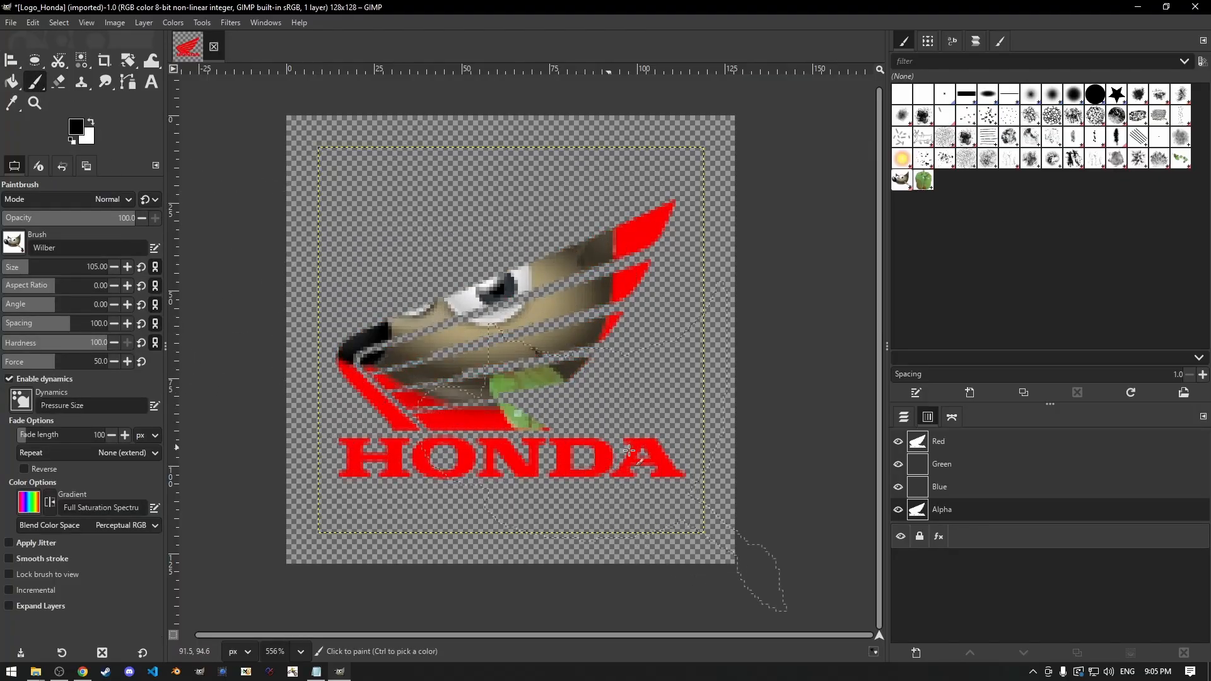
key("ctrl+z")
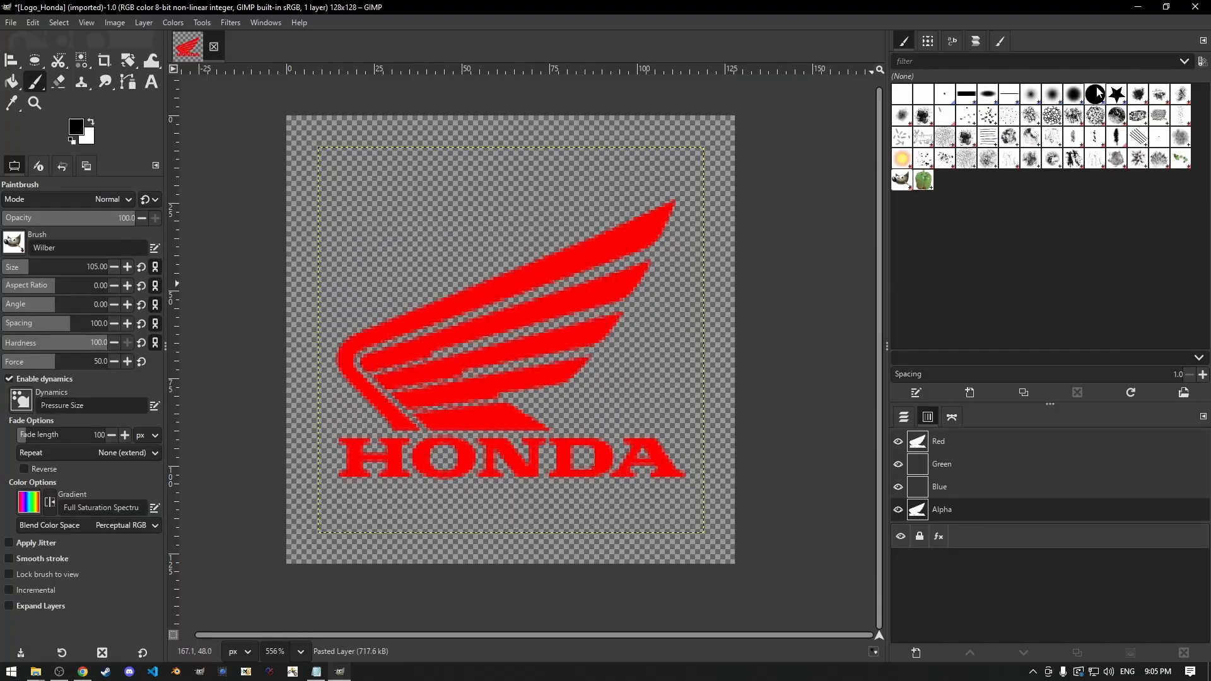
left_click(1095, 94)
mouse_move(686, 404)
left_mouse_down()
mouse_move(508, 457)
mouse_move(547, 432)
left_mouse_up()
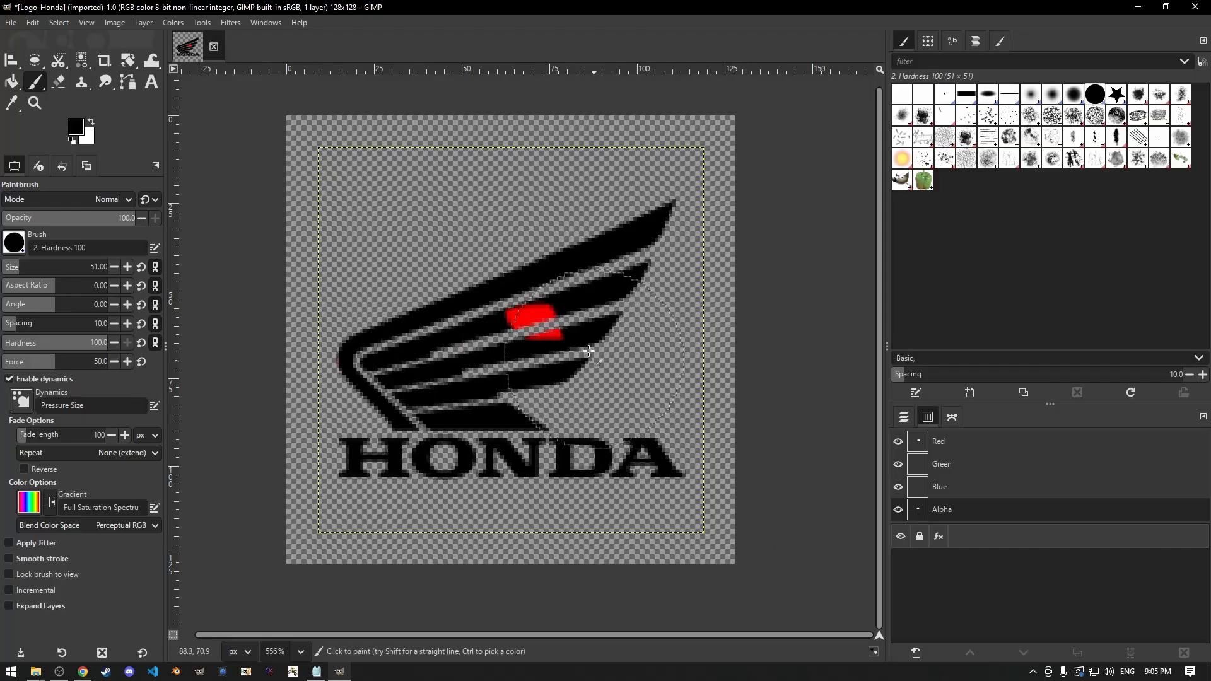
key("ctrl+z")
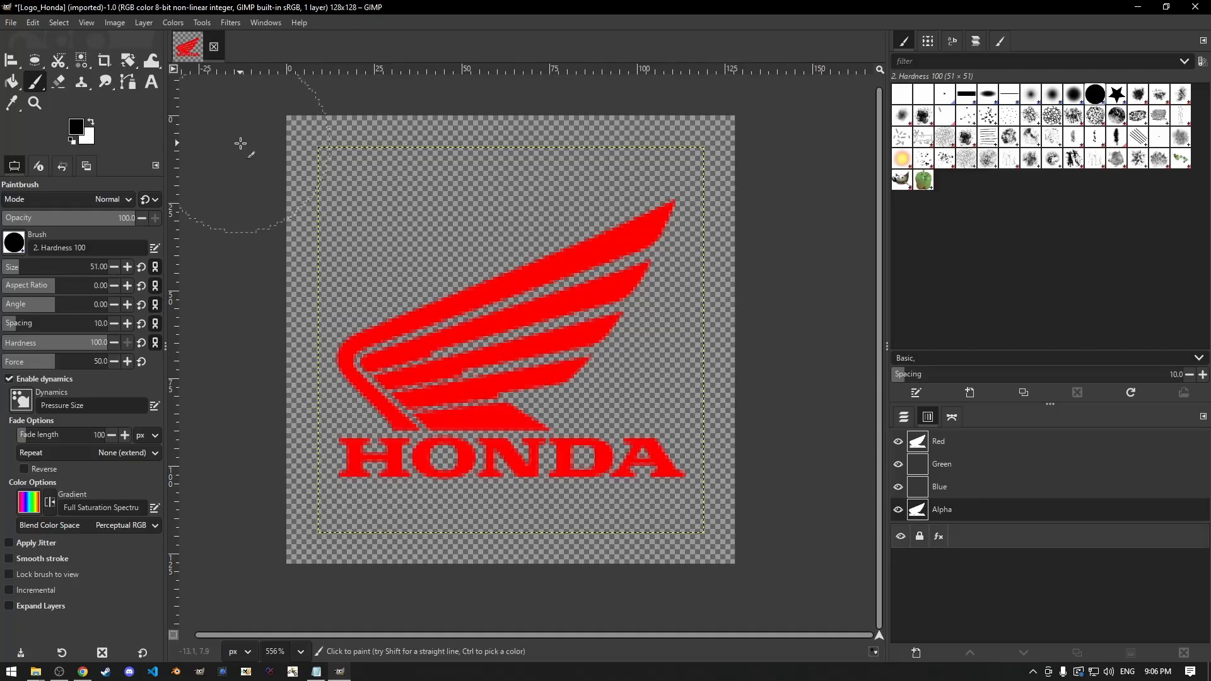
Create a selection from the Honda logo layer's alpha and invert it to cover the area around the logo
left_click(903, 417)
right_click(1047, 501)
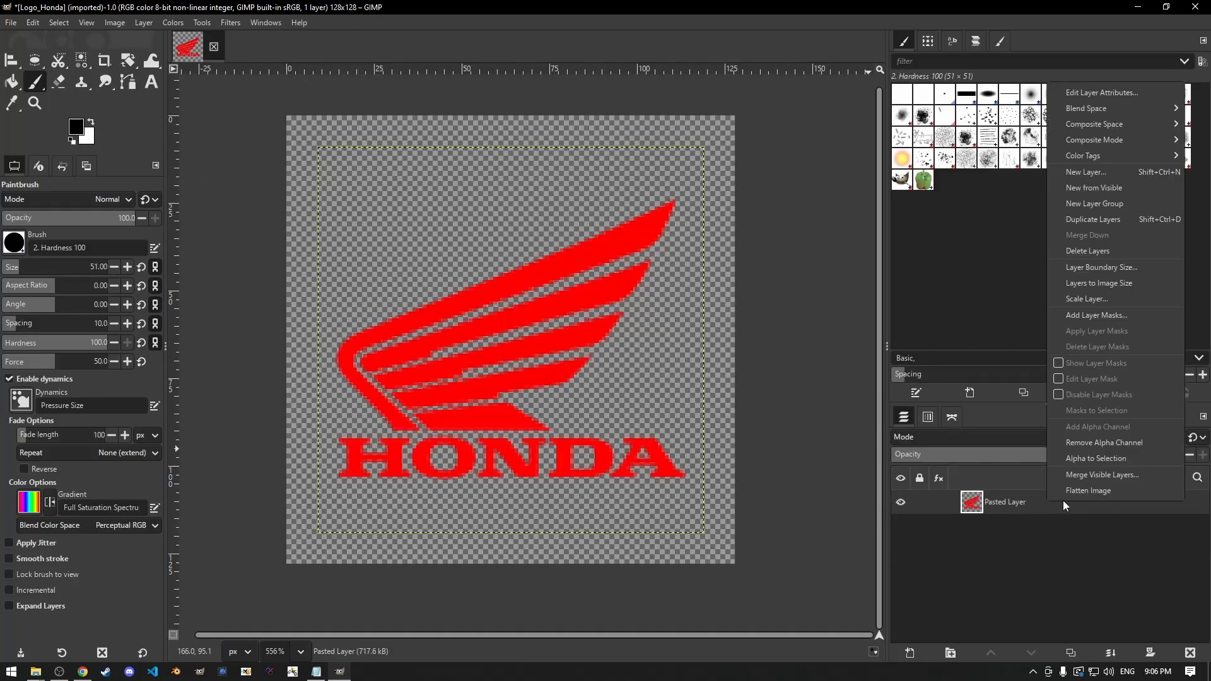
left_click(1119, 459)
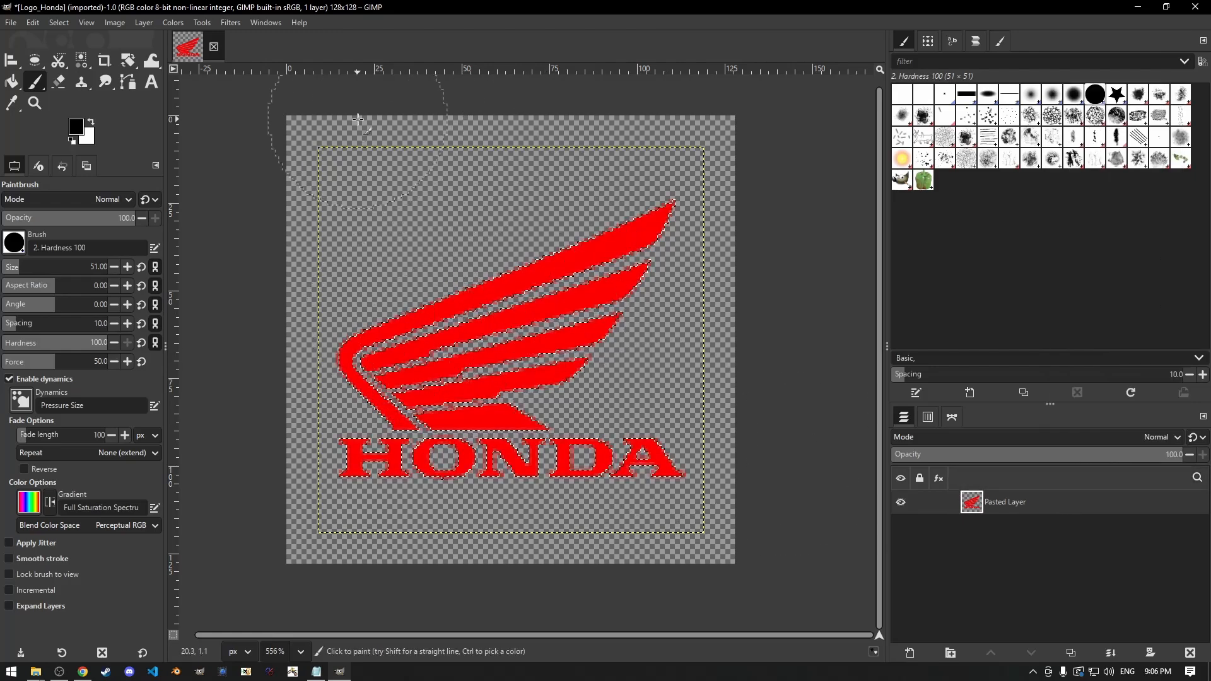
left_click(58, 24)
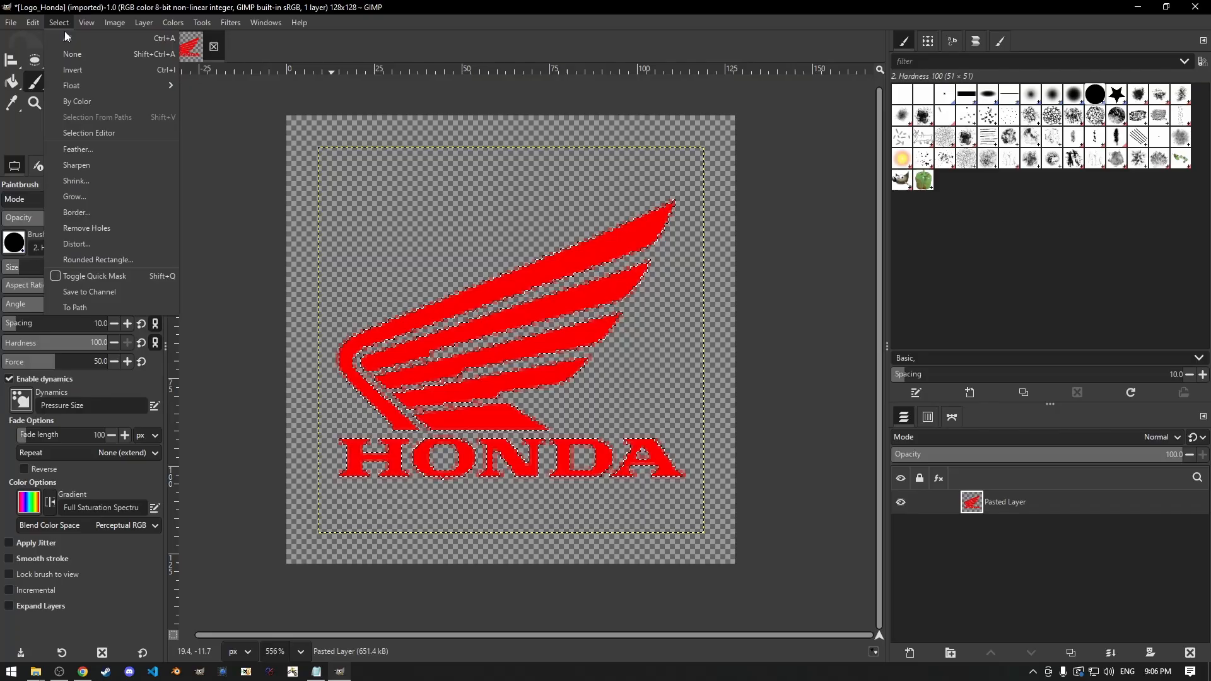
left_click(92, 65)
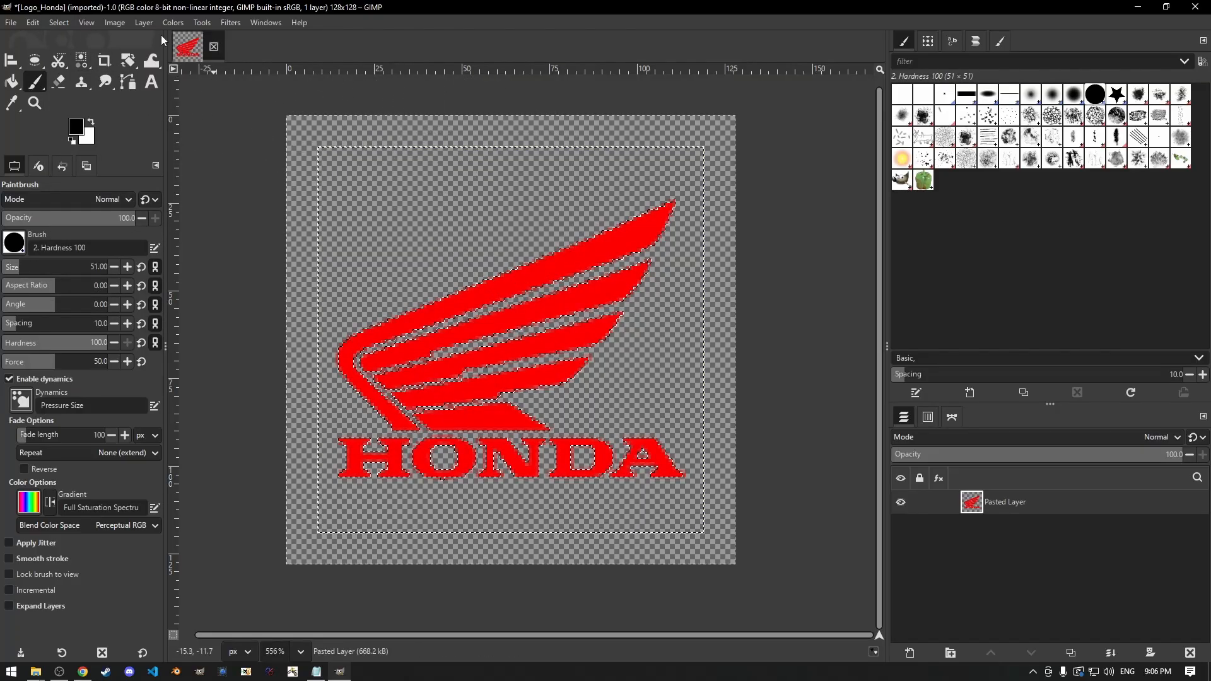
Feather the selection around the Honda logo and clear the selection
left_click(58, 24)
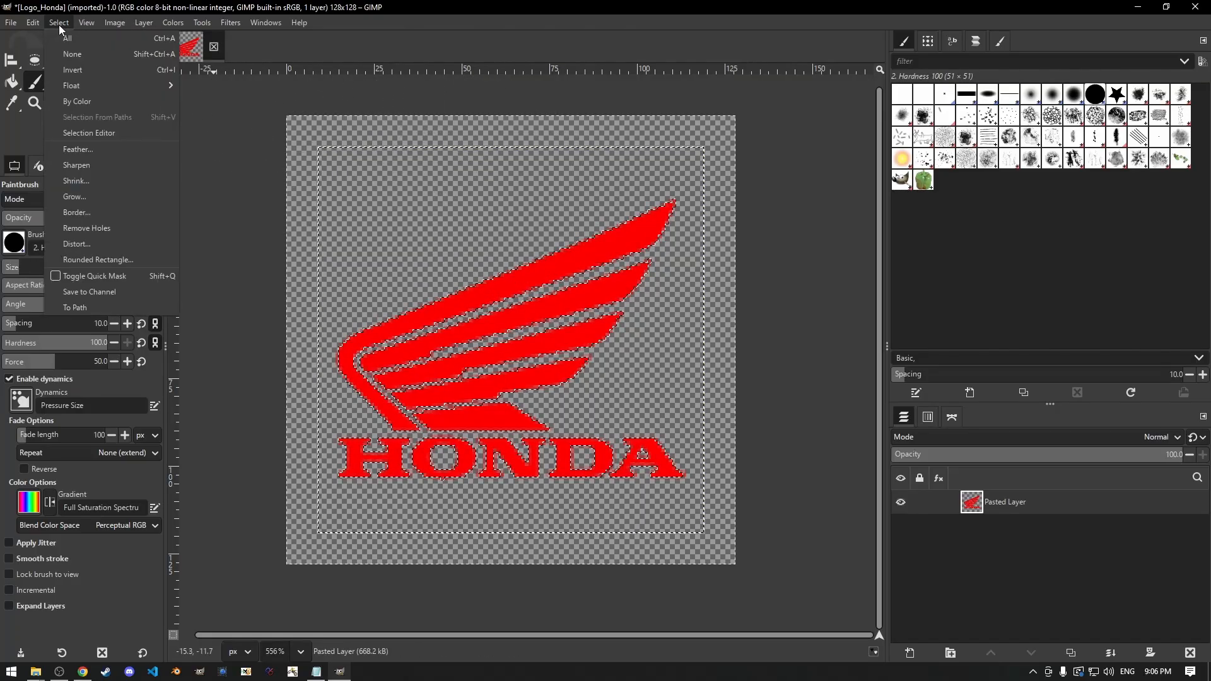
left_click(117, 150)
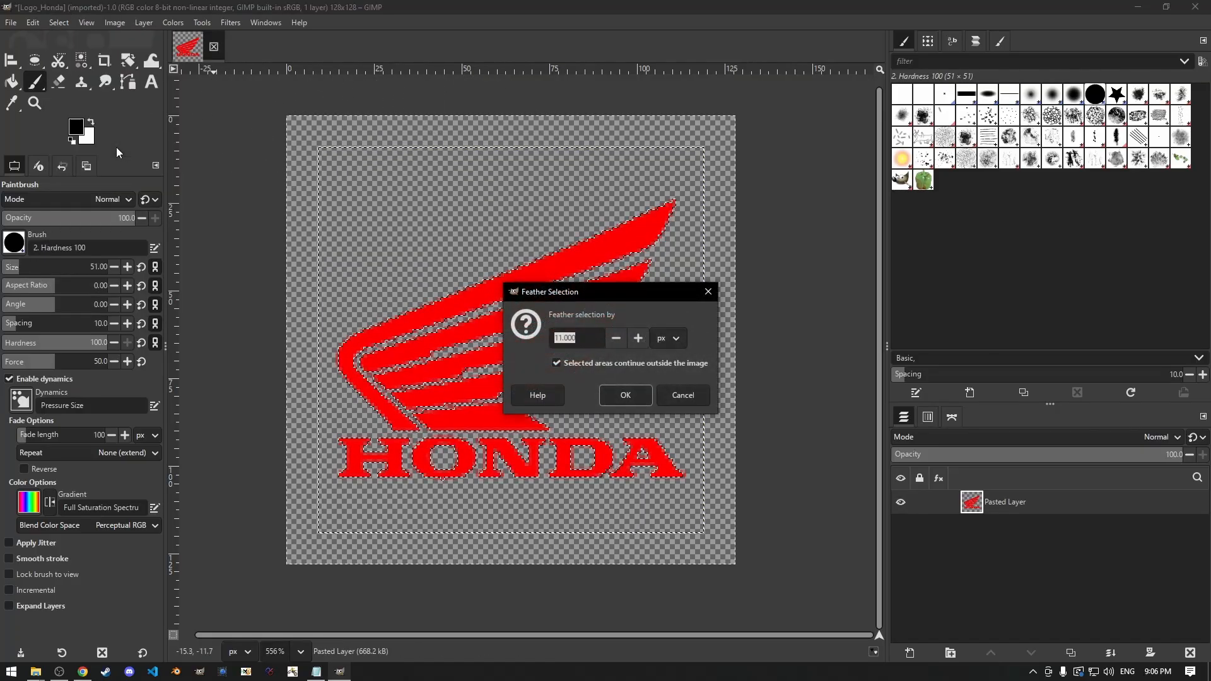
left_click(615, 339)
left_click(615, 339)
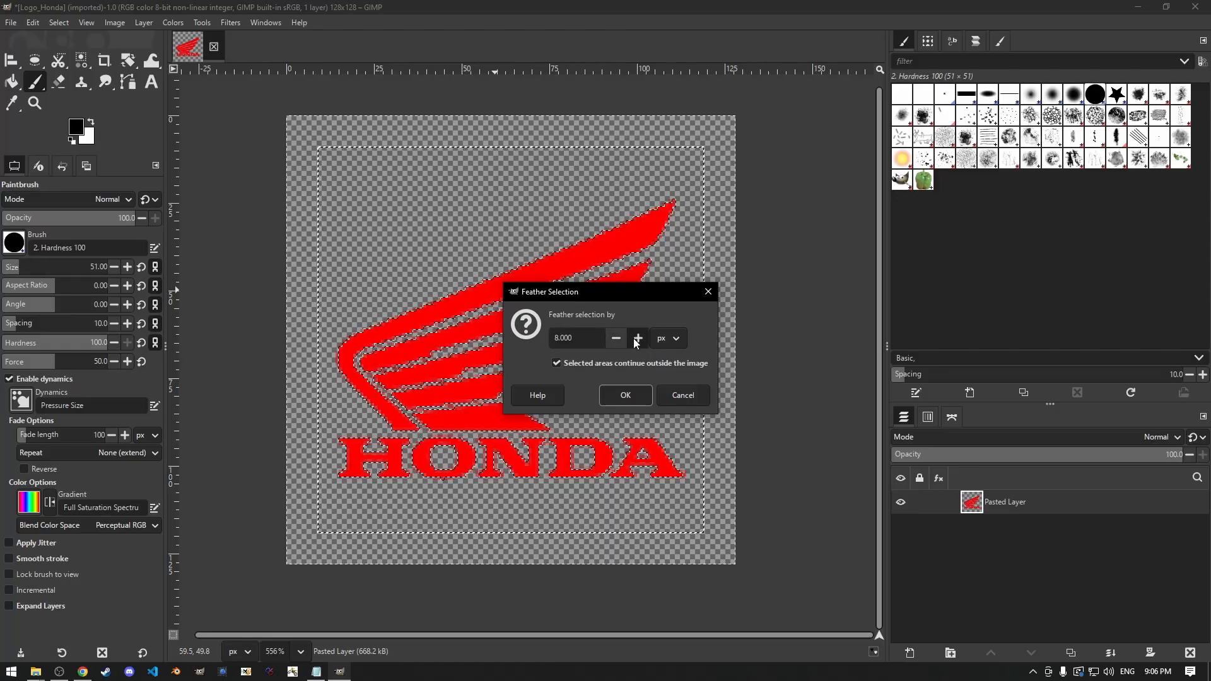
left_click(629, 396)
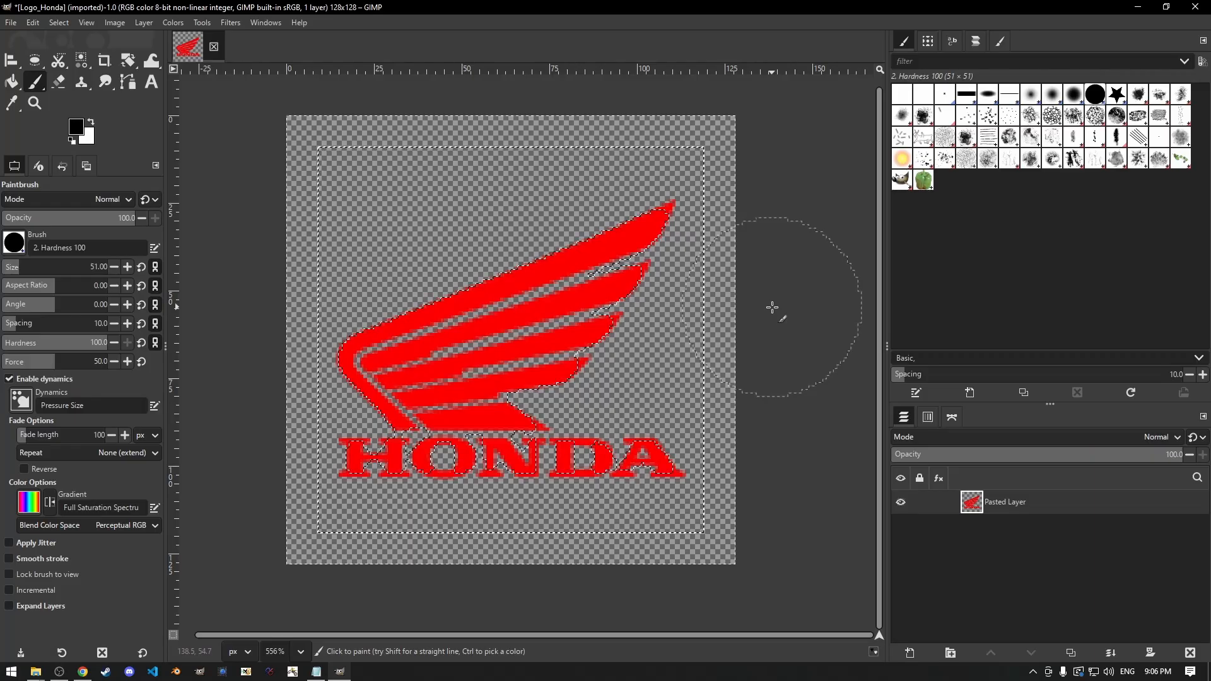
key("ctrl+shift+a")
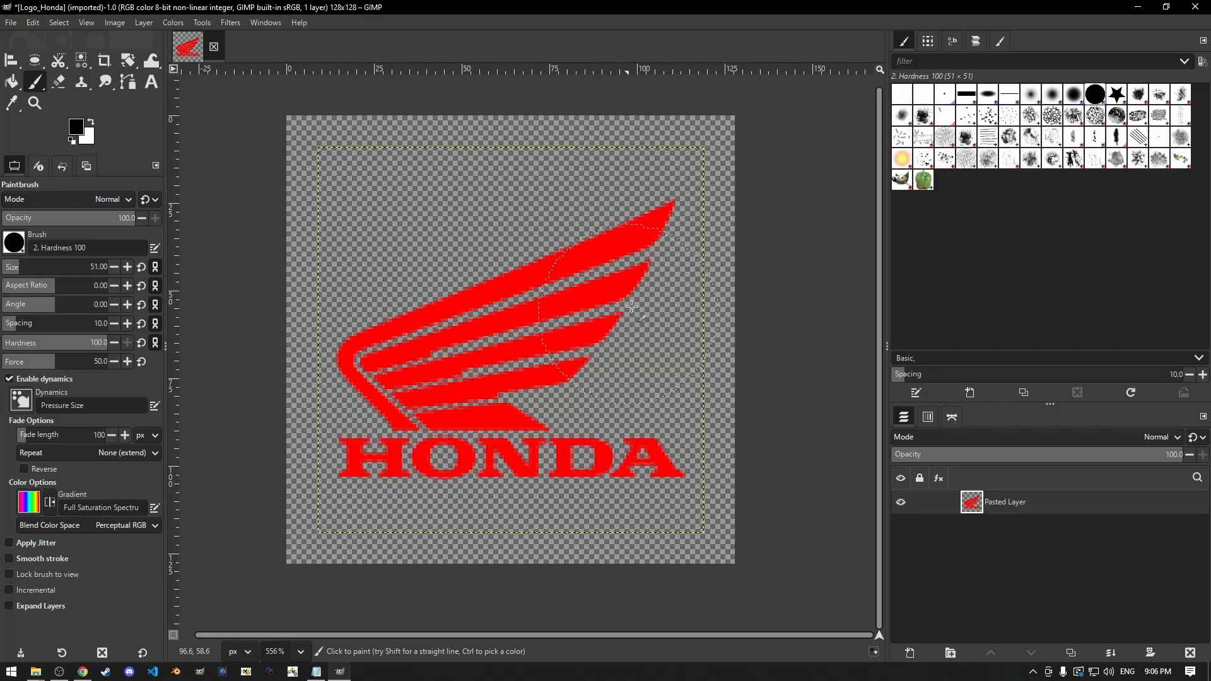
Export the Honda image over Logo_Honda.tga and switch to the Logos folder in File Explorer
left_click(15, 28)
left_click(72, 198)
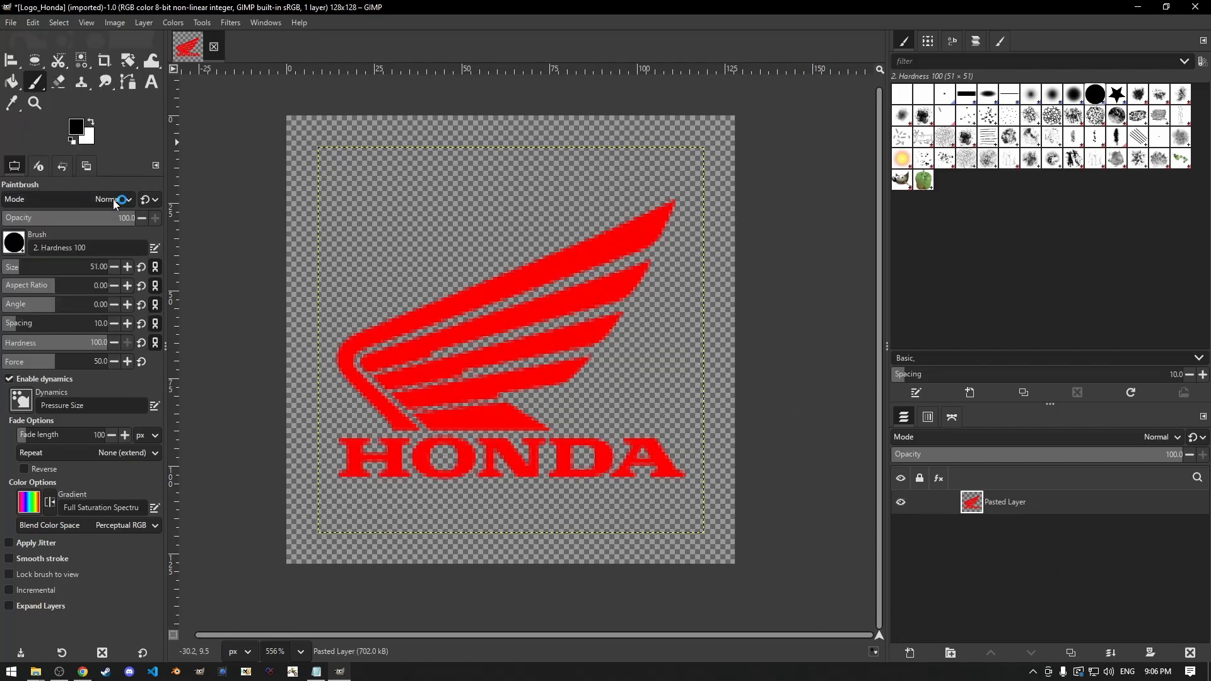
left_click(37, 672)
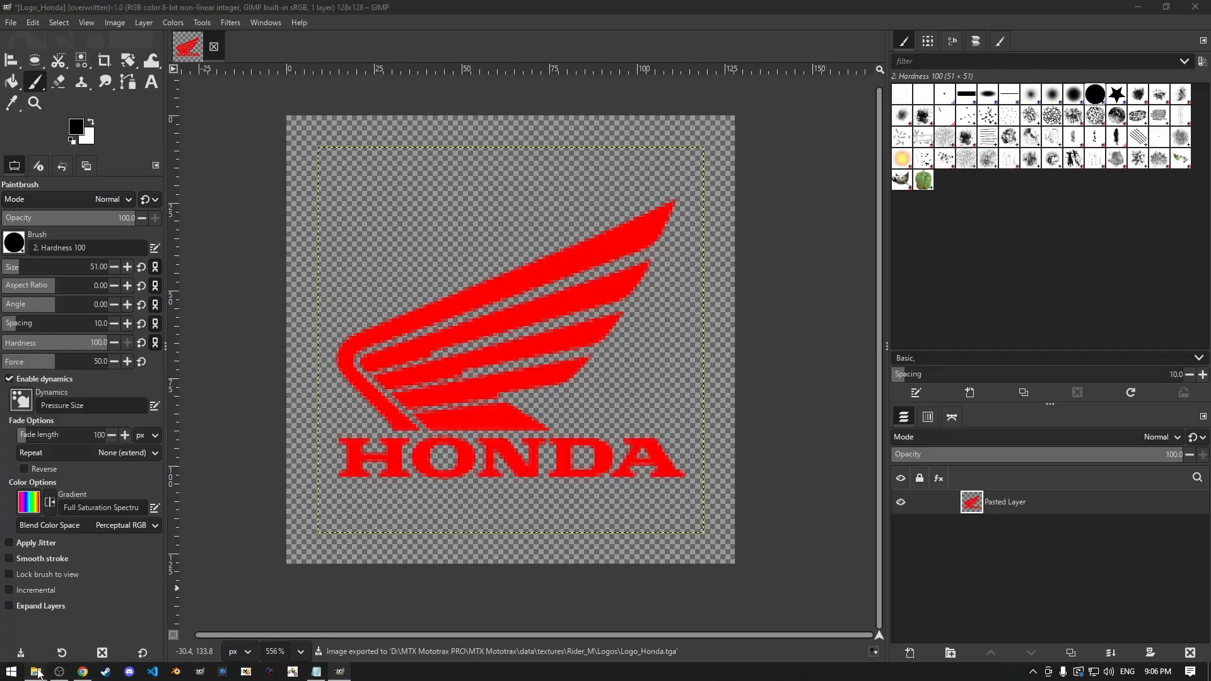
left_click(41, 653)
left_click(39, 671)
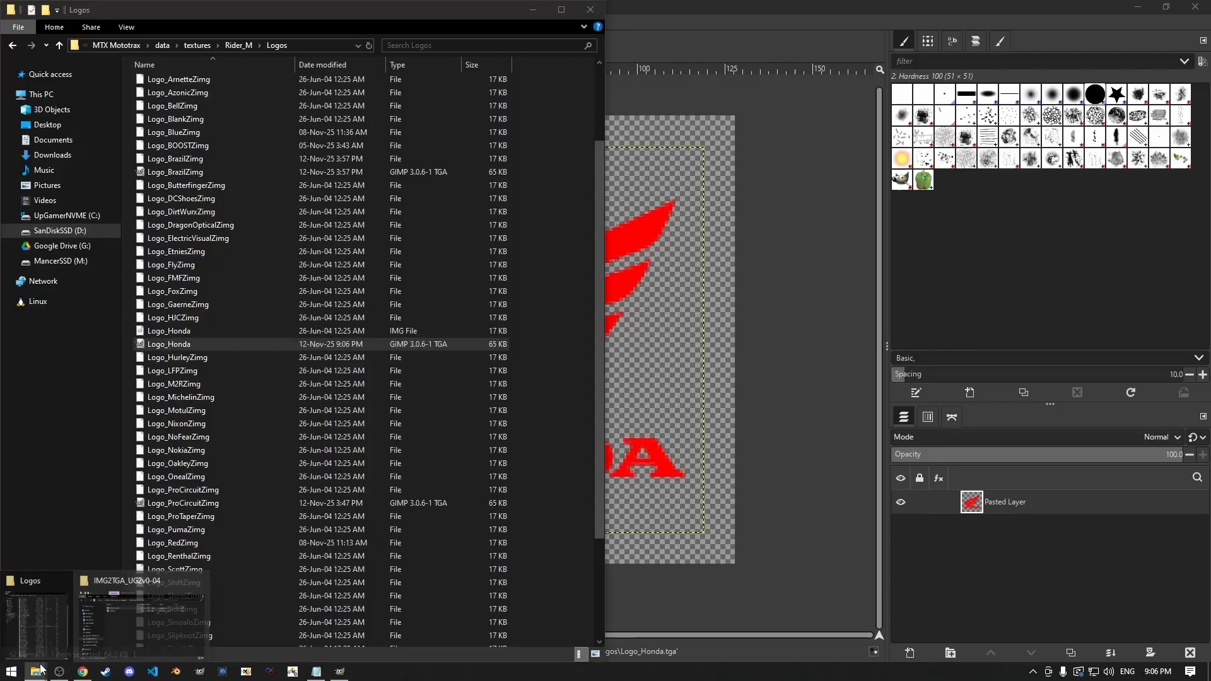
Bring up the IMG2TGA_UG2v0-04 folder and the Script notes, and run the IMG2TGA_UG2 converter
left_click(103, 633)
left_click(316, 672)
scroll(290, 345, "down", 4)
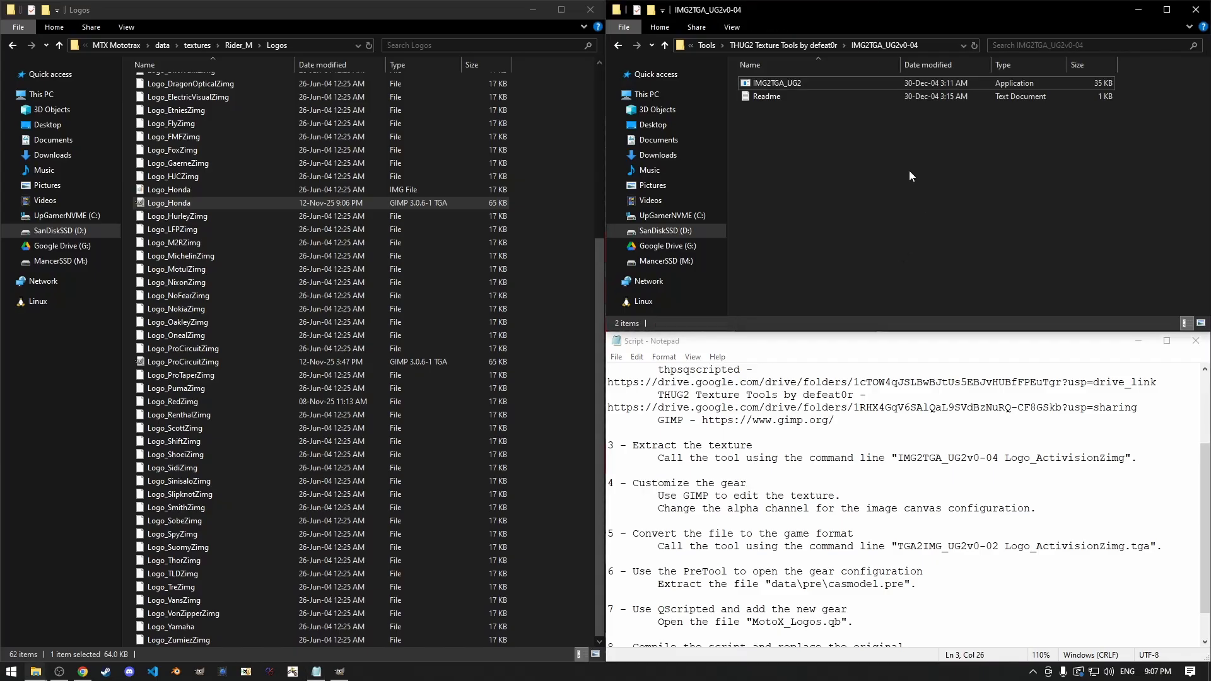
double_click(843, 87)
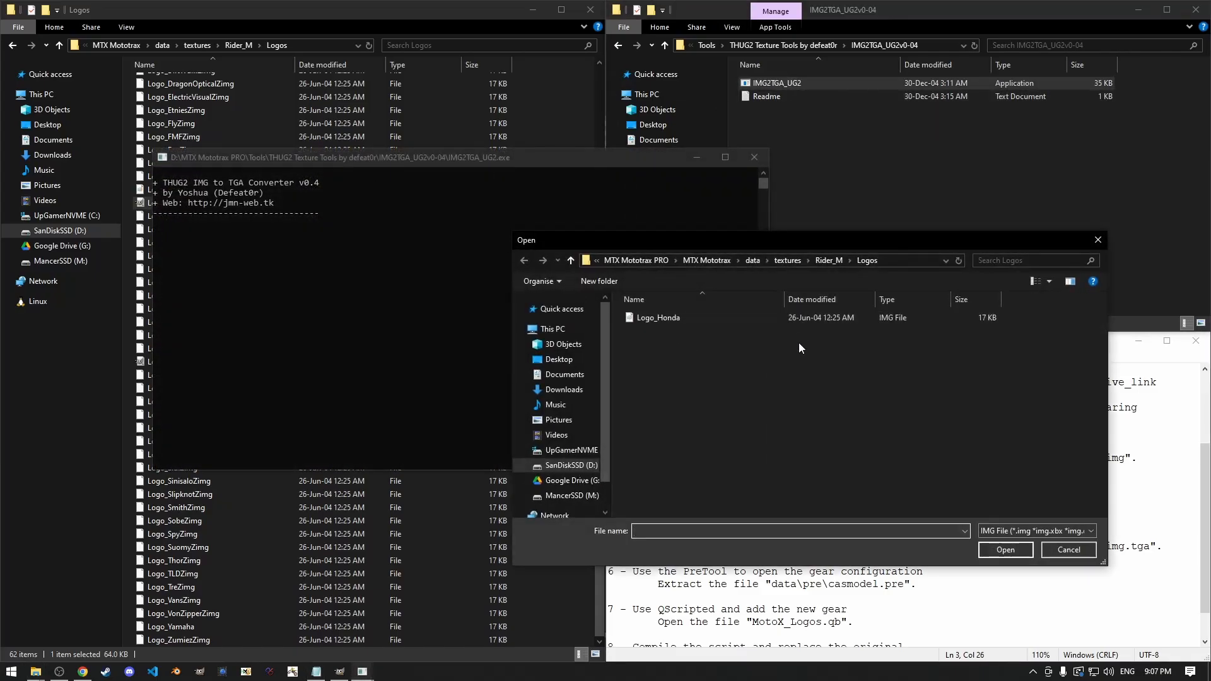
Rename the Logo_Yamaha file in the Logos folder as Logo_Yamaha.img
left_click(221, 626)
left_click(225, 626)
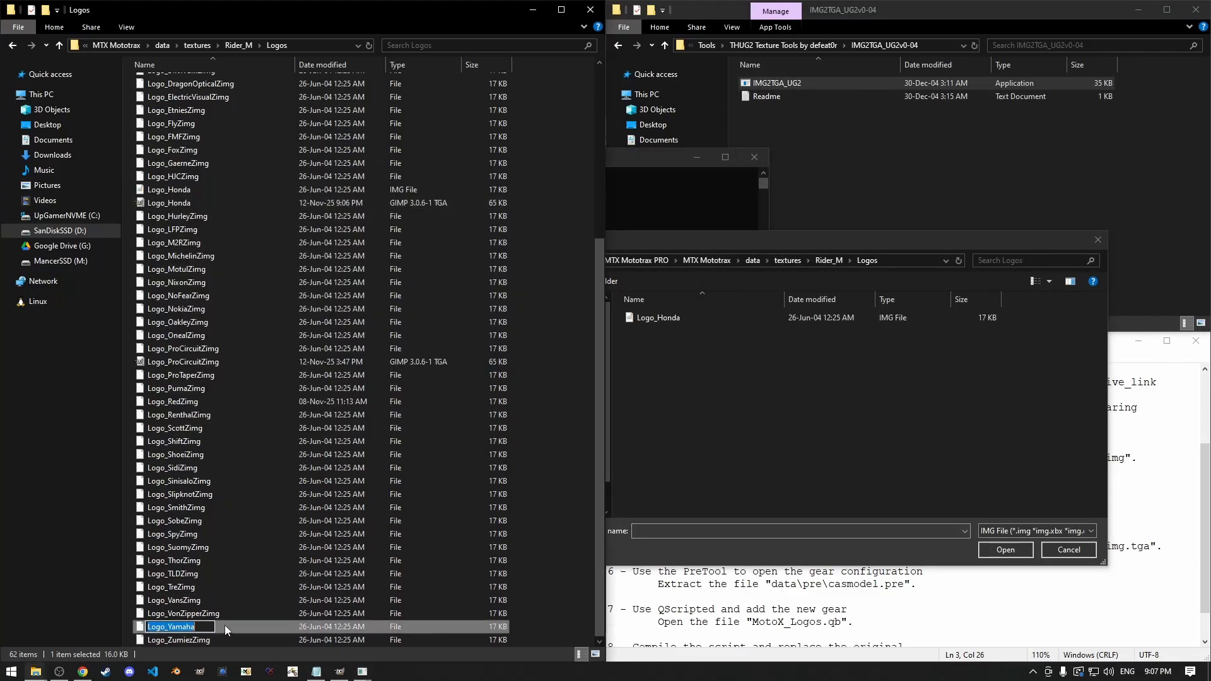
key("End")
type(".img")
key("Return")
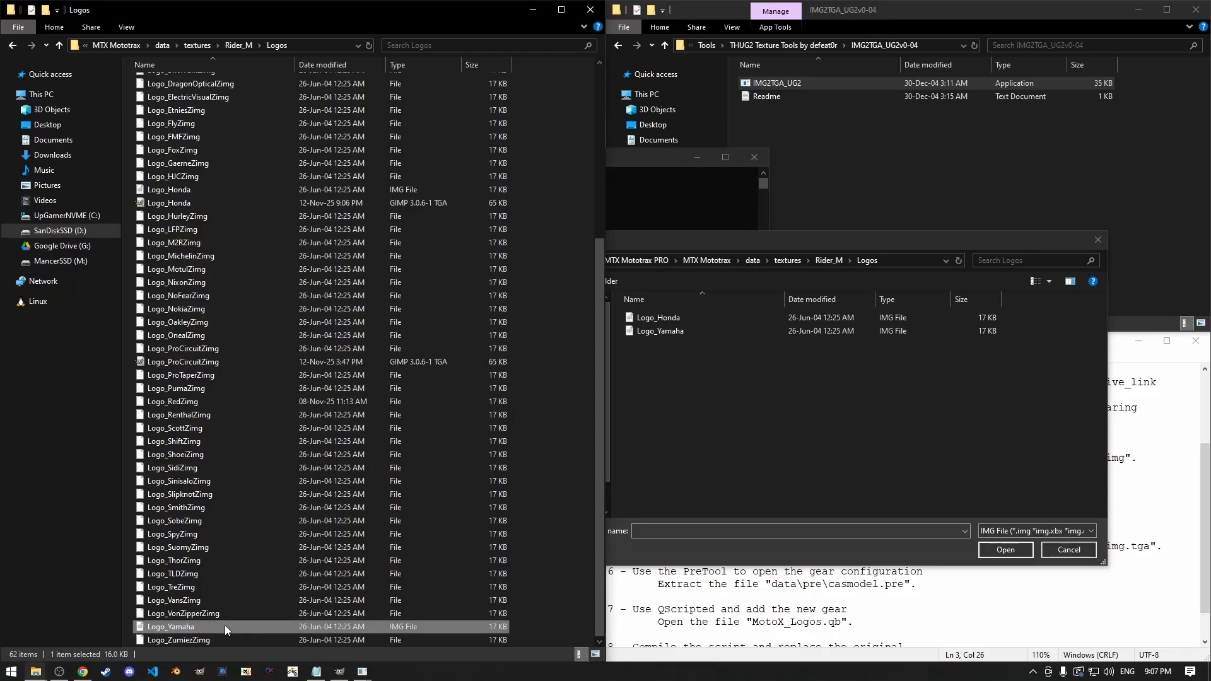
Convert Logo_Yamaha.img to TGA with the converter and open the resulting Logo_Yamaha.tga in GIMP
left_click(780, 396)
double_click(699, 333)
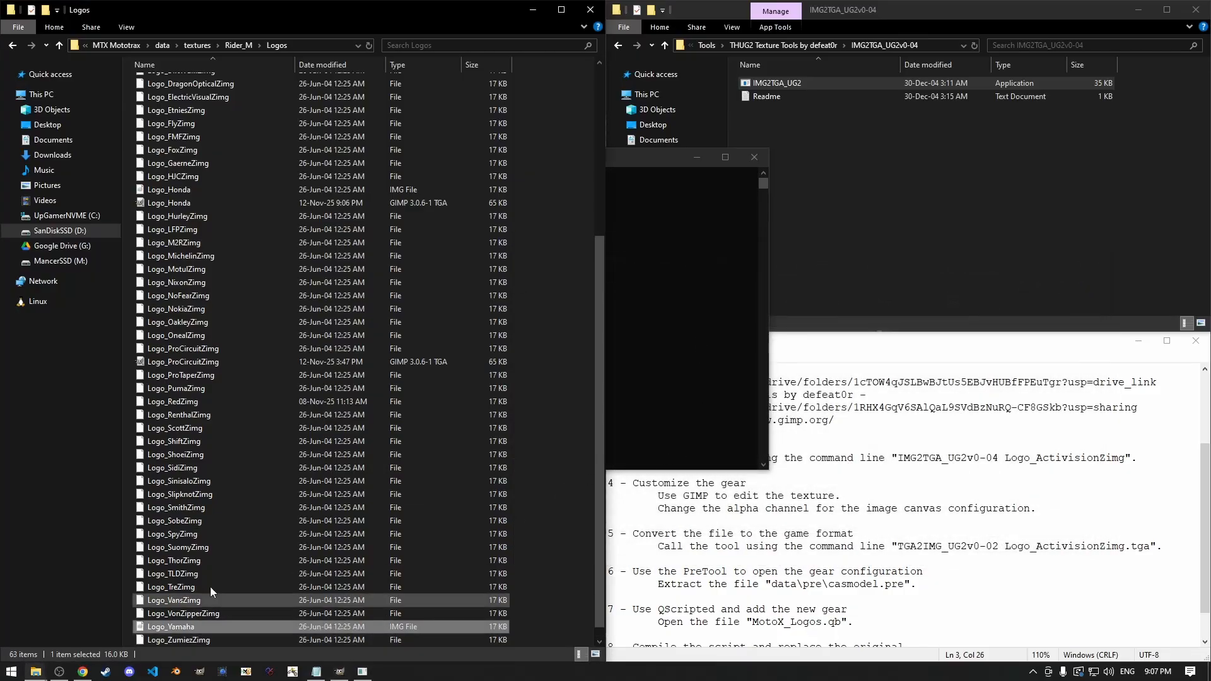
left_click(203, 627)
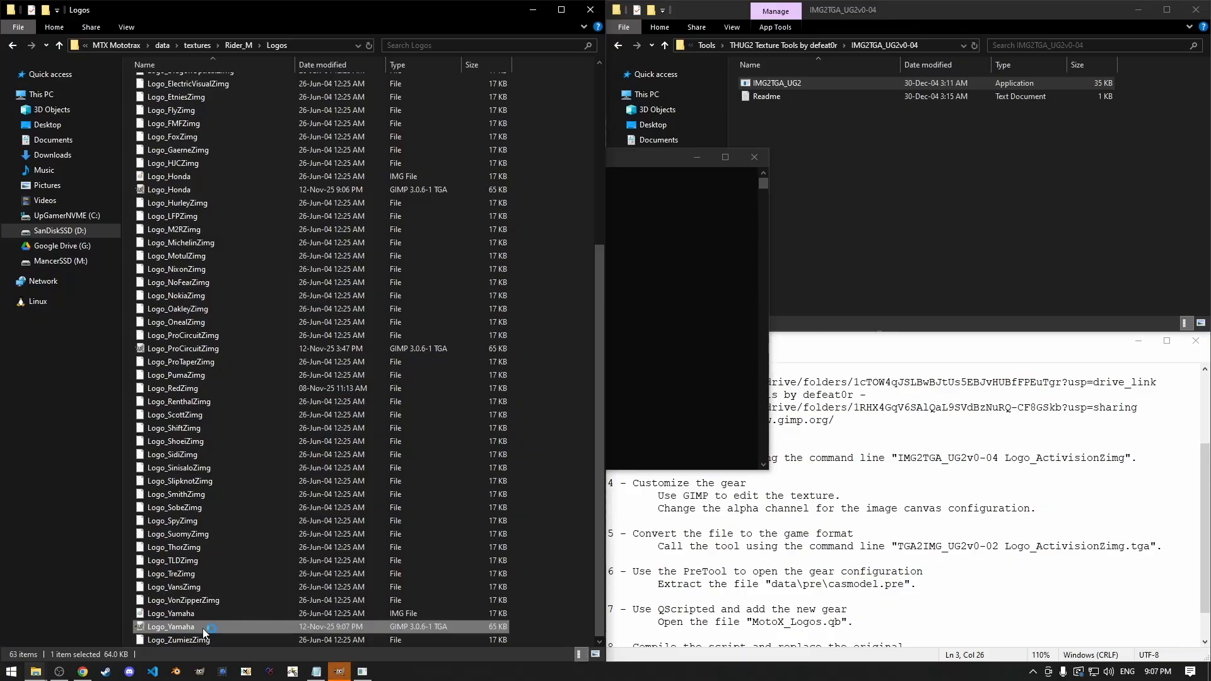
left_click(342, 673)
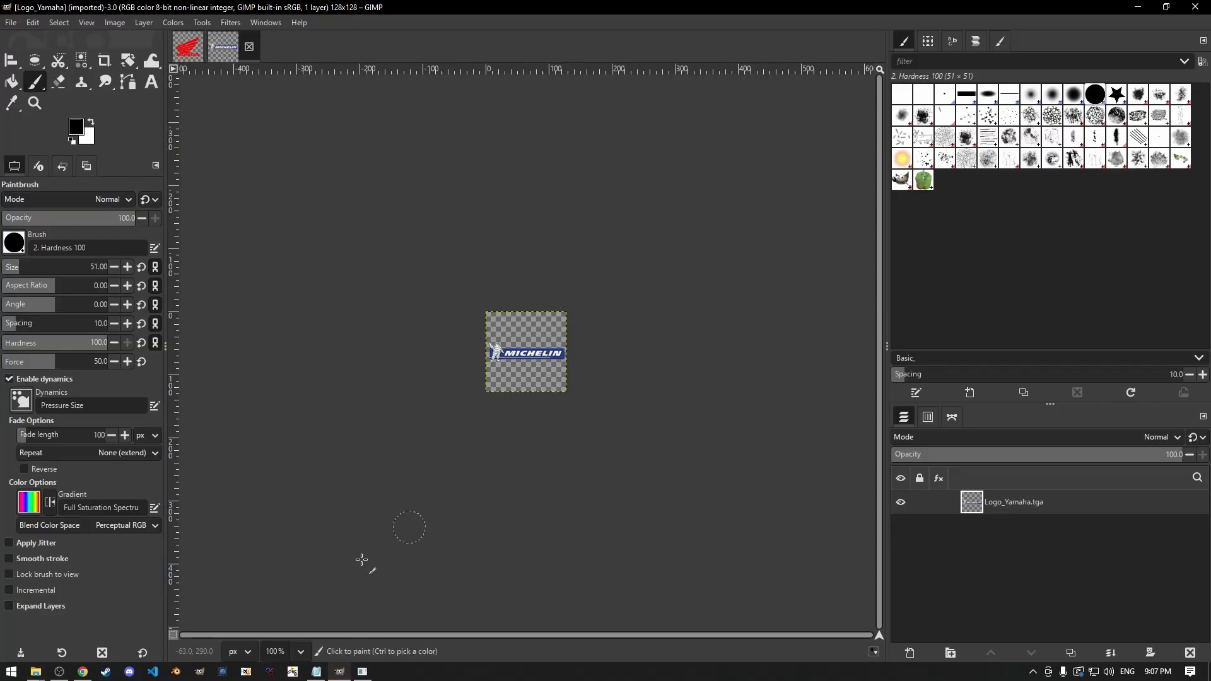
Switch to Chrome, close the layer alignment search tab and search Google Images for "yamaha logo"
left_click(80, 673)
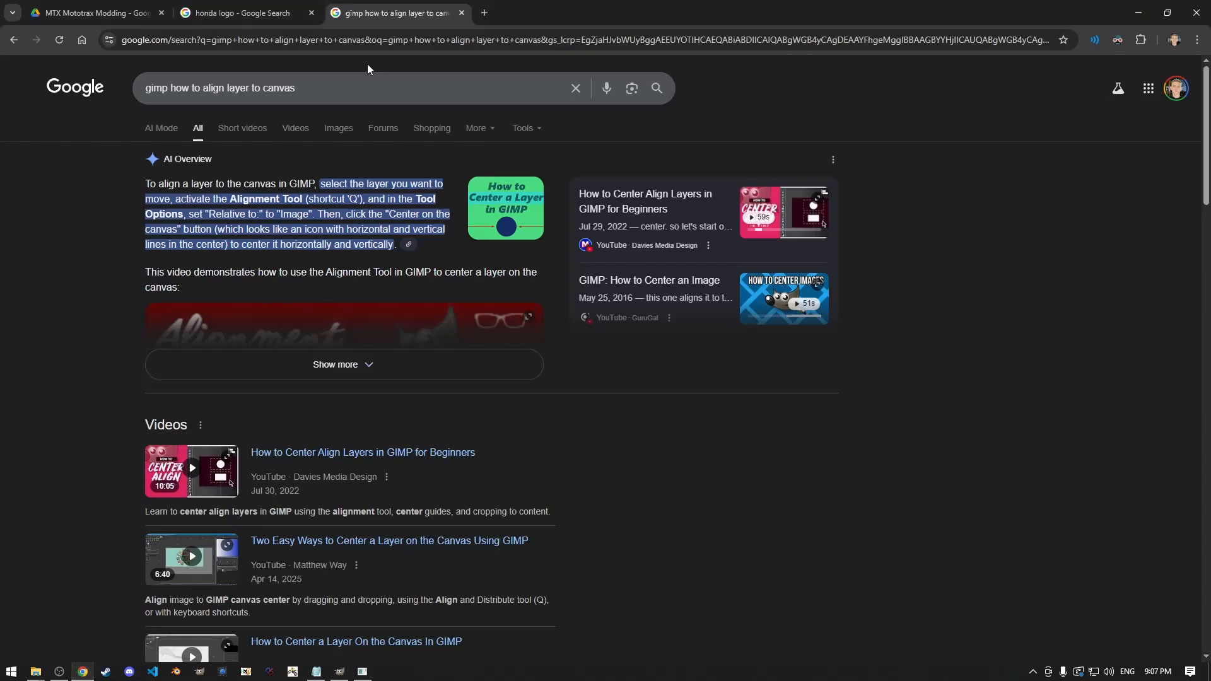
key("ctrl+w")
double_click(161, 87)
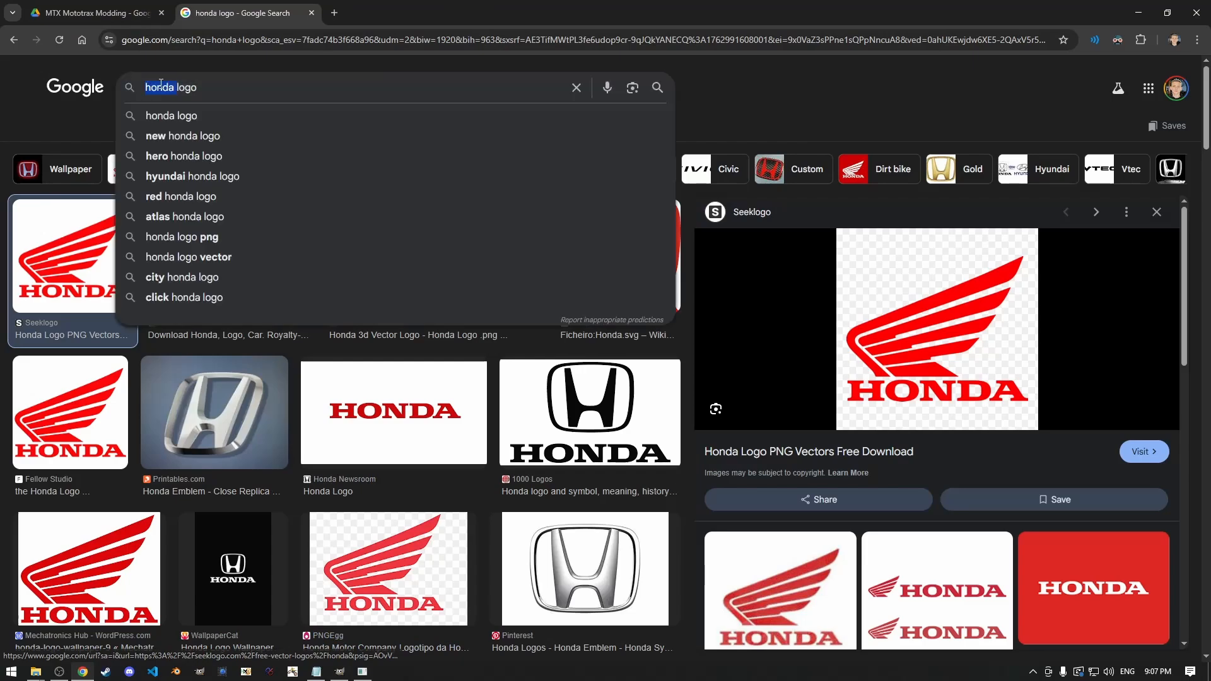
type("yaaha")
key("BackSpace")
key("BackSpace")
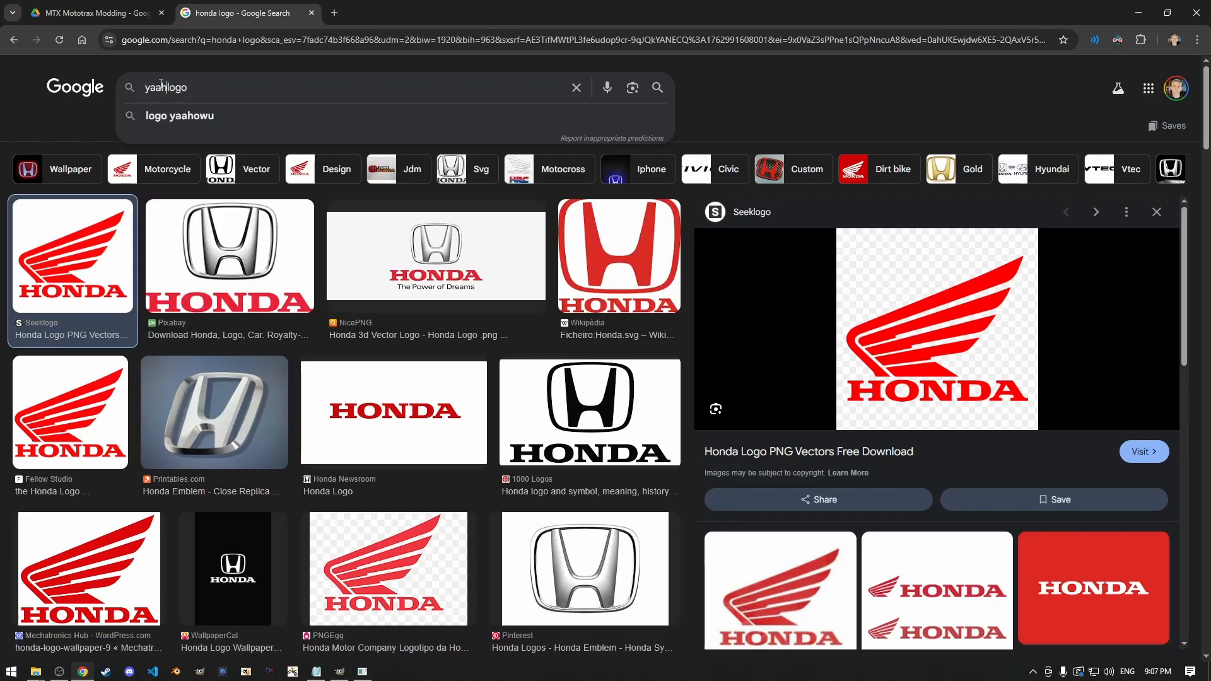
key("BackSpace")
key("BackSpace")
key("BackSpace")
type("amaha")
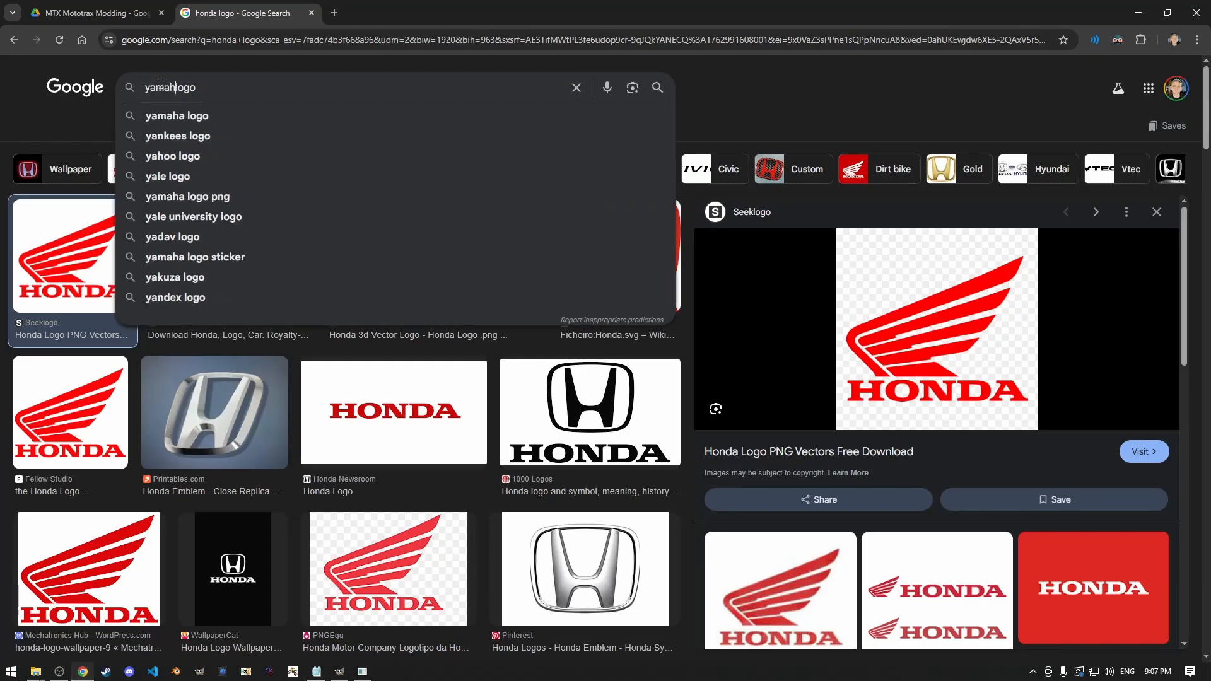
key("Return")
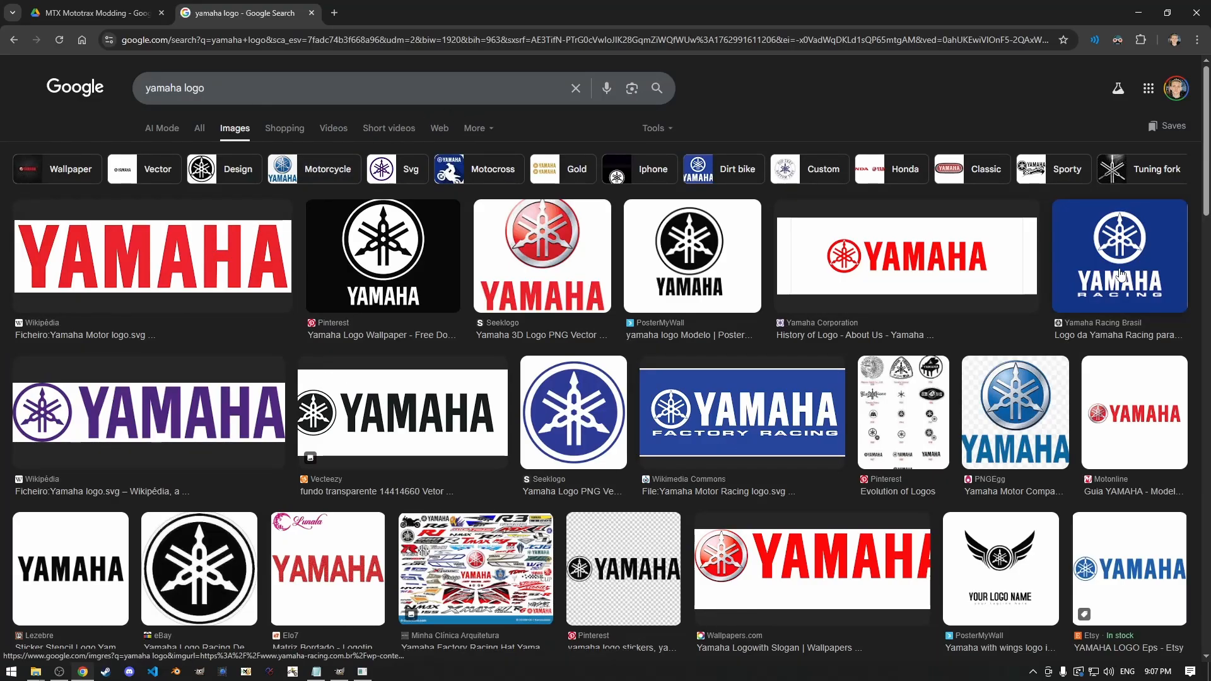
Open the round blue Yamaha emblem from Seeklogo in the image results and copy the image
left_click(598, 406)
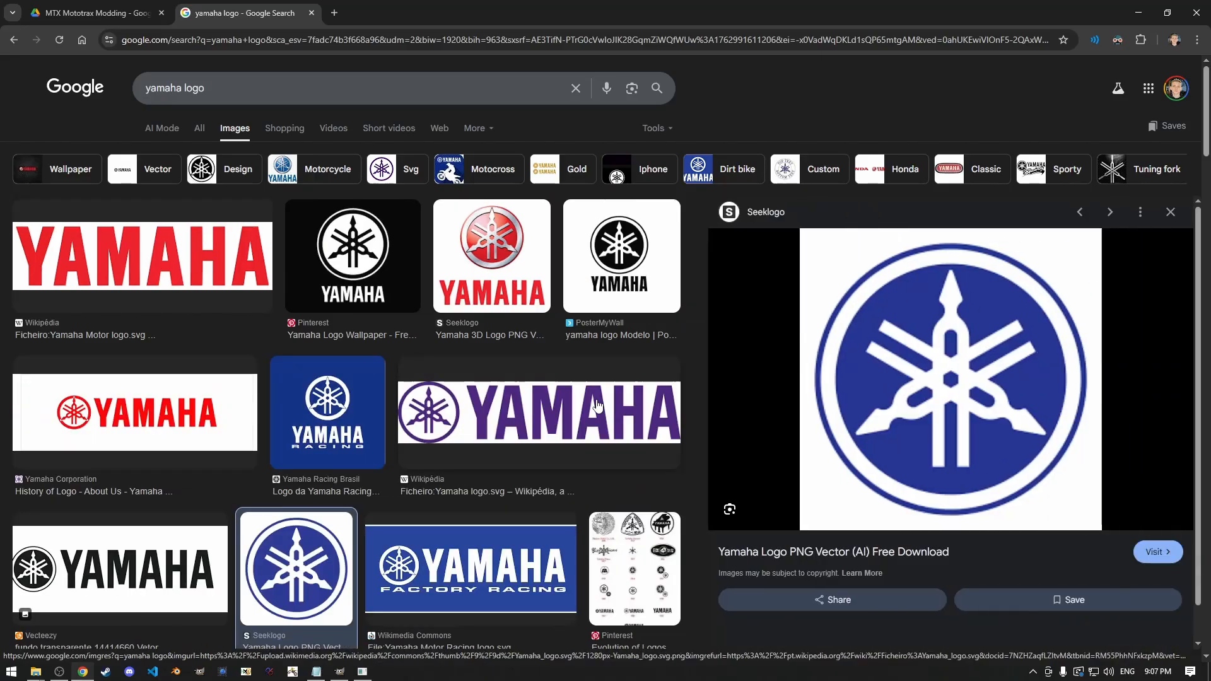
right_click(956, 423)
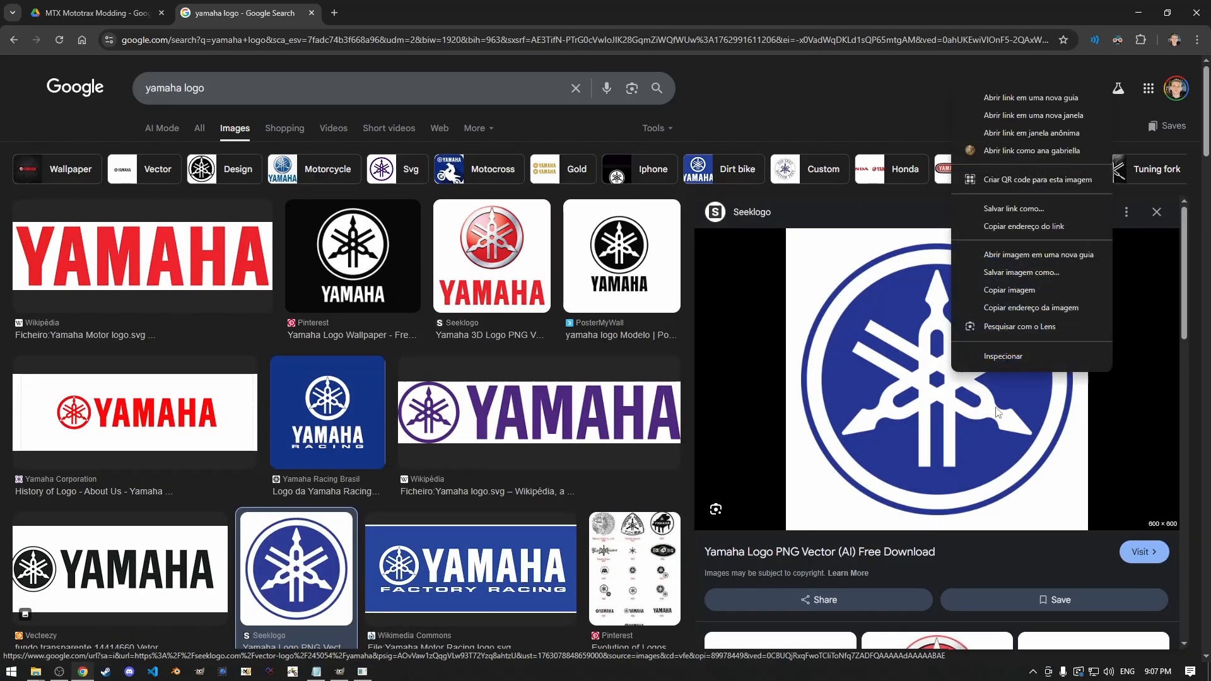
left_click(1009, 289)
Switch to GIMP, delete the Michelin layer from the Logo_Yamaha image and paste the Yamaha emblem as its replacement
left_click(340, 671)
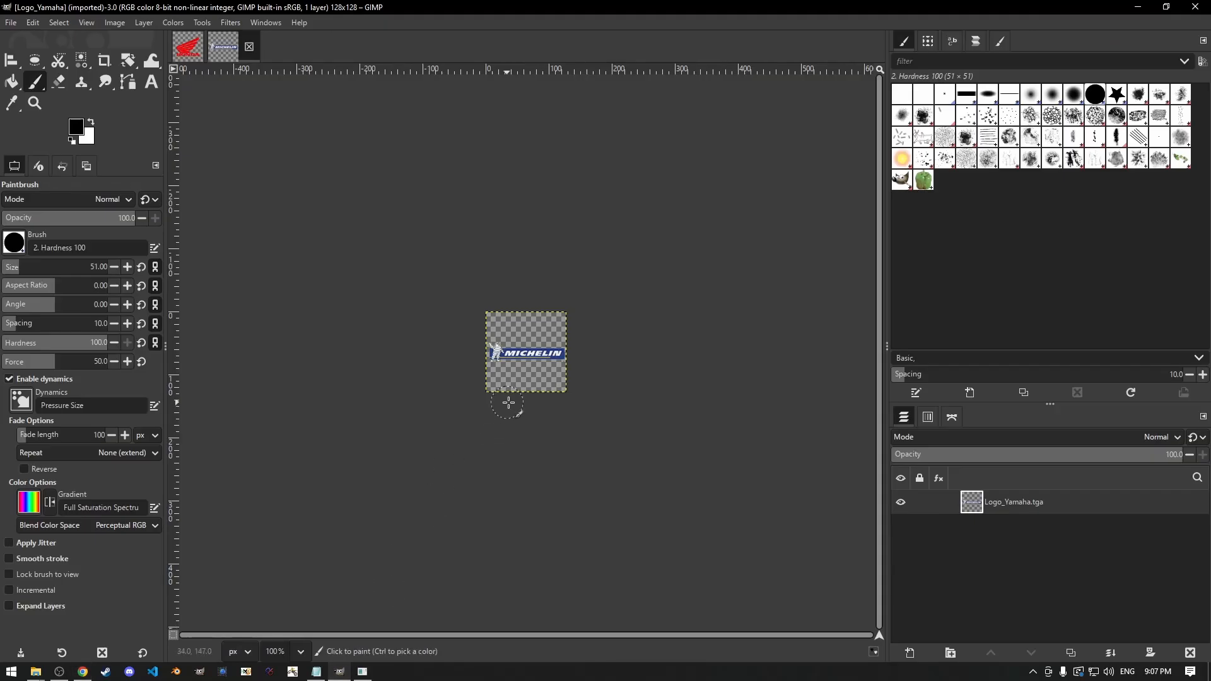
scroll(531, 360, "up", 4)
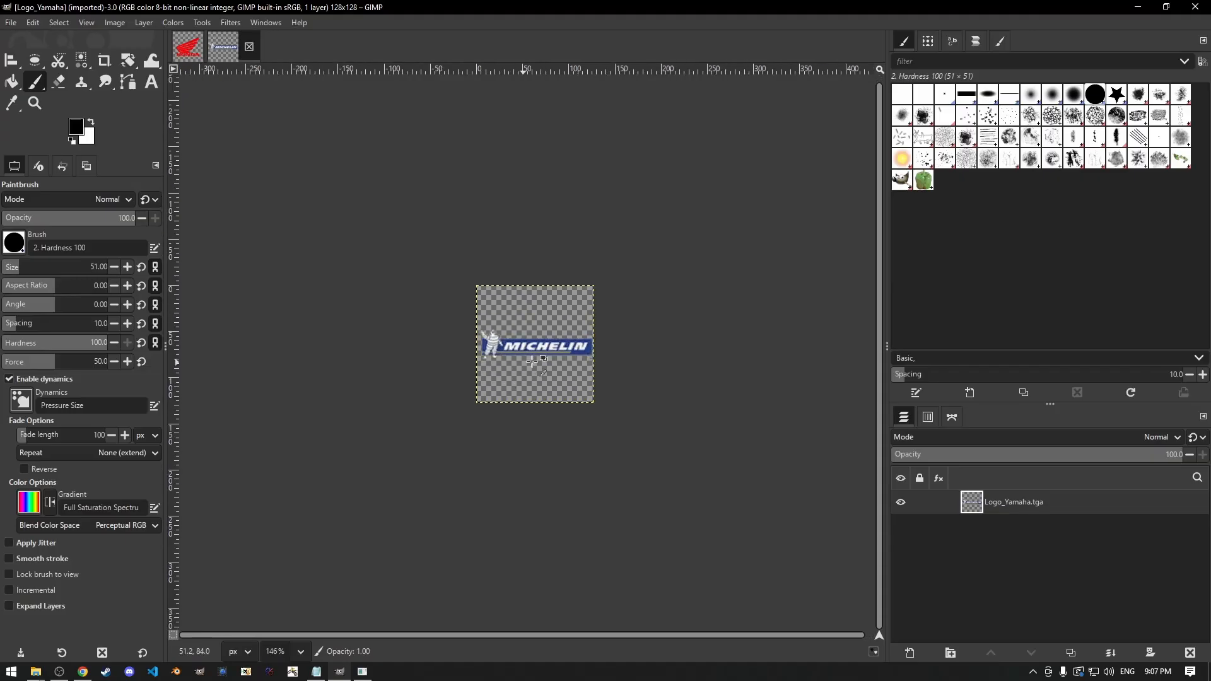
scroll(532, 360, "up", 8)
right_click(1077, 502)
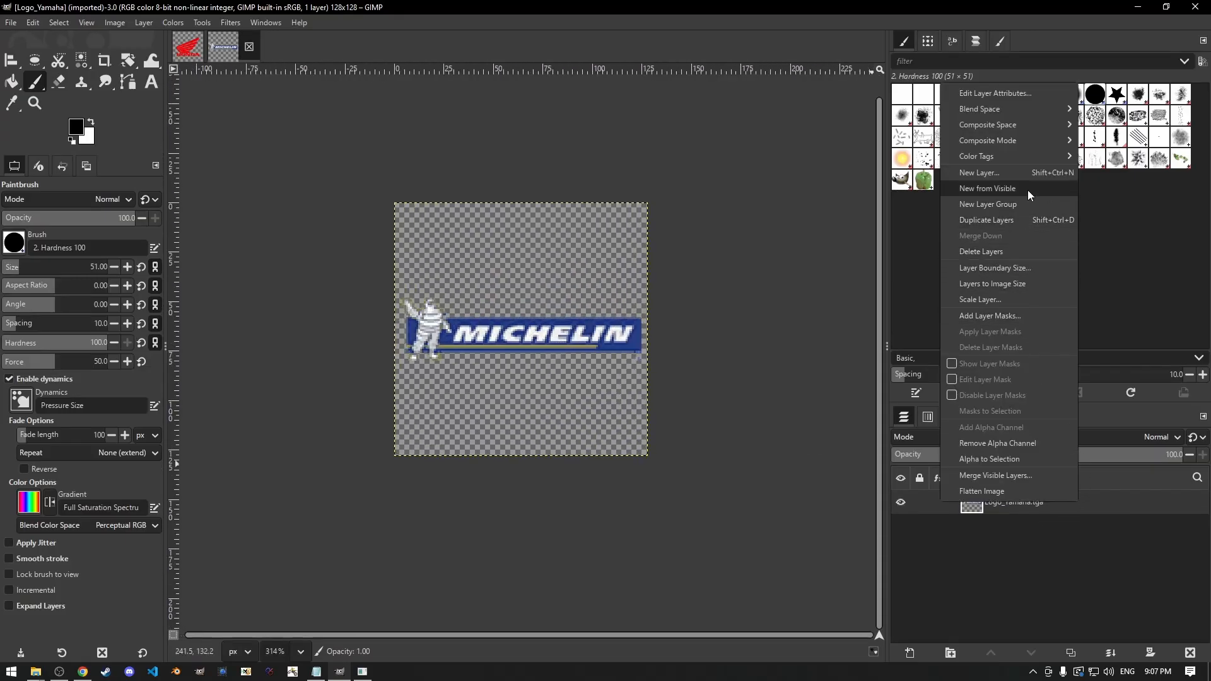
left_click(1015, 254)
key("ctrl+v")
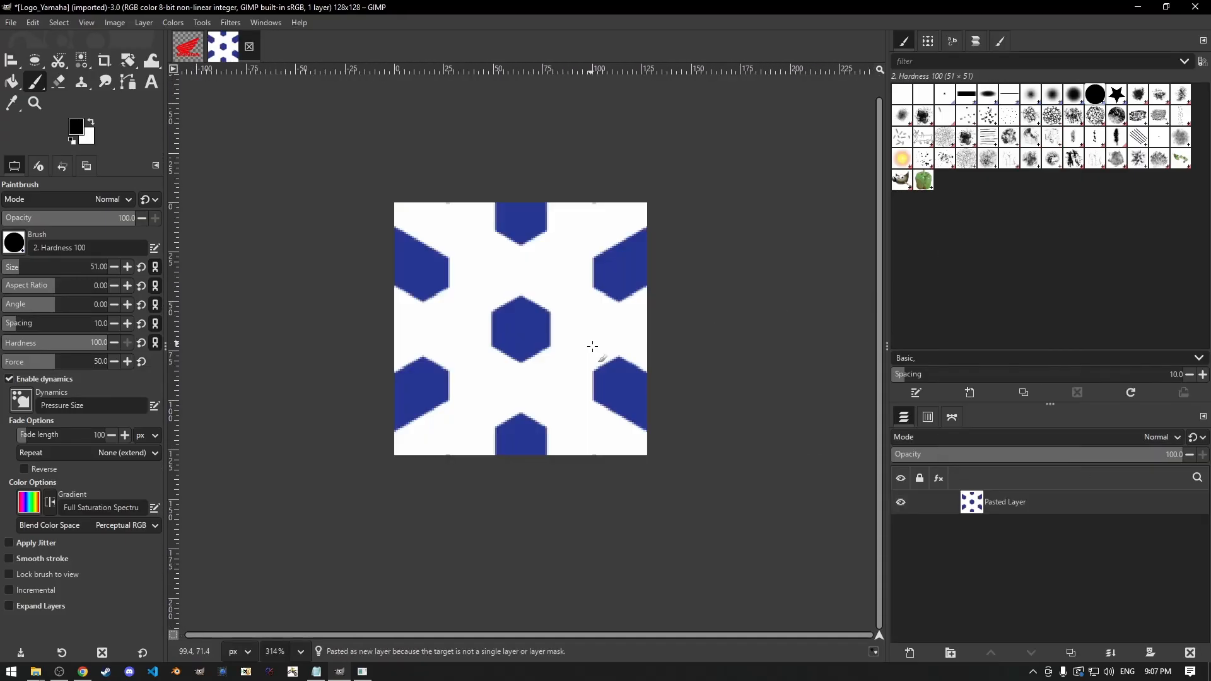
Scale the pasted Yamaha logo layer to 110 × 110 px
left_click(148, 25)
left_click(216, 227)
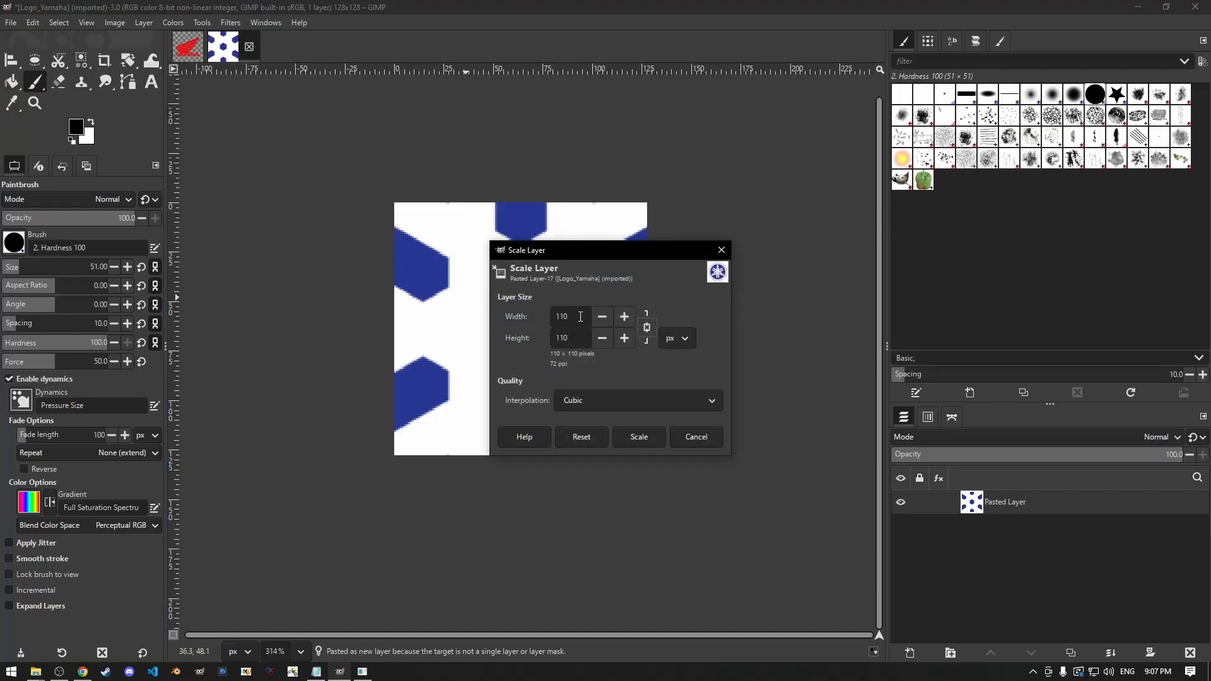
left_click(639, 436)
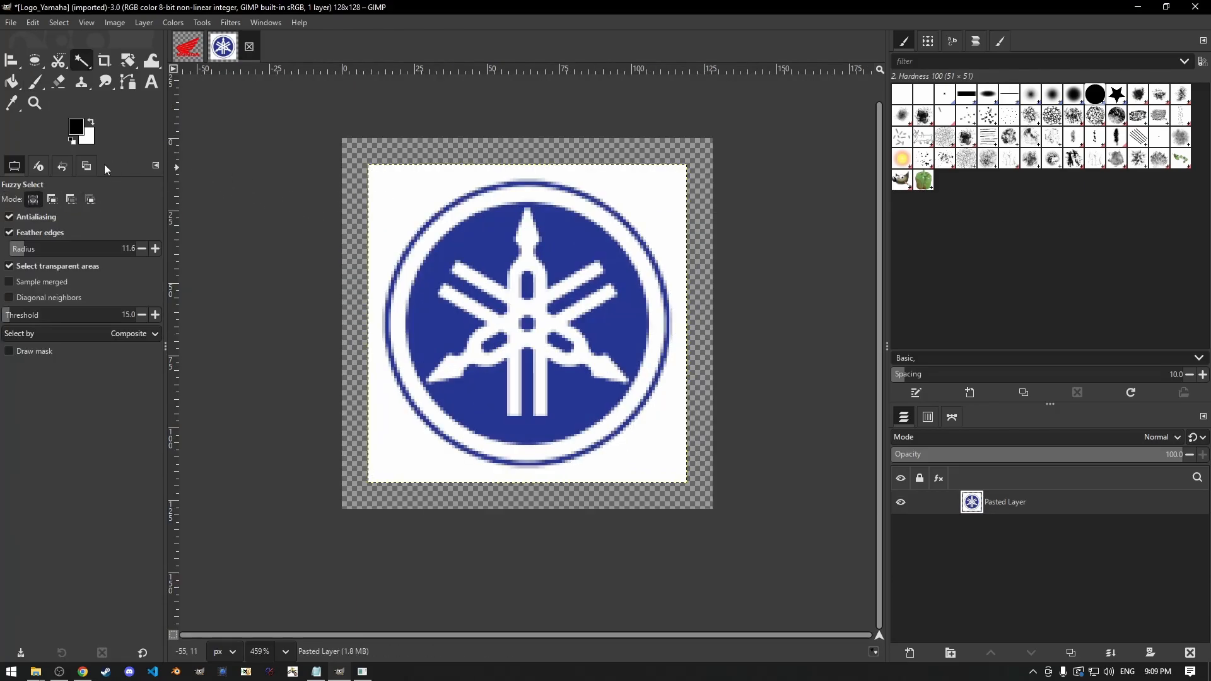
Turn off edge feathering for Fuzzy Select, select the white background around the Yamaha emblem and delete it
left_click(19, 233)
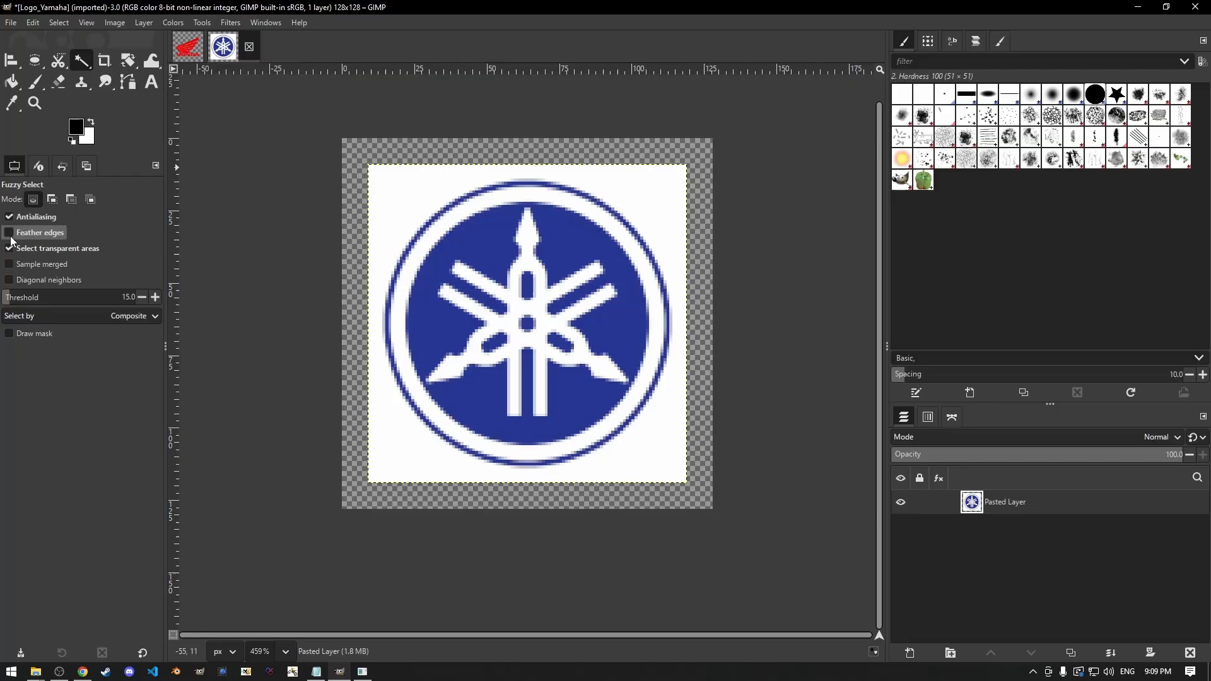
left_click(379, 221)
key("Delete")
key("ctrl+d")
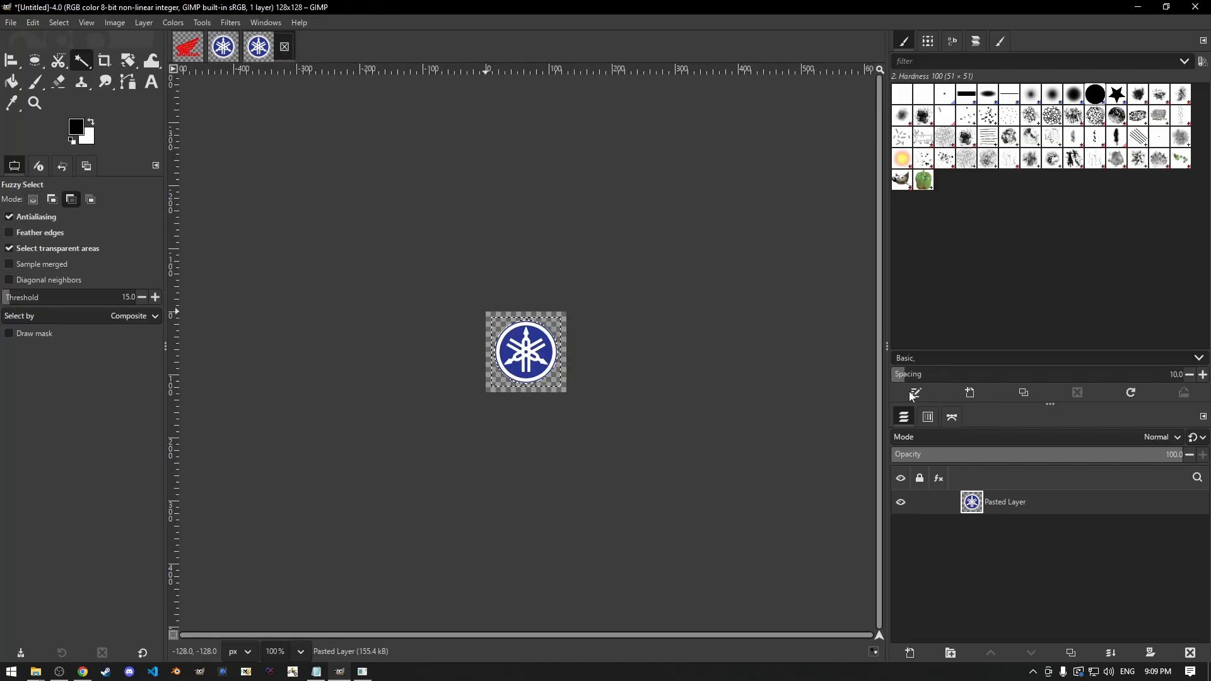
left_click(284, 46)
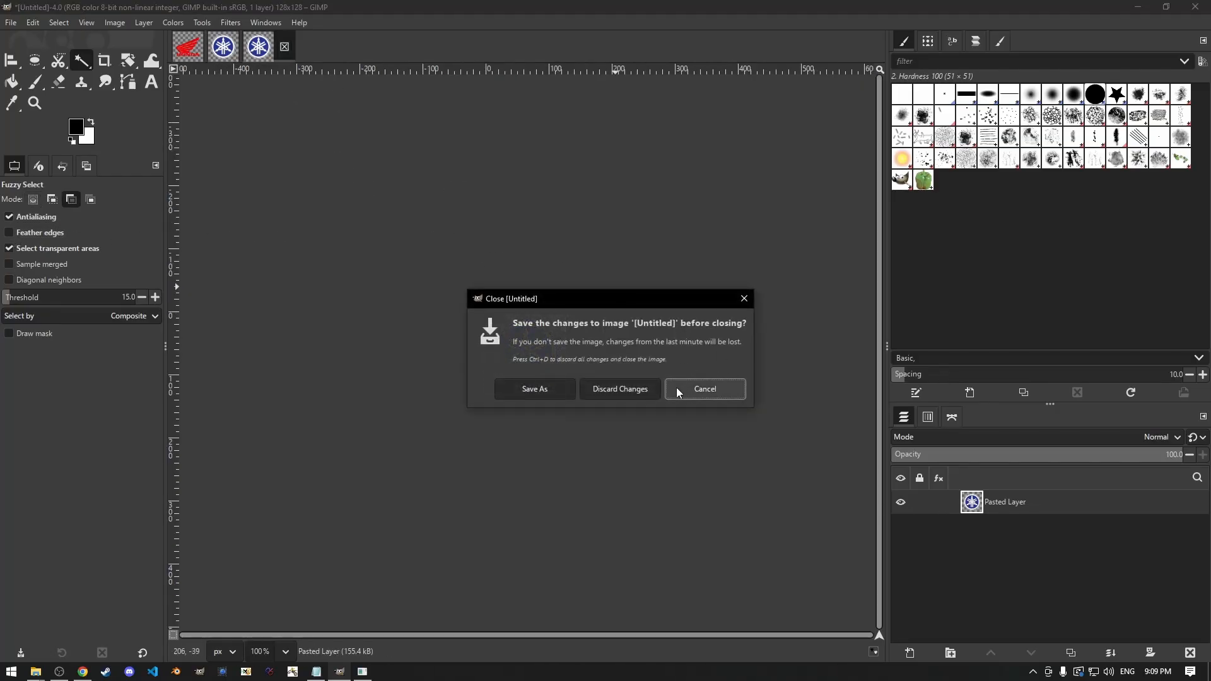
left_click(630, 389)
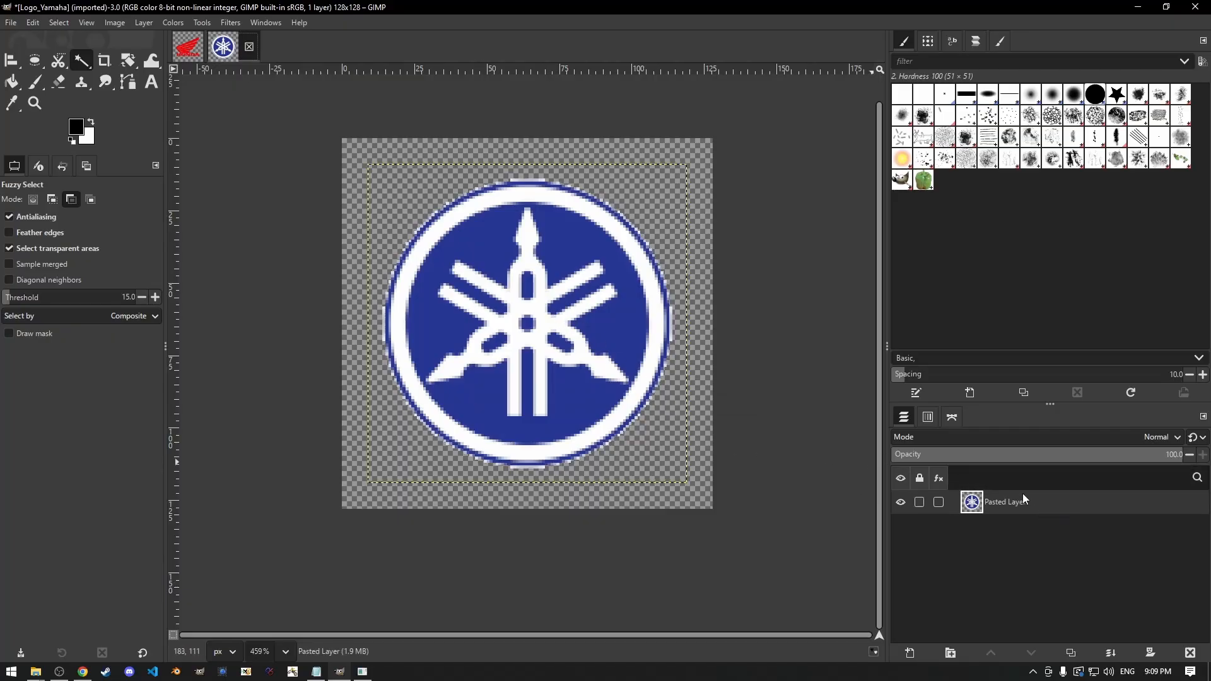
Create a selection from the Yamaha logo layer's alpha and invert it to cover the area around the emblem
right_click(1006, 501)
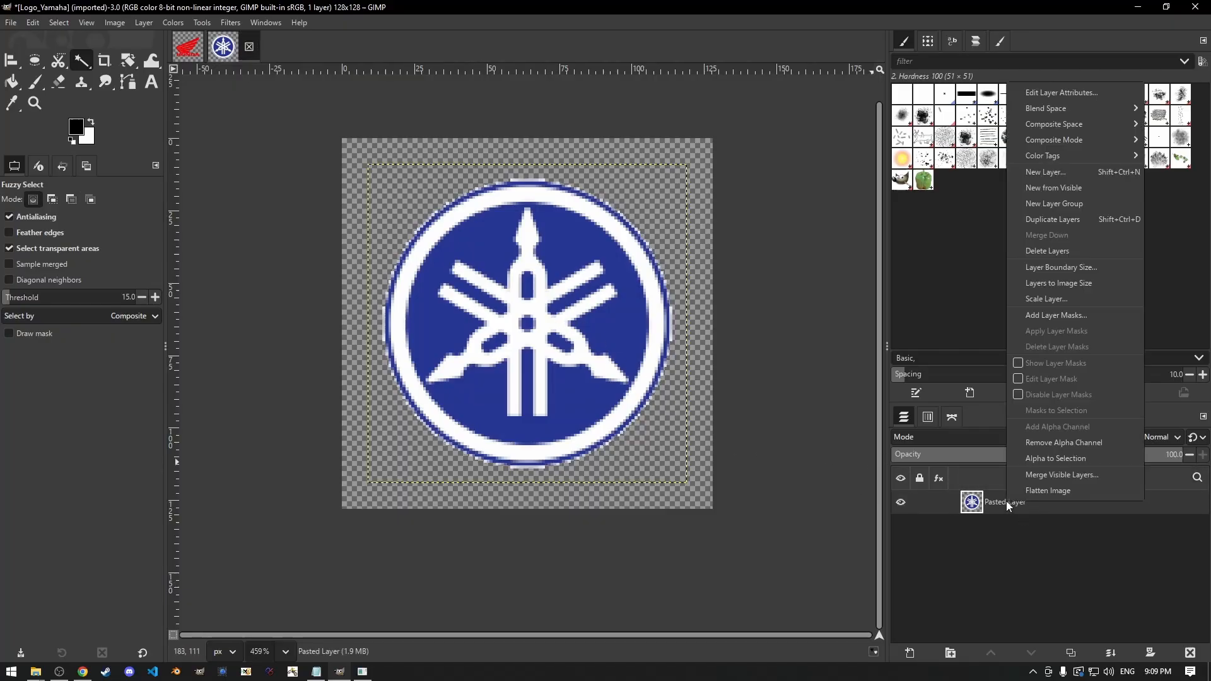
left_click(1069, 458)
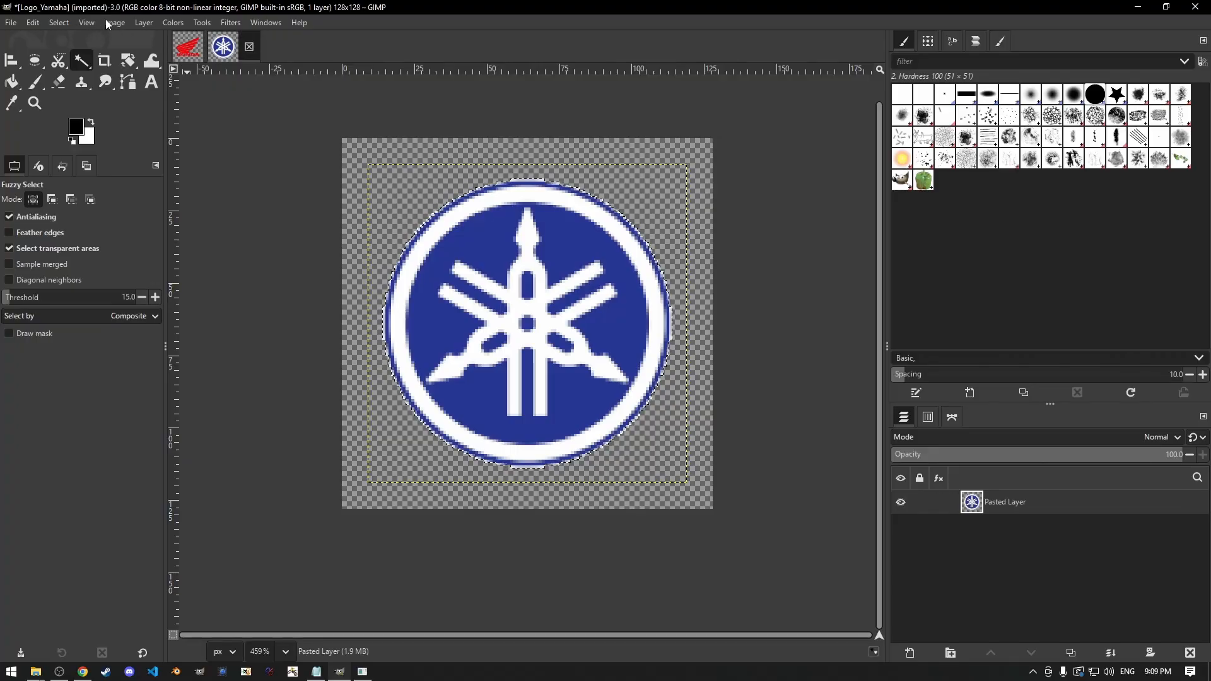
left_click(58, 23)
left_click(70, 25)
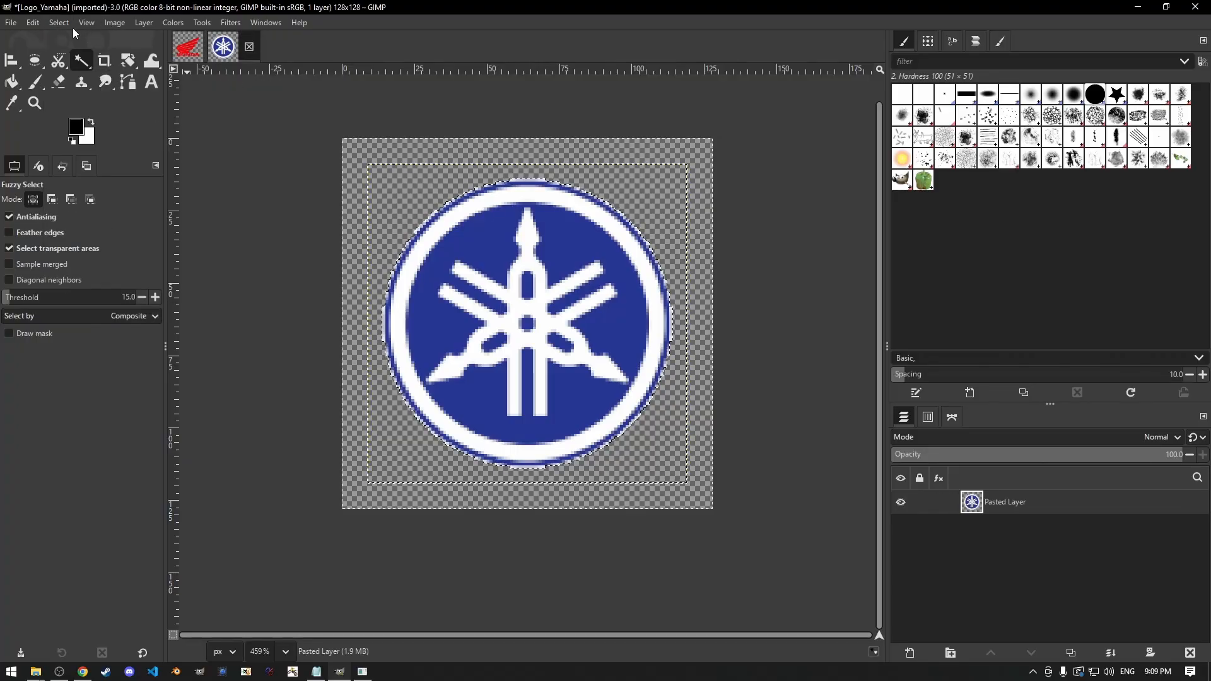
Feather the inverted selection around the Yamaha emblem by 8 px
left_click(71, 26)
left_click(115, 149)
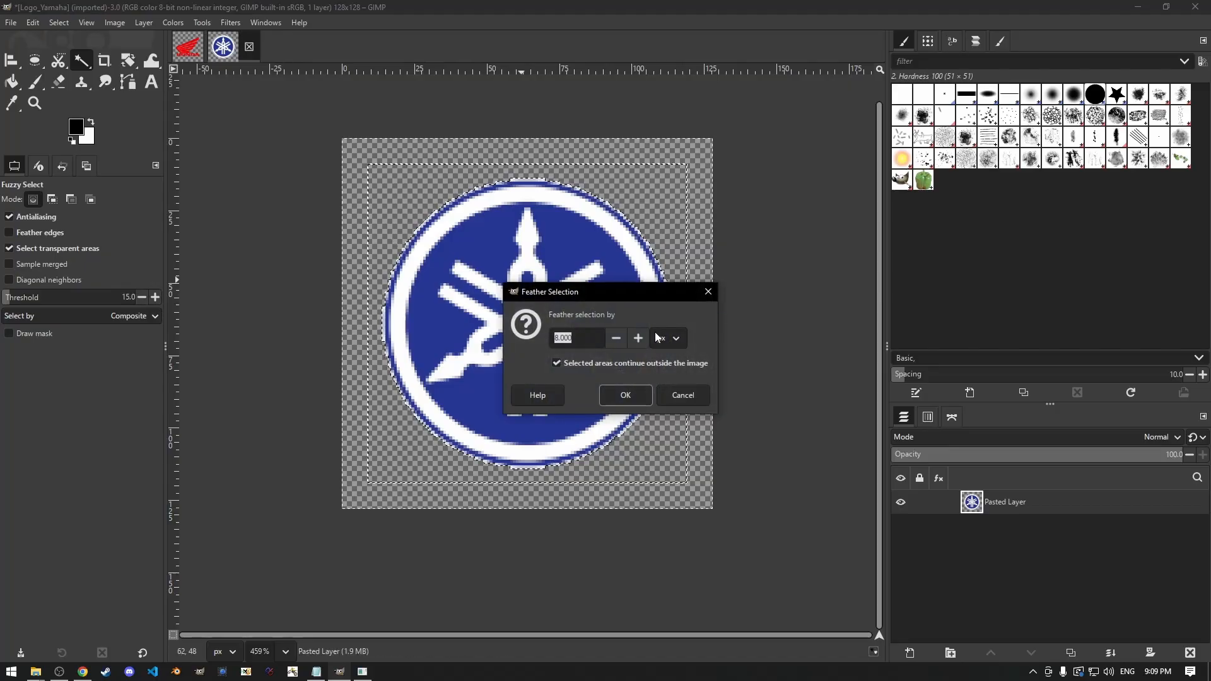
left_click(632, 398)
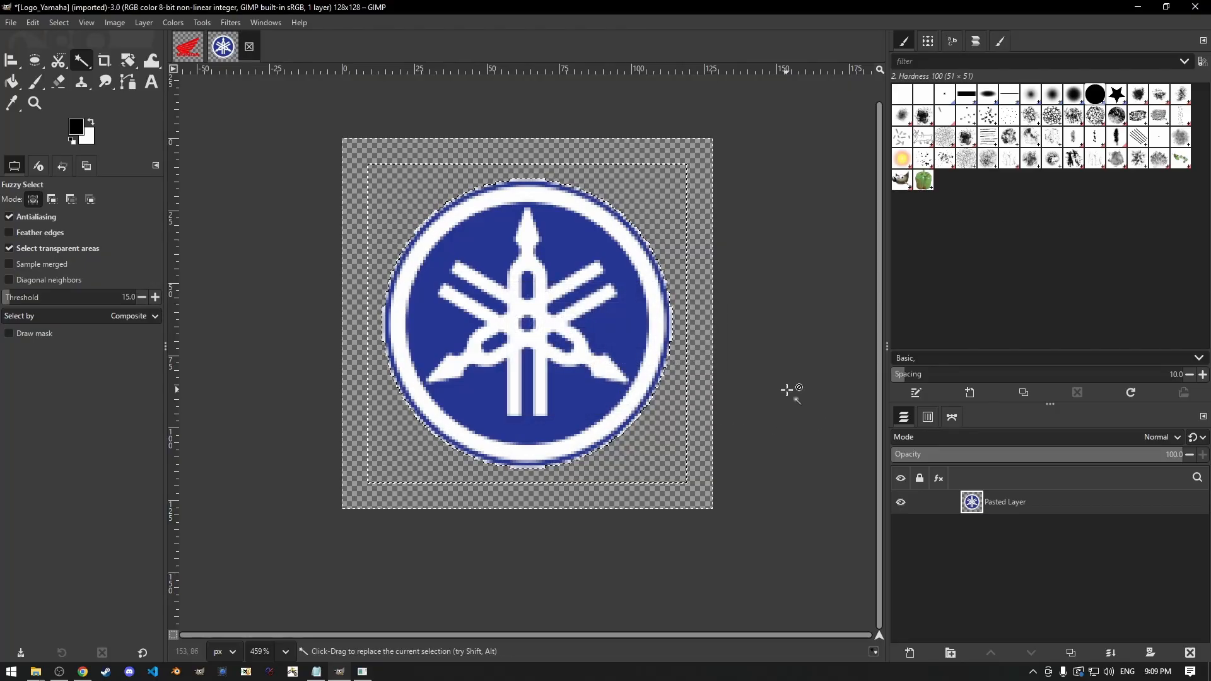
Feather the selection around the emblem by 15 px, delete the selected pixels to soften the logo's edge, and clear the selection
left_click(55, 24)
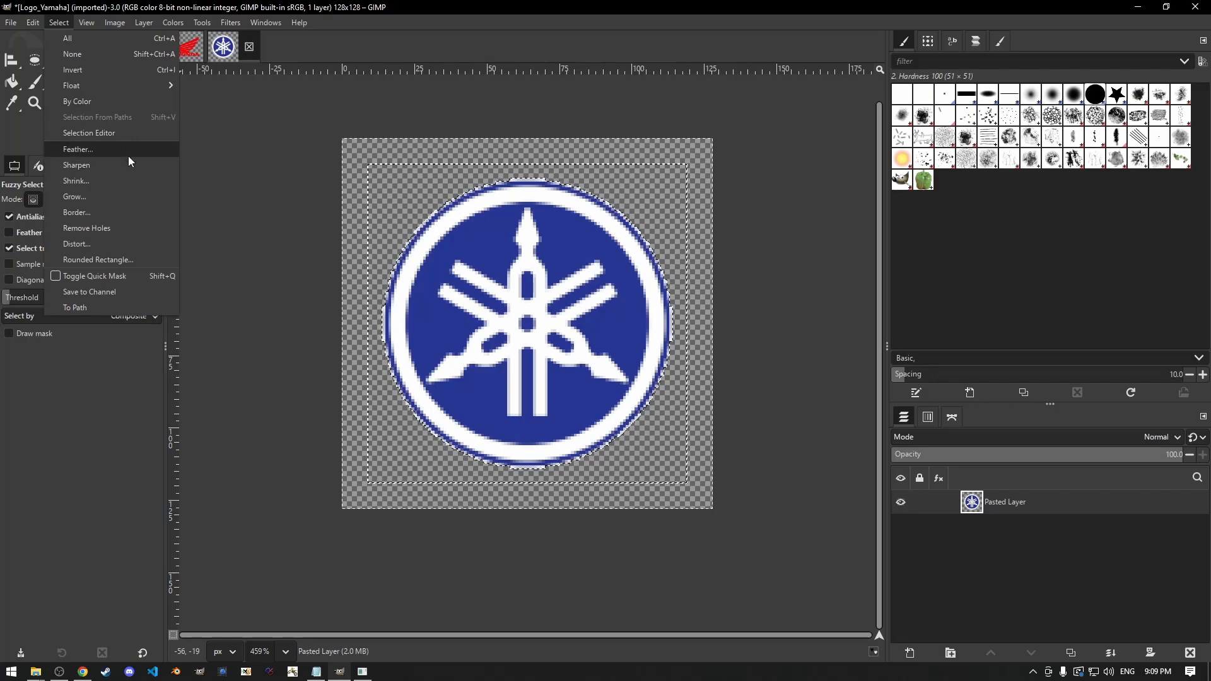
left_click(114, 150)
left_click(643, 342)
left_click(643, 342)
left_click(644, 342)
left_click(643, 342)
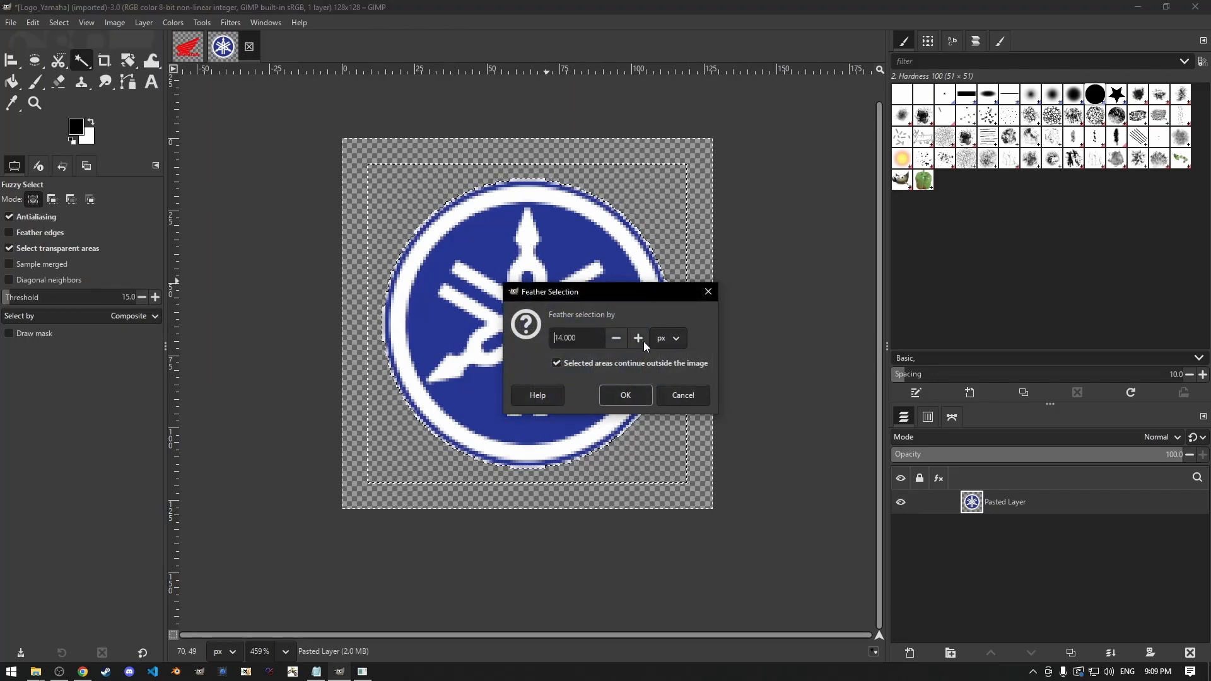
left_click(643, 342)
left_click(643, 342)
left_click(644, 342)
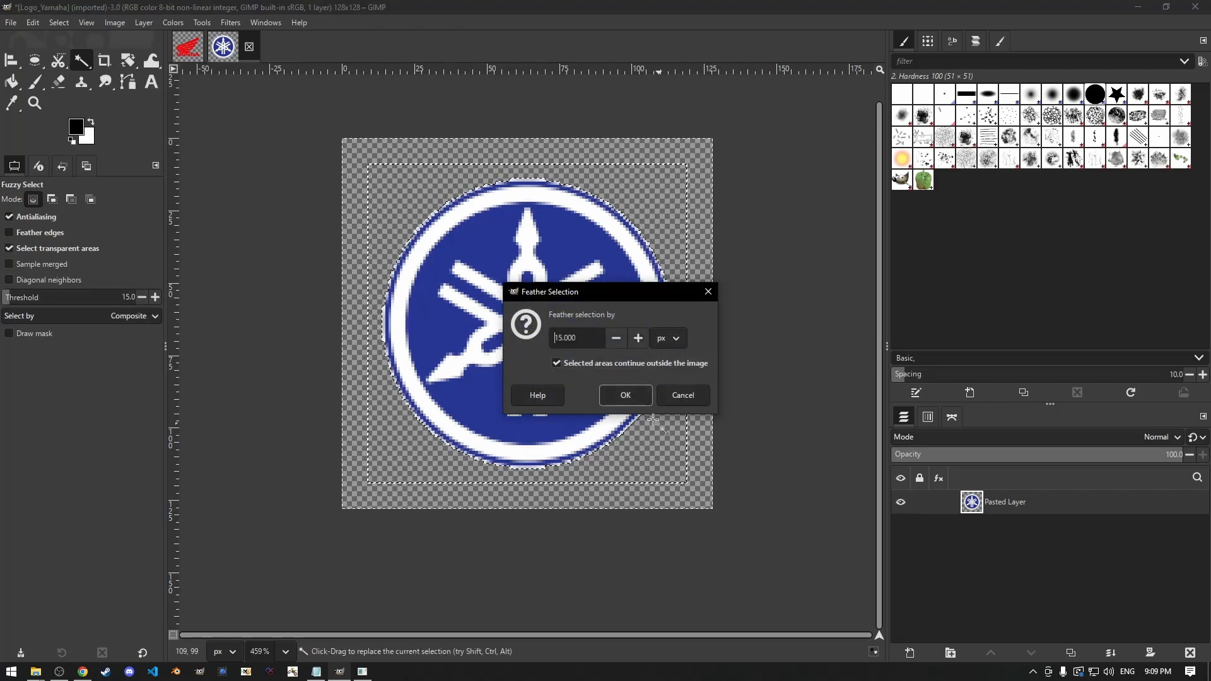
left_click(638, 396)
key("Delete")
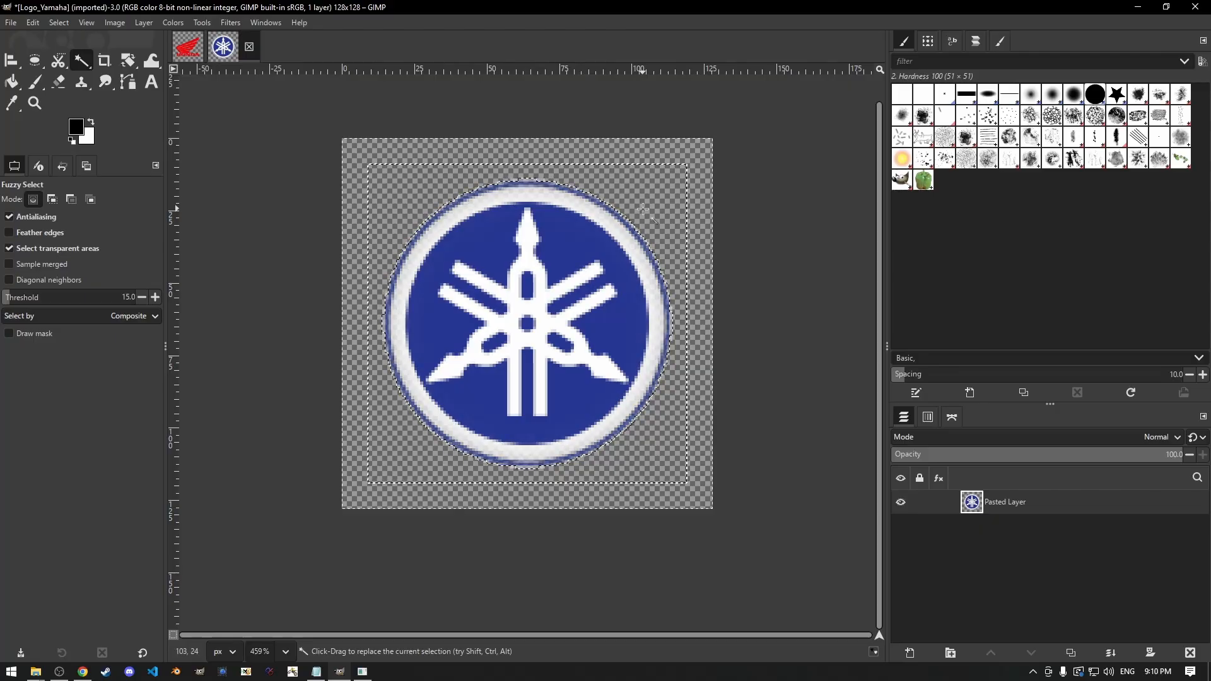
key("ctrl+shift+a")
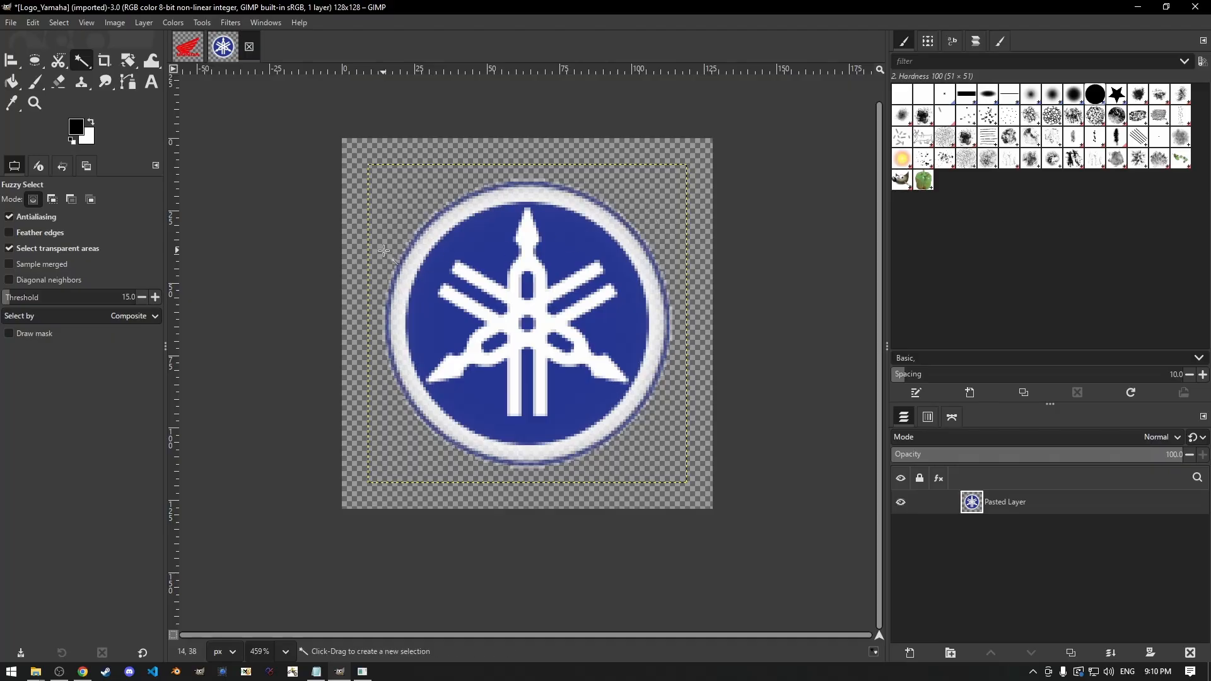
Overwrite Logo_Yamaha.tga with the edited image and quit GIMP, discarding the unsaved changes
left_click(11, 24)
left_click(75, 195)
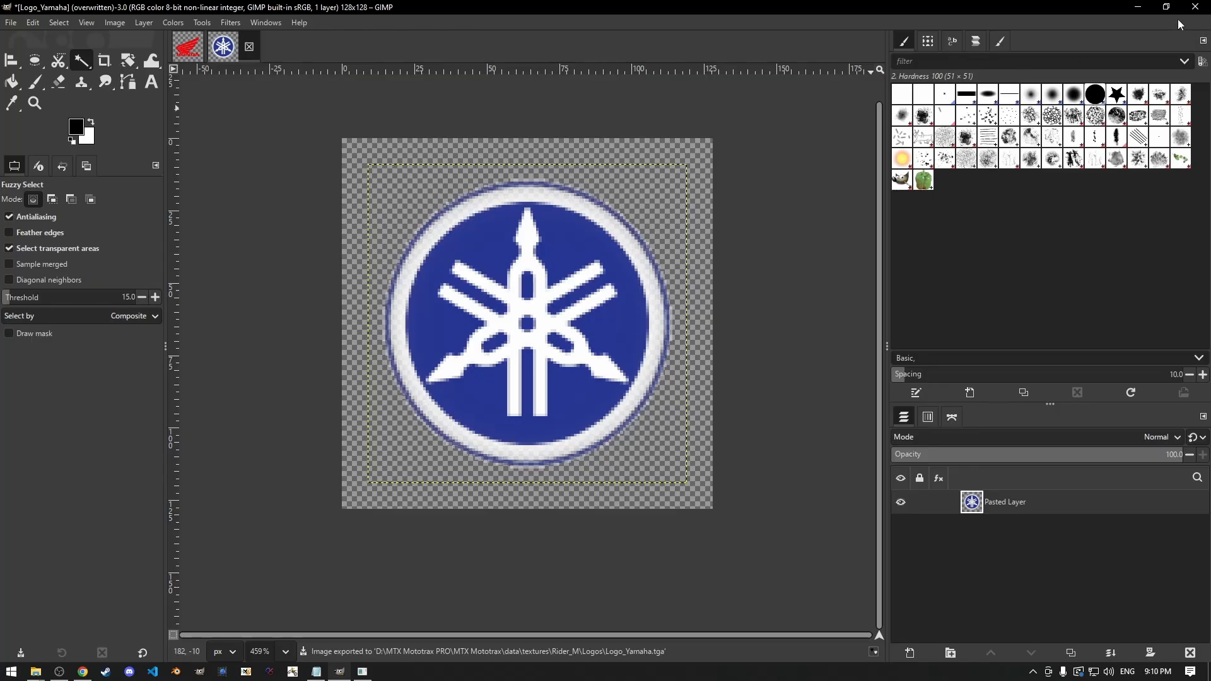
left_click(1195, 7)
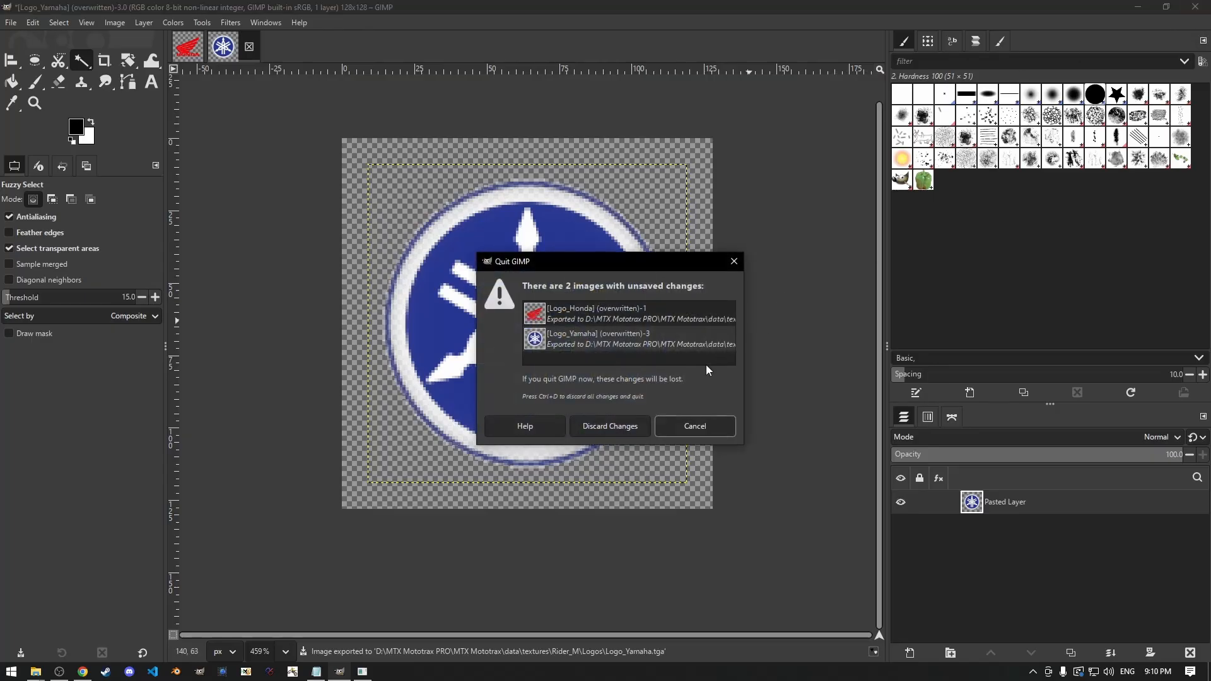
left_click(585, 427)
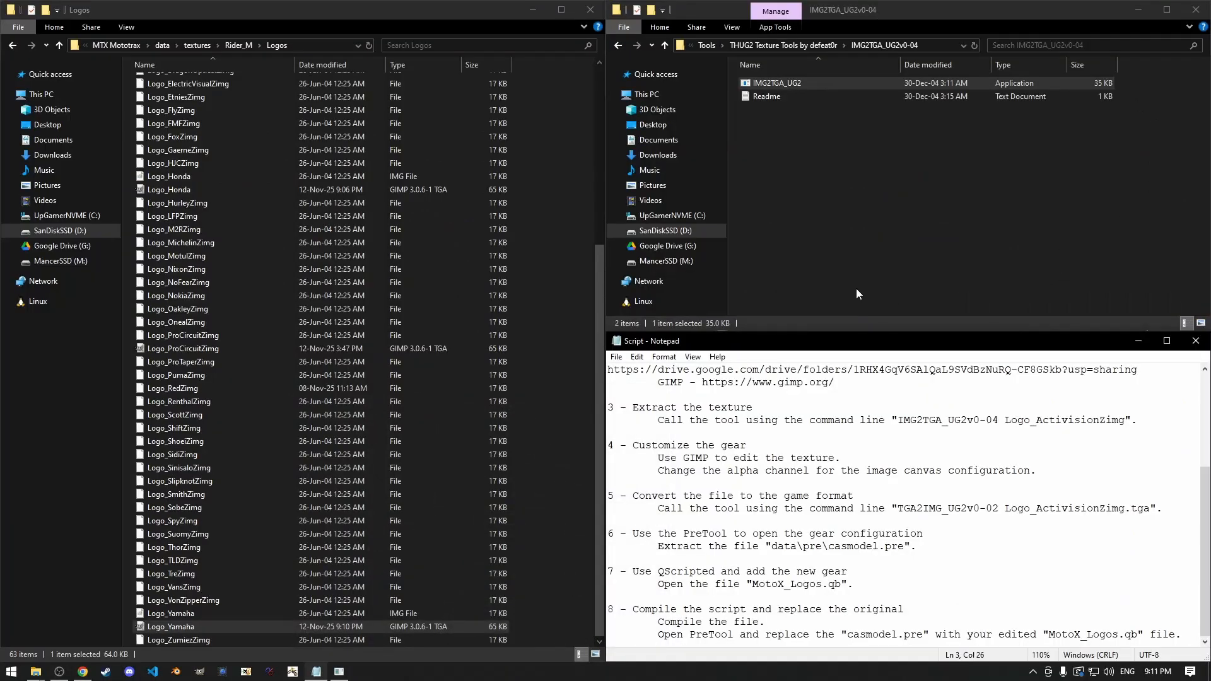
Open the TGA2IMG_UG2v0-02 folder of the THUG2 texture tools and launch the TGA2IMG_UG2 converter
left_click(576, 539)
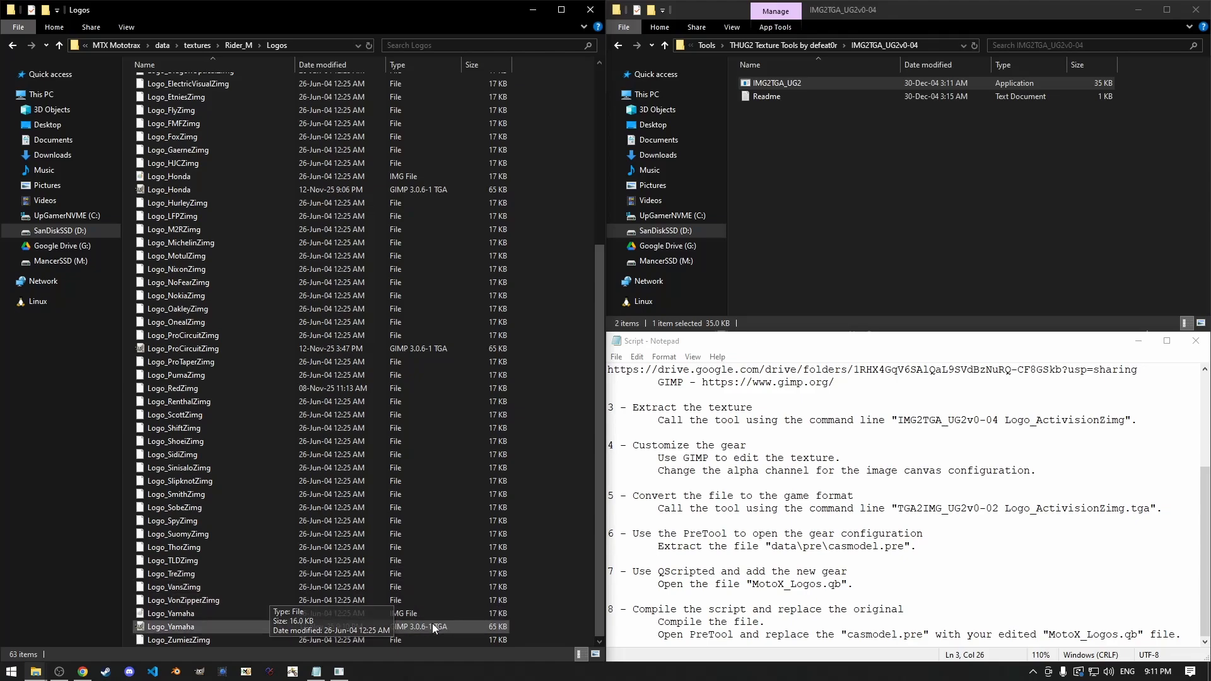
left_click(800, 205)
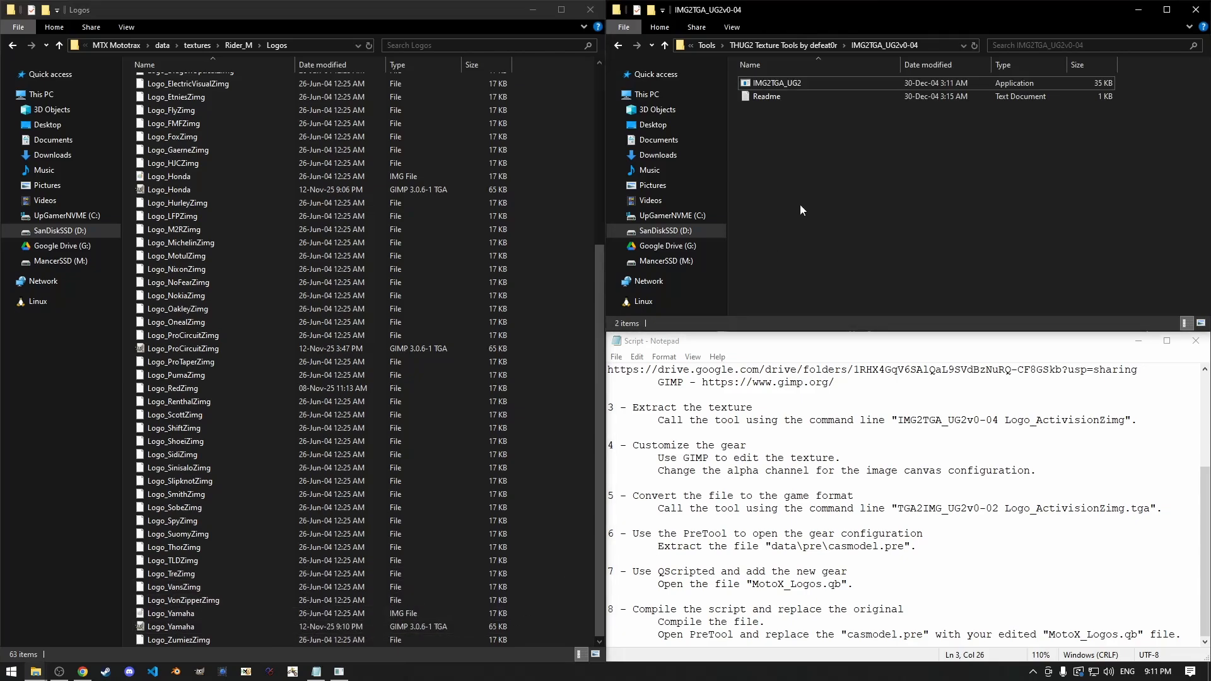
key("alt+Left")
double_click(815, 135)
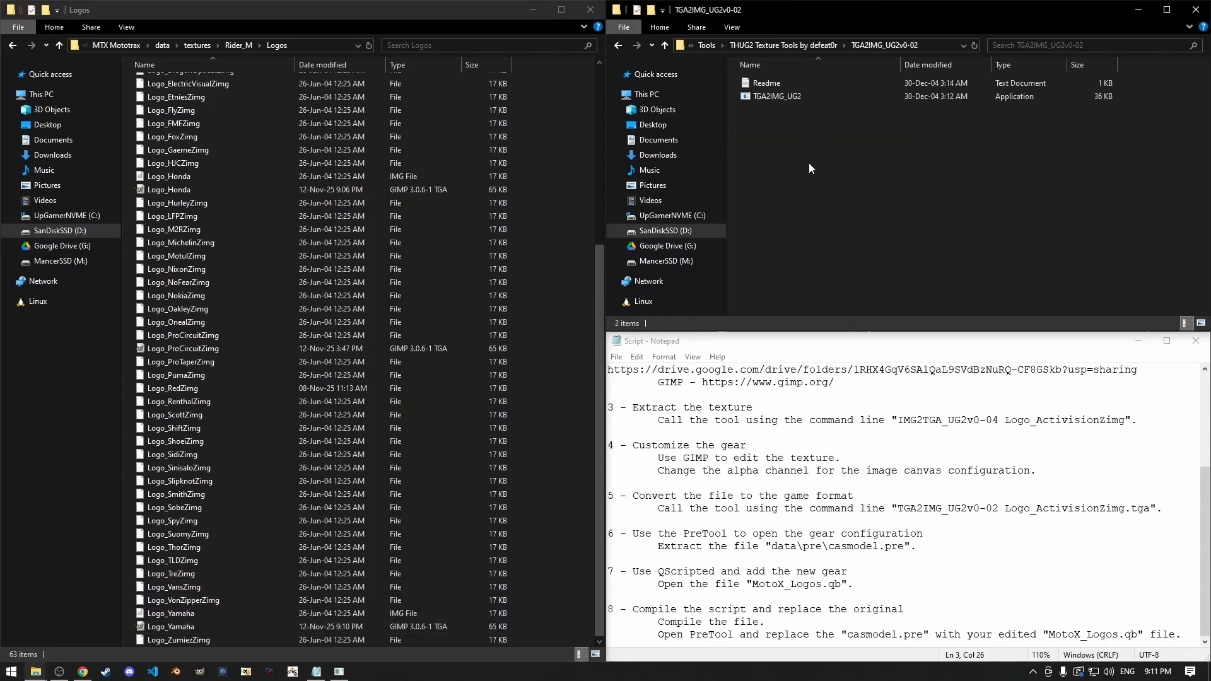
double_click(830, 101)
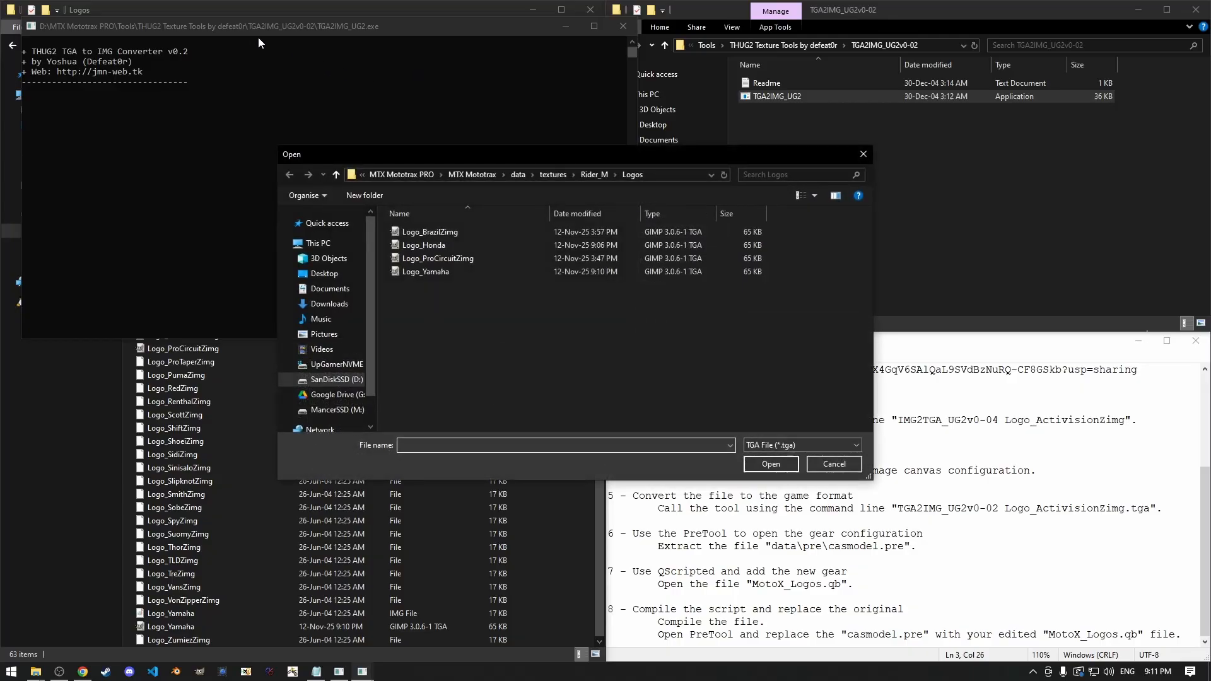
Load the Logo_Honda TGA texture into the converter, answer the THUG2/THPS4 format question and finish the conversion
left_click(472, 245)
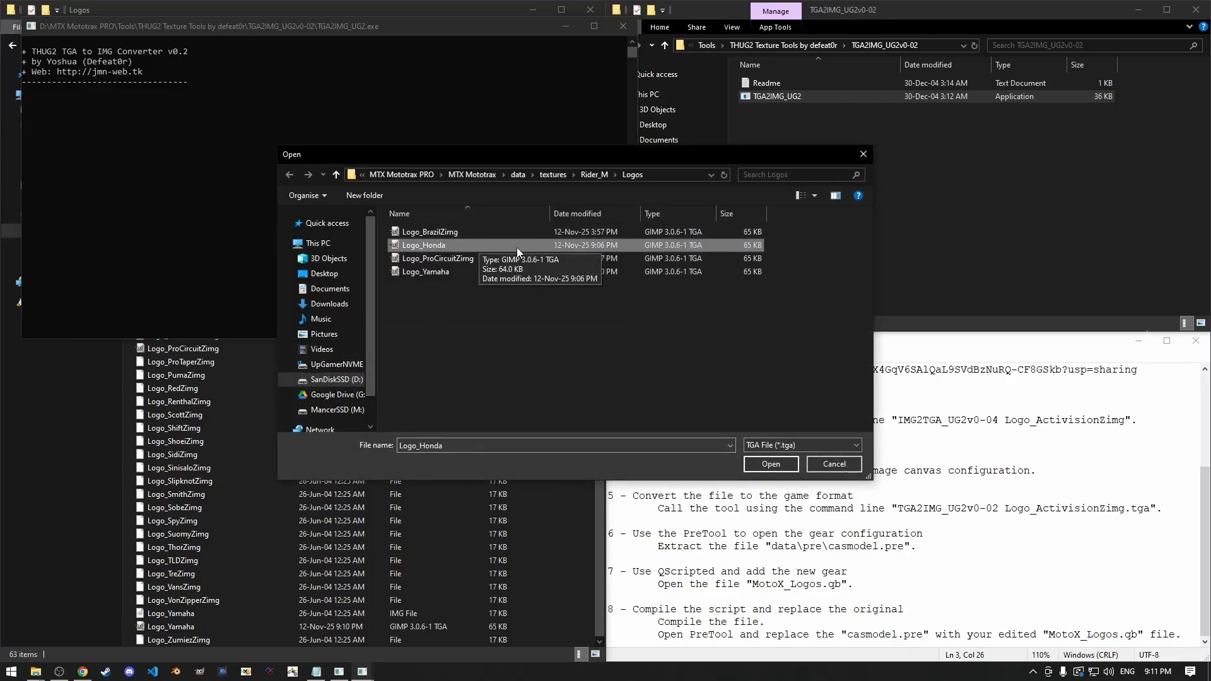
left_click(771, 464)
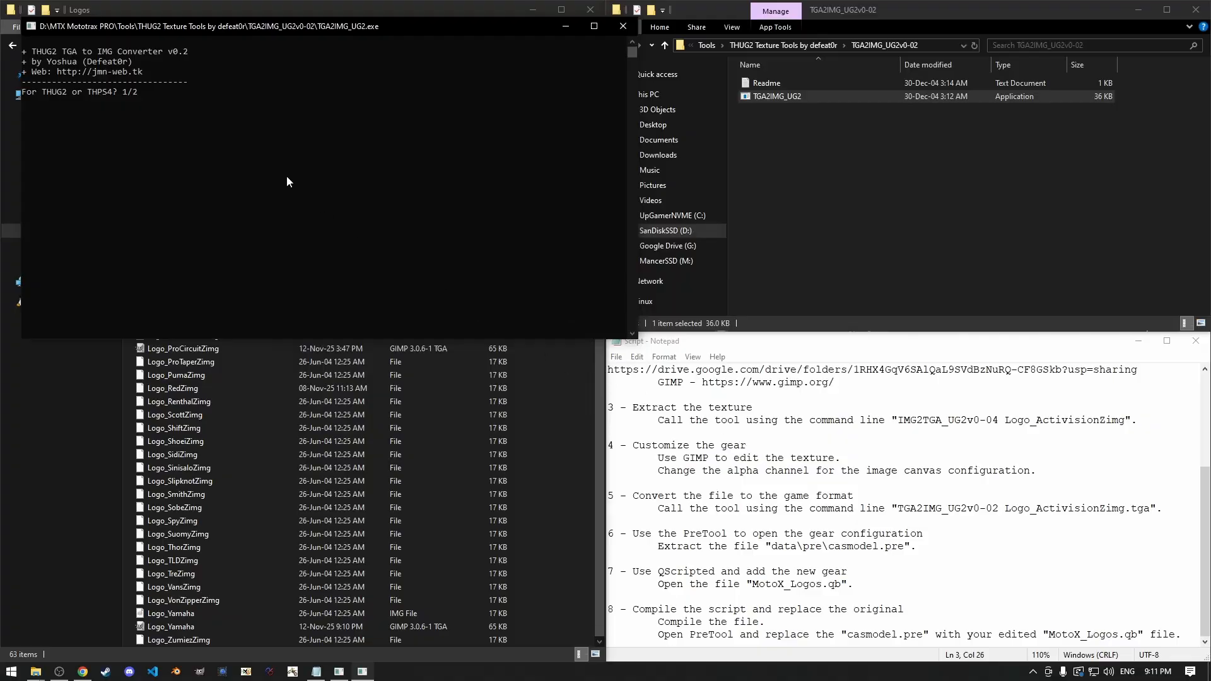
left_click(171, 112)
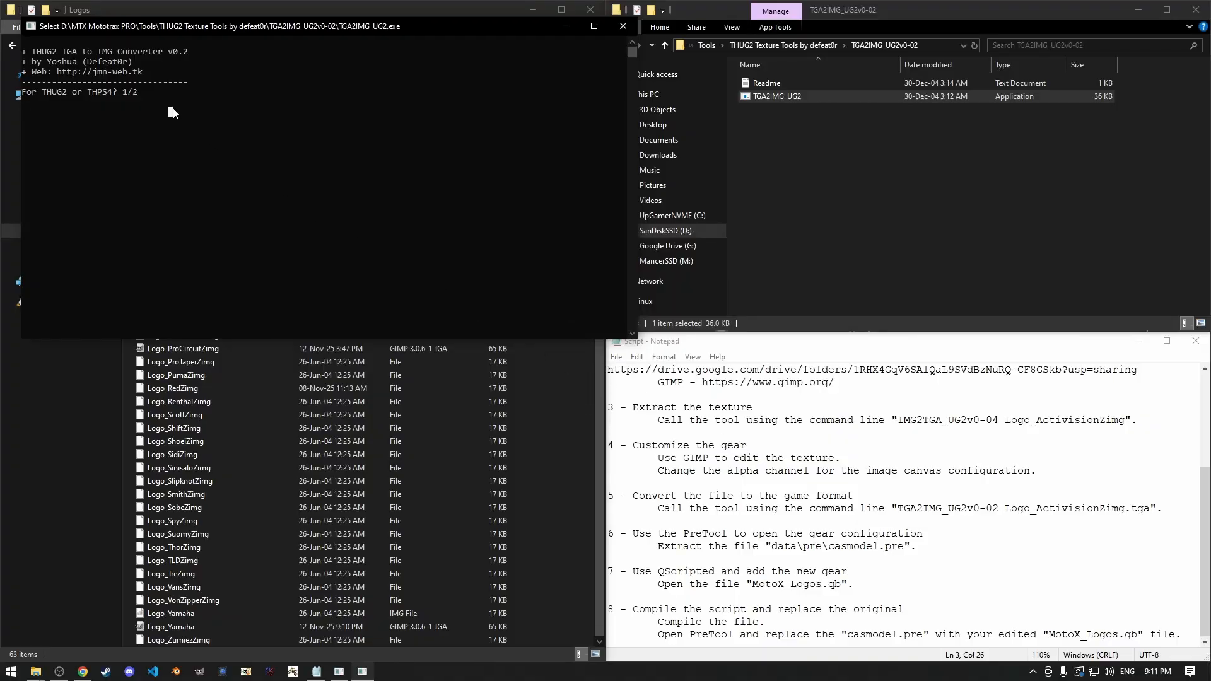
left_click(592, 27)
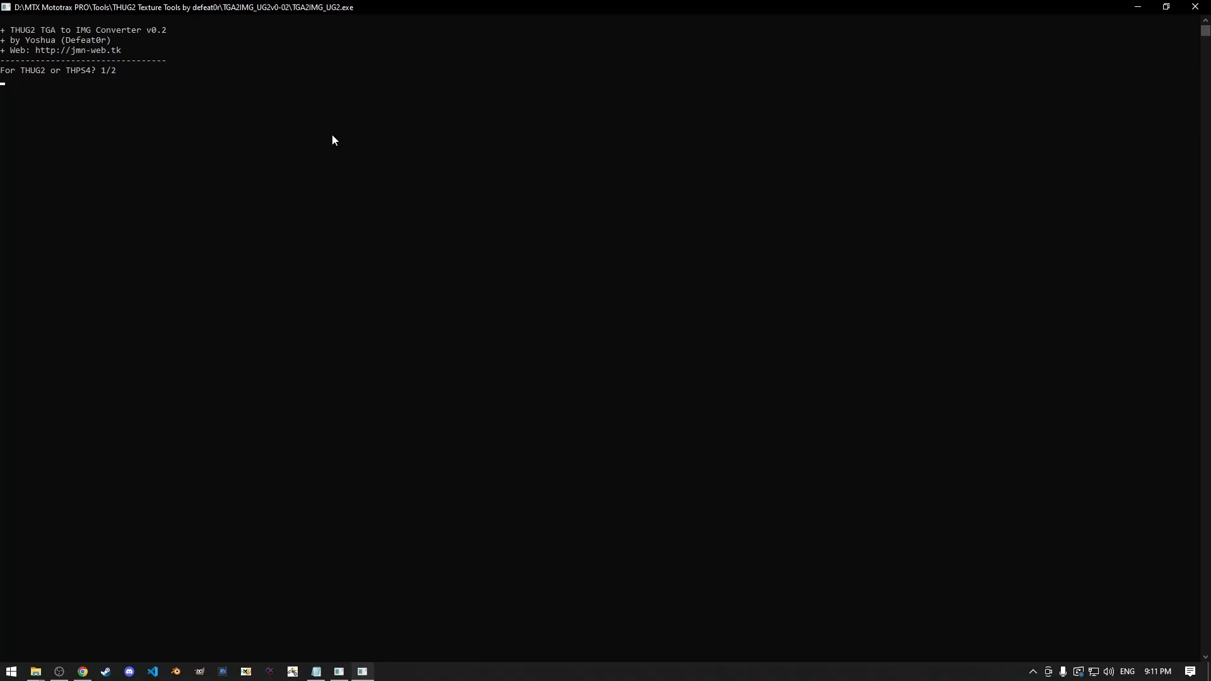
key("Return")
key("Return")
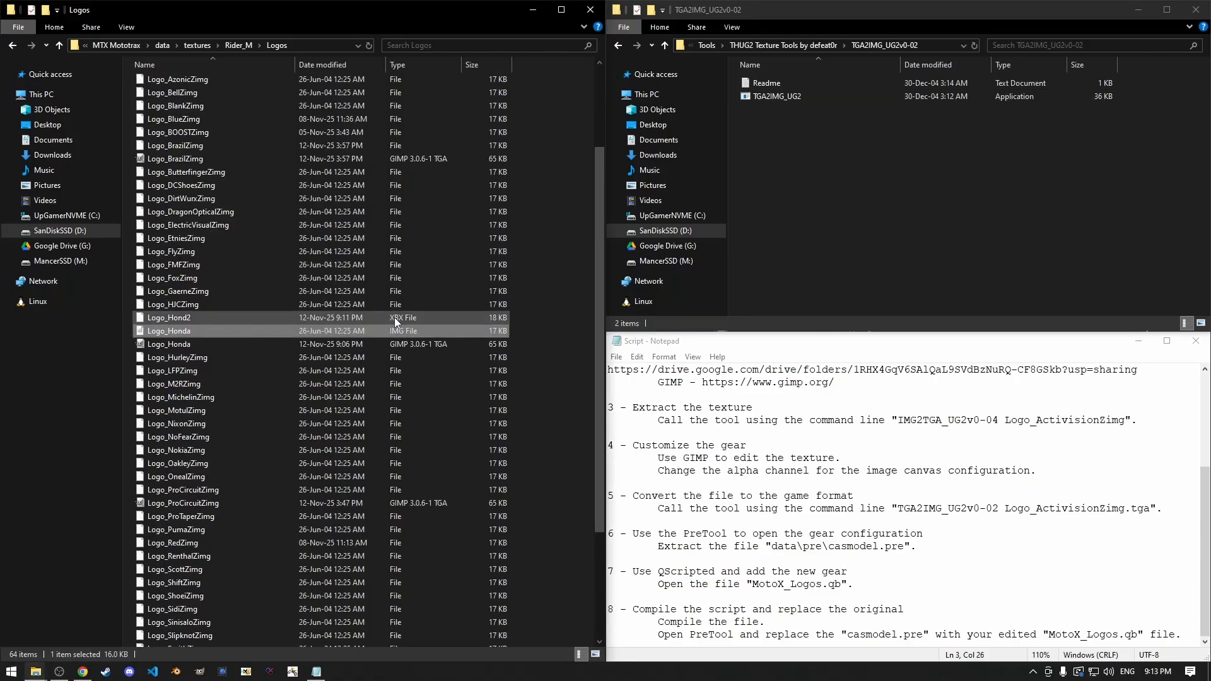
Delete the Logo_Honda TGA and Logo_Honda IMG files from the Logos folder
left_click(399, 318)
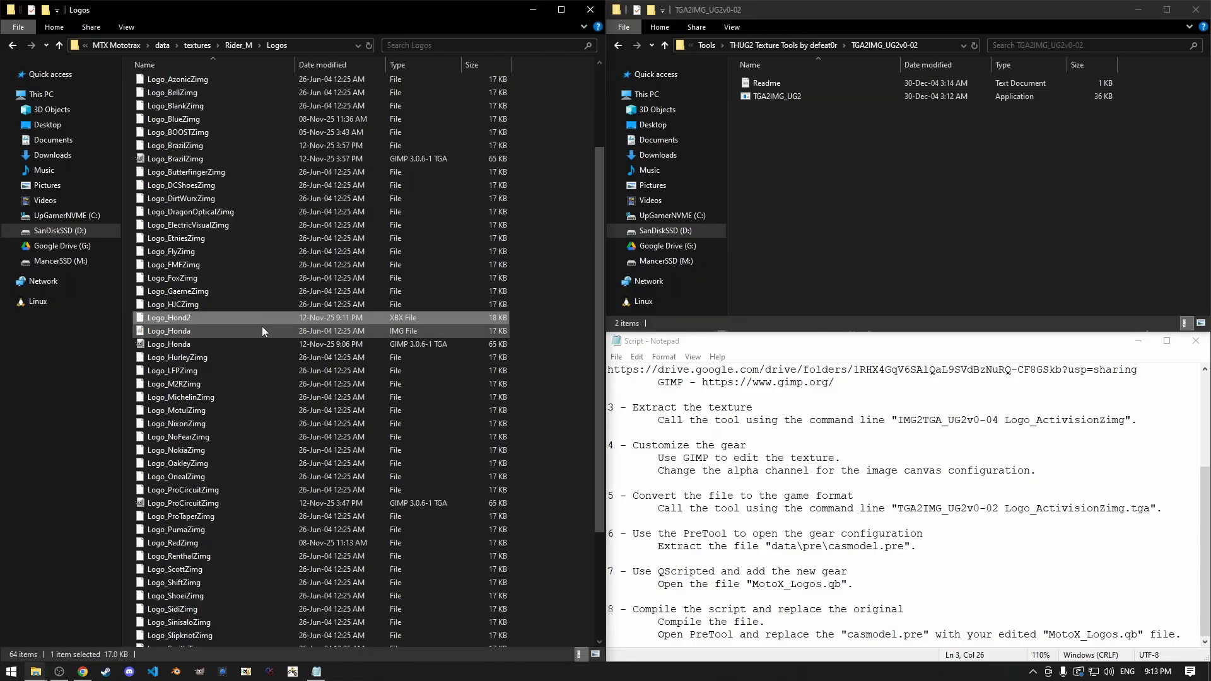
left_click(202, 343)
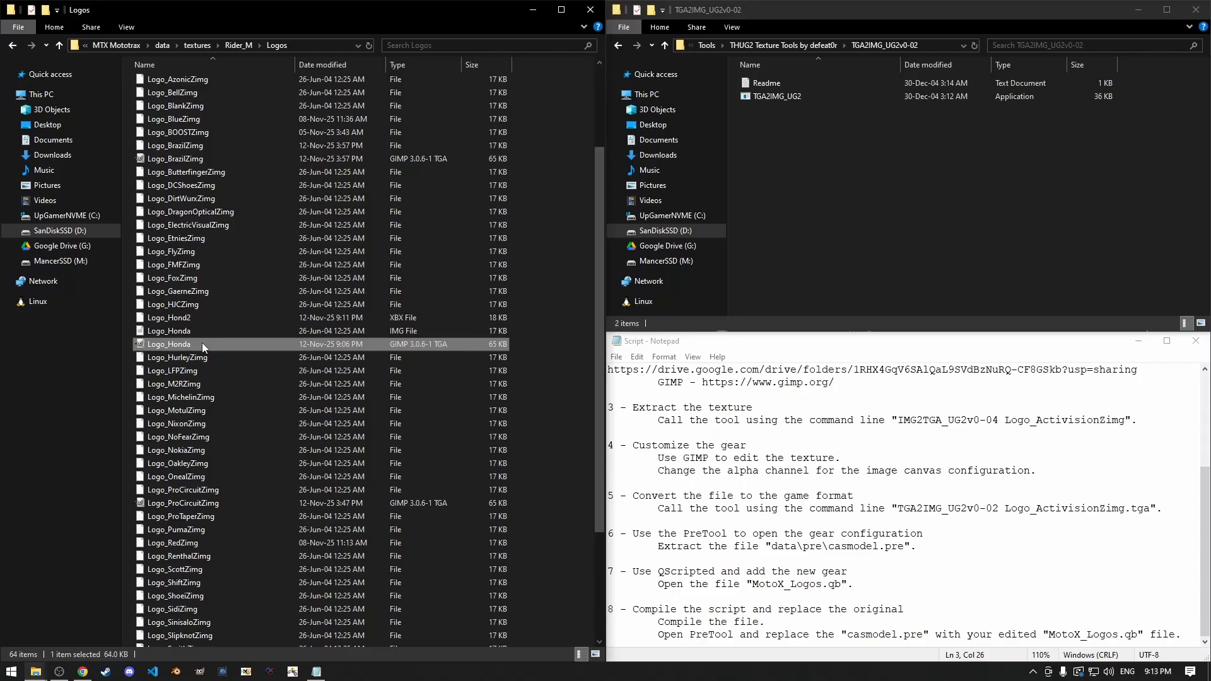
key("Delete")
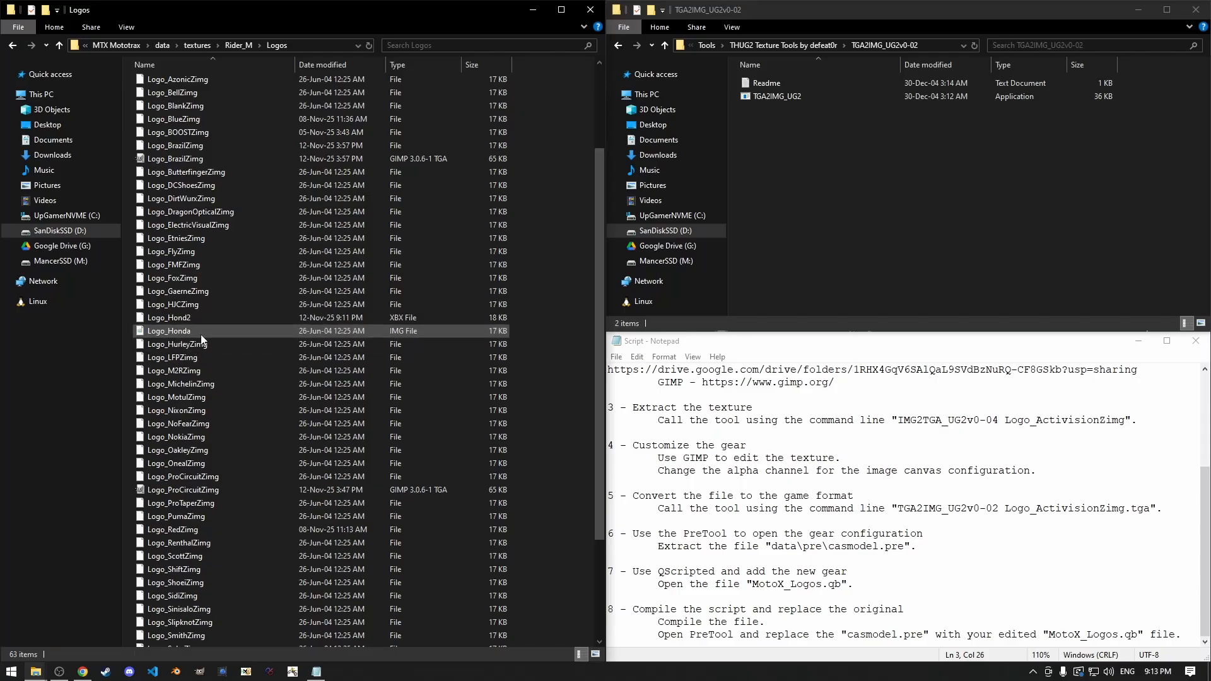
left_click(202, 334)
key("Delete")
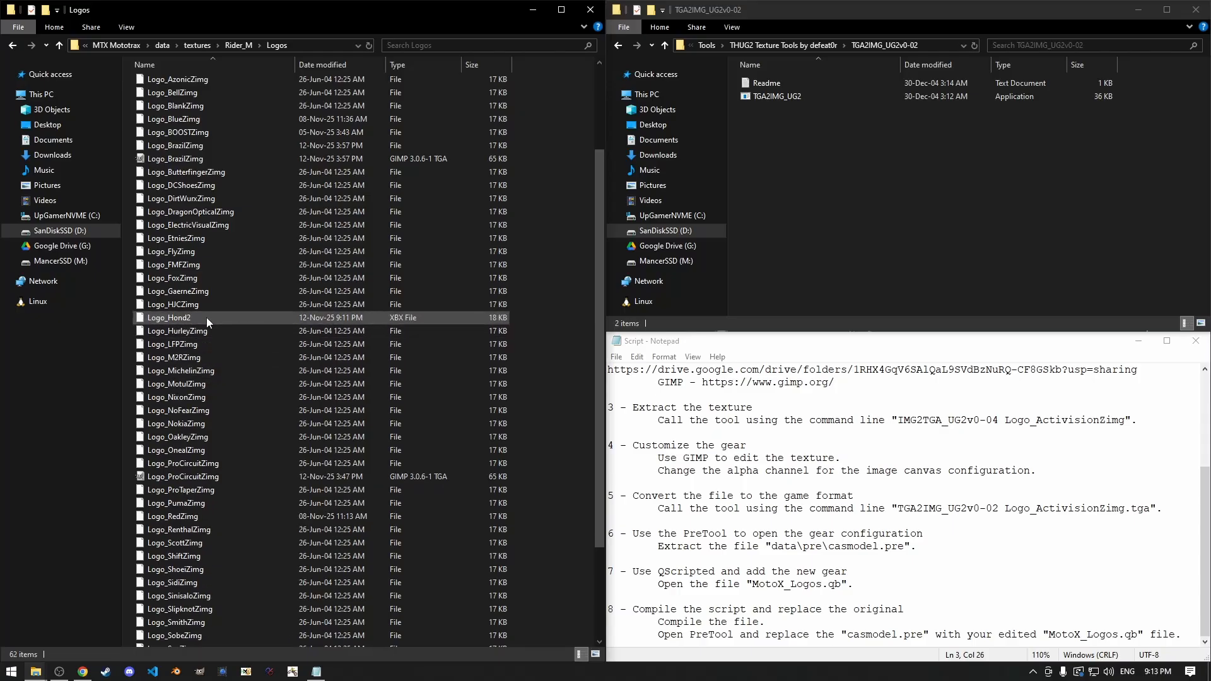
Launch HxD and open Logo_Hond2.xbx and Logo_FlyZimg from the Logos folder in it
left_click(206, 317)
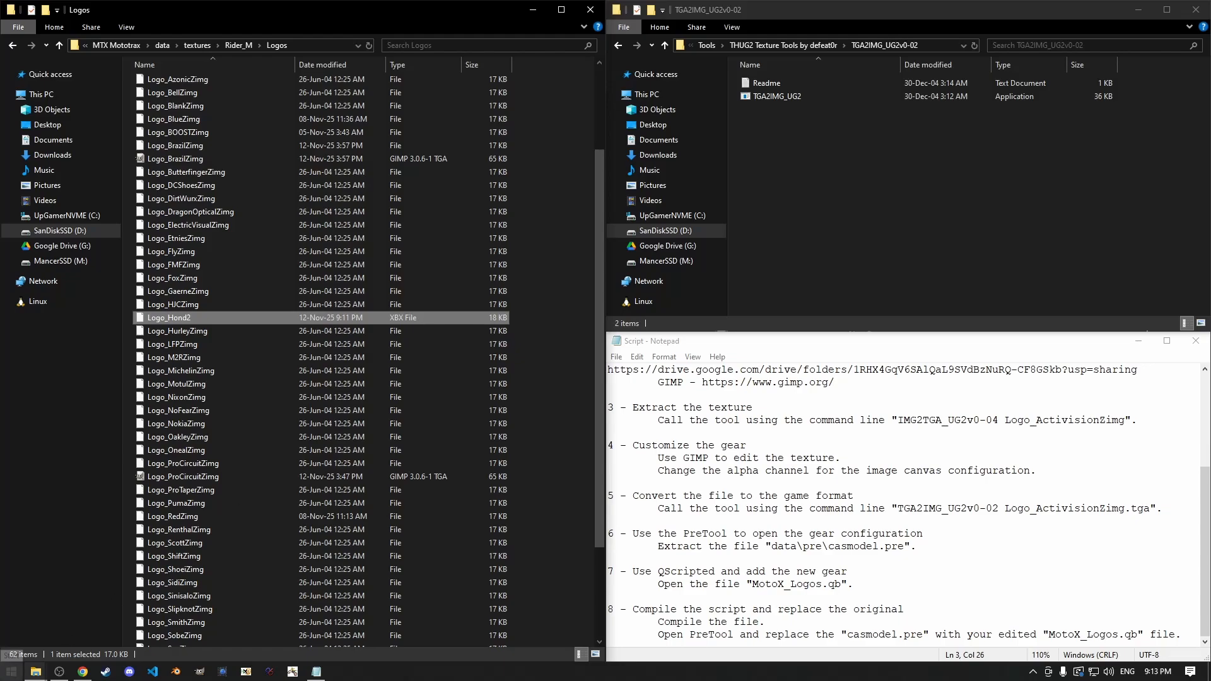
left_click(11, 671)
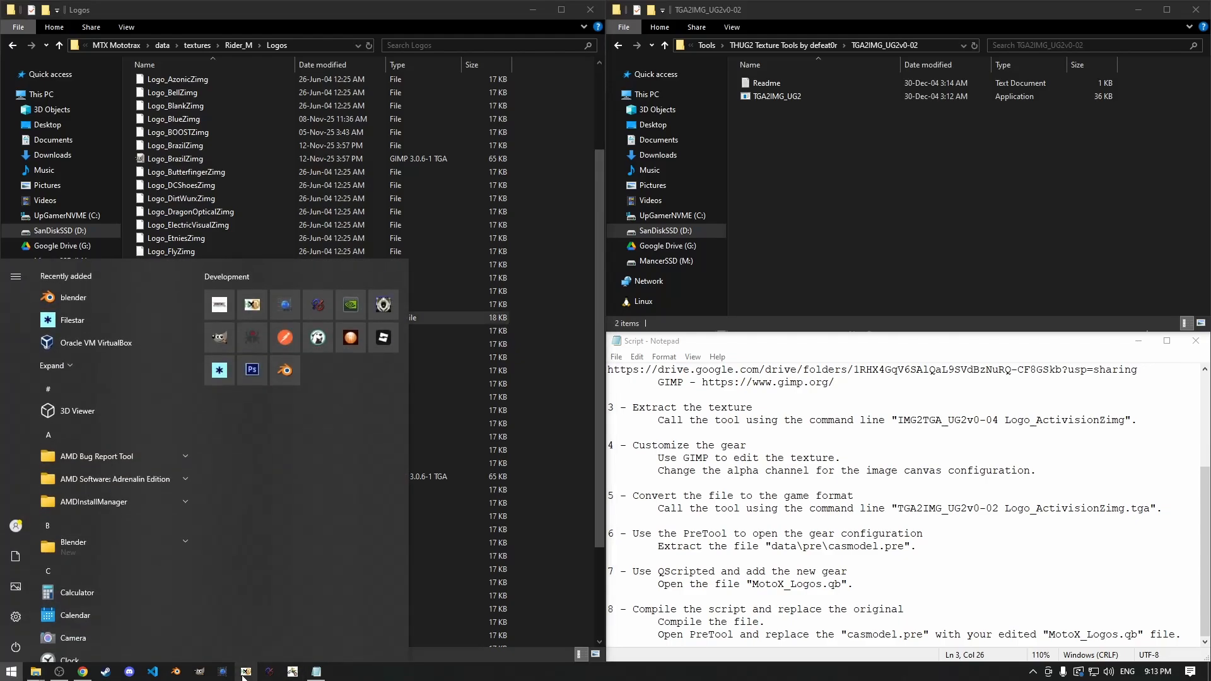
left_click(246, 672)
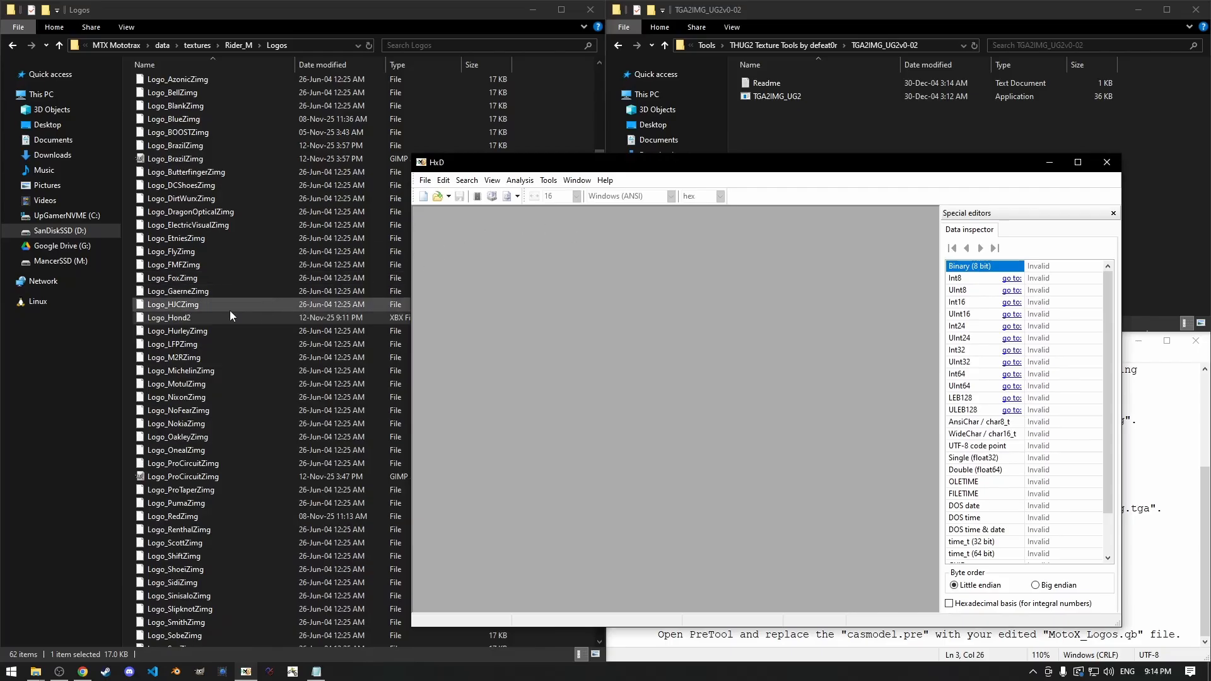
left_click_drag(231, 318, 579, 316)
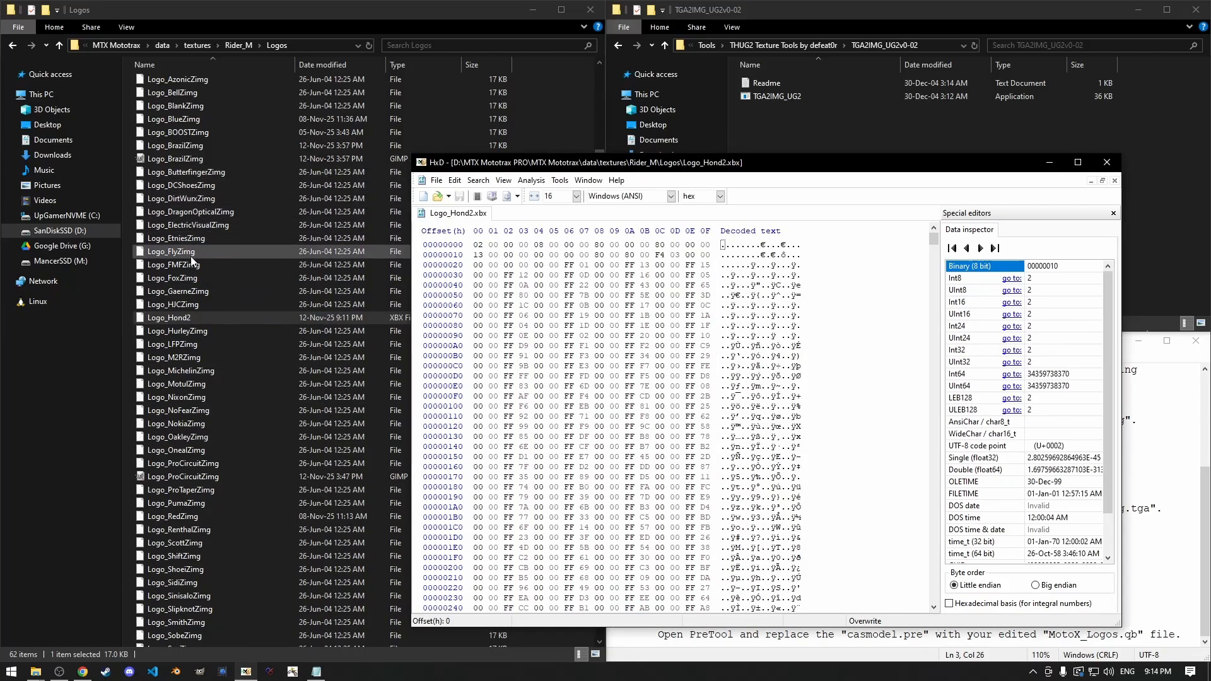
left_click_drag(180, 254, 571, 305)
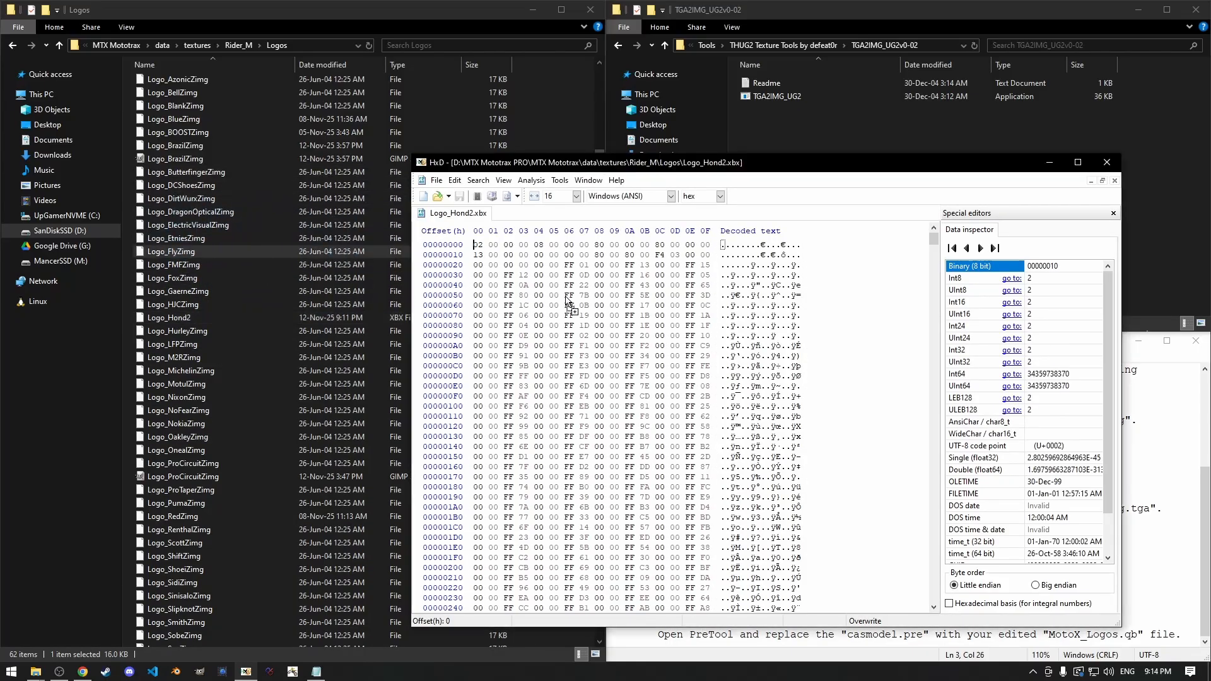
Compare the headers of Logo_Hond2.xbx and Logo_FlyZimg, and copy the first 32 bytes (offsets 00 to 1F) of Logo_FlyZimg
left_click(458, 216)
left_click(529, 213)
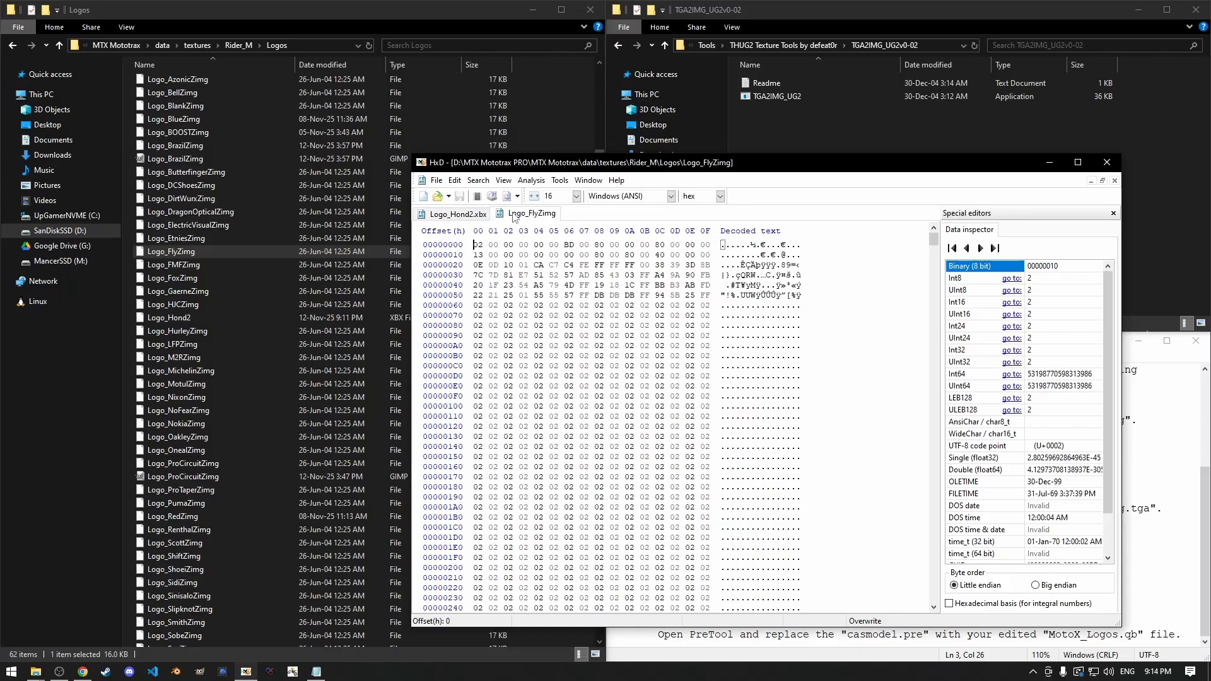
left_click(452, 215)
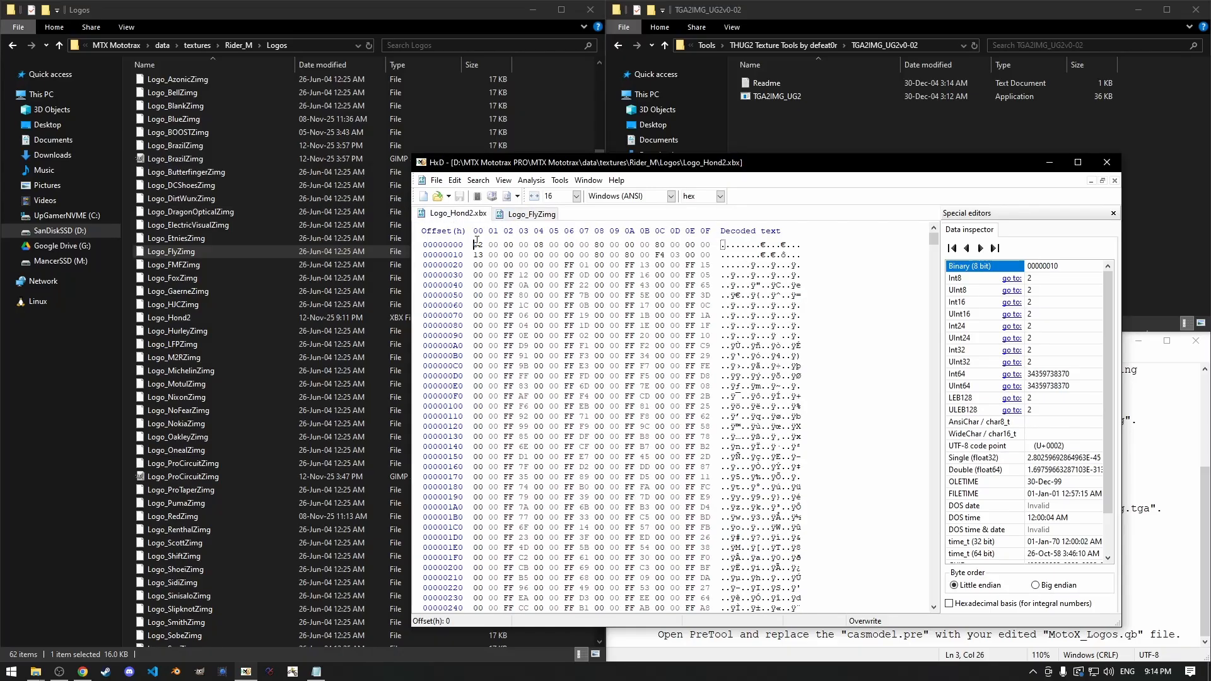
left_click(519, 215)
left_click(459, 215)
left_click(518, 215)
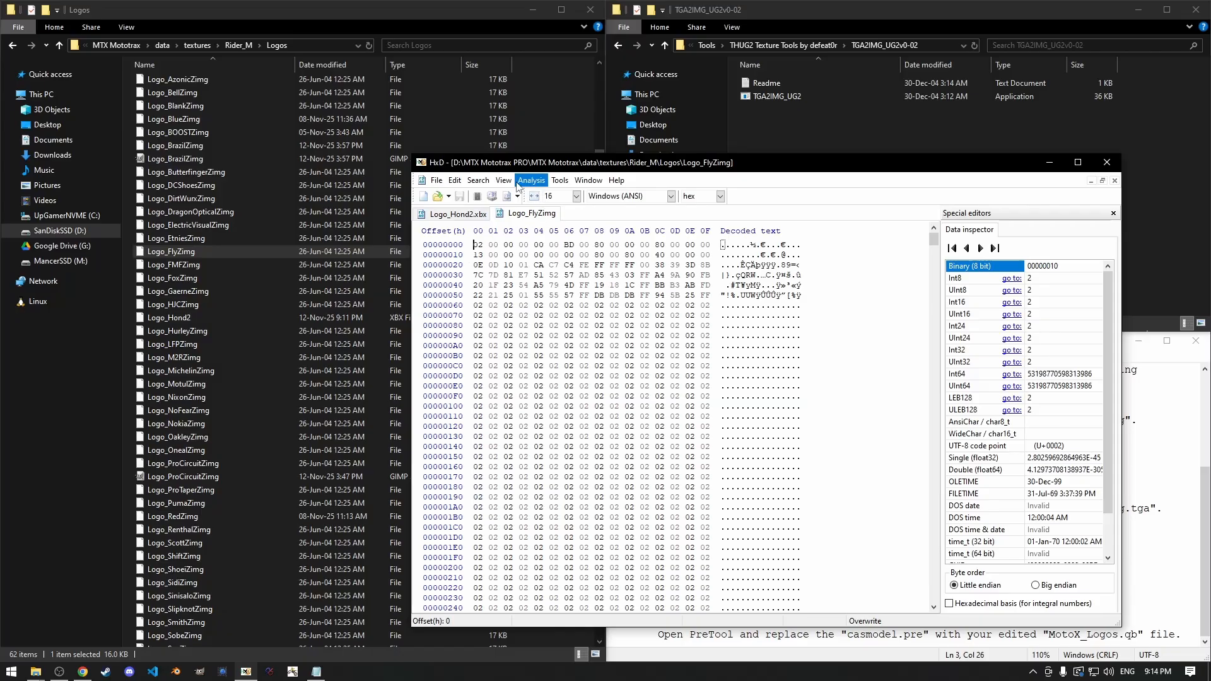
left_click_drag(474, 244, 711, 254)
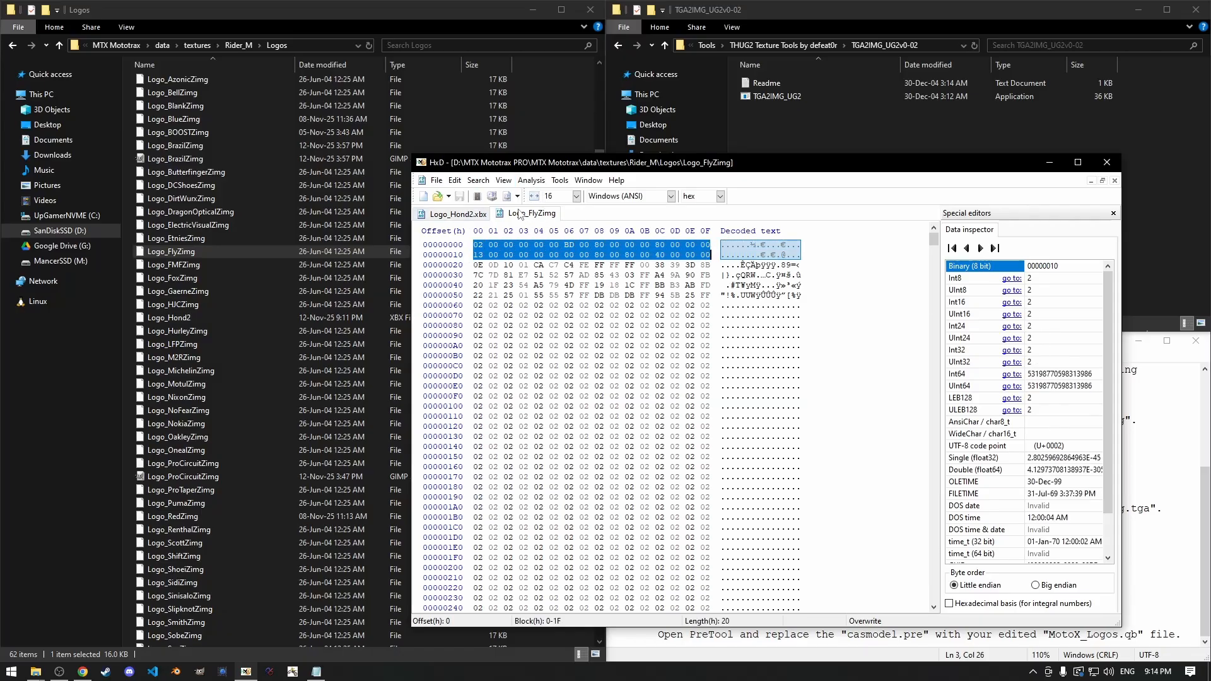
Overwrite the first 32 bytes of Logo_Hond2.xbx with the copied header, save the file and close HxD
left_click(453, 216)
left_click_drag(473, 245, 712, 254)
key("ctrl+v")
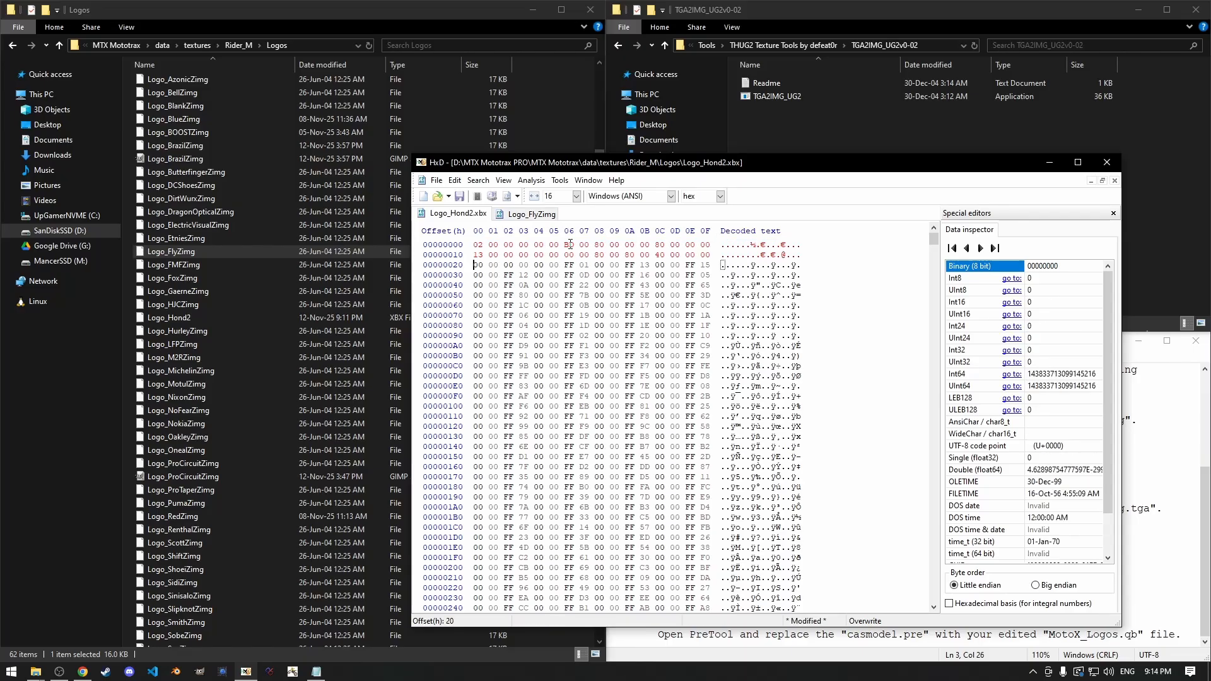
left_click(459, 196)
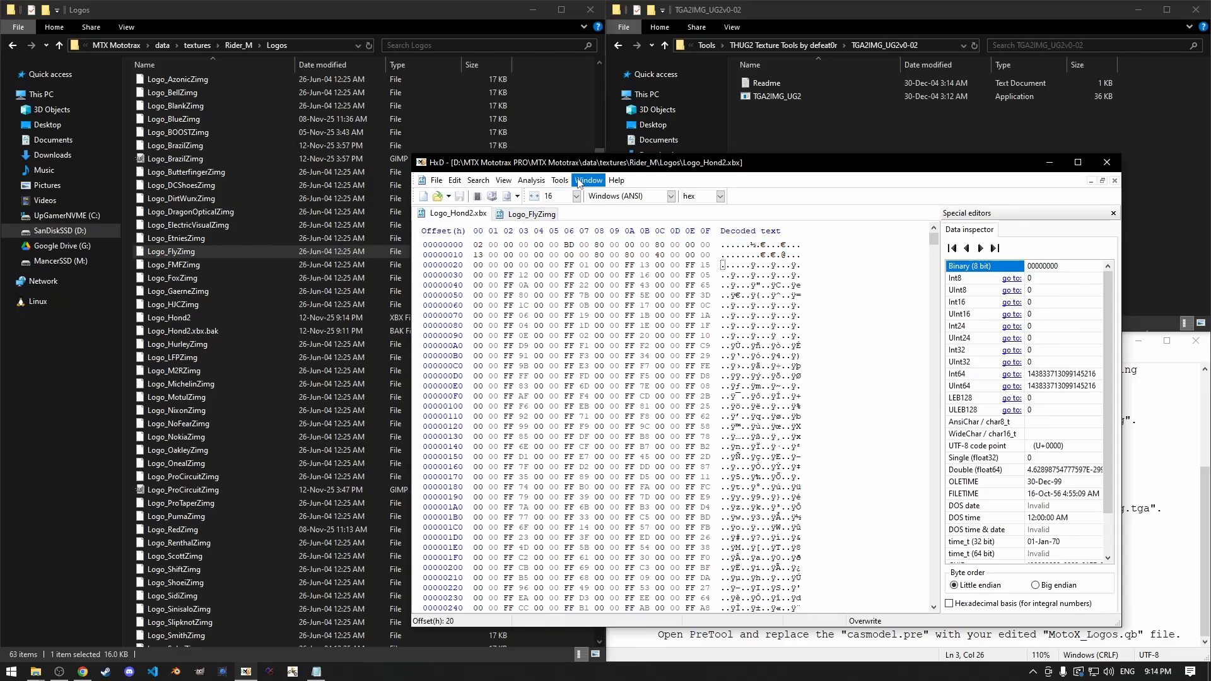
left_click(1110, 166)
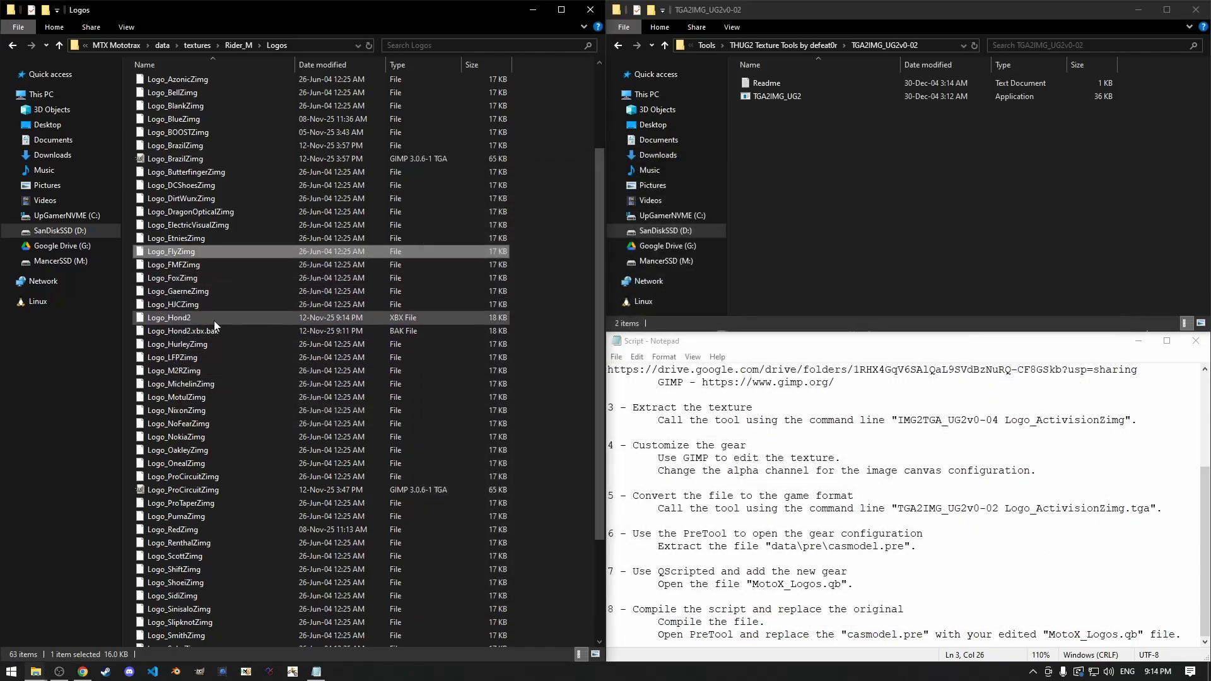
Delete the Logo_Hond2 XBX file from the Logos folder
left_click(204, 334)
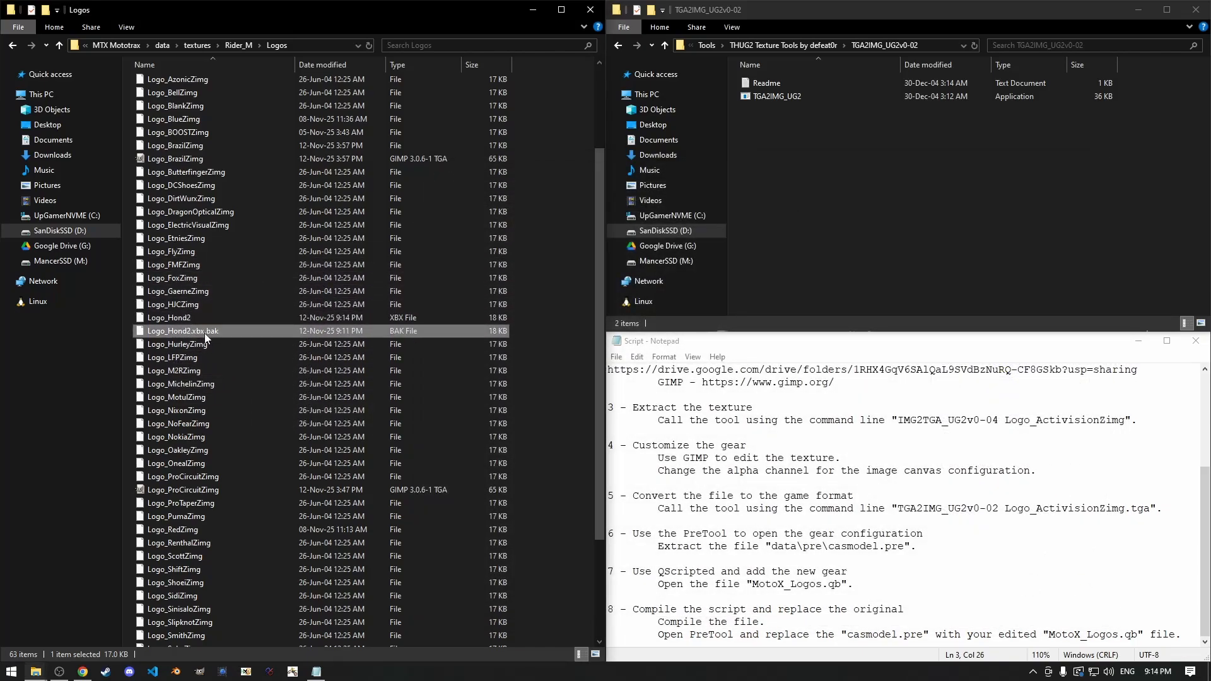
left_click(213, 318)
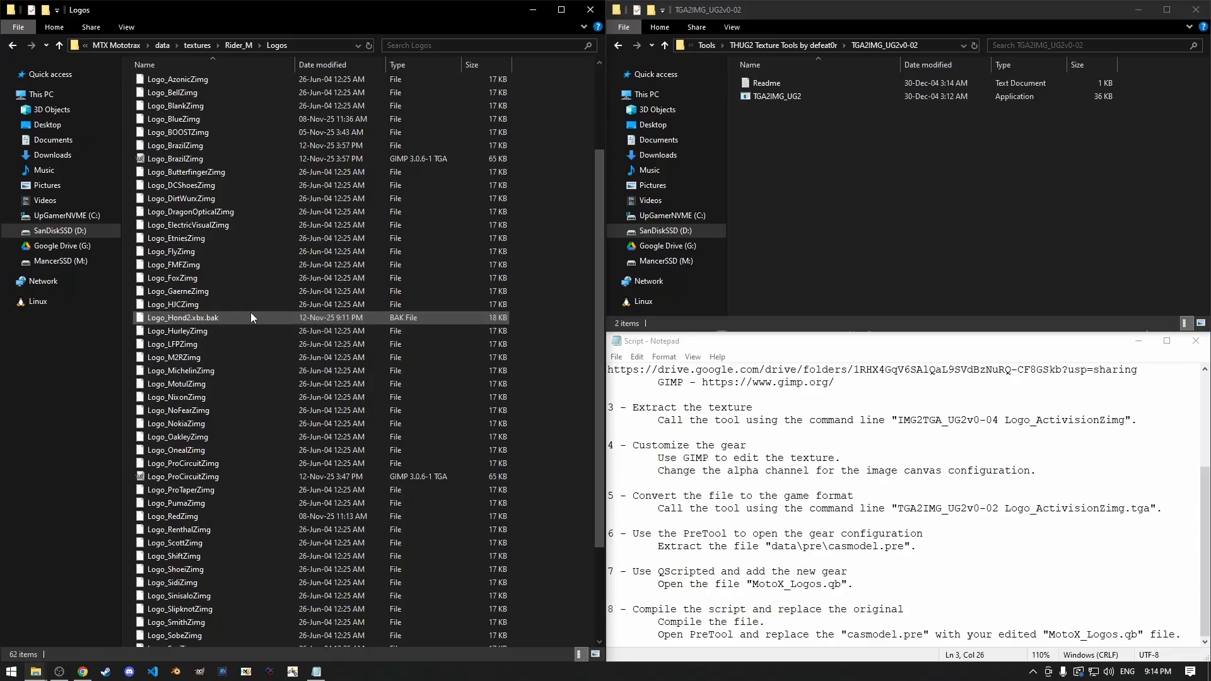
key("Delete")
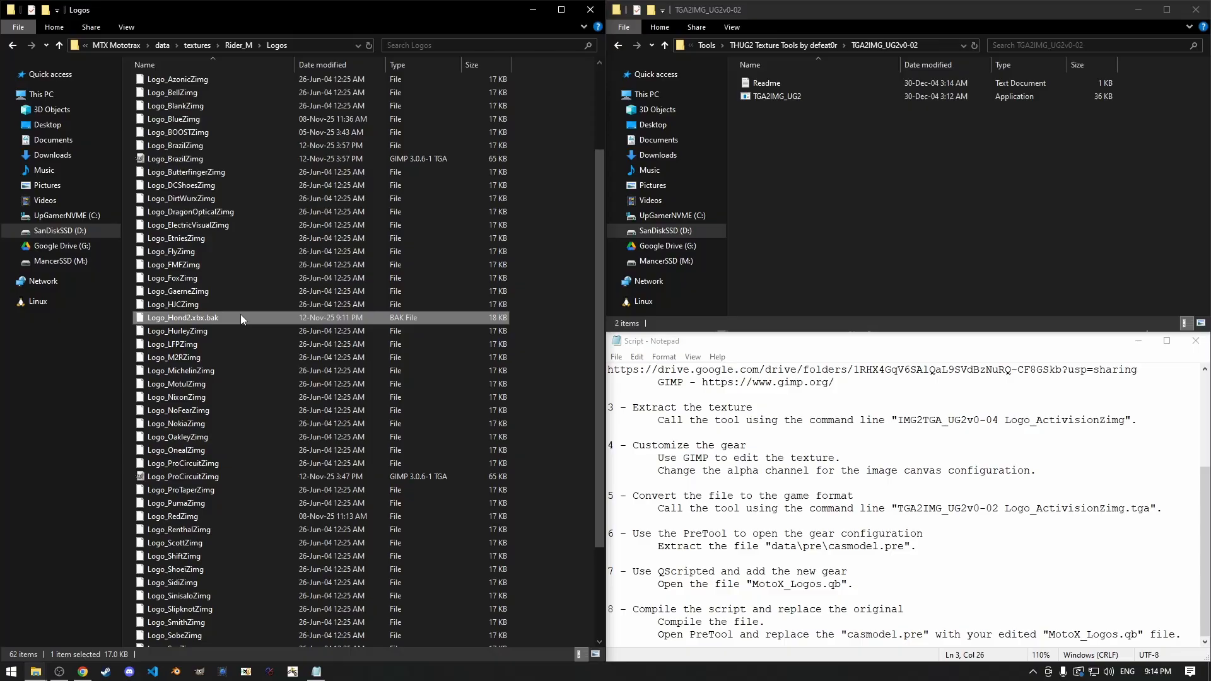
Rename the Logo_Hond2.xbx.bak file in the Logos folder to Logo_HondaZimg
key("F2")
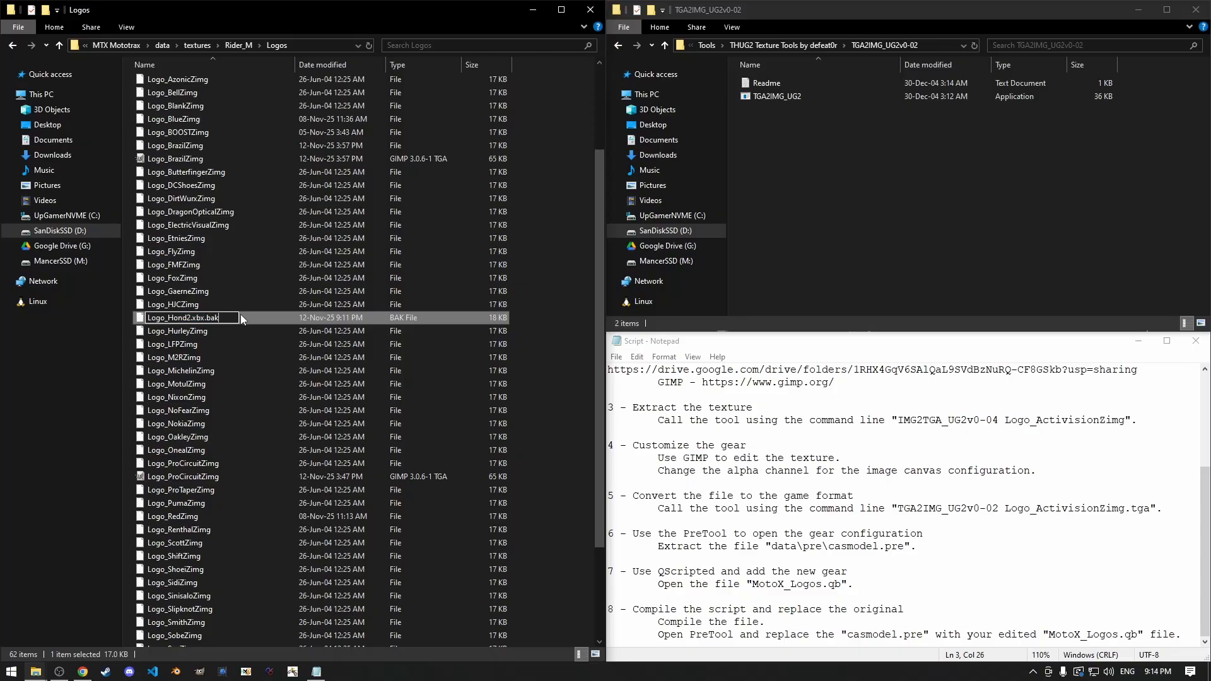
key("BackSpace")
key("BackSpace")
key("BackSpace")
key("BackSpace")
key("BackSpace")
key("BackSpace")
key("BackSpace")
type("aZ")
key("Return")
key("Return")
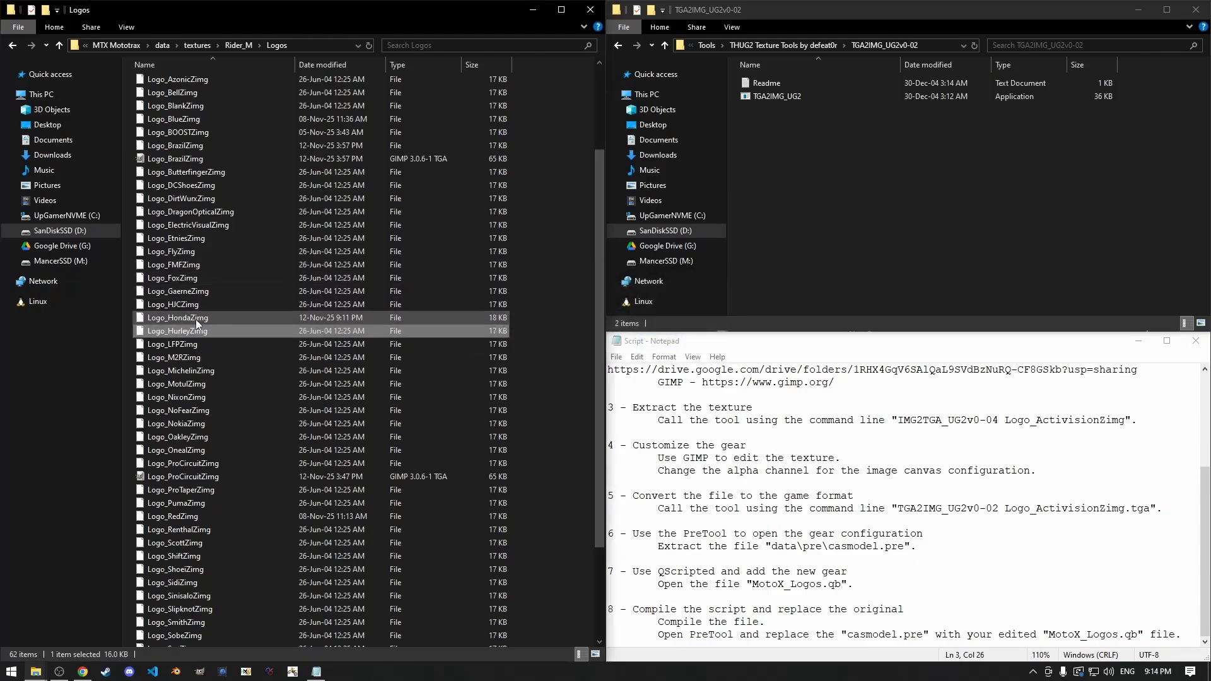
Try to convert Logo_Yamaha.tga with TGA2IMG_UG2, choosing THUG2 format (1) and compression (y), and close the converter
scroll(378, 360, "down", 3)
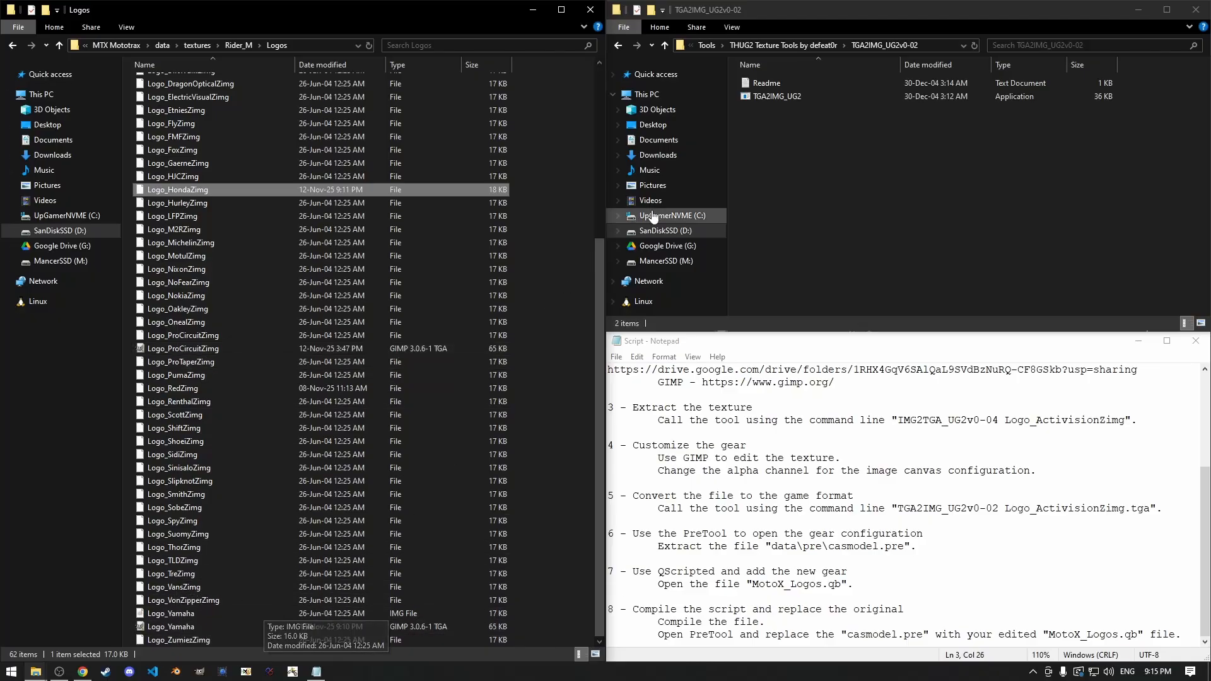
double_click(808, 100)
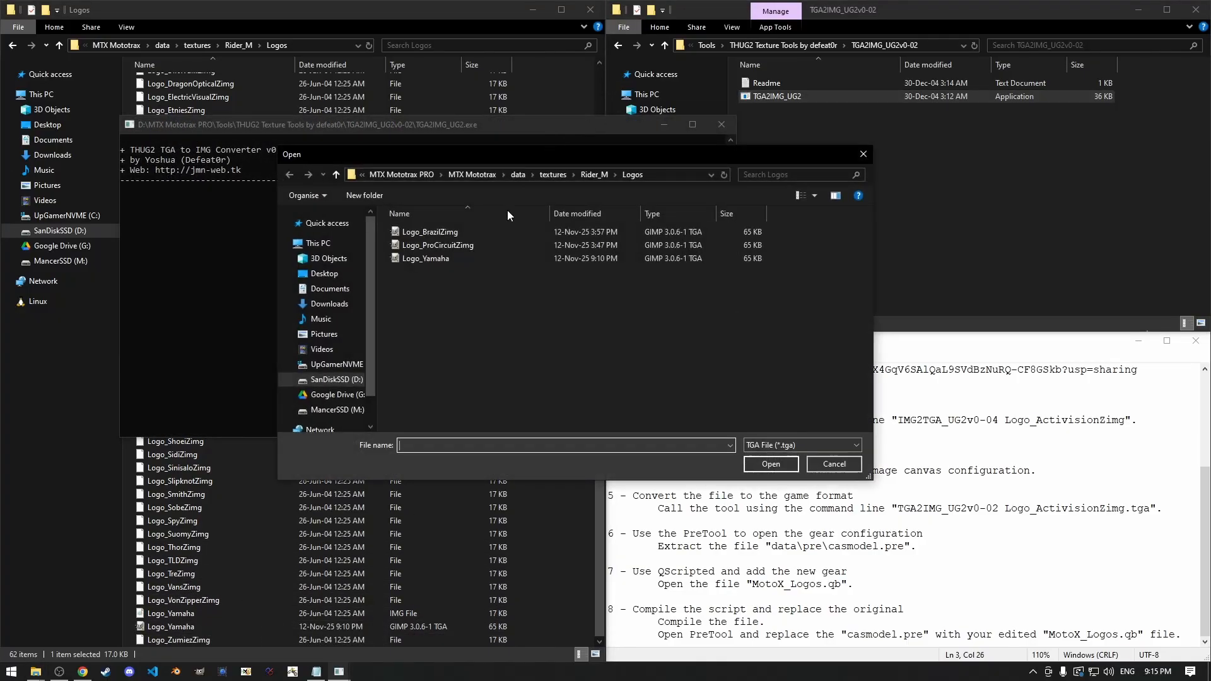
double_click(447, 262)
left_click(319, 220)
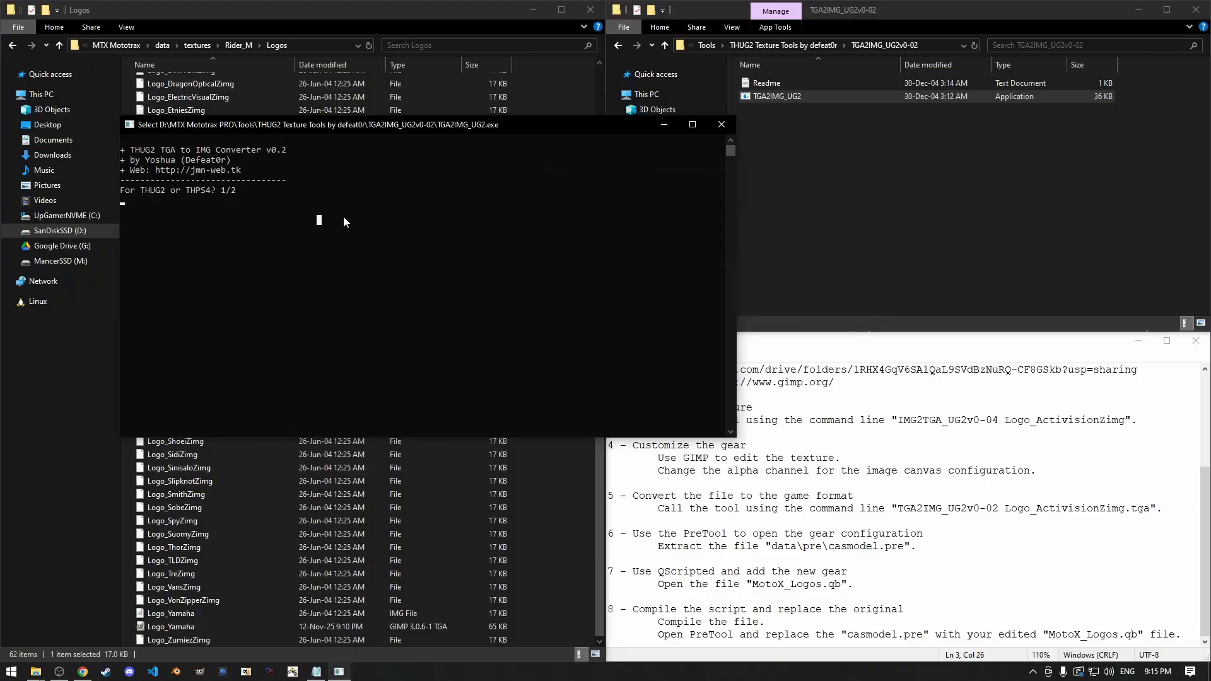
type("1")
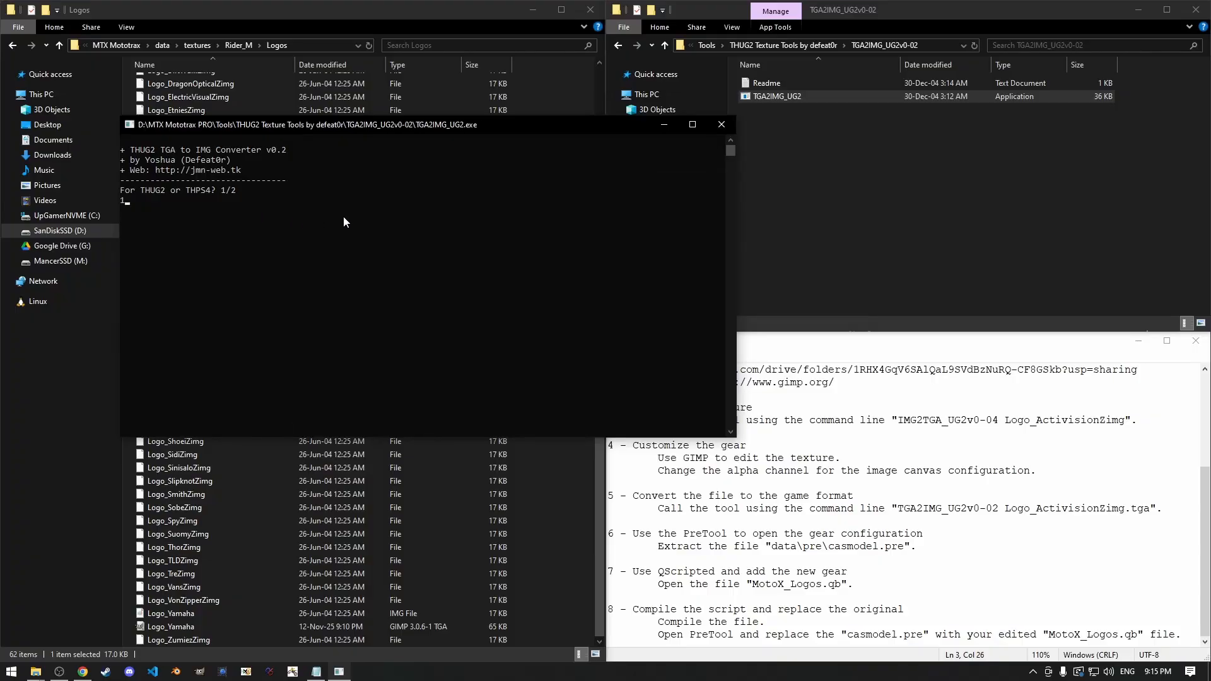
key("Return")
type("y")
key("Return")
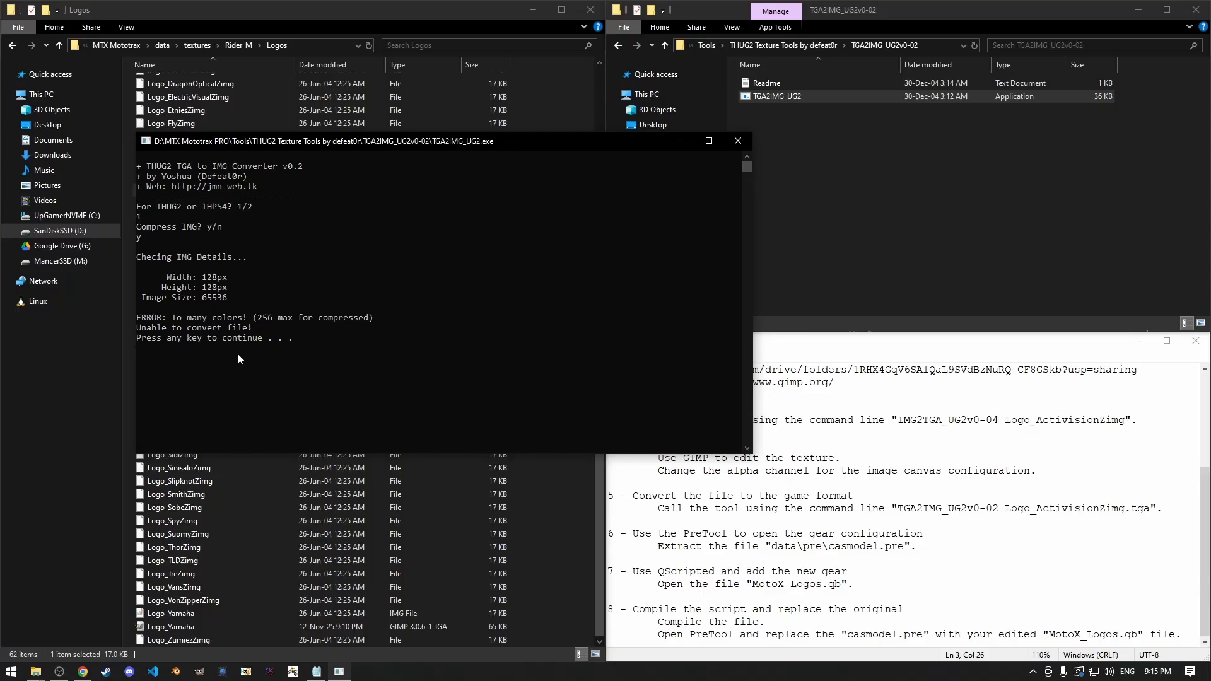
left_click(738, 141)
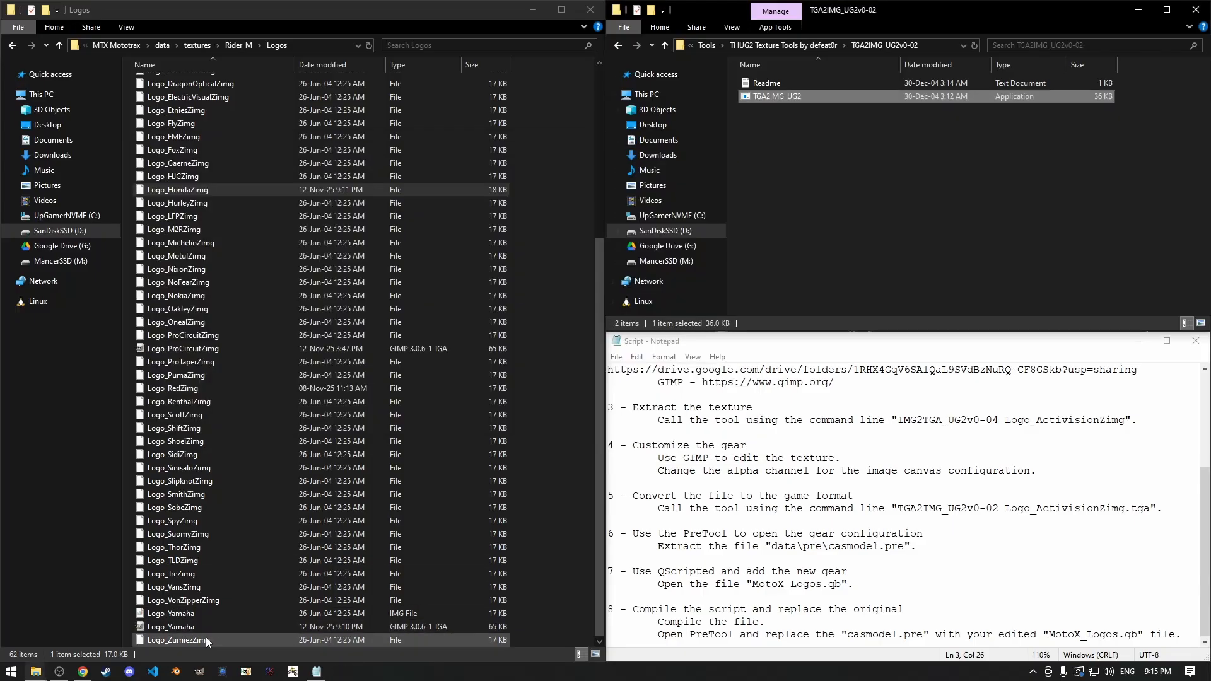
Open Logo_Yamaha.tga in GIMP and posterize it with 10 posterize levels
double_click(209, 628)
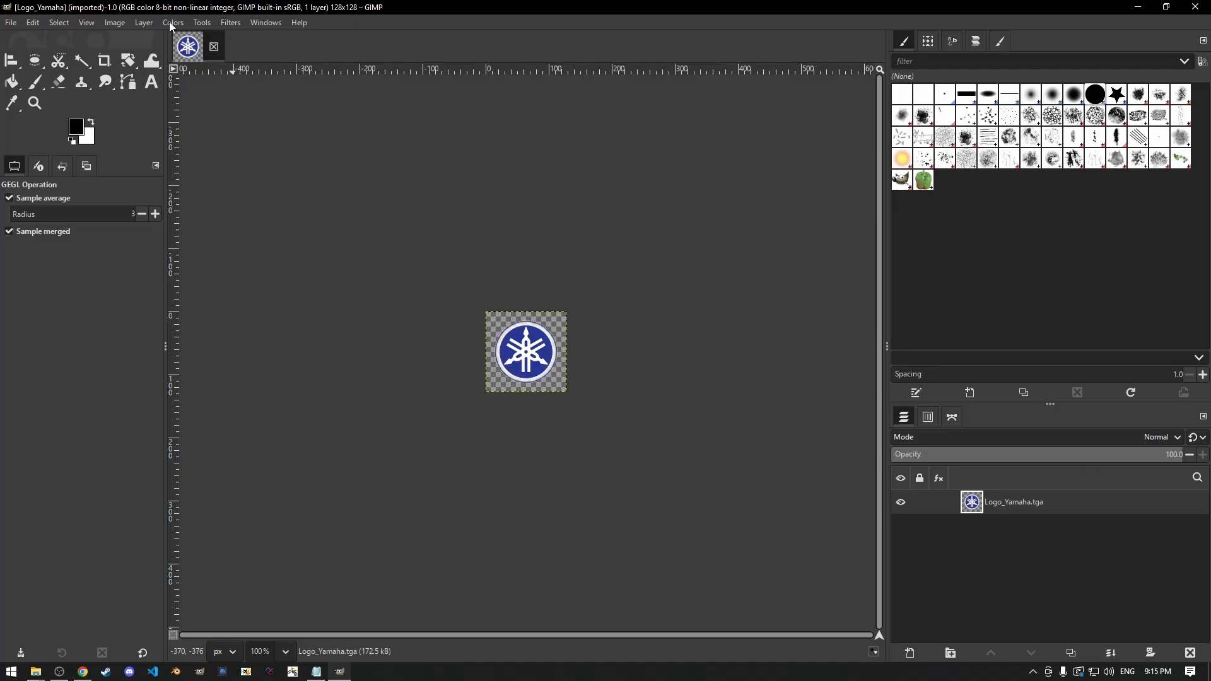
left_click(170, 23)
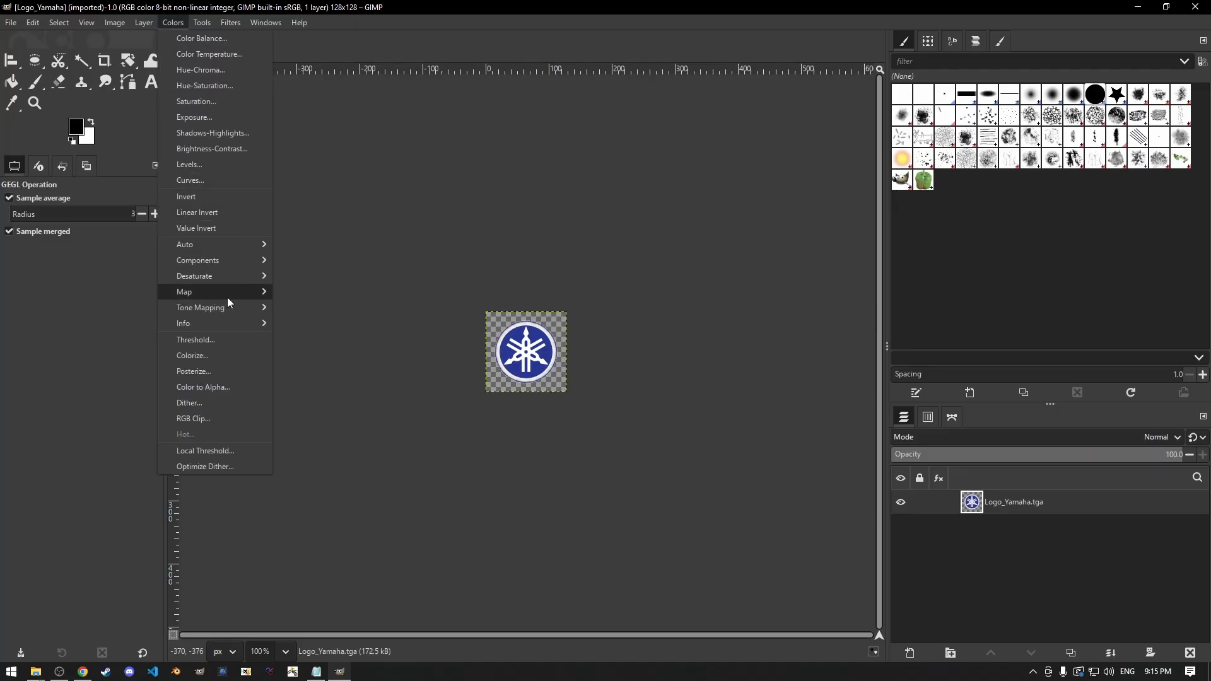
left_click(231, 371)
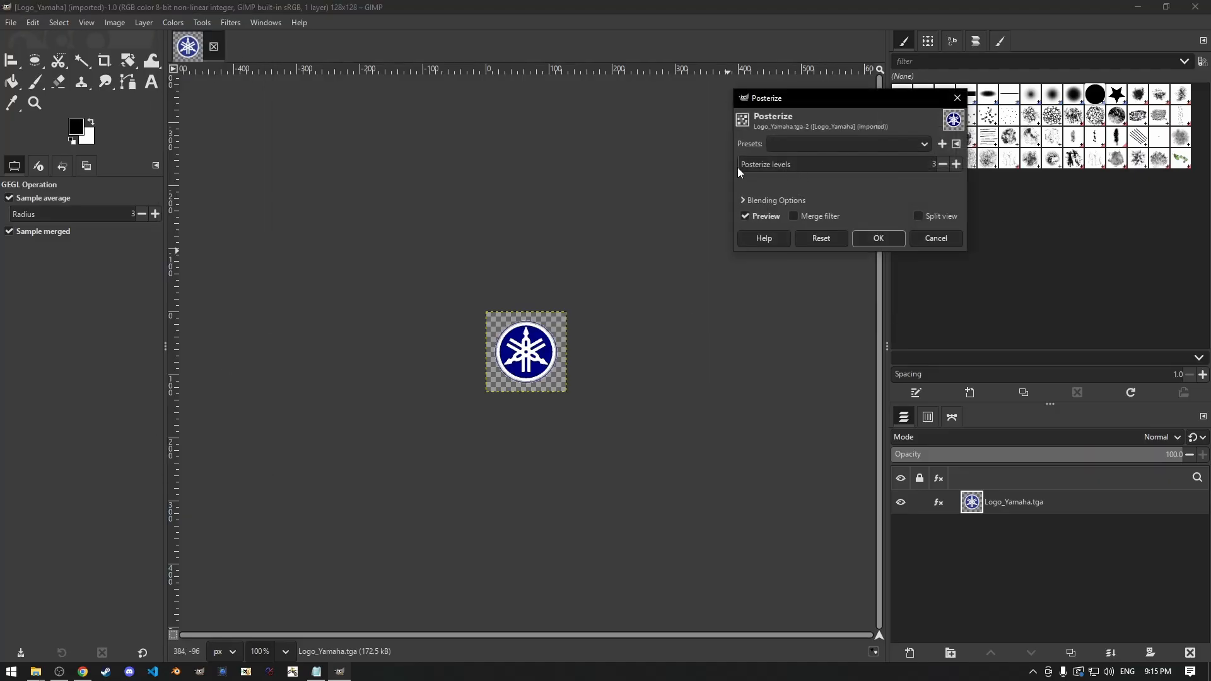
left_click(956, 166)
left_click(956, 165)
left_click(955, 165)
left_click(956, 165)
left_click(956, 165)
left_click(956, 165)
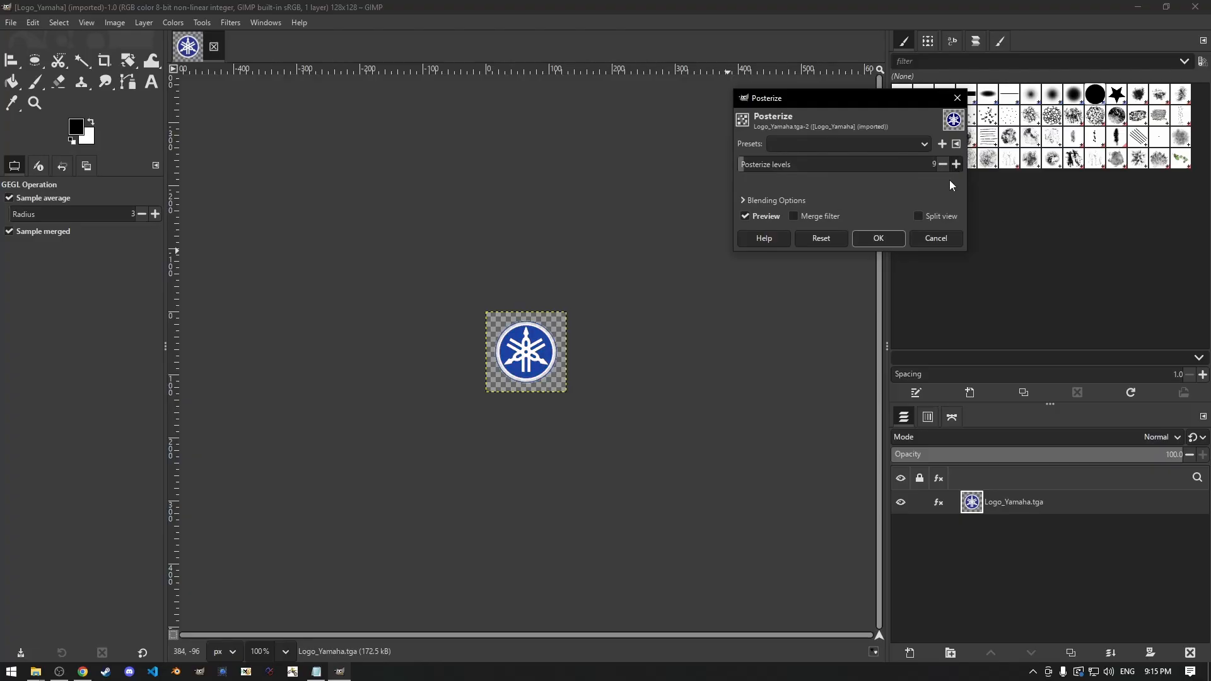
left_click(955, 164)
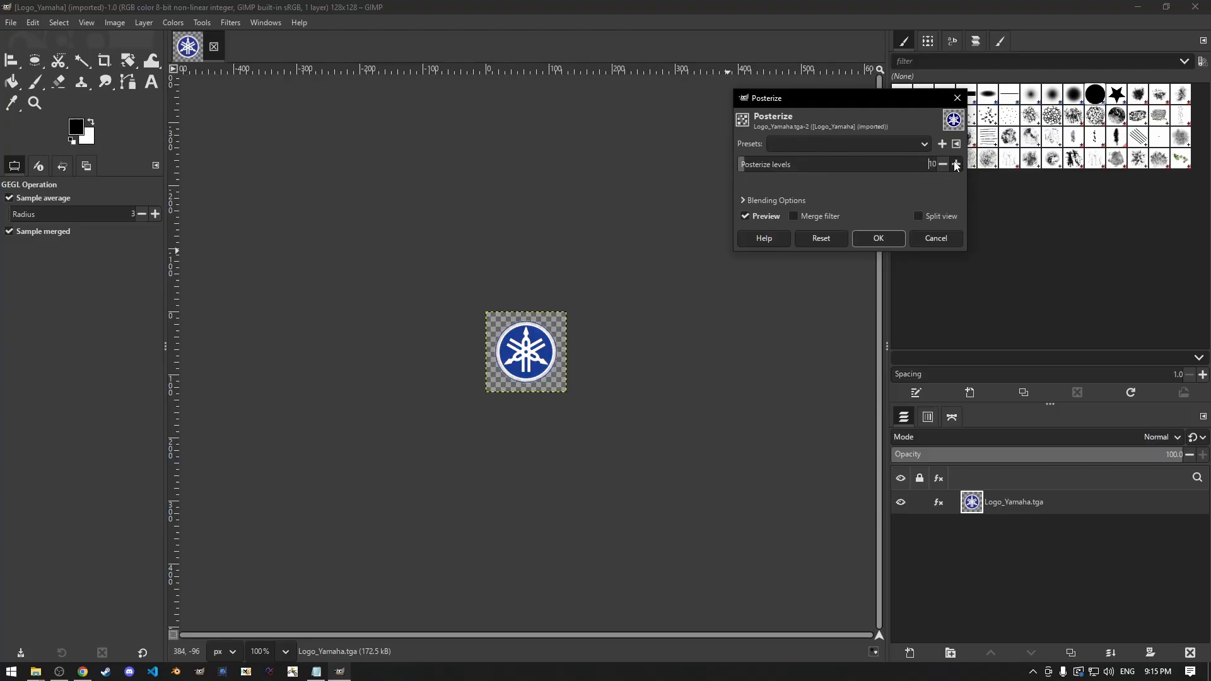
left_click(878, 239)
scroll(535, 357, "up", 8)
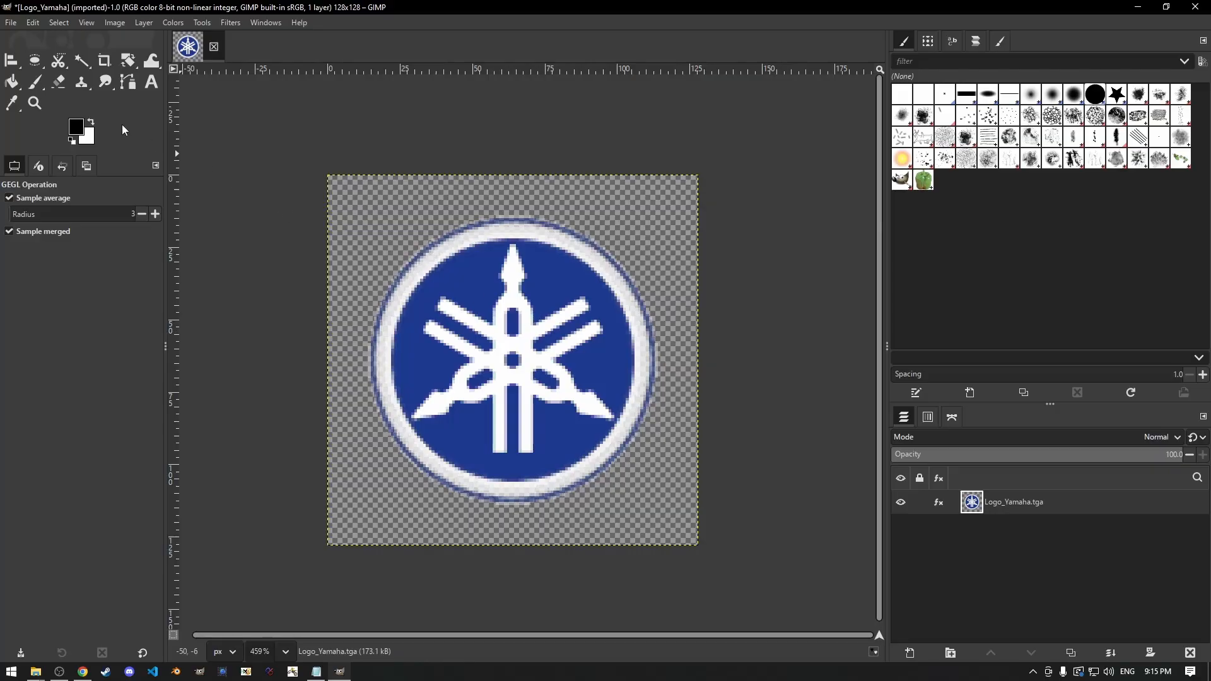
Overwrite Logo_Yamaha.tga with the posterized image and quit GIMP, discarding the unsaved project changes
left_click(11, 23)
left_click(66, 198)
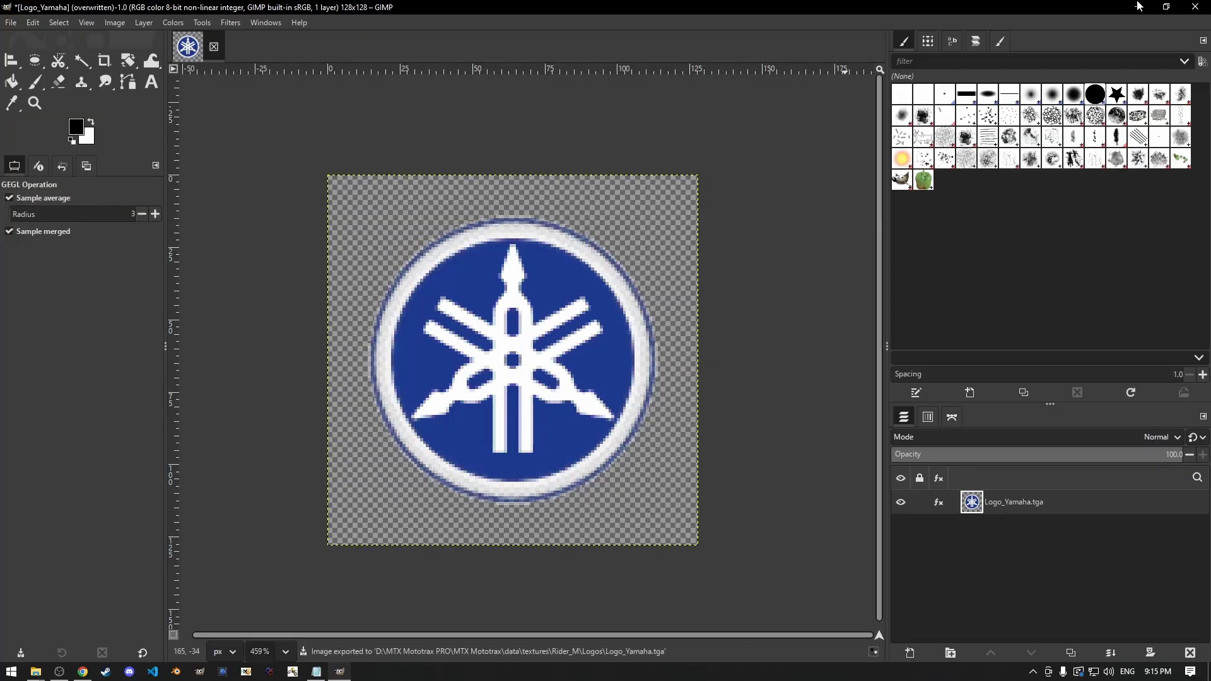
left_click(1195, 7)
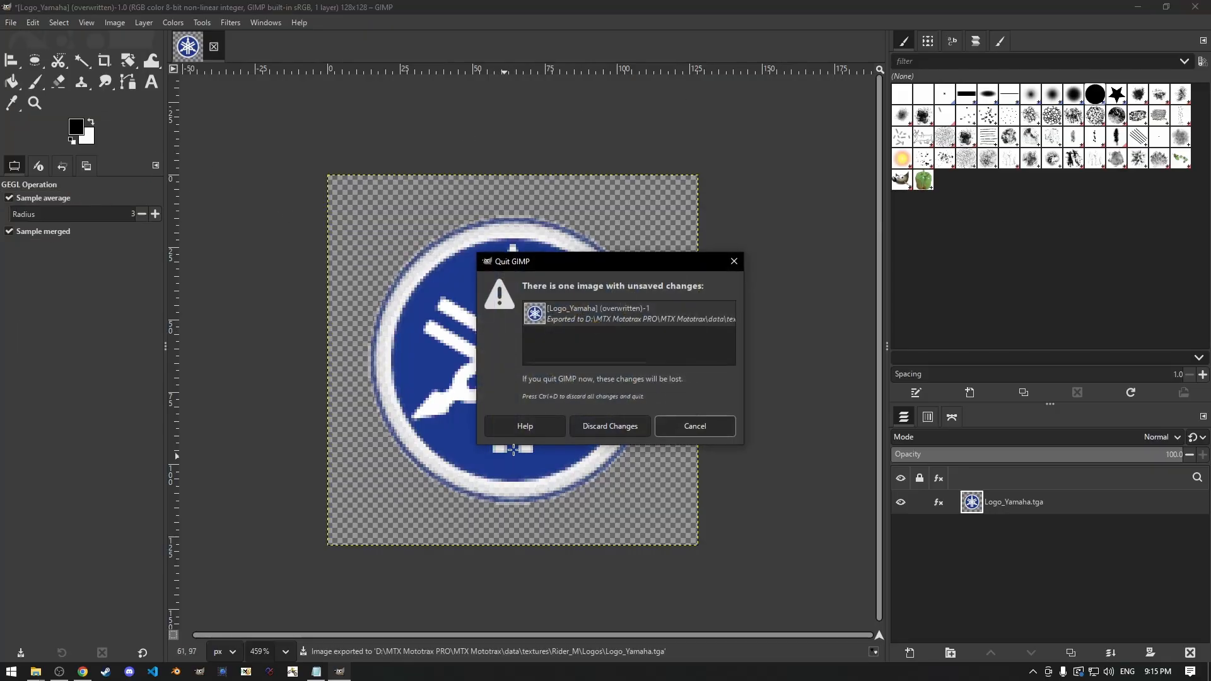
left_click(610, 423)
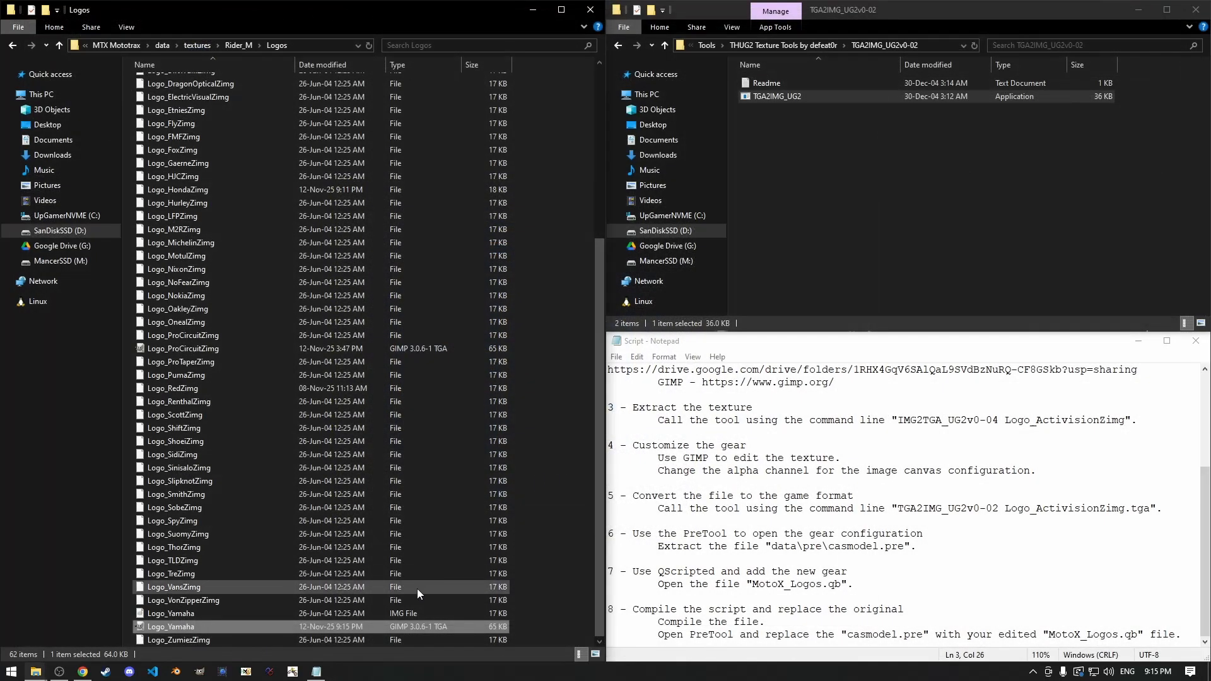
Convert the posterized Logo_Yamaha.tga with TGA2IMG_UG2 using THUG2 format (1) and compression (y), and close the converter
double_click(814, 96)
left_click(459, 260)
double_click(459, 259)
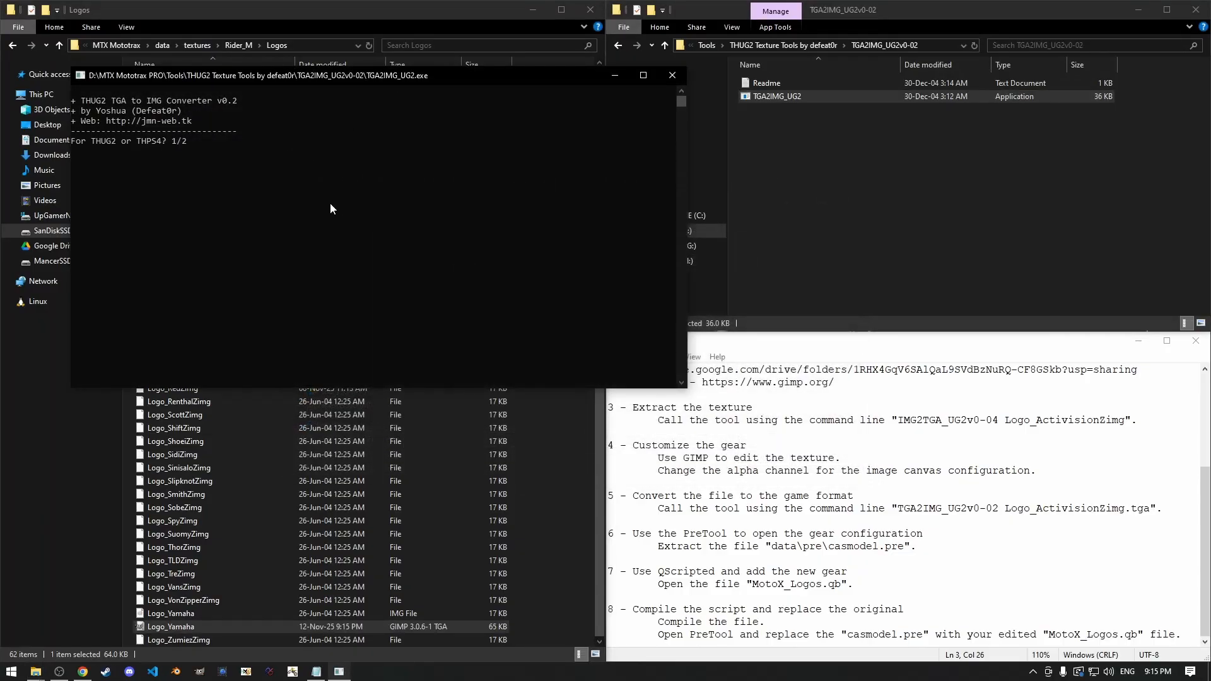
type("1")
key("Return")
type("y")
key("Return")
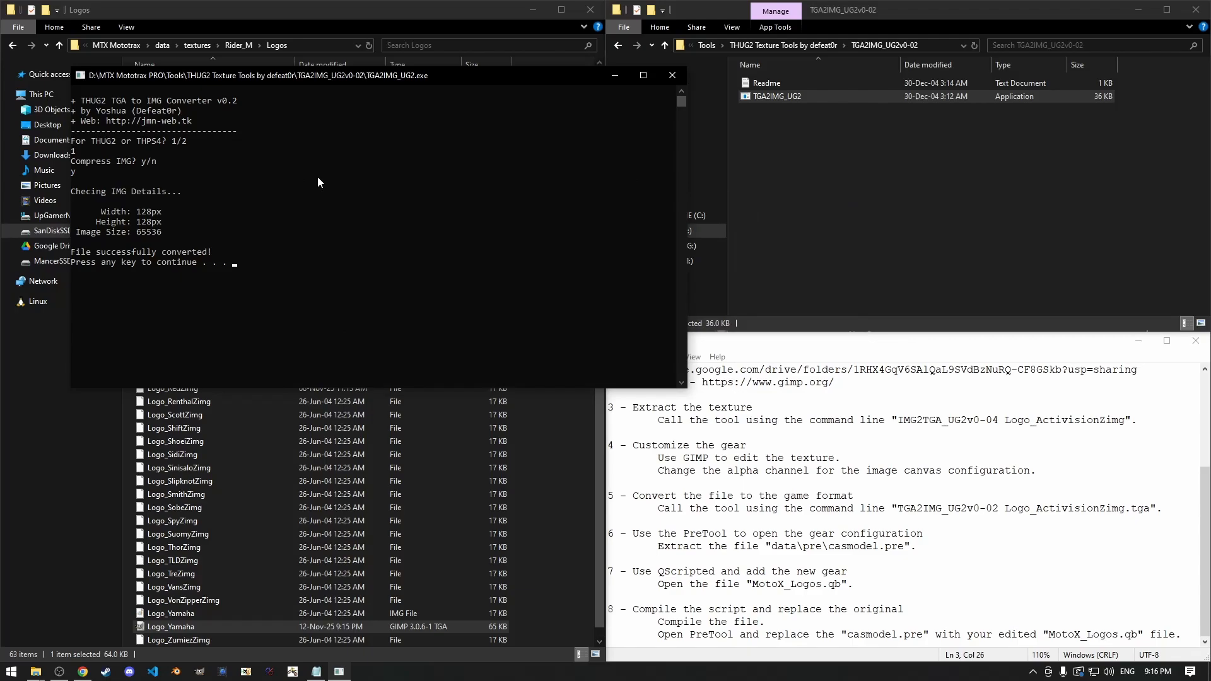
left_click(275, 261)
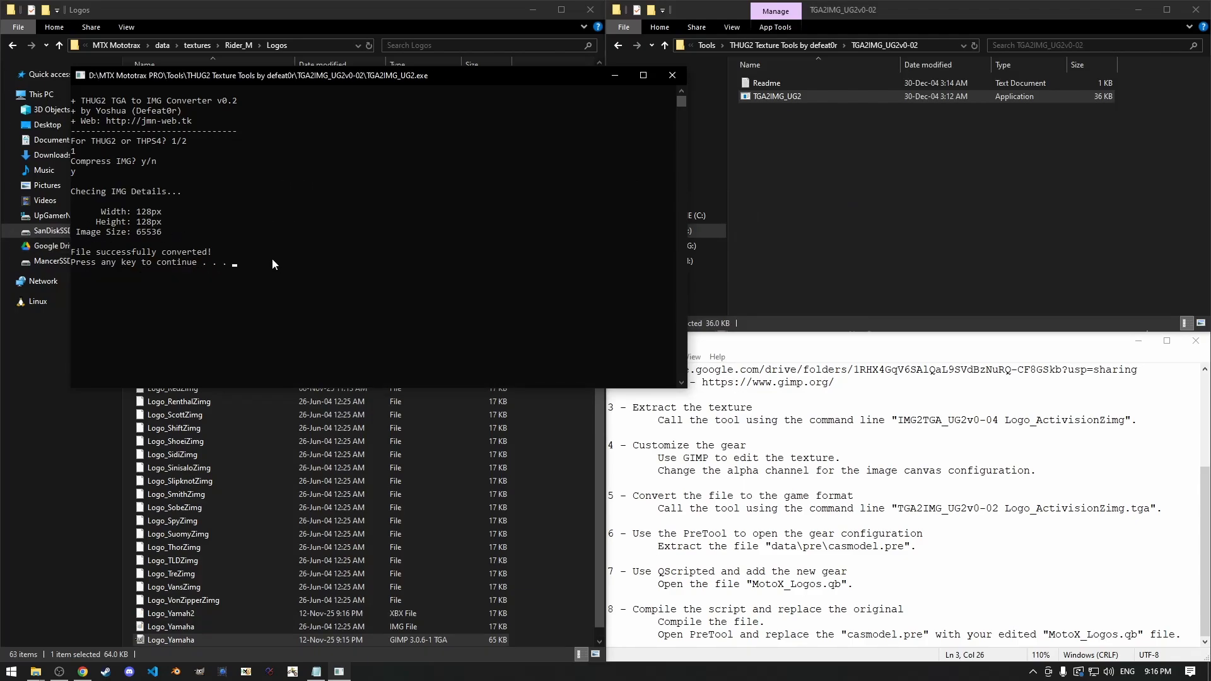
left_click(673, 77)
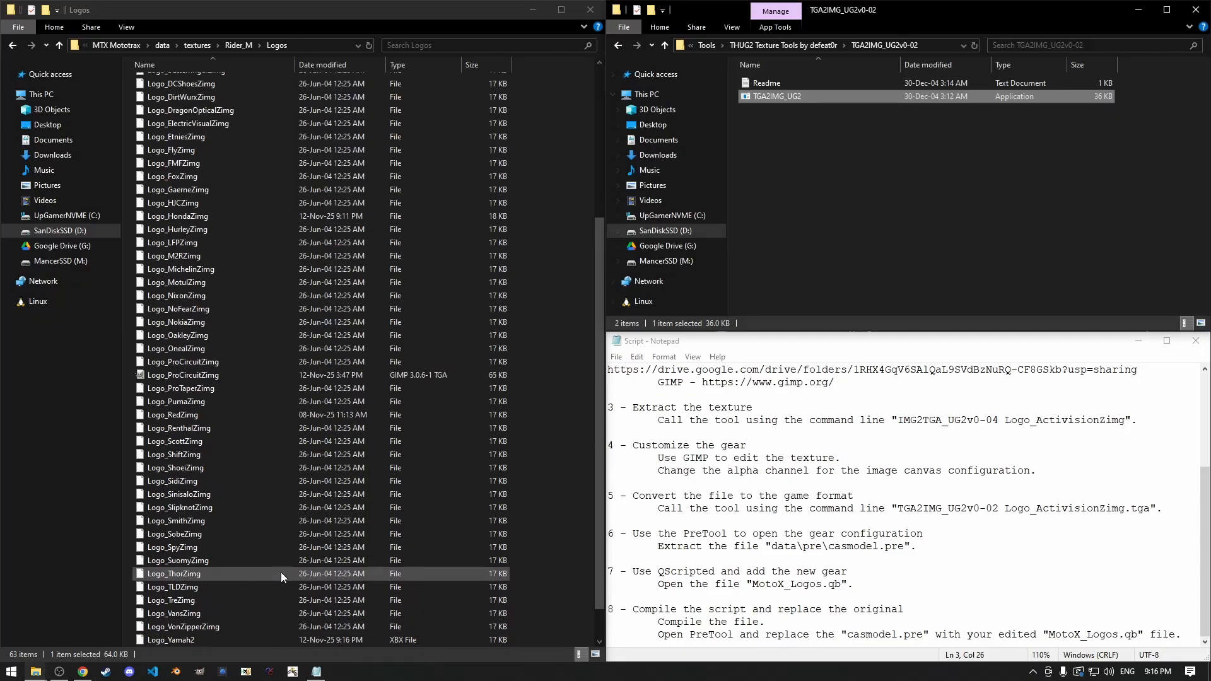
Delete the Logo_Yamaha TGA and Logo_Yamaha IMG files from the Logos folder
left_click(328, 642)
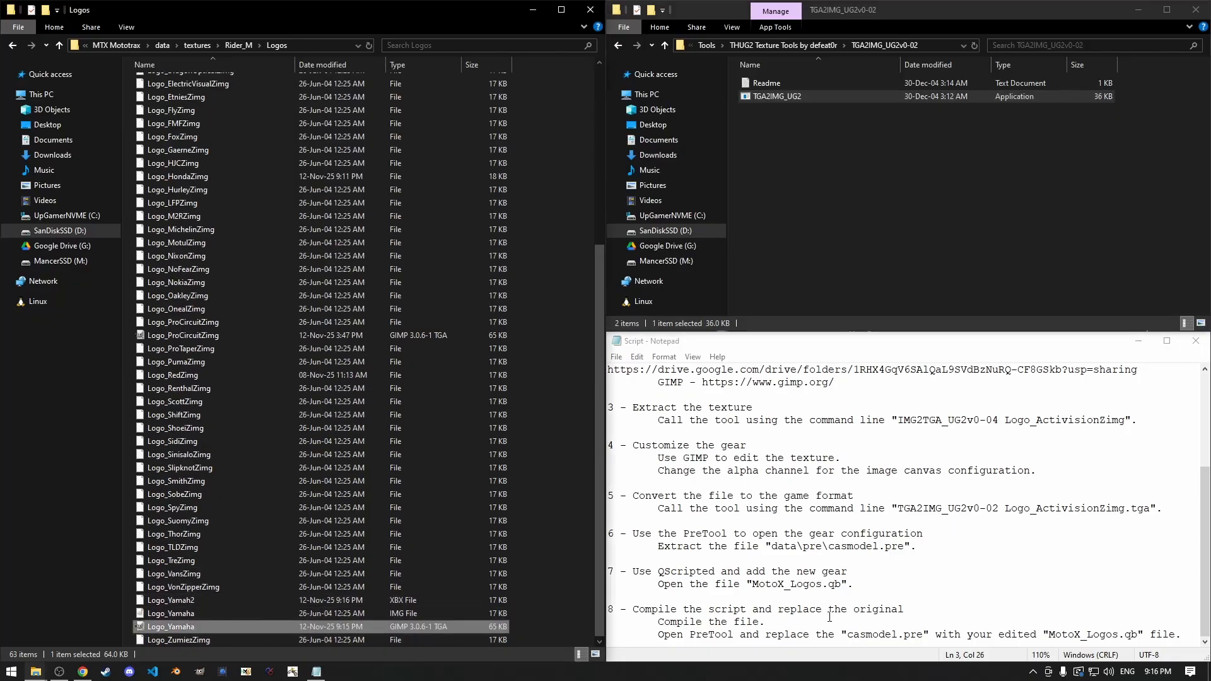
key("Delete")
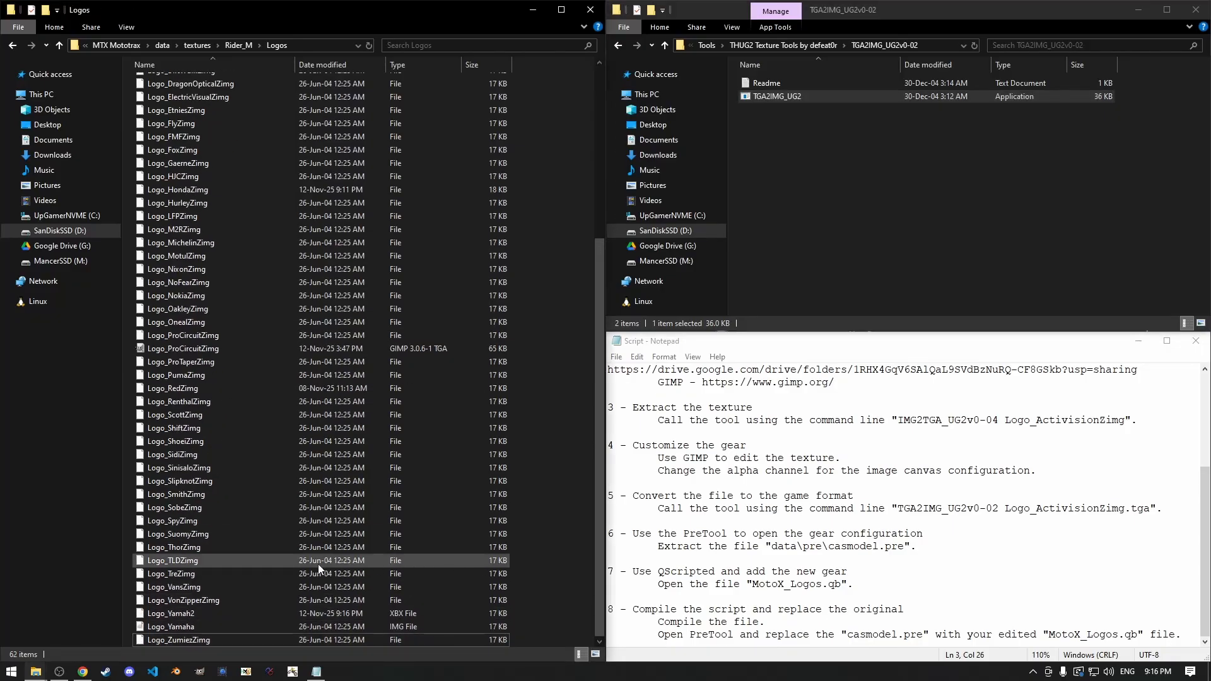
left_click(207, 626)
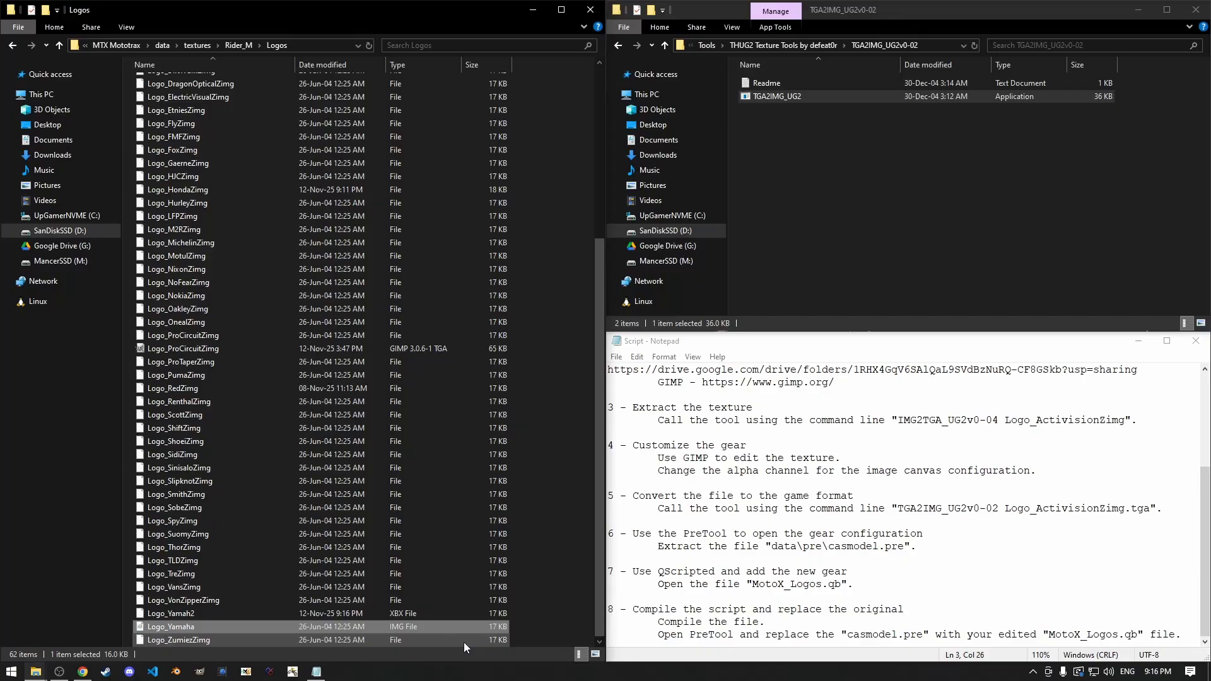
key("Delete")
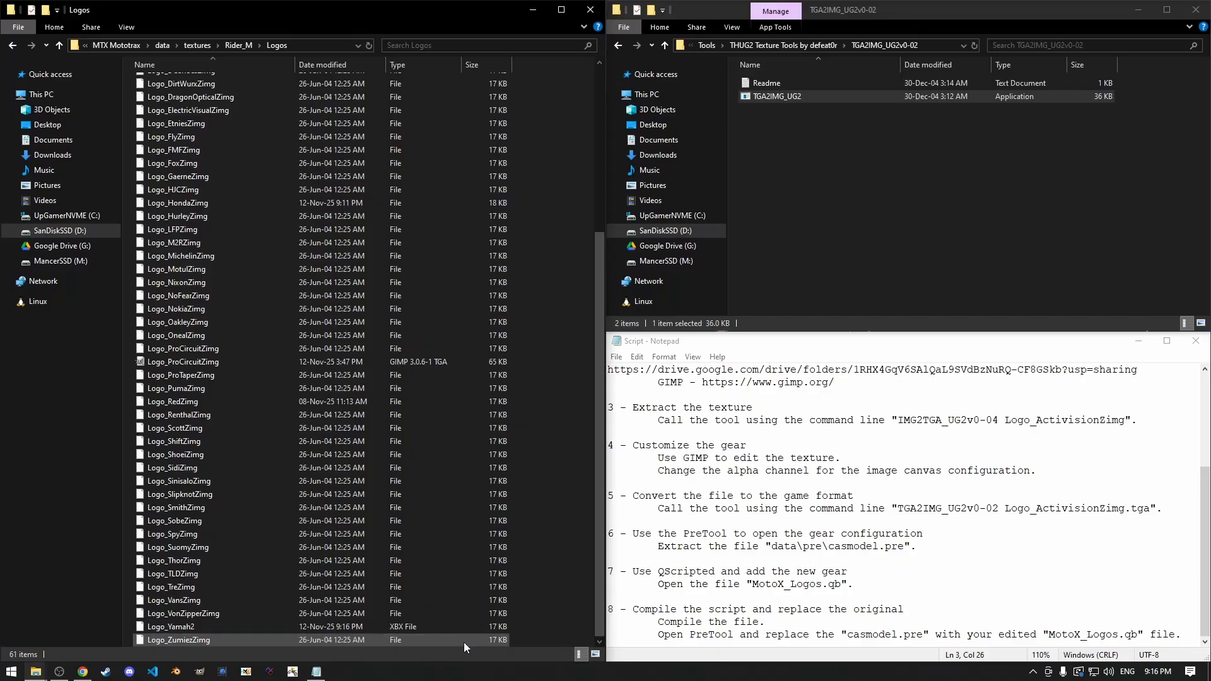
Open Logo_Yamah2.xbx and Logo_HondaZimg from the Logos folder in HxD
left_click(233, 627)
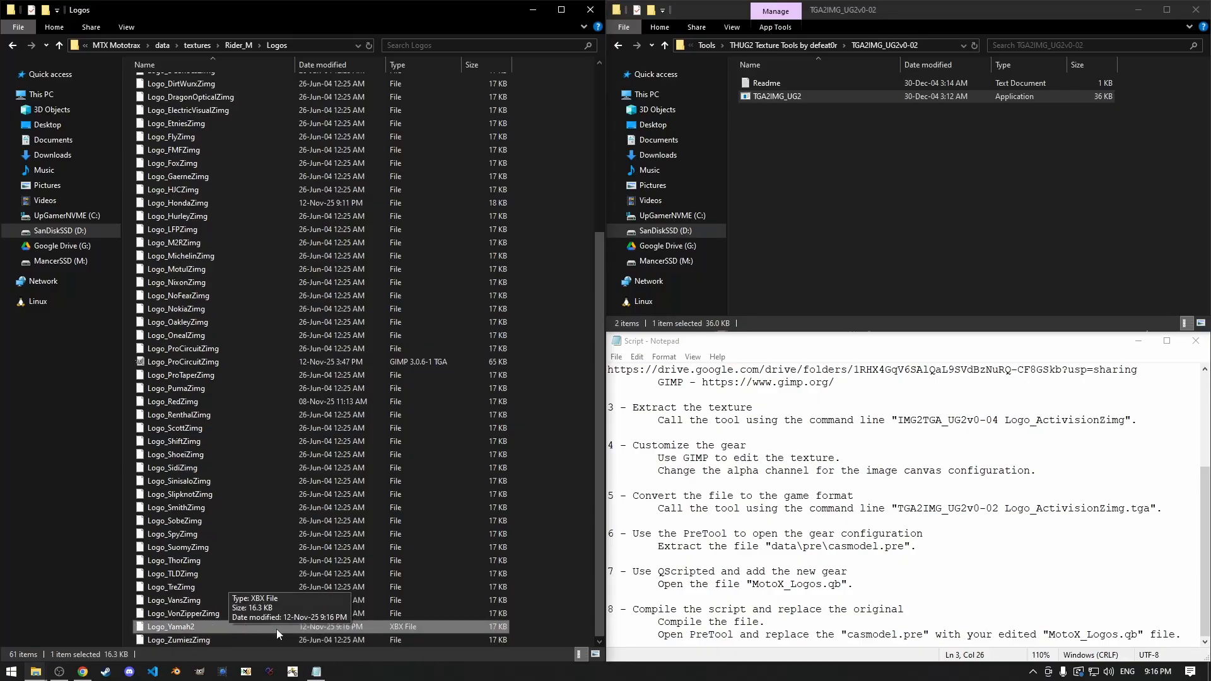
left_click_drag(275, 628, 454, 468)
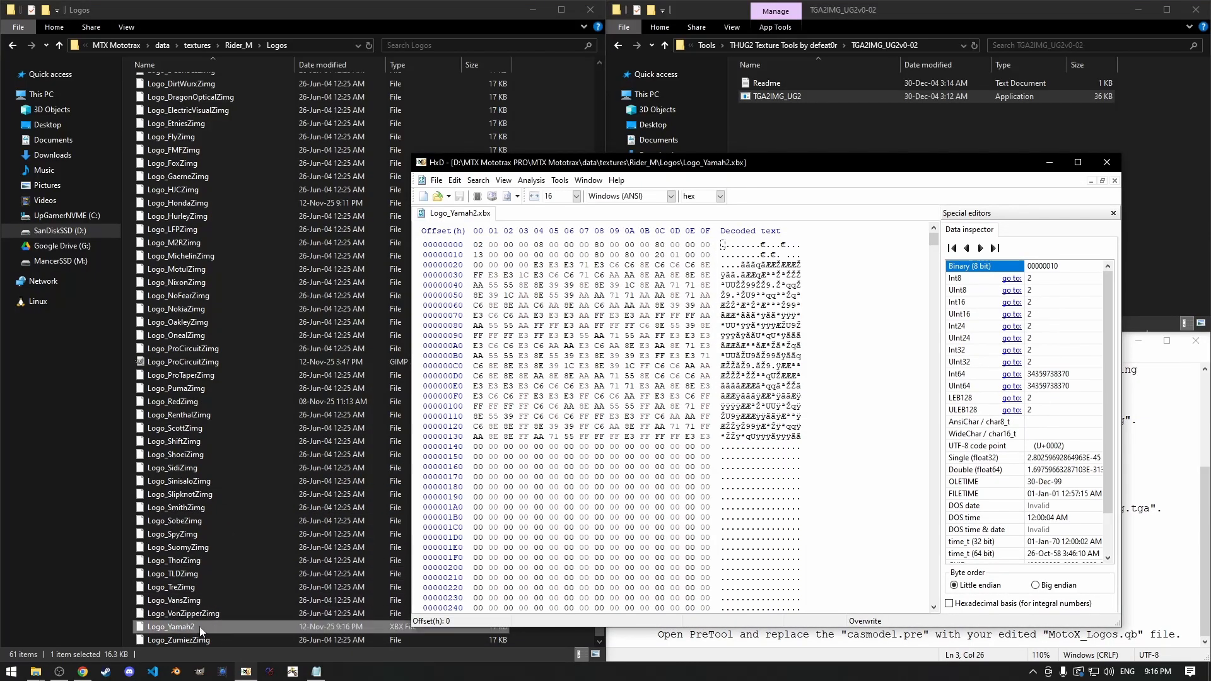
scroll(247, 414, "up", 6)
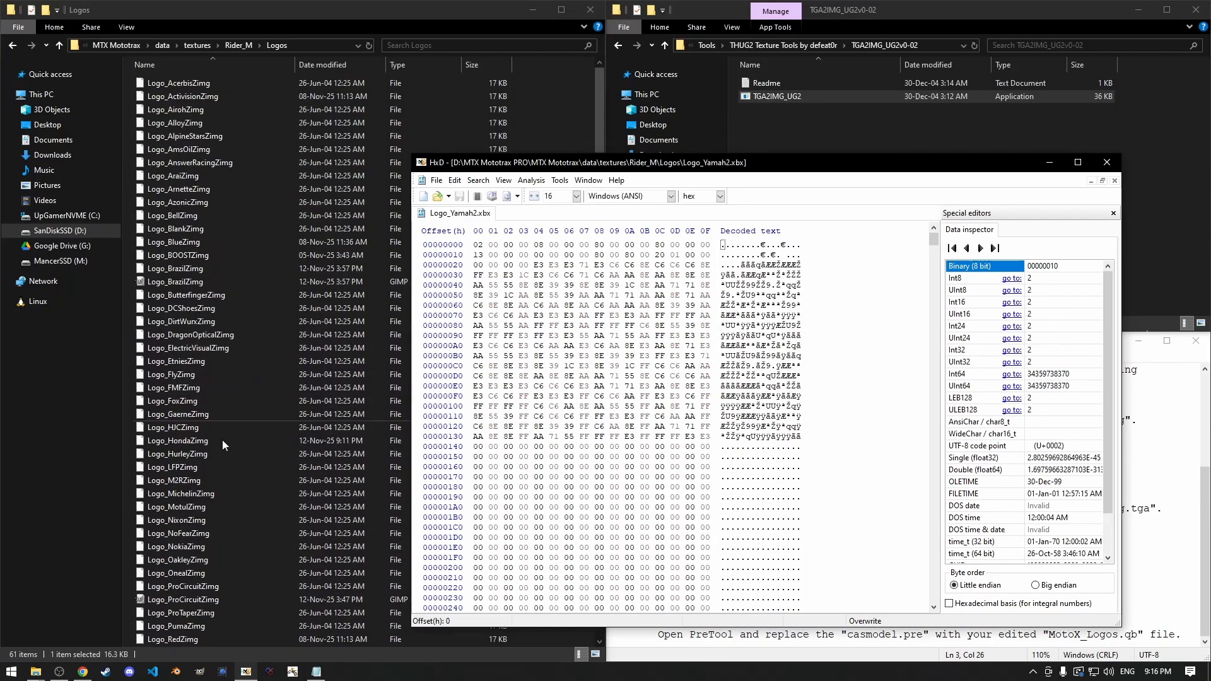
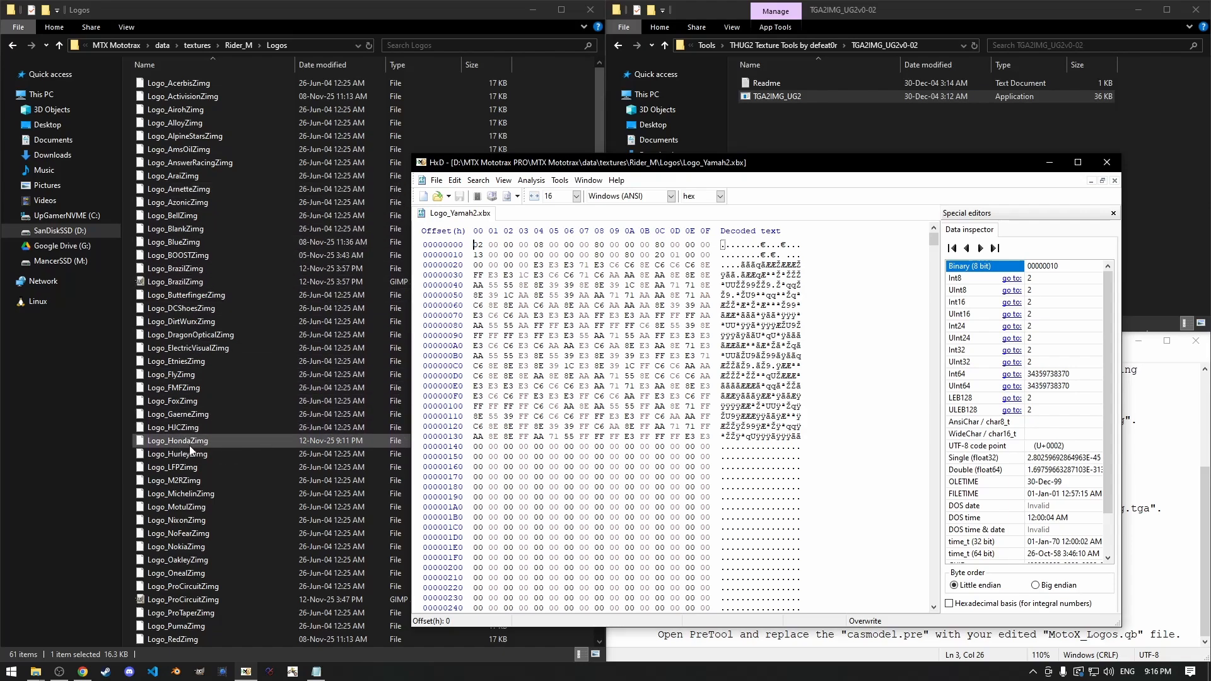
left_click_drag(218, 440, 286, 438)
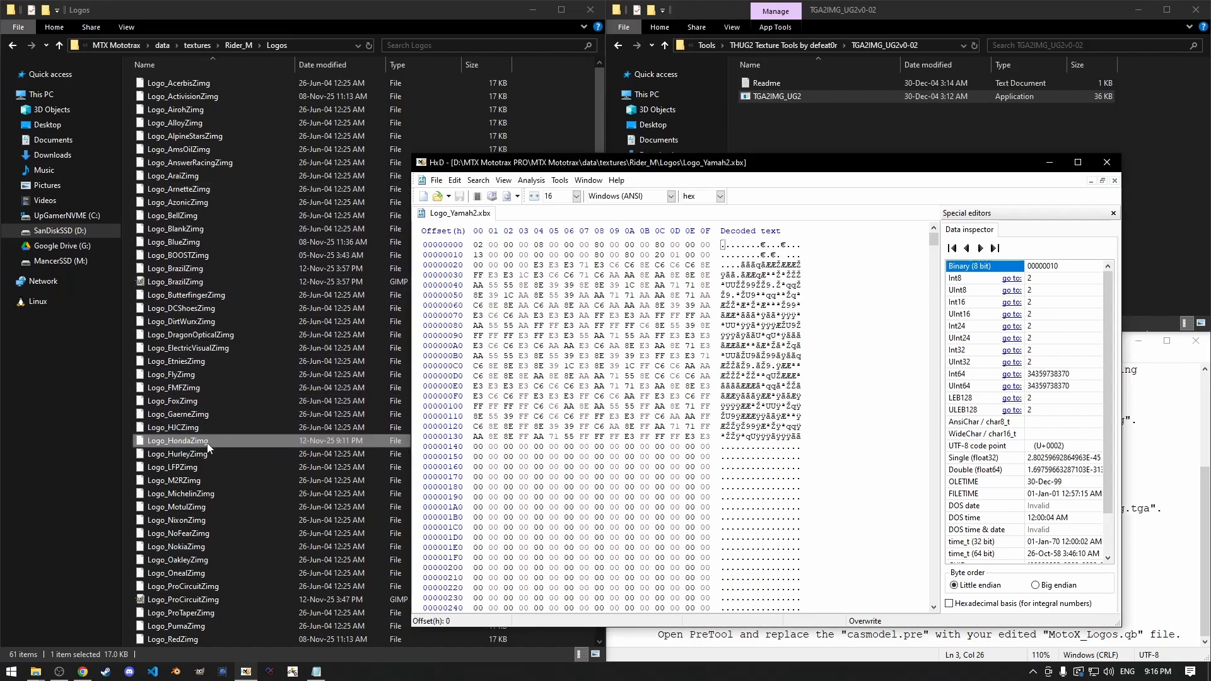
left_click_drag(206, 442, 566, 375)
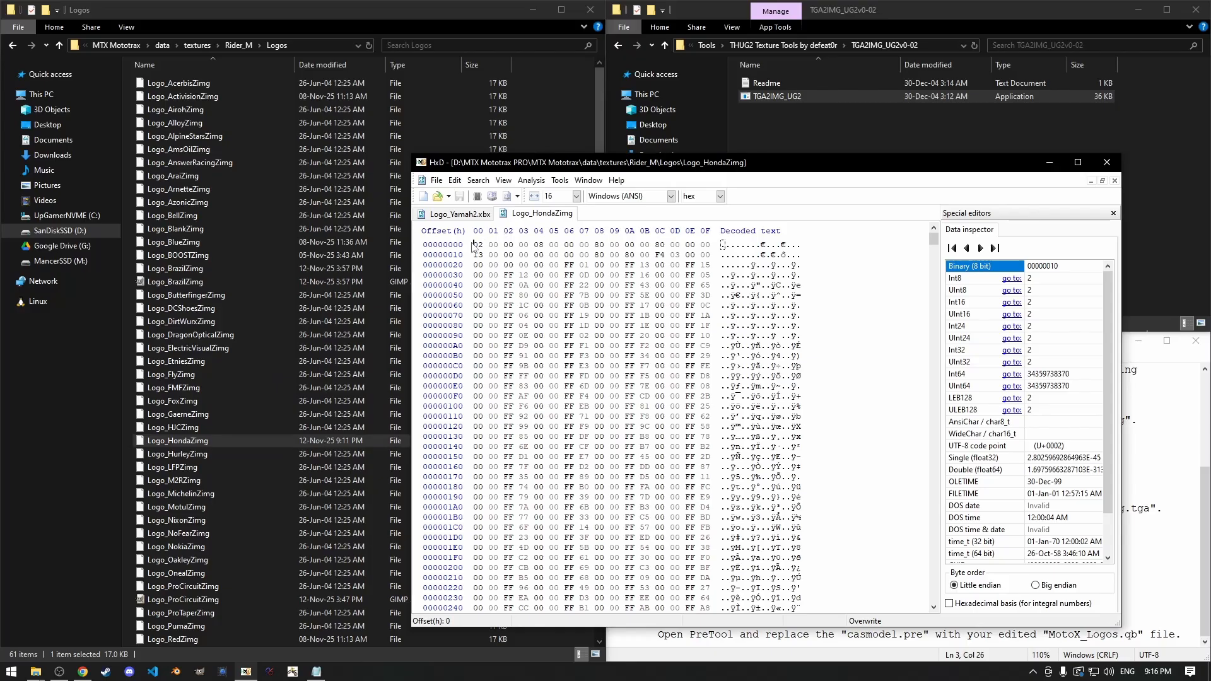
Overwrite the header bytes at offsets 00 to 1F of Logo_Yamah2.xbx with the matching header bytes from Logo_HondaZimg
left_click_drag(478, 242, 719, 253)
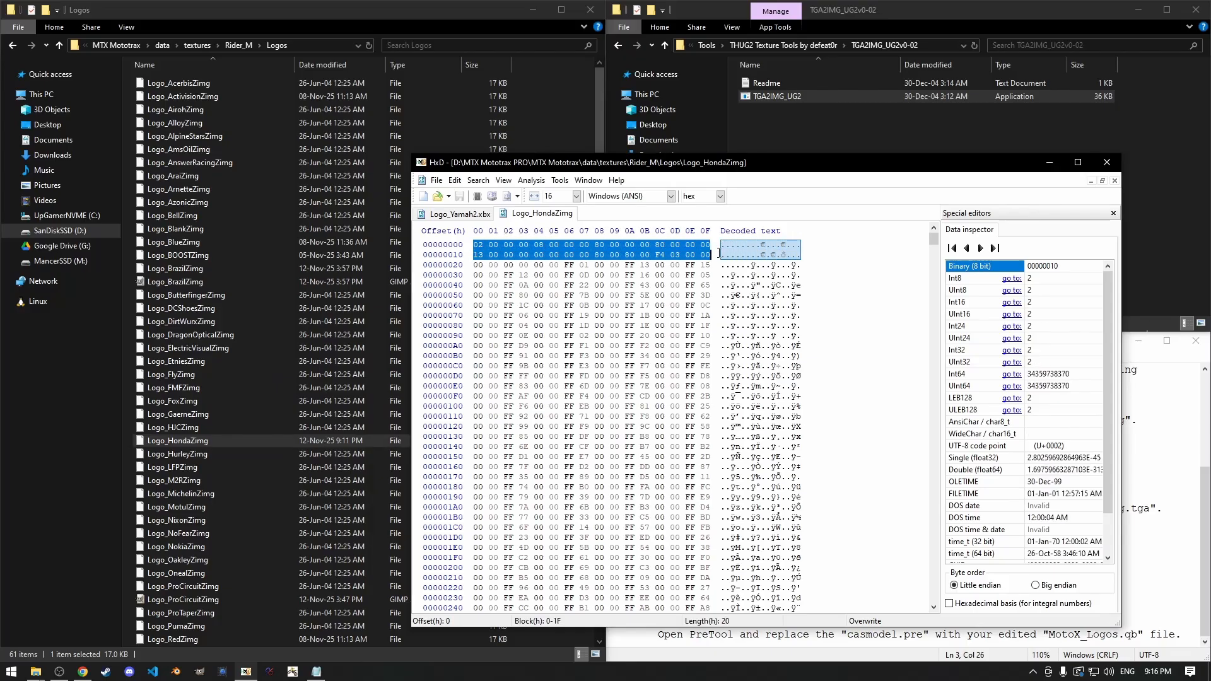
left_click(463, 213)
left_click_drag(478, 244, 712, 256)
key("ctrl+v")
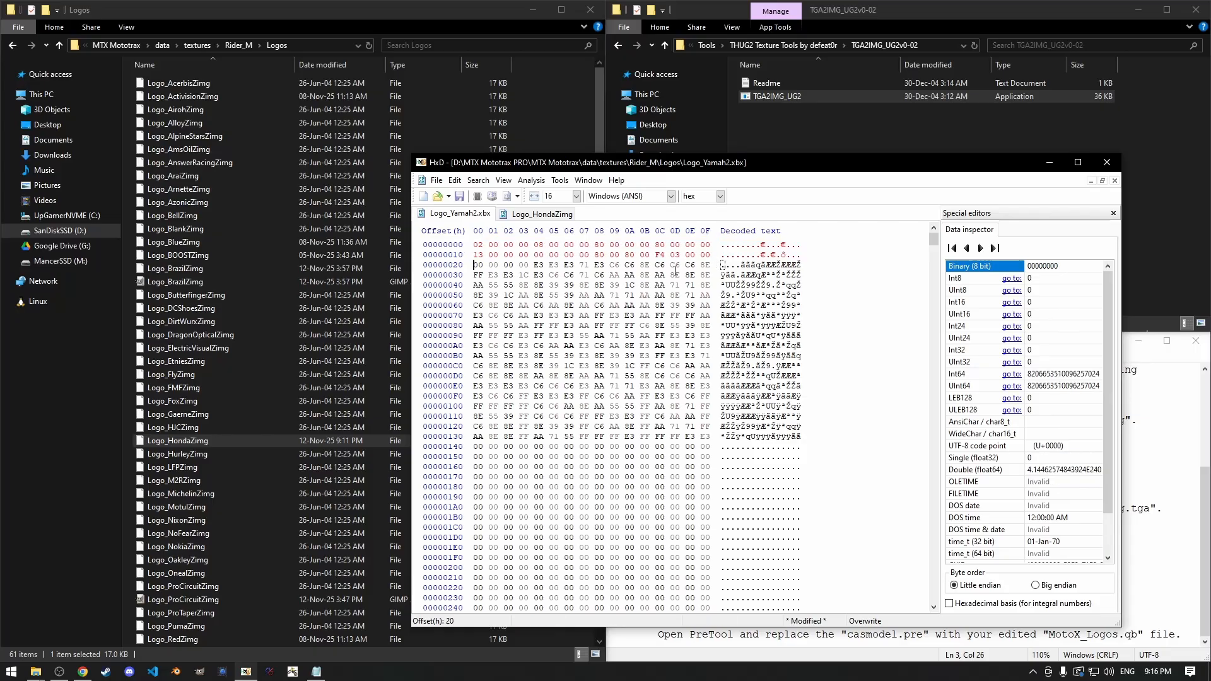
Check the pasted header against Logo_HondaZimg, save Logo_Yamah2.xbx and close HxD
left_click(534, 254)
left_click(542, 214)
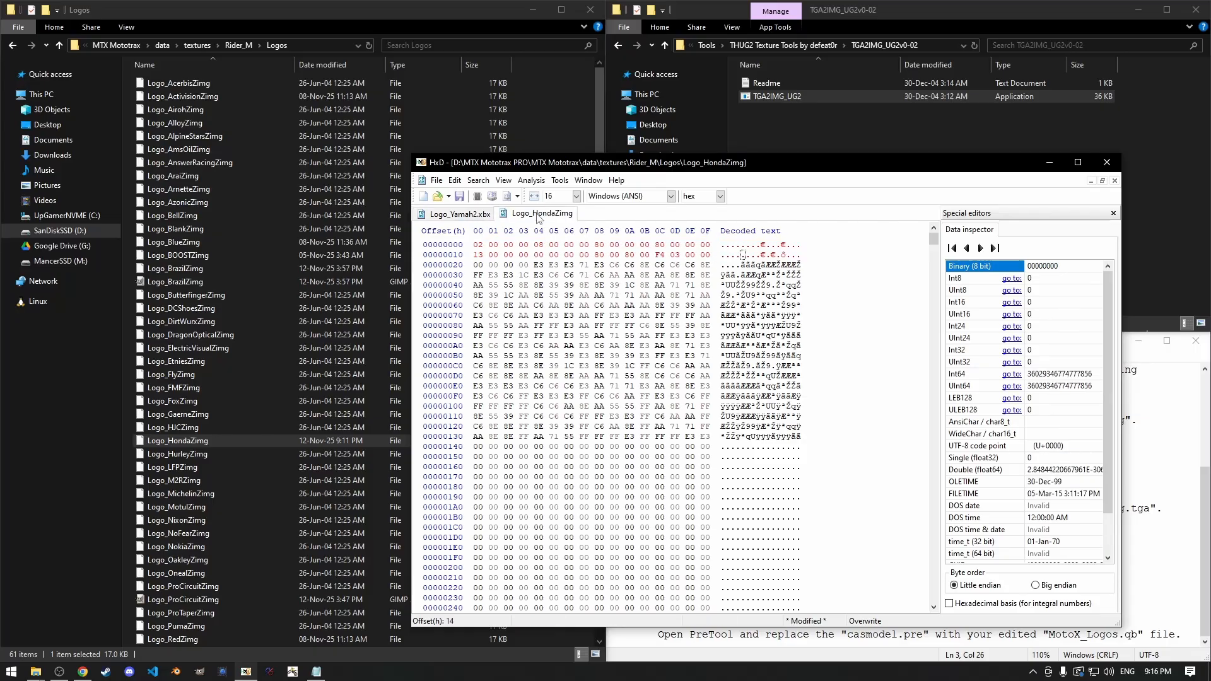
left_click(454, 213)
left_click(656, 244)
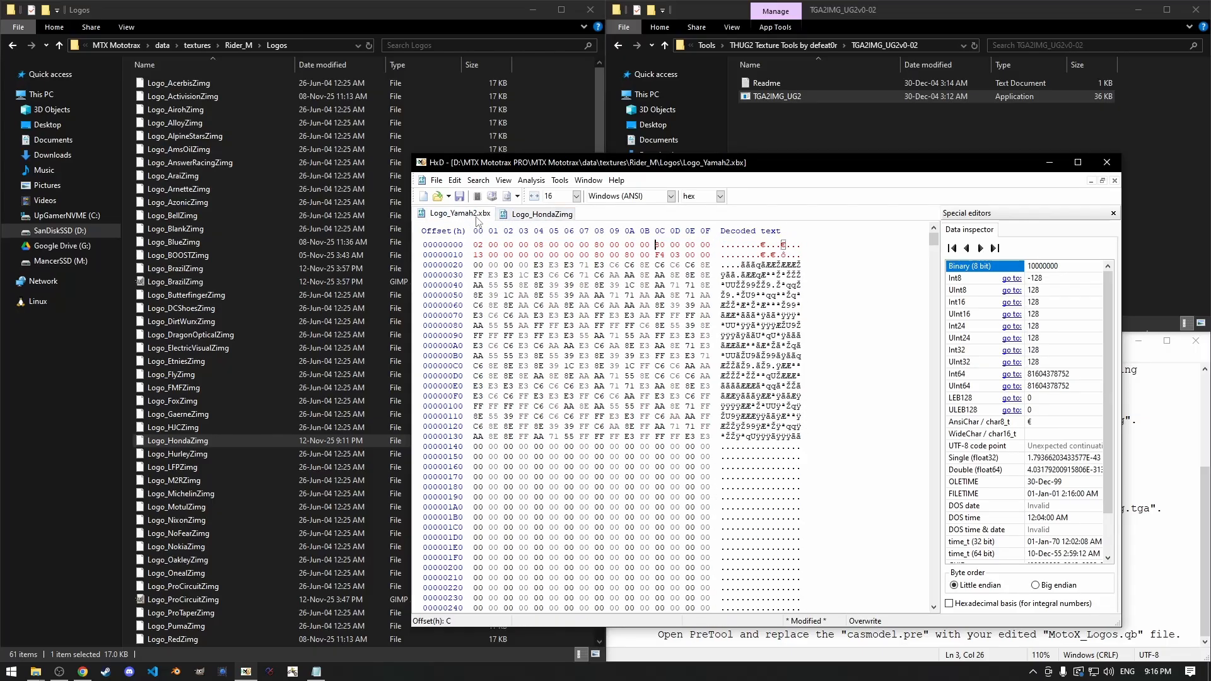
left_click(460, 196)
left_click(1107, 162)
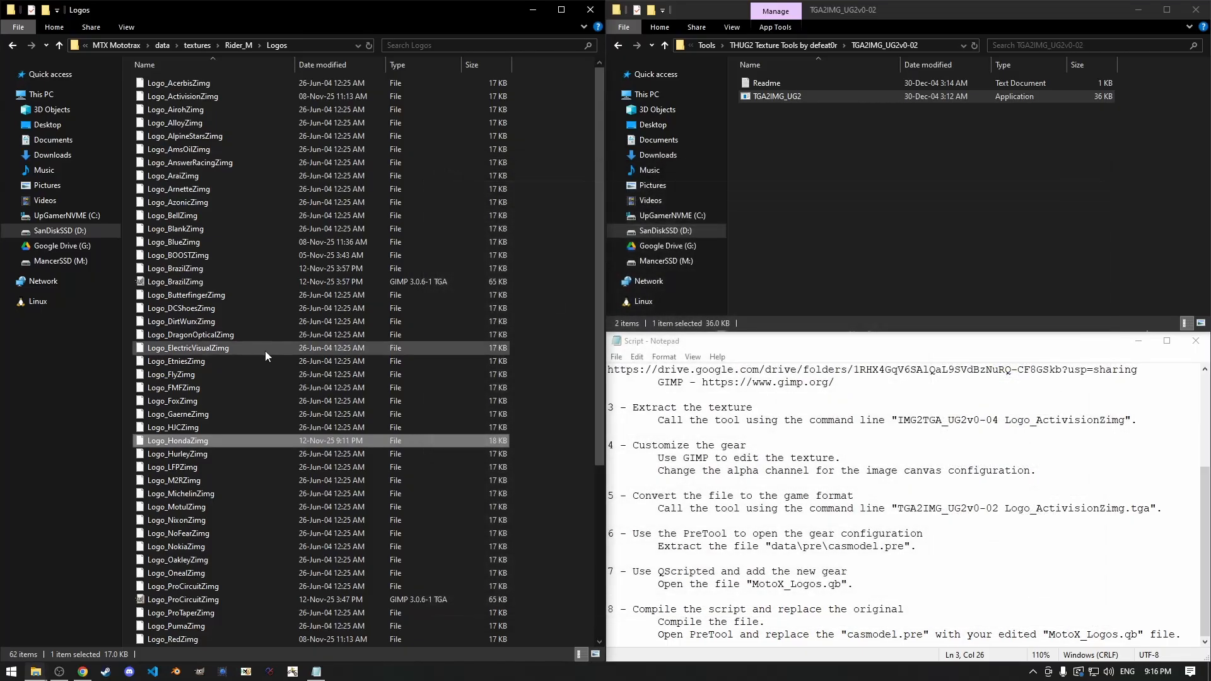
Delete the Logo_Yamah2 XBX file from the Logos folder, keeping its .bak copy
scroll(268, 348, "down", 6)
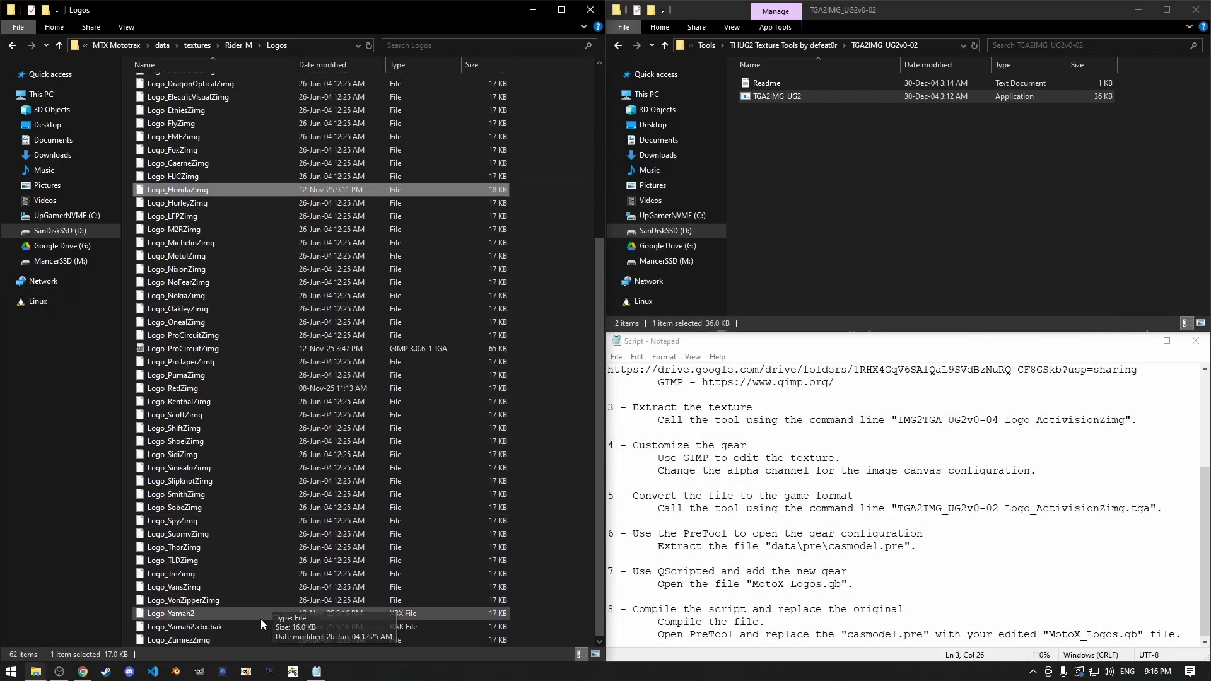
left_click(231, 617)
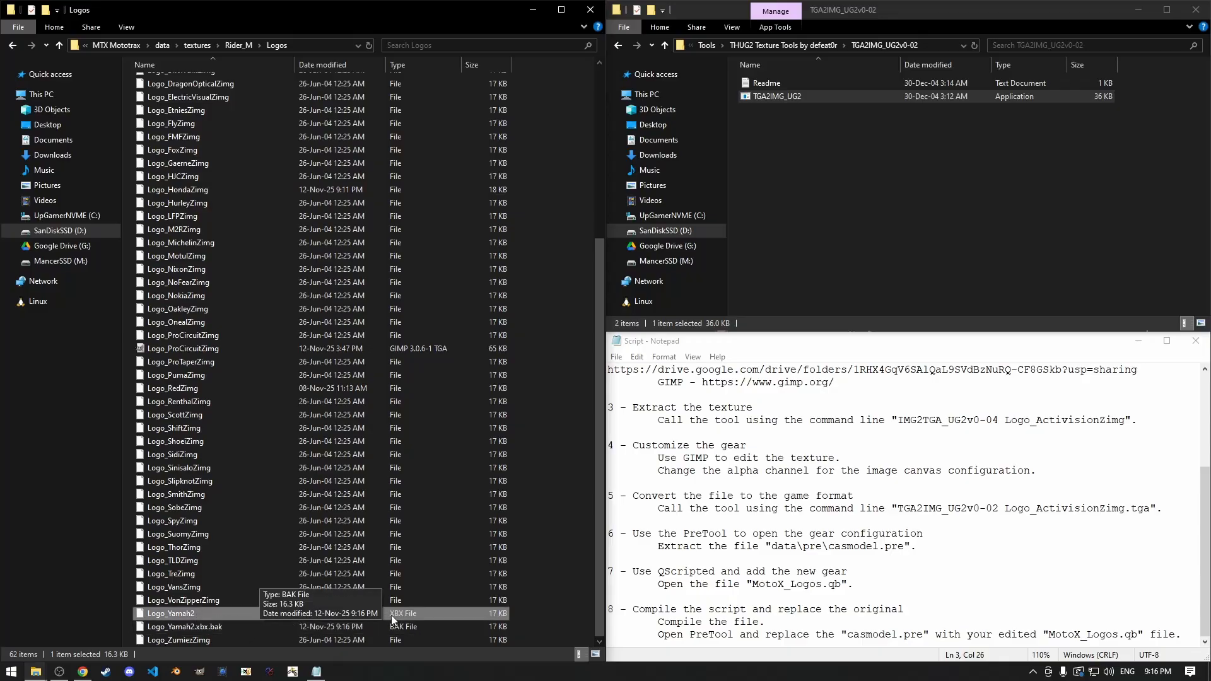
key("Delete")
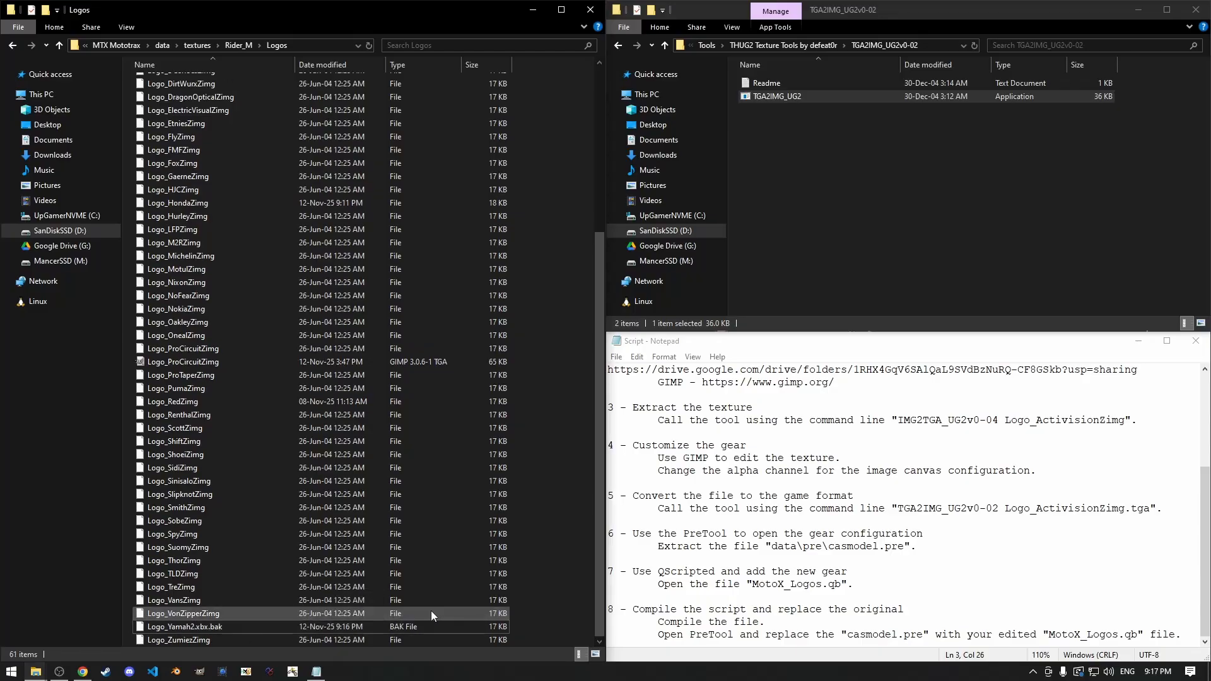
Rename Logo_Yamah2.xbx.bak in the Logos folder to Logo_YamahaZimg and clear the selection
left_click(254, 626)
key("F2")
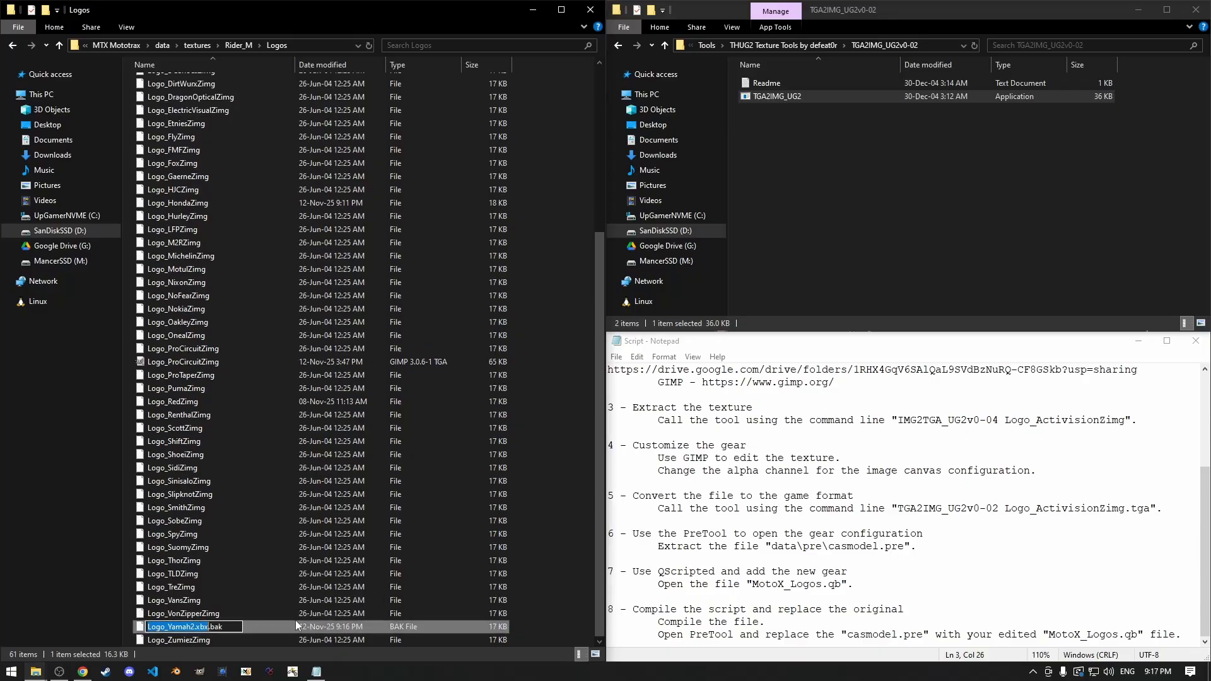
key("End")
key("BackSpace")
key("BackSpace")
key("BackSpace")
key("BackSpace")
key("BackSpace")
key("BackSpace")
key("BackSpace")
key("BackSpace")
key("BackSpace")
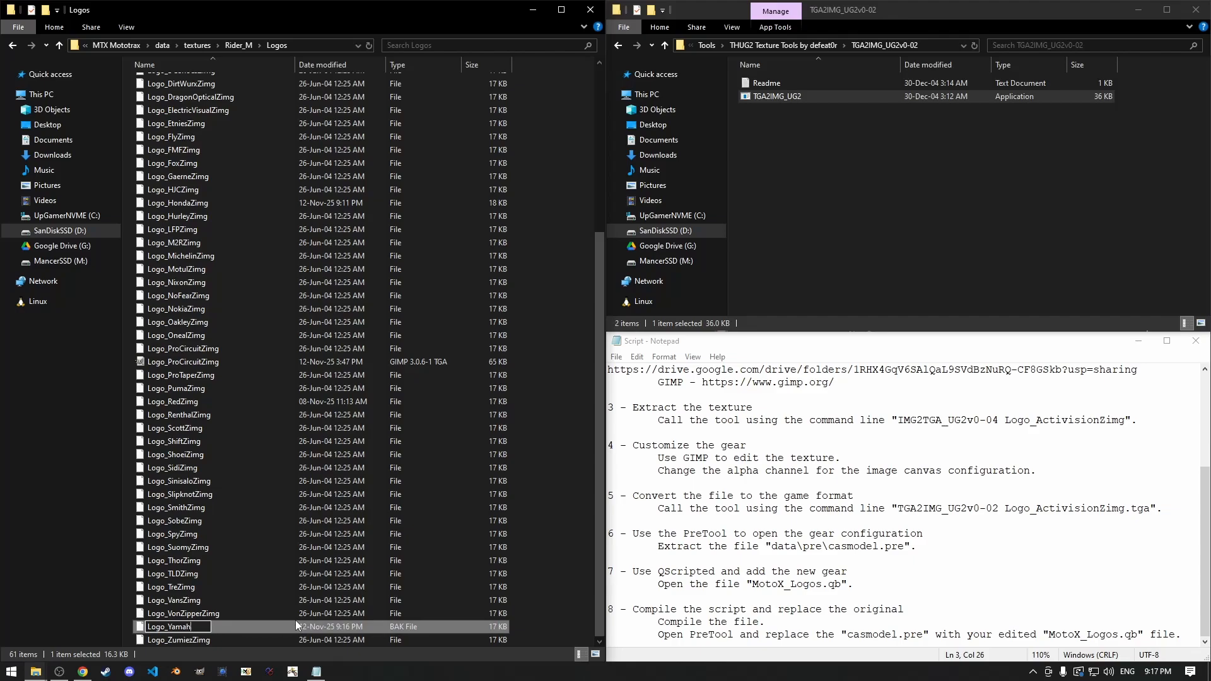
type("aZimg")
key("Return")
key("Return")
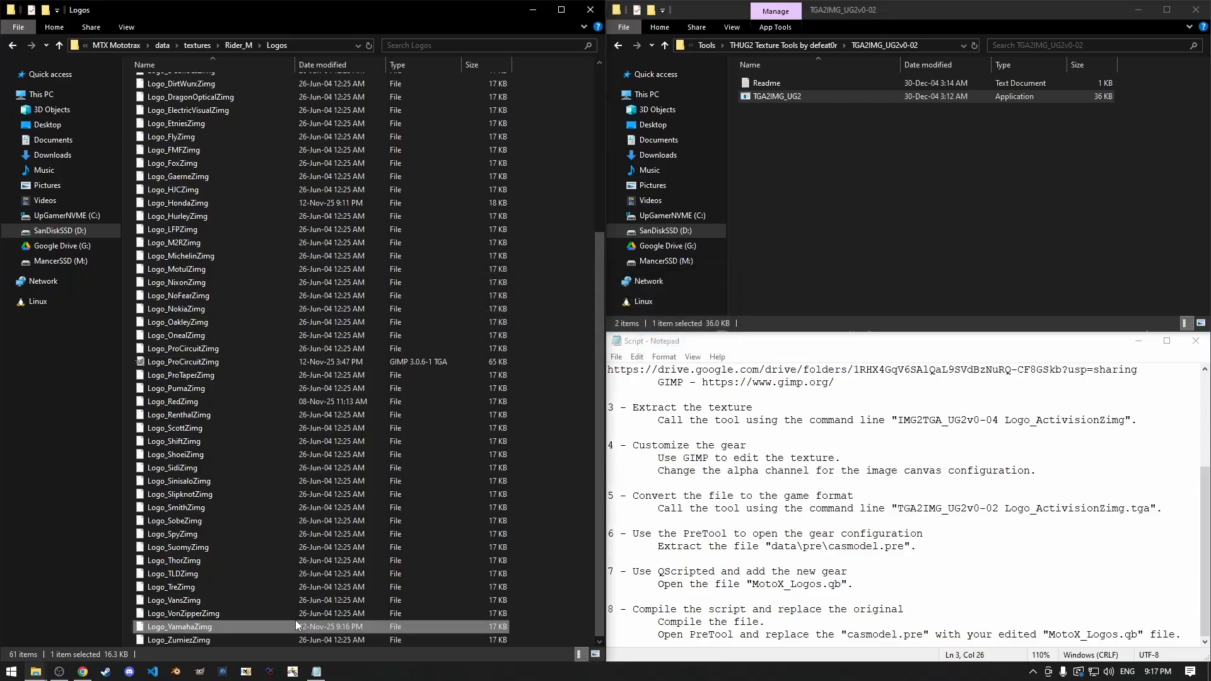
left_click(558, 536)
scroll(546, 495, "up", 6)
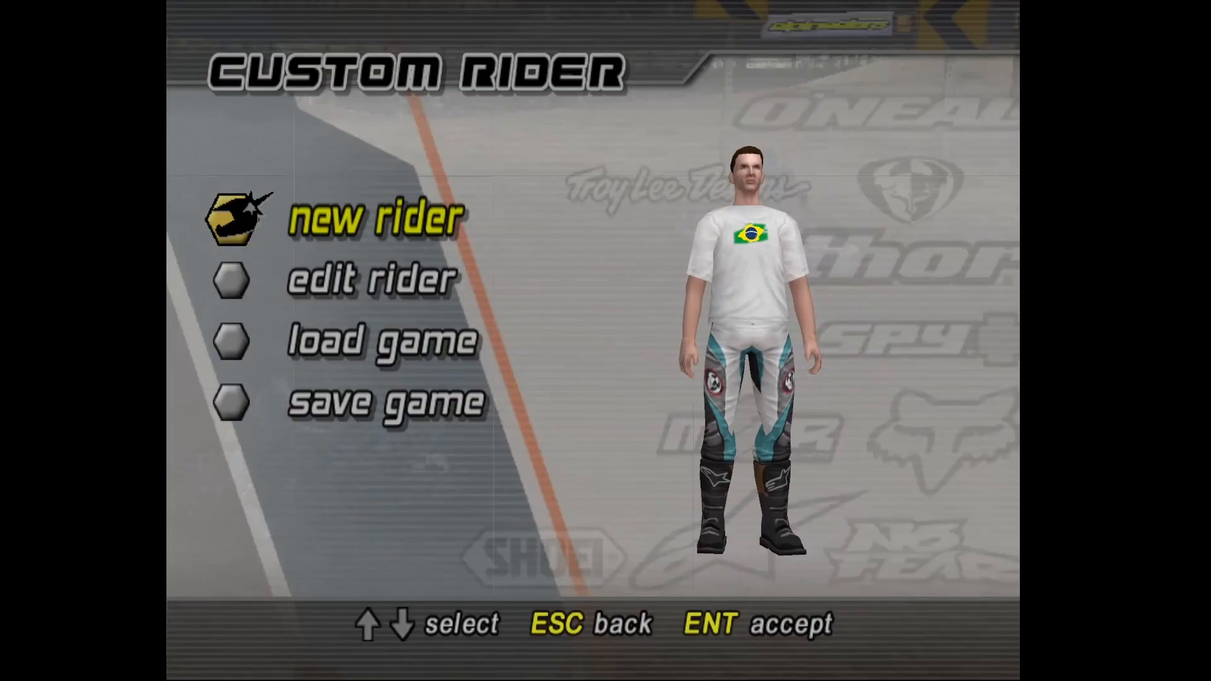
In MTX Mototrax, edit the custom rider and open the t-shirt choices for the street outfit's shirt
key("Down")
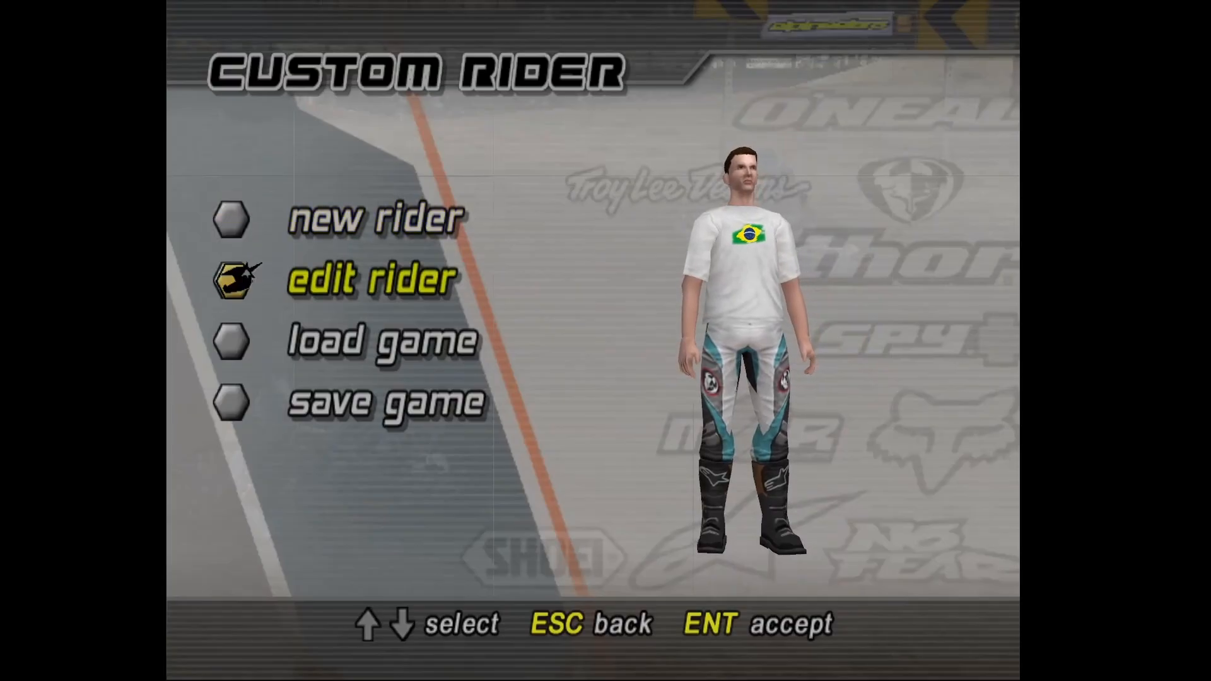
key("Return")
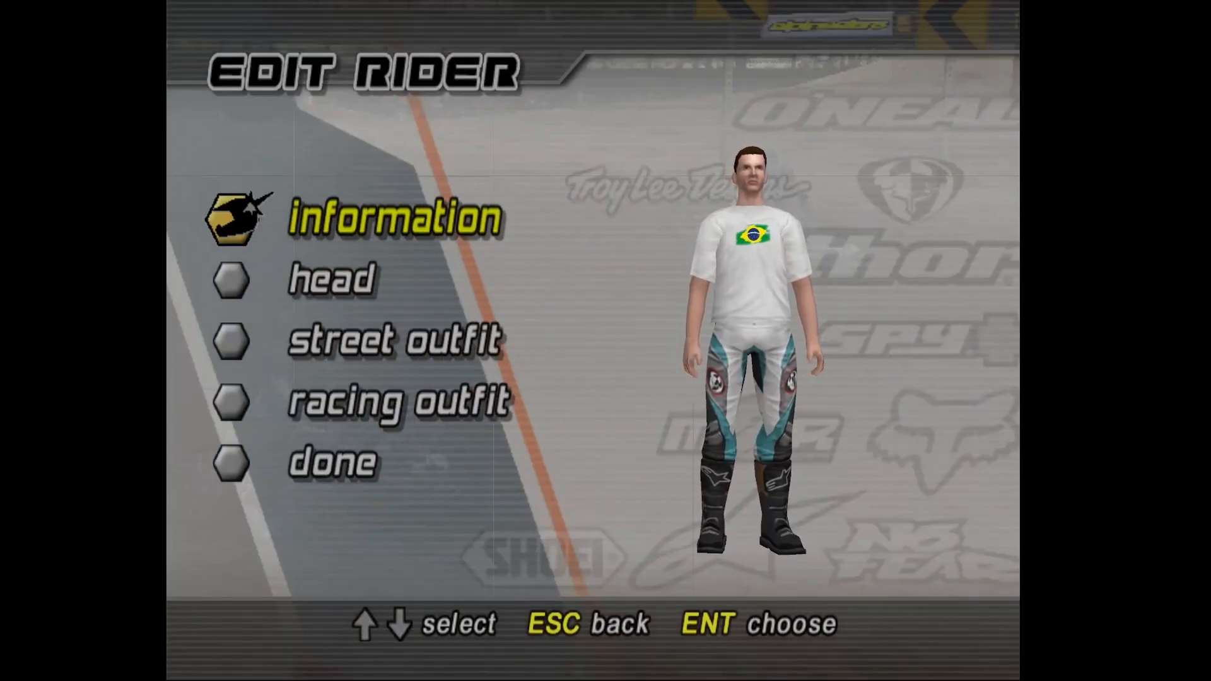
key("Down")
key("Down")
key("Return")
key("Return")
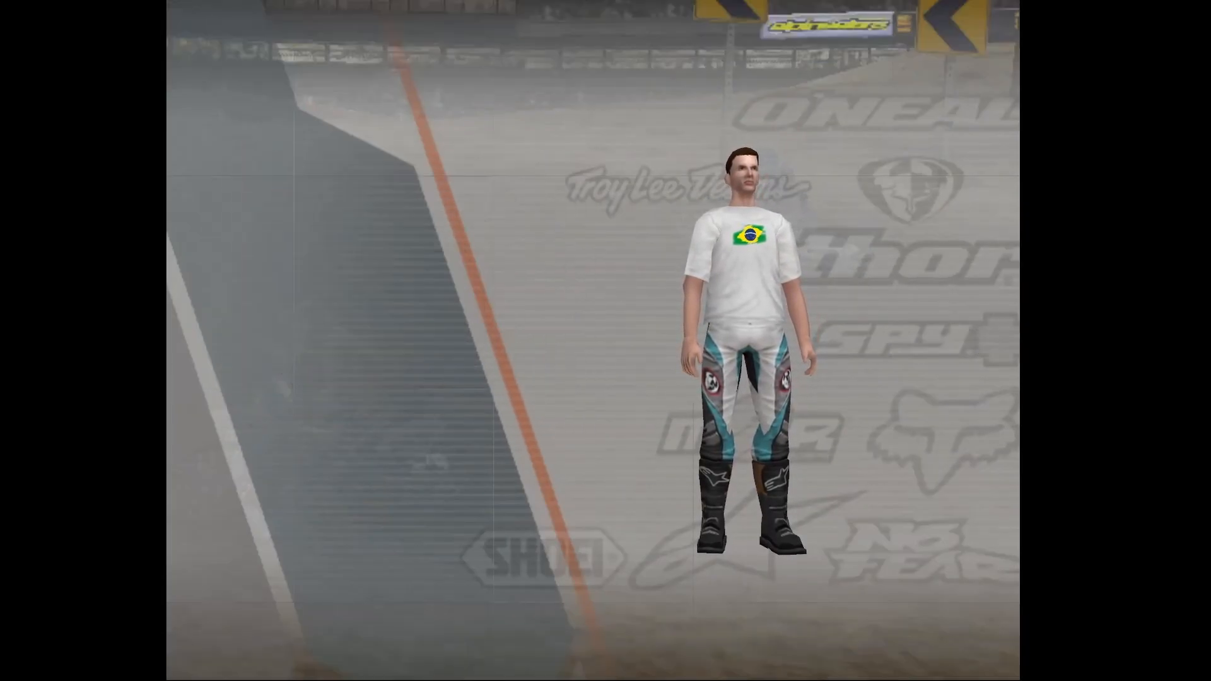
key("Return")
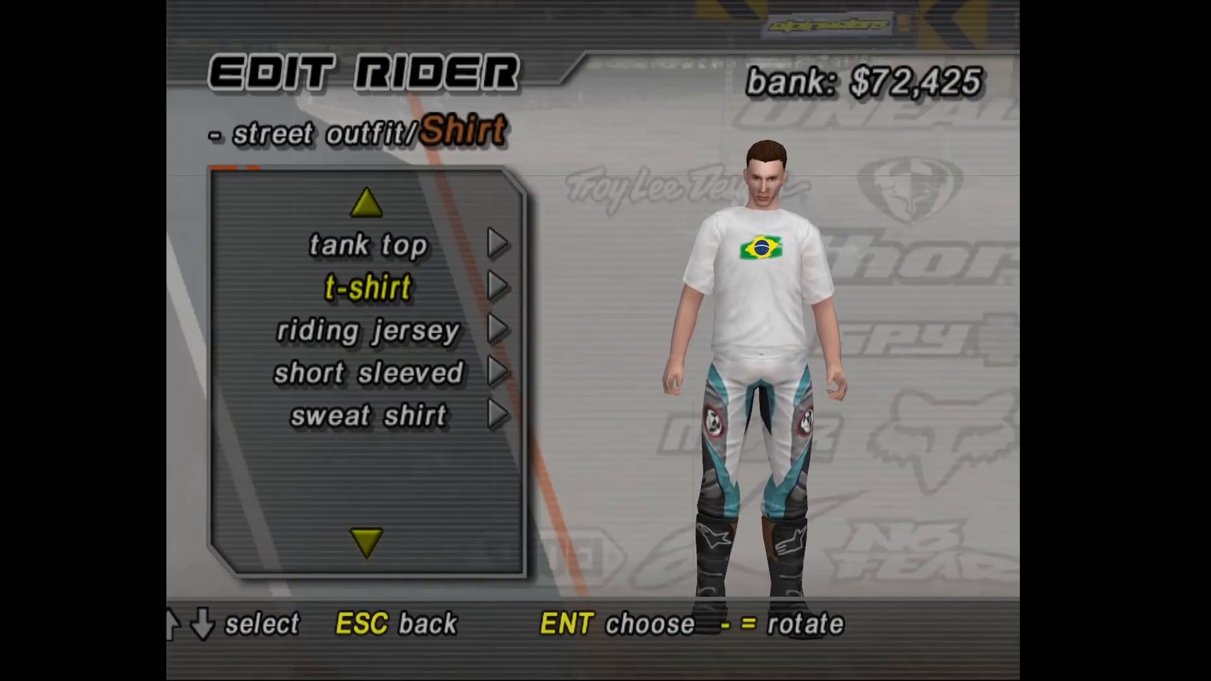
key("Return")
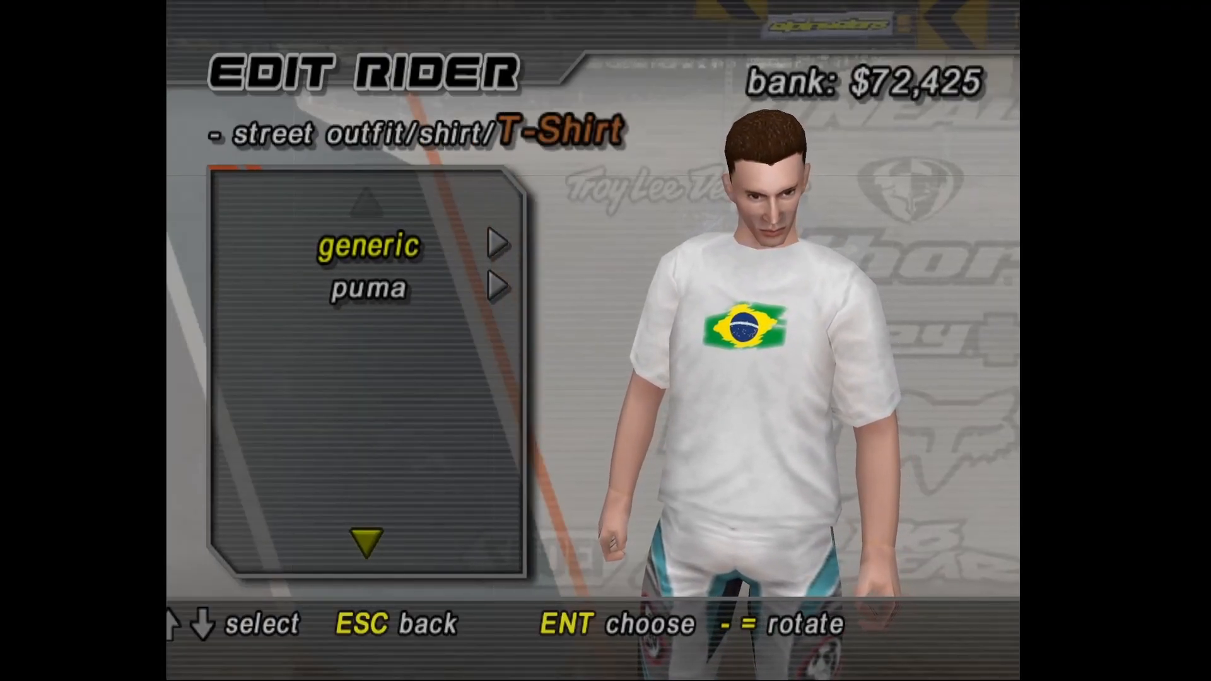
Put the baby blue Puma t-shirt on the rider
key("Down")
key("Return")
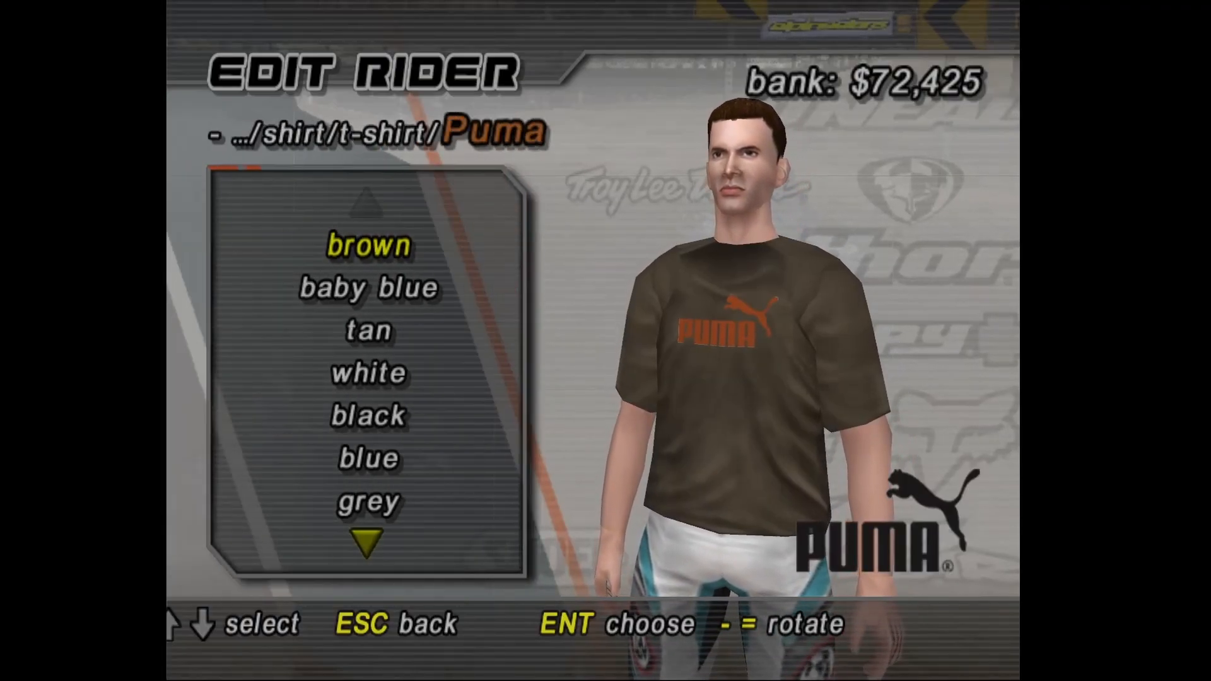
key("Down")
key("Return")
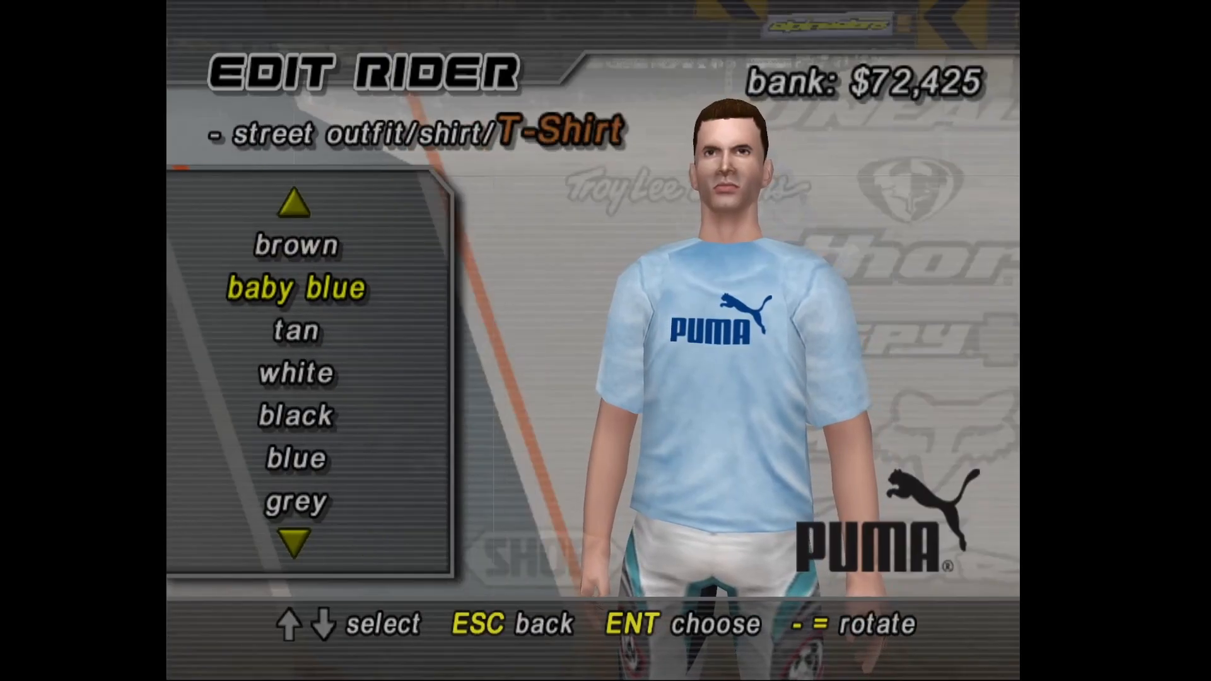
Choose the generic t-shirt in lavender and open its logo choices
key("Up")
key("Return")
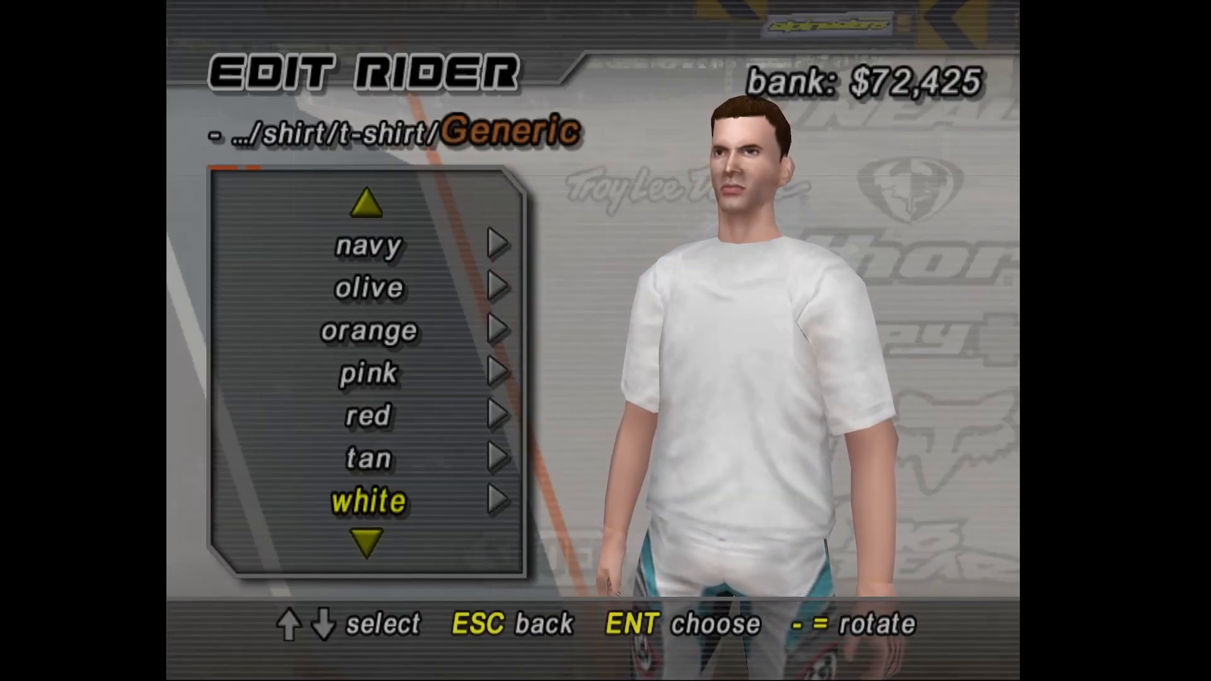
key("Up")
key("Up")
key("Up")
key("Up")
key("Up")
key("Up")
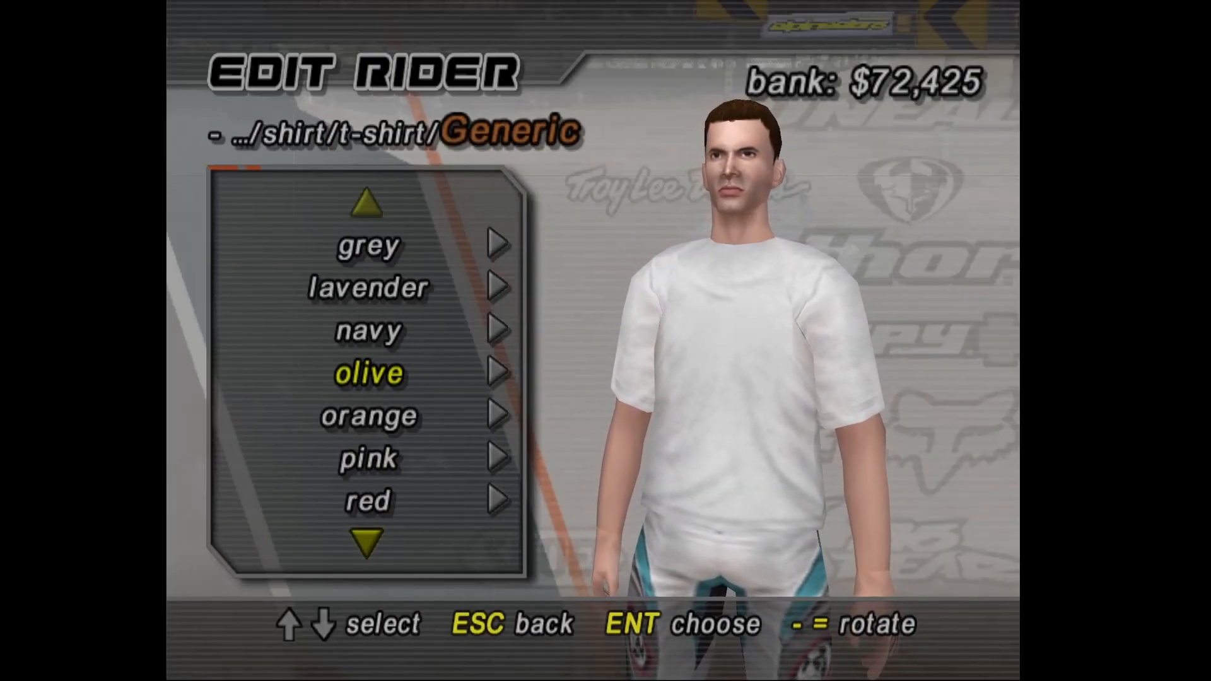
key("Up")
key("Return")
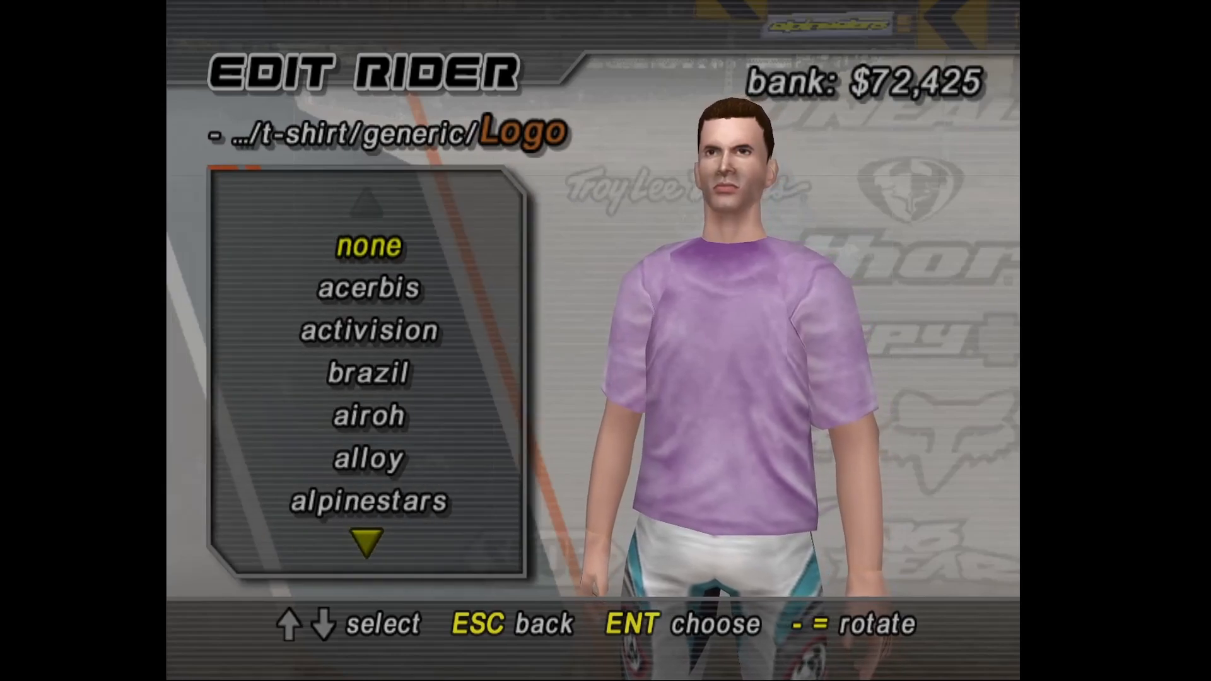
Go through the t-shirt logos past Brazil and preview the Honda logo on the lavender shirt
key("Down")
key("Down")
key("Down")
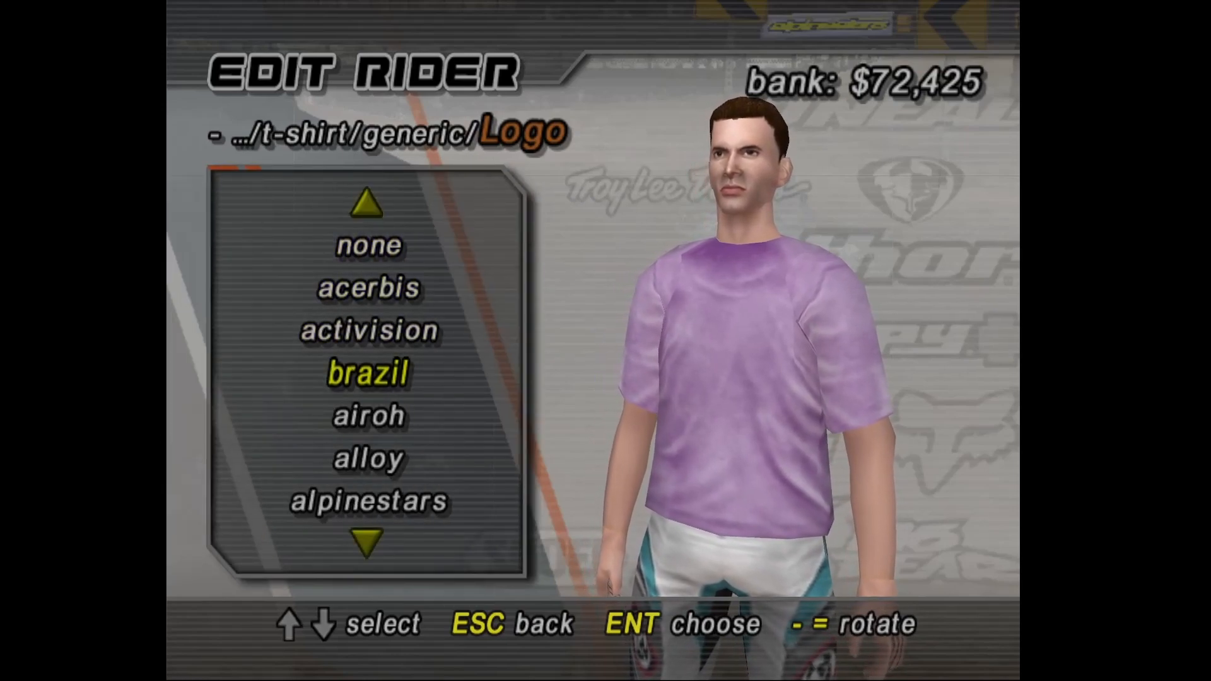
key("Down")
key("Down")
key("Down")
key("Down")
key("Down")
key("Down")
key("Down")
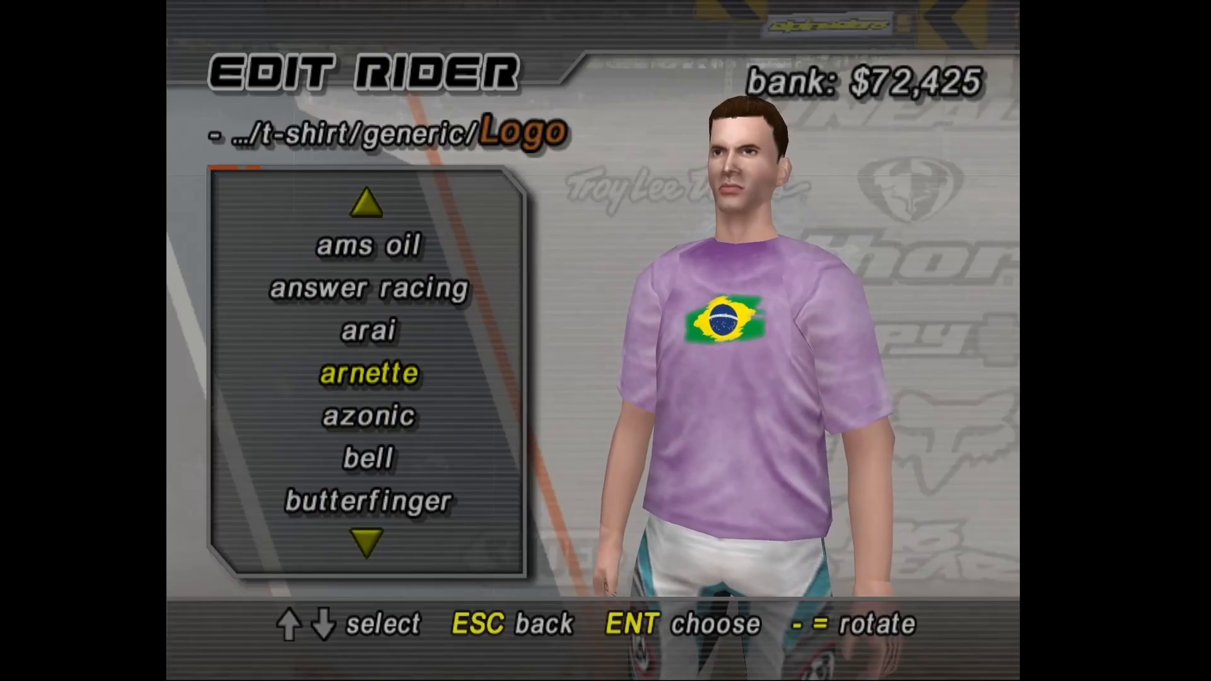
key("Down")
key("Down")
key("Down")
key("Down")
key("Down")
key("Down")
key("Down")
key("Down")
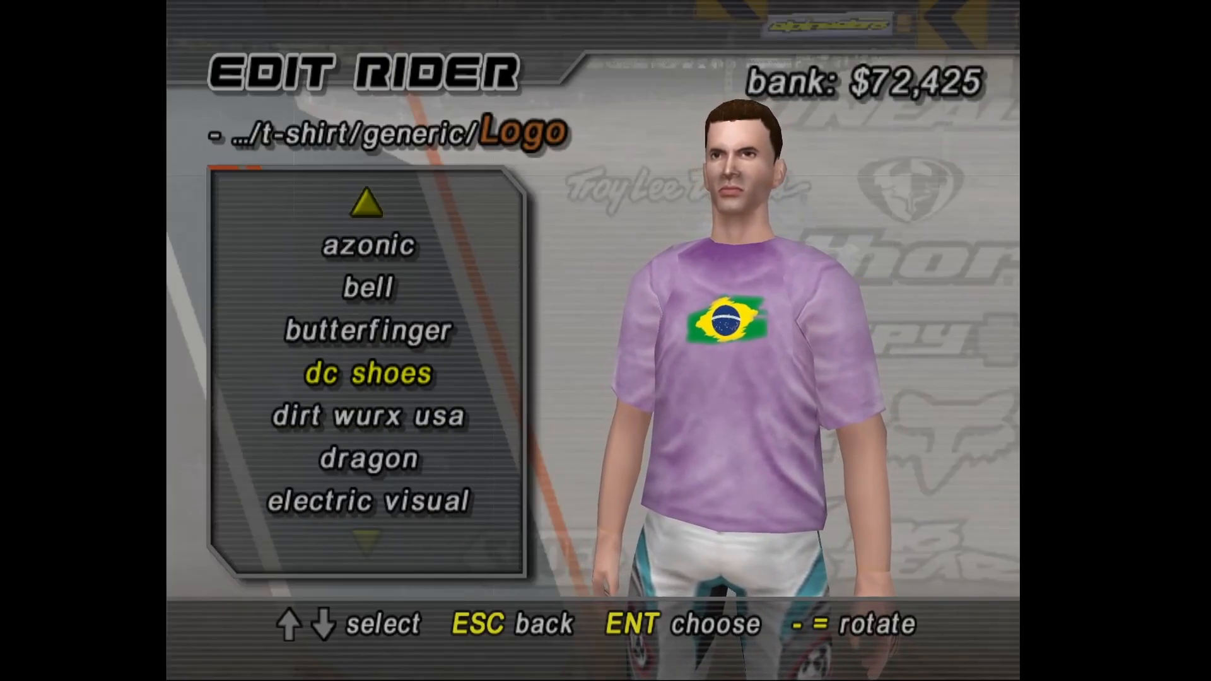
key("Down")
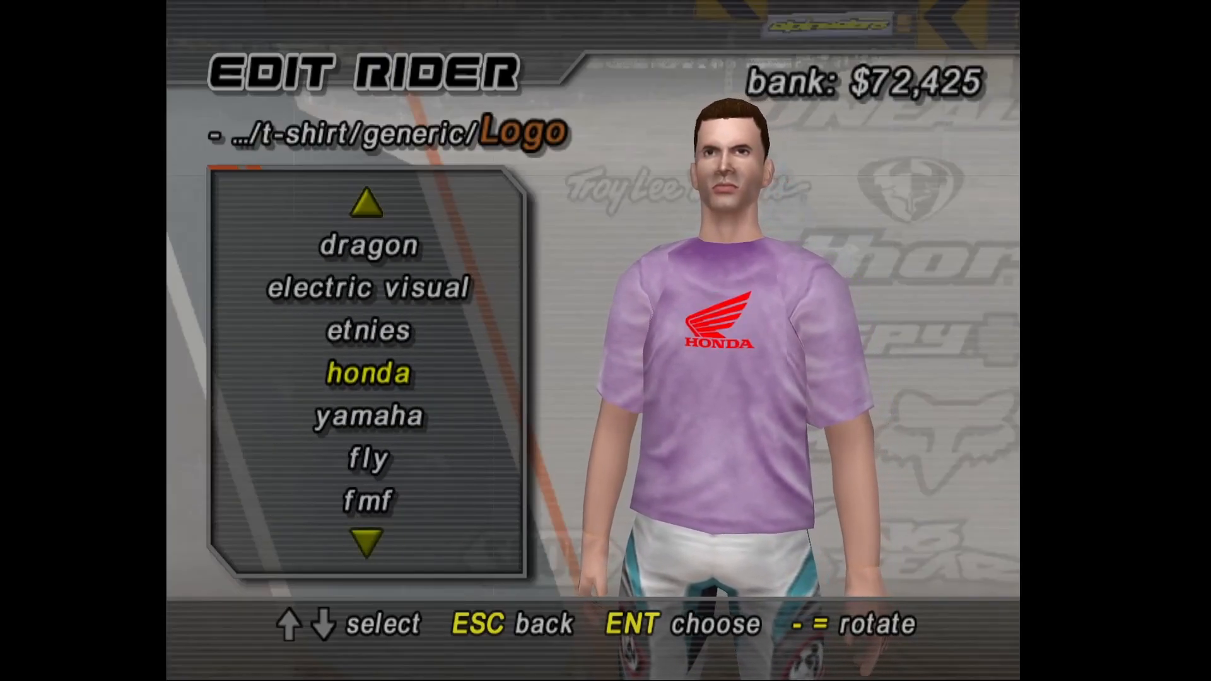
Rotate the rider to examine the Honda logo on the back and front of the shirt
key("equal")
key("minus")
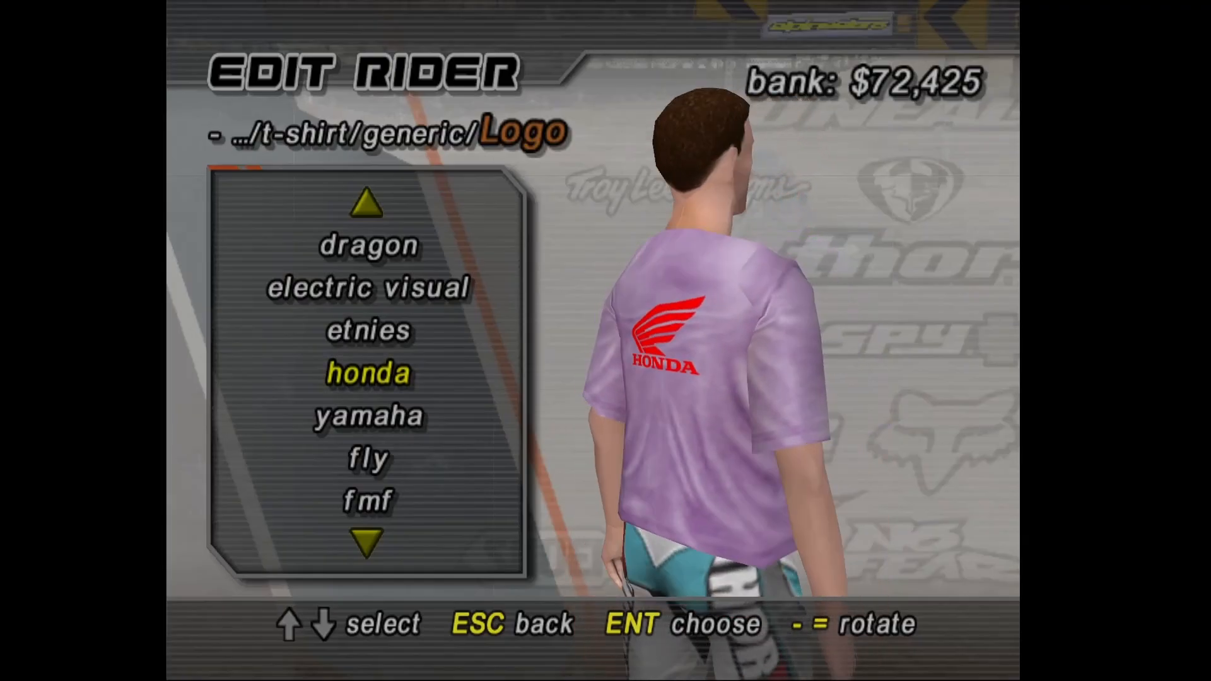
key("minus")
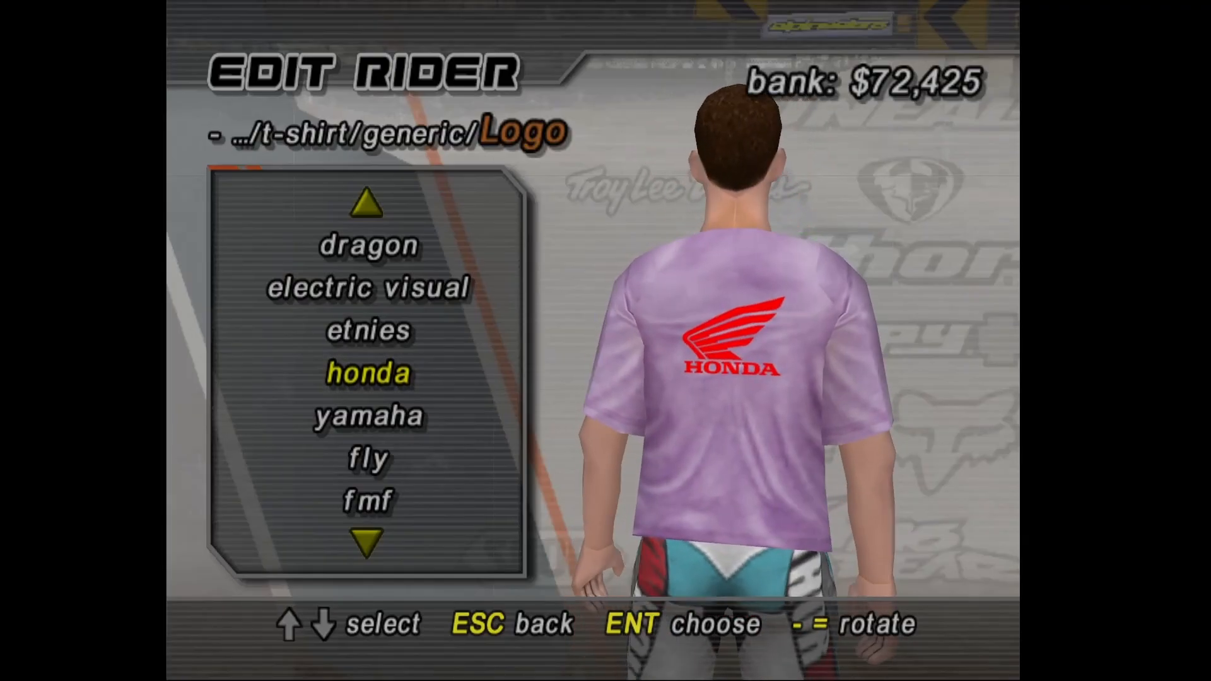
key("equal")
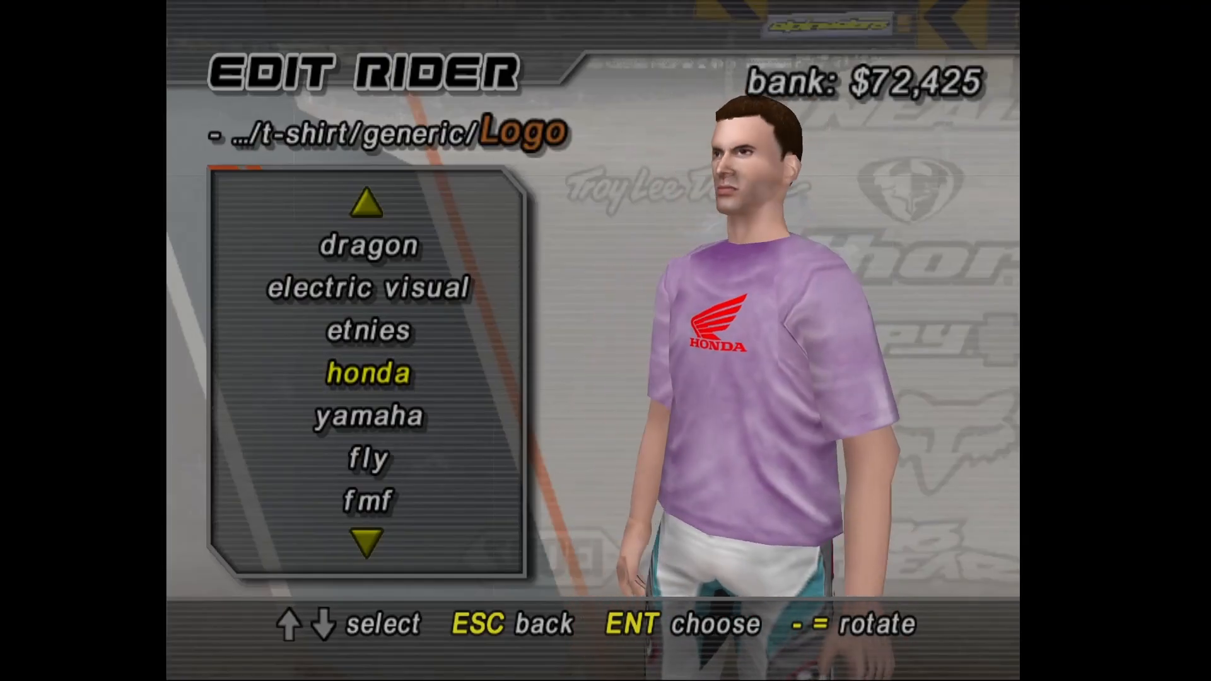
Preview the Yamaha logo on the shirt and rotate the rider to examine its back and front
key("Down")
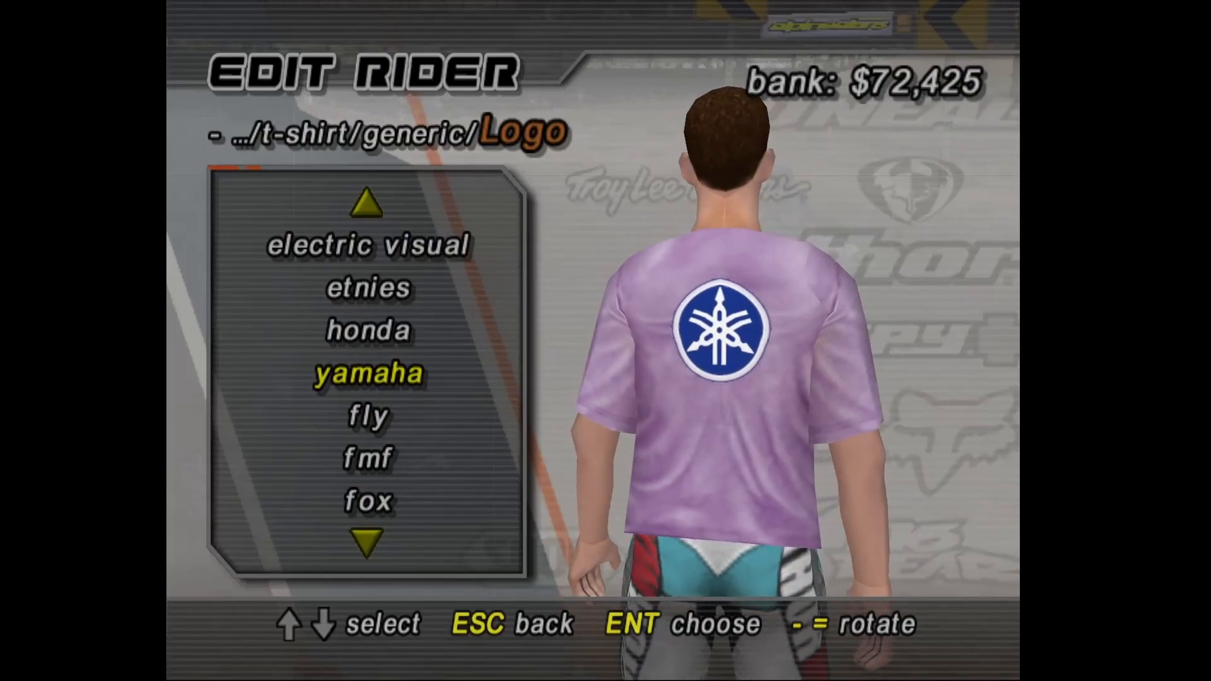
key("equal")
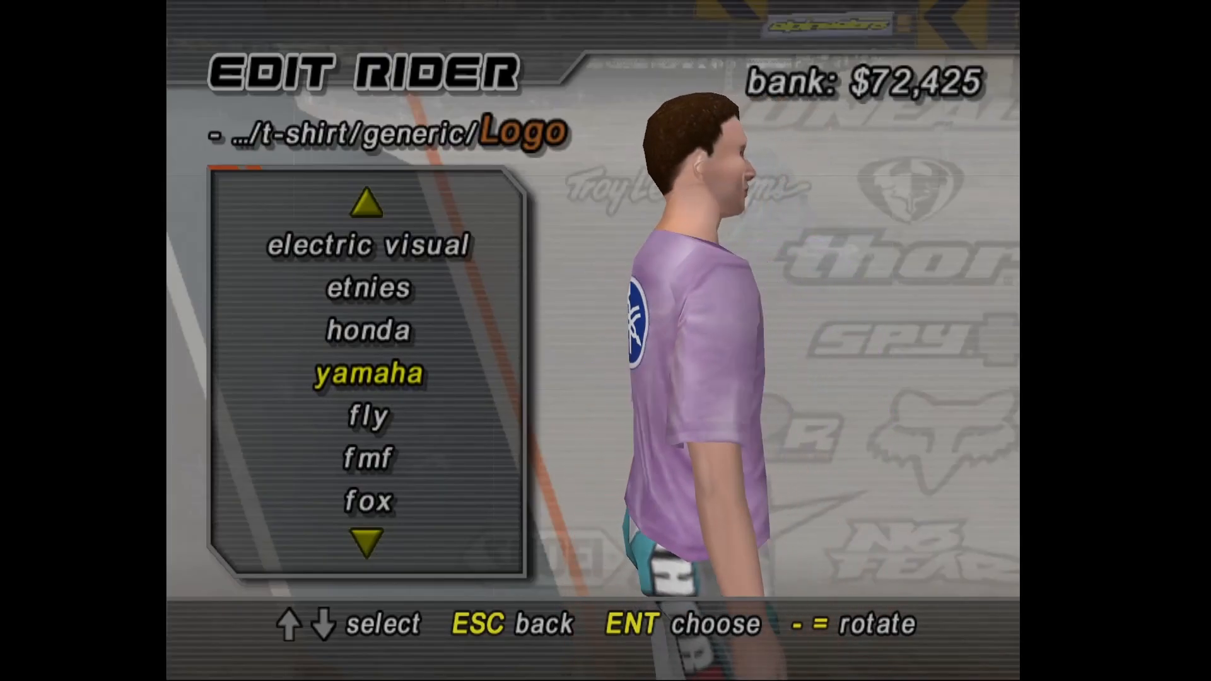
key("minus")
key("equal")
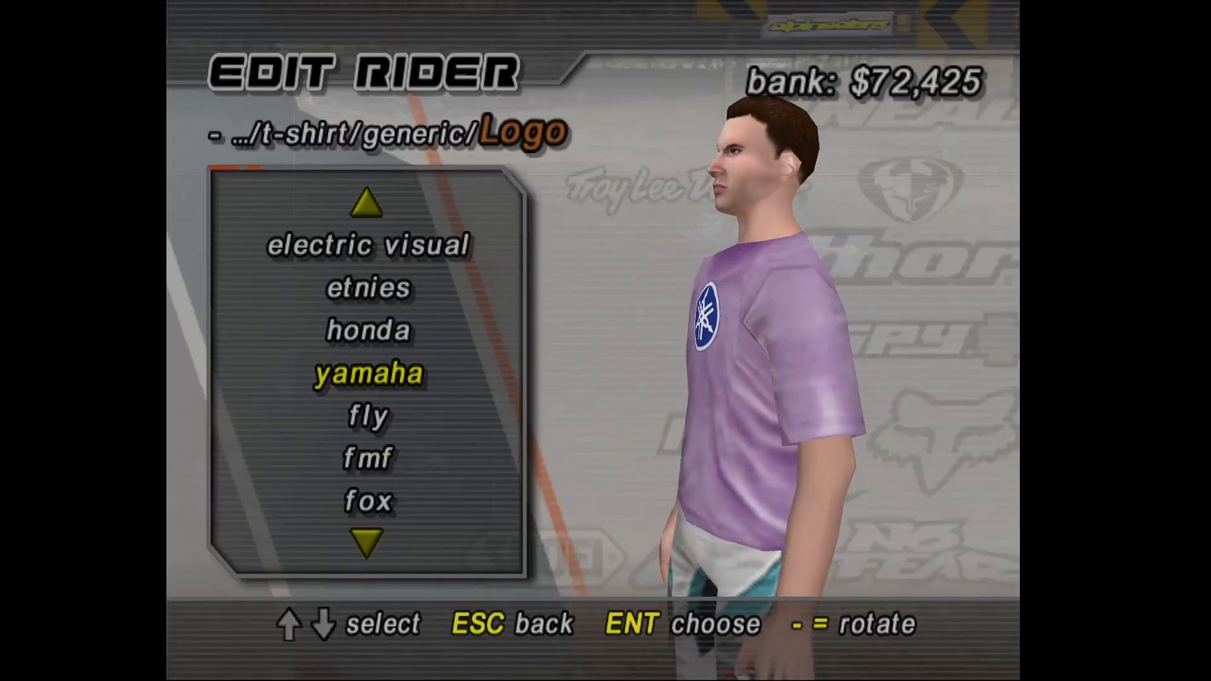
Compare the Honda and Yamaha logos on the shirt's front, and apply the Honda logo to the lavender t-shirt
key("Up")
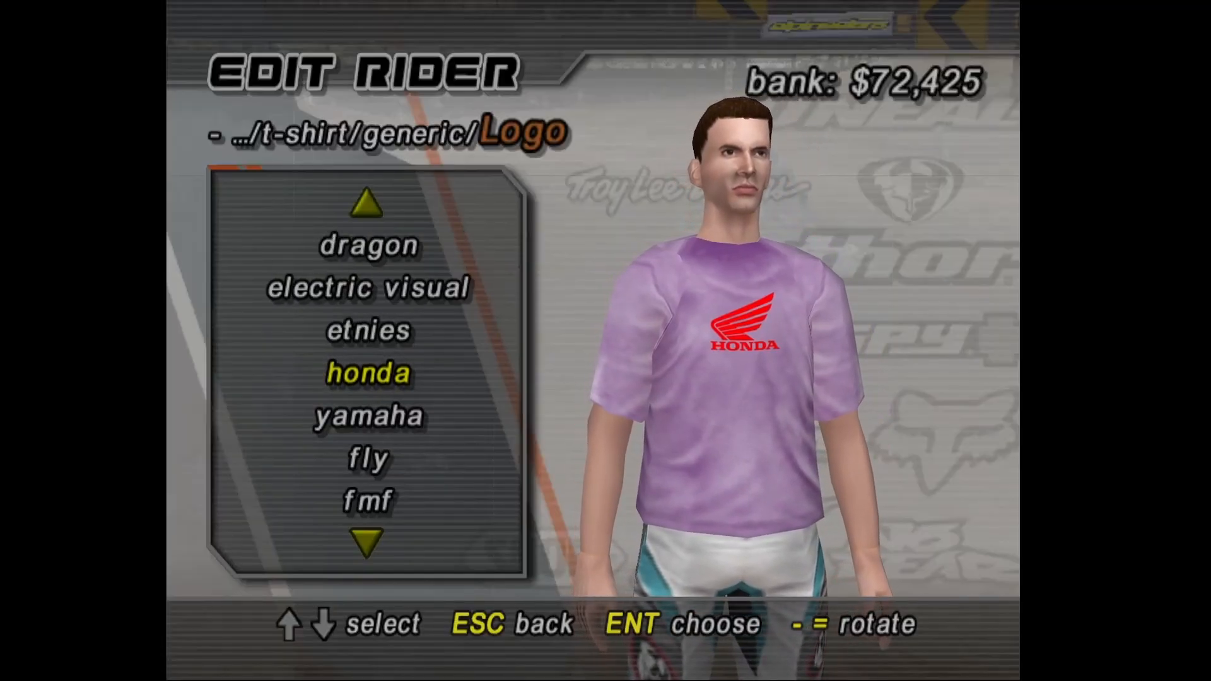
key("Down")
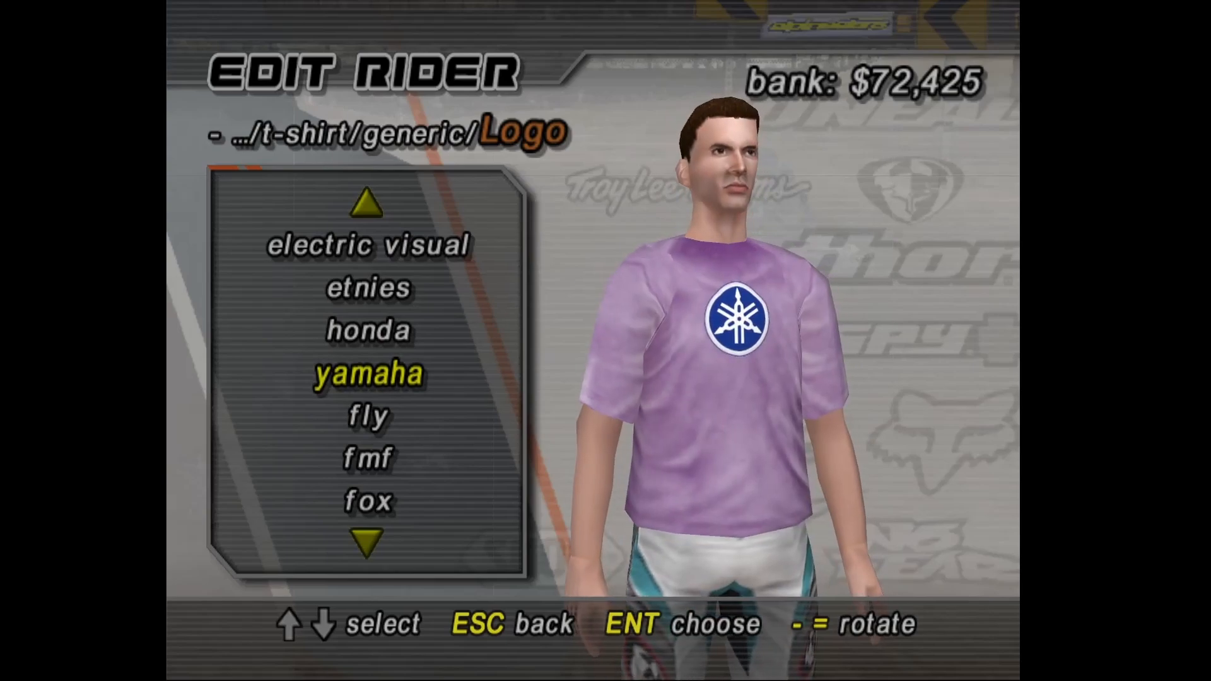
key("Up")
key("Return")
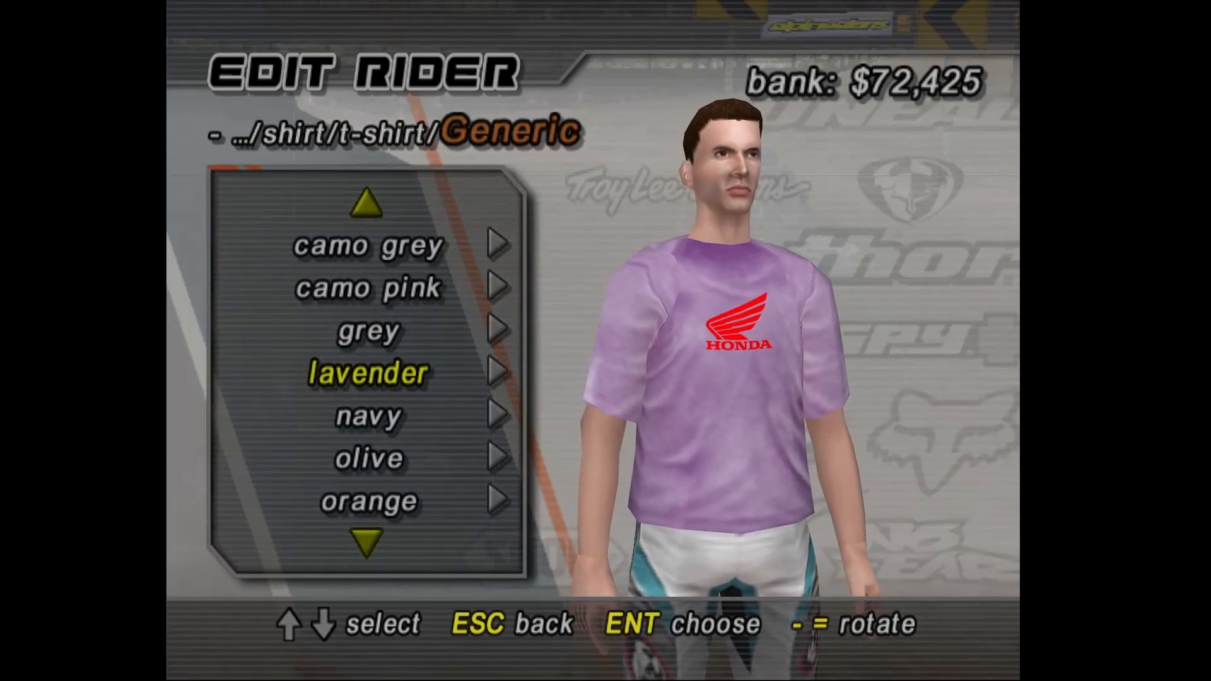
Try the red generic t-shirt with the Honda logo on the rider
key("Down")
key("Down")
key("Down")
key("Down")
key("Down")
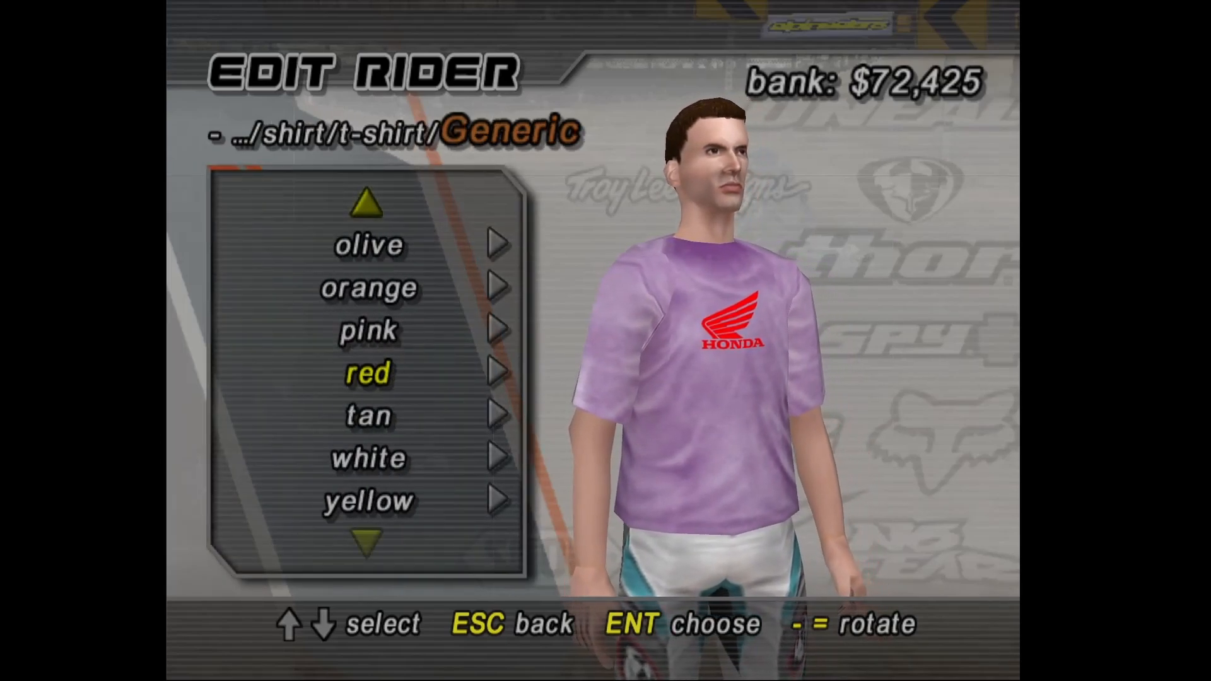
key("Return")
key("Escape")
Change the generic t-shirt to white with the Honda logo and check the rider's back and front
key("Down")
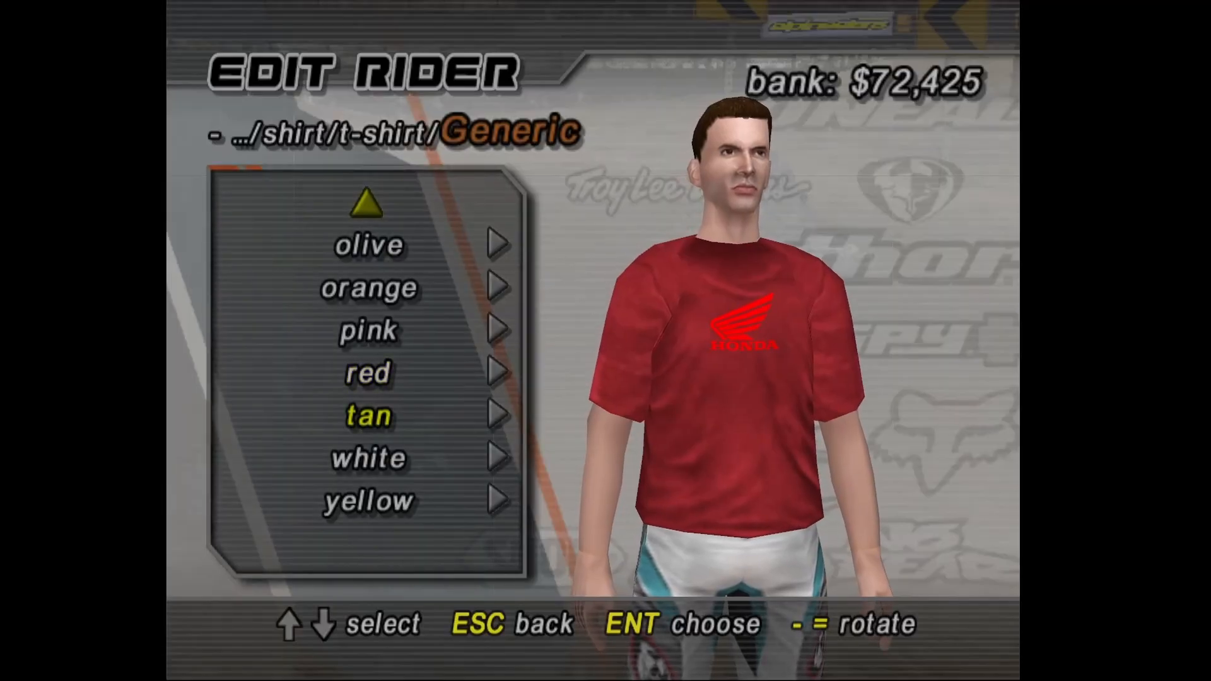
key("Down")
key("Return")
key("Escape")
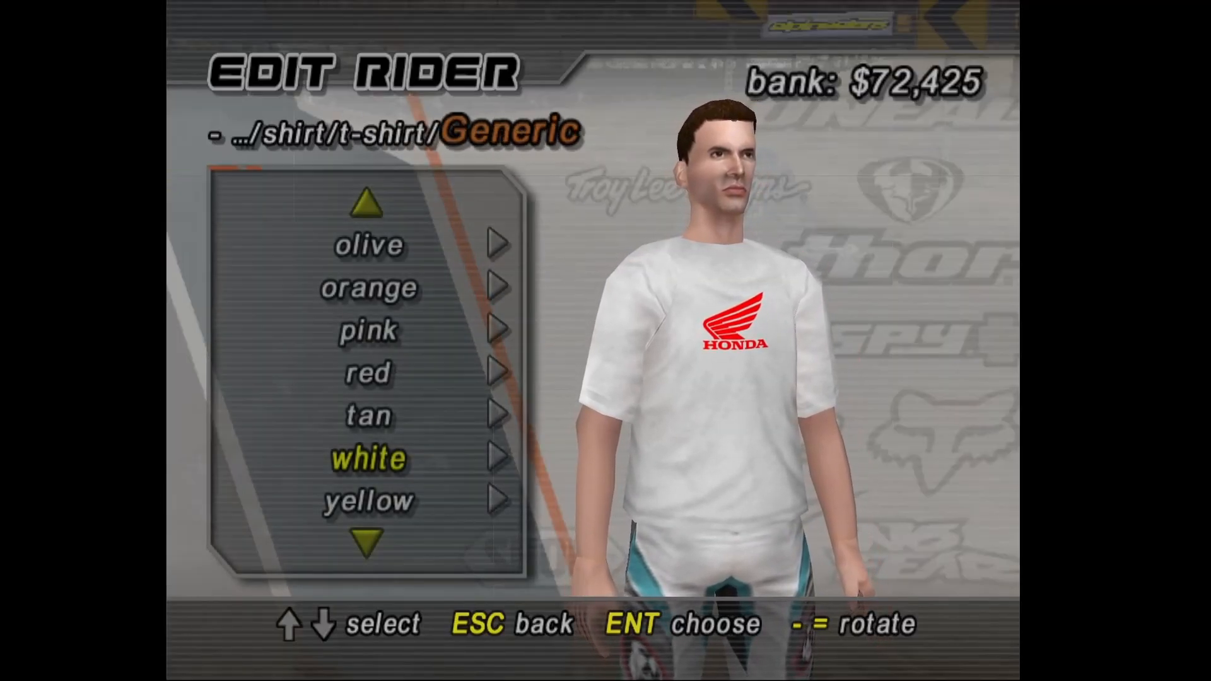
key("equal")
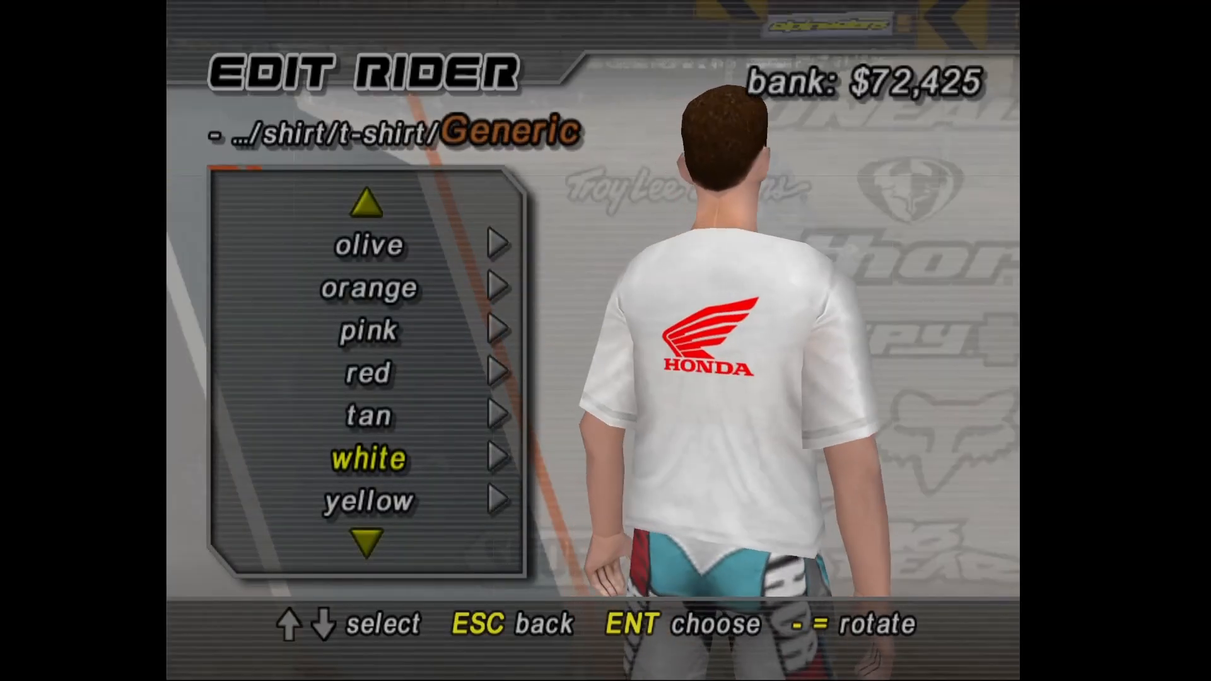
key("equal")
key("Escape")
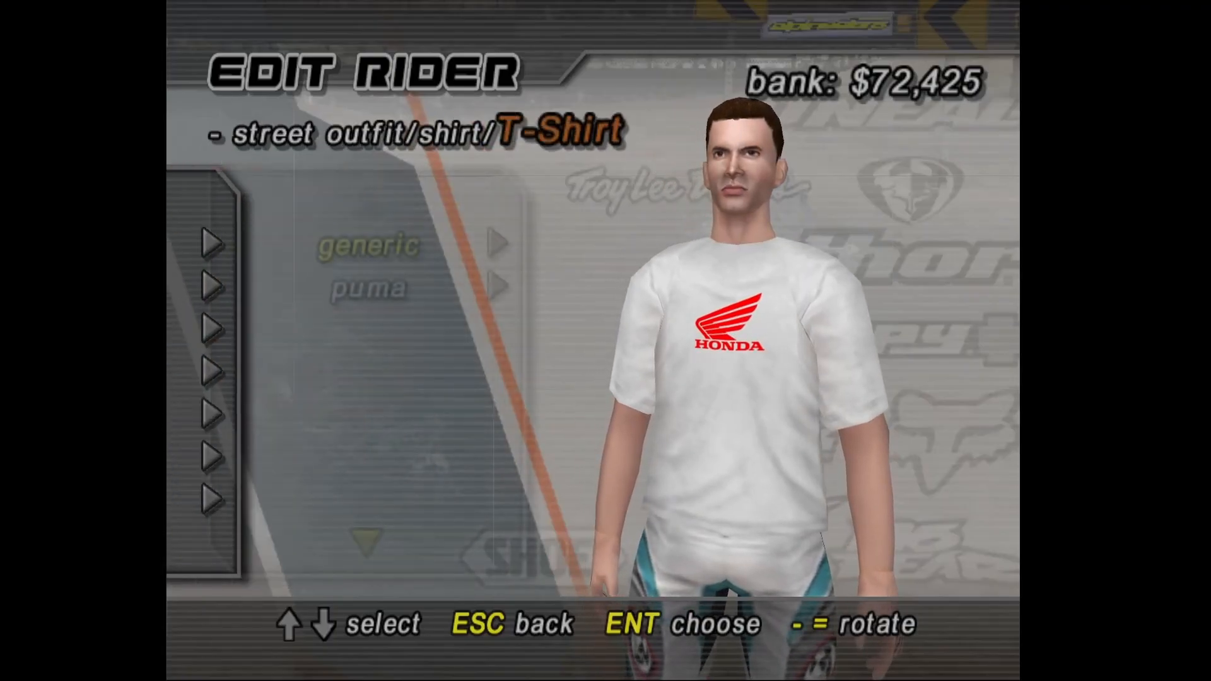
key("Escape")
key("Escape")
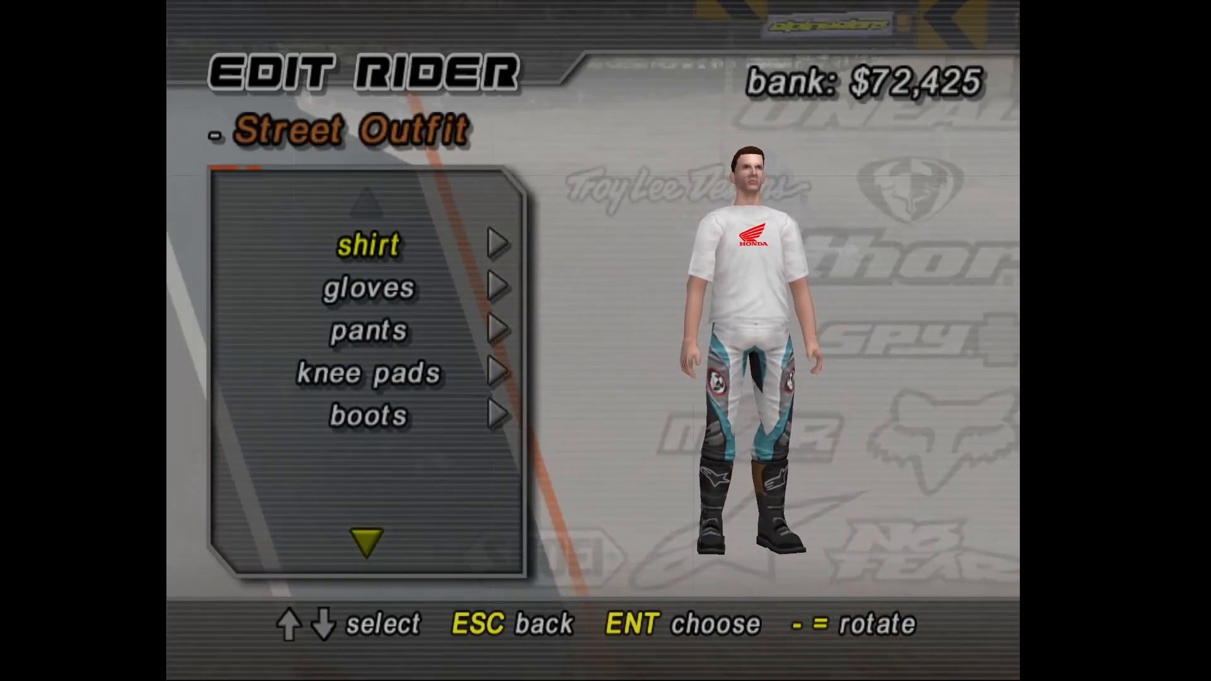
key("Escape")
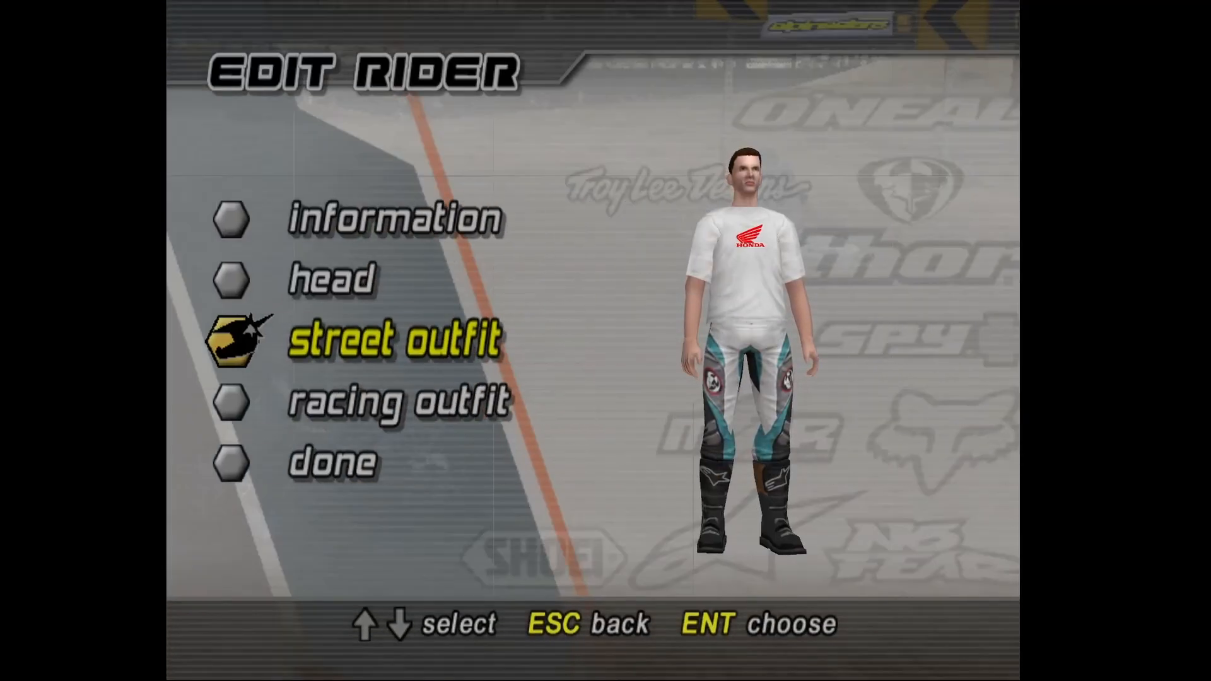
Open the generic goggles in the rider's head settings and preview the colours from black through yellow
key("Up")
key("Return")
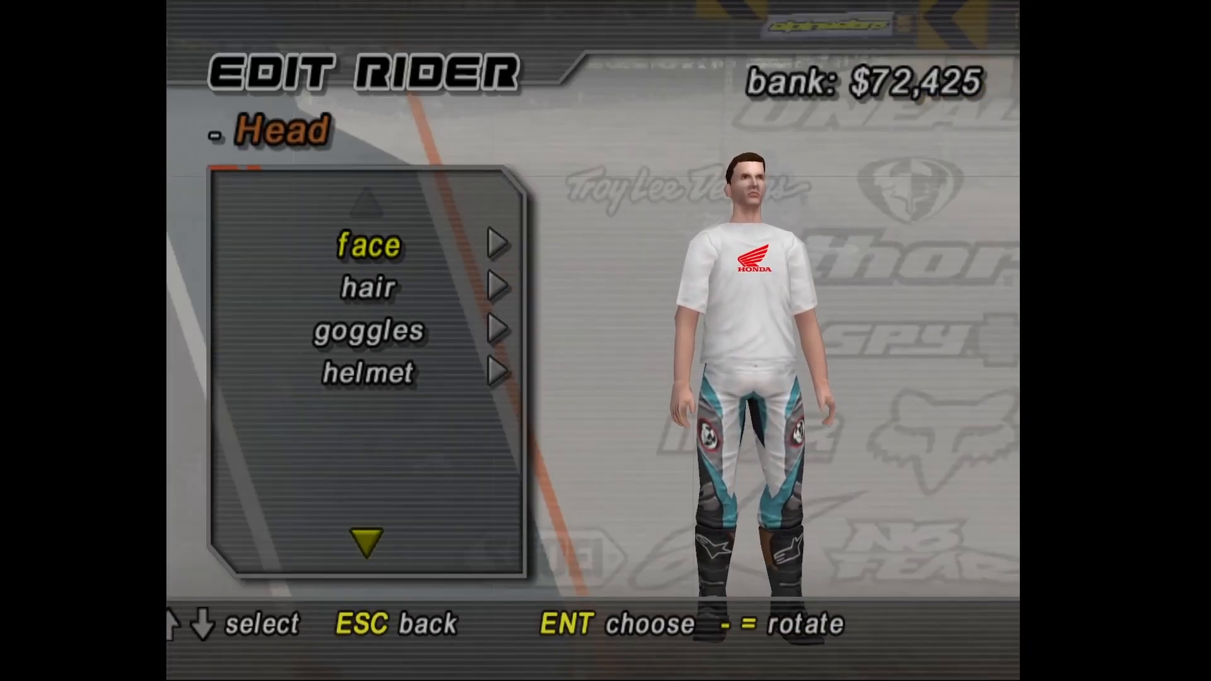
key("Down")
key("Down")
key("Return")
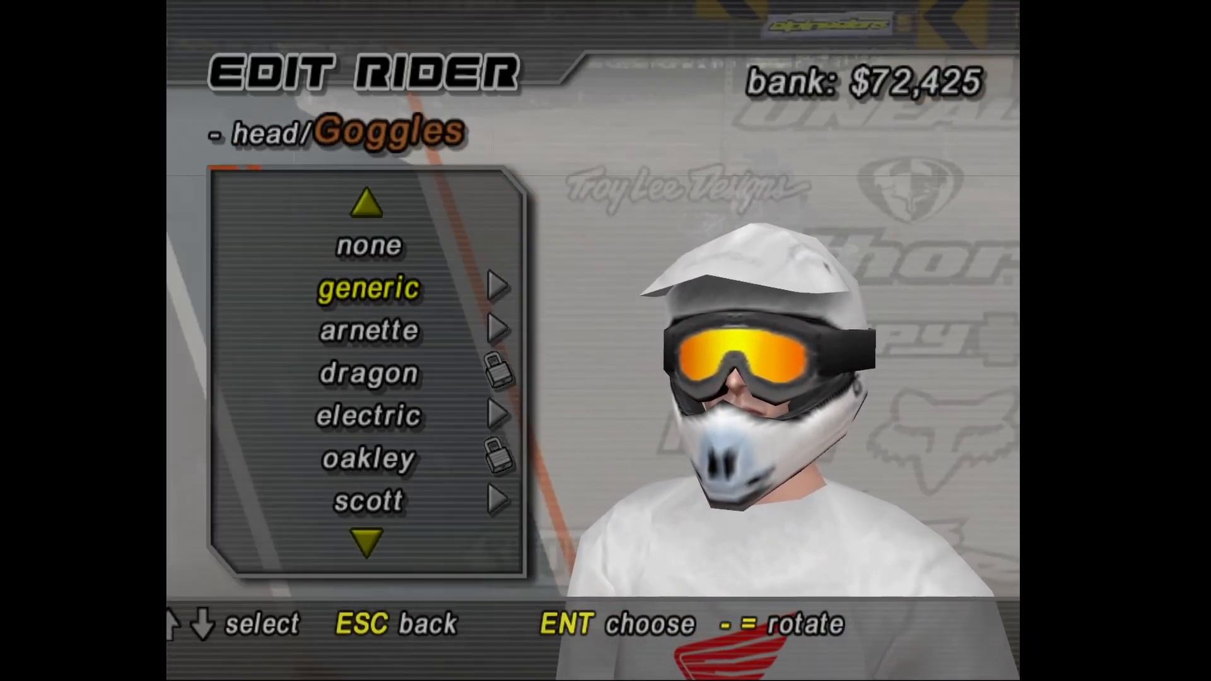
key("Return")
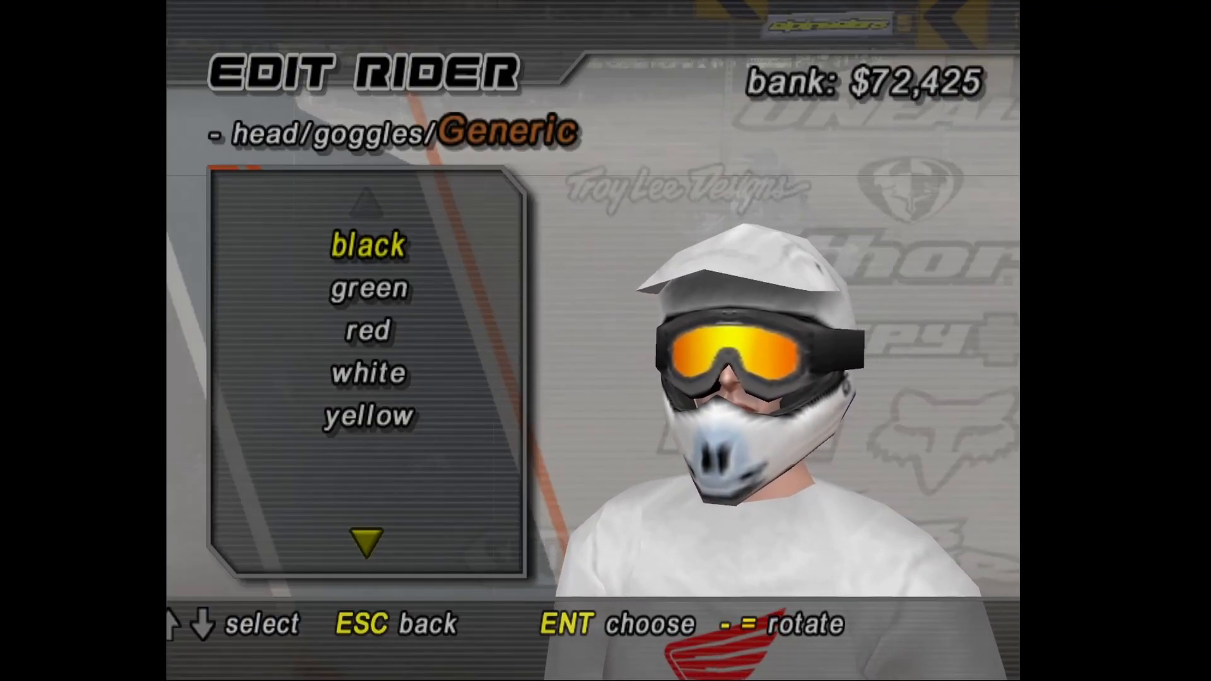
key("Down")
key("Down")
key("Down")
key("Down")
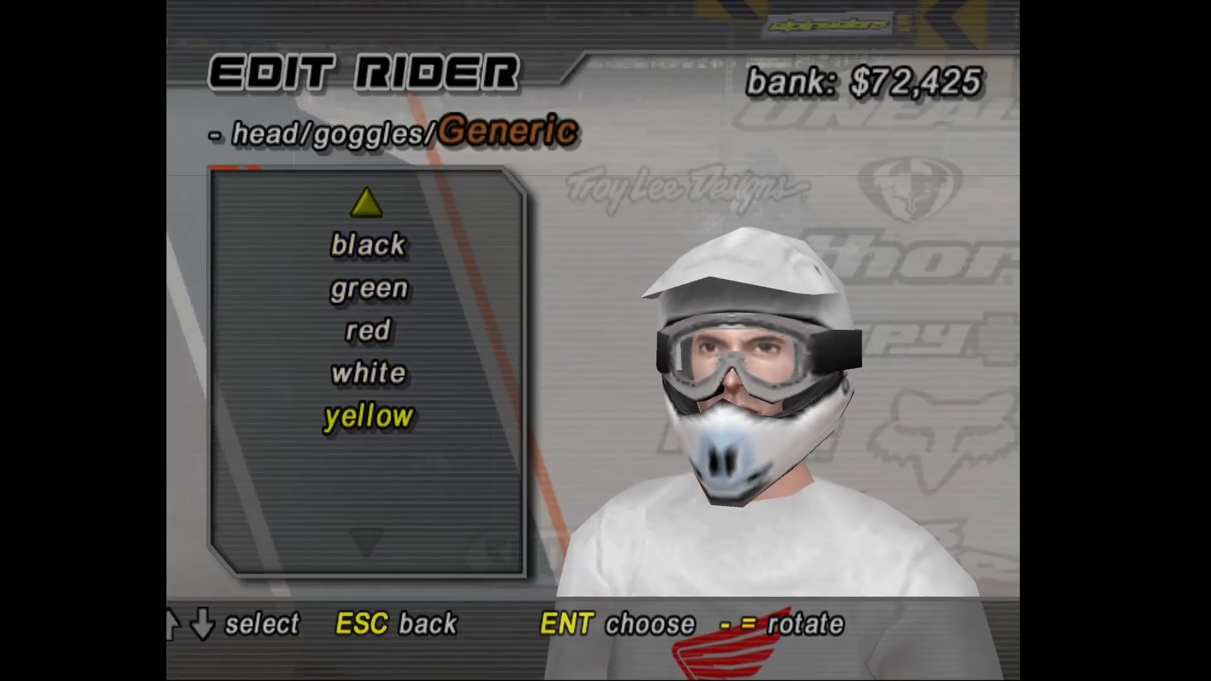
Equip the rider with the black generic goggles
key("Up")
key("Up")
key("Up")
key("Up")
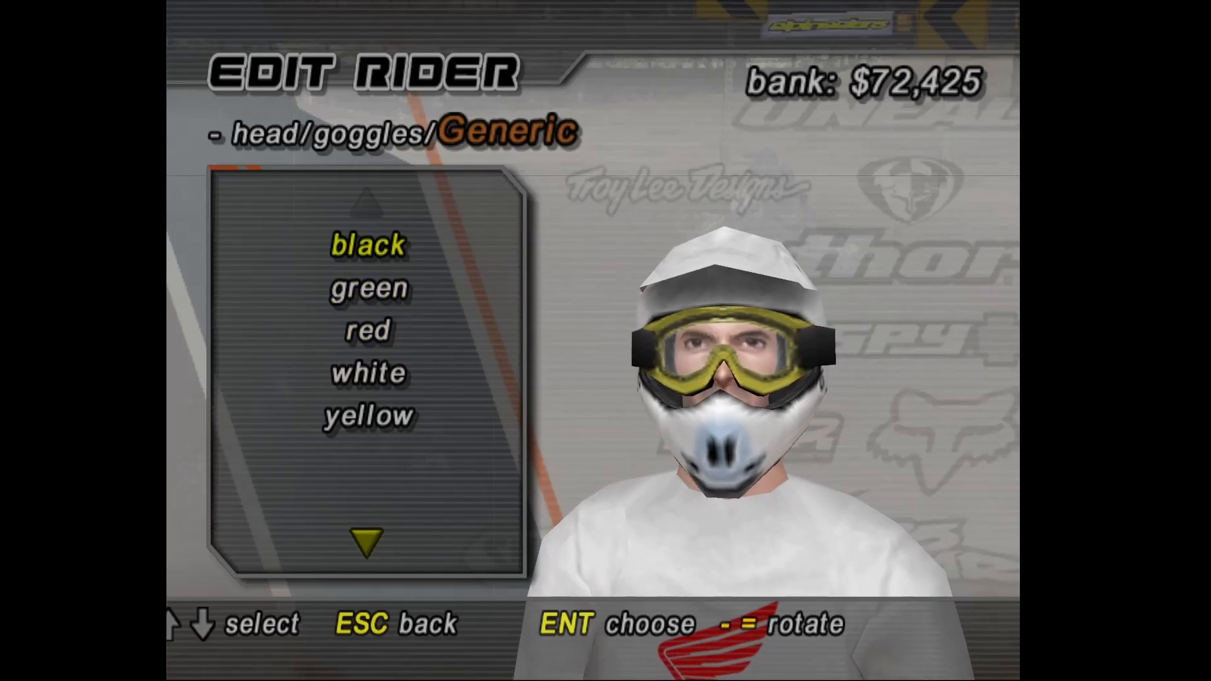
key("Down")
key("Up")
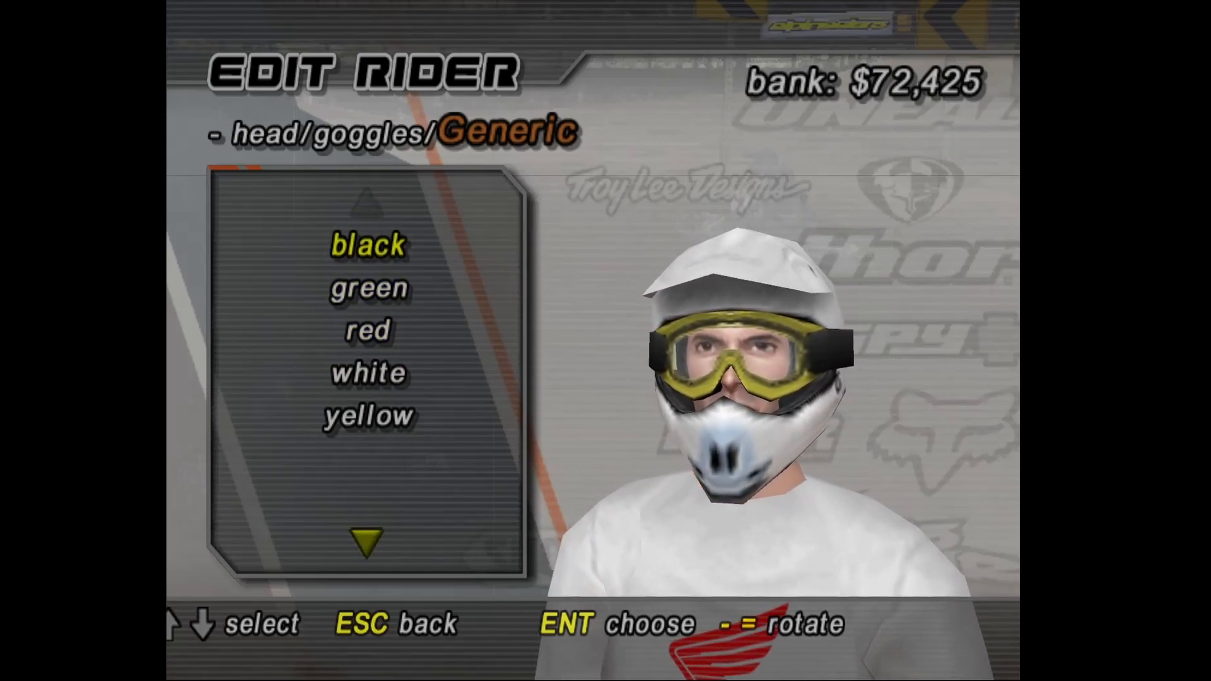
key("Return")
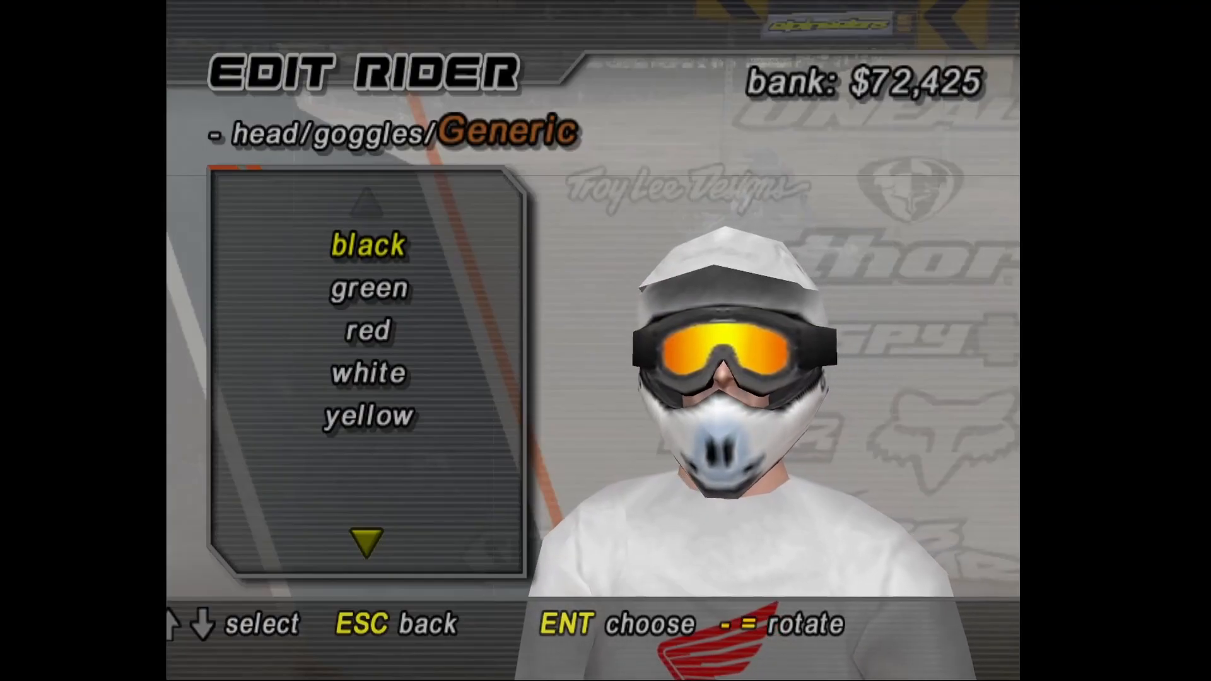
Rotate the rider to examine the helmet and goggles from both sides, and leave the head settings
key("equal")
key("minus")
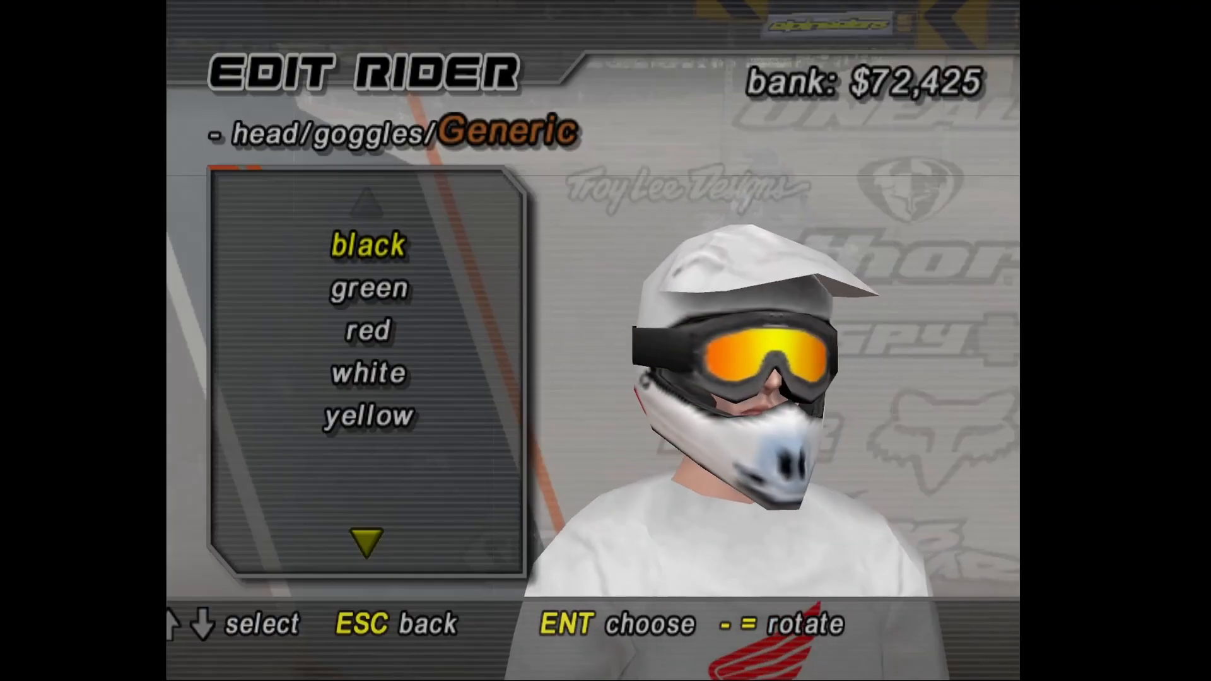
key("equal")
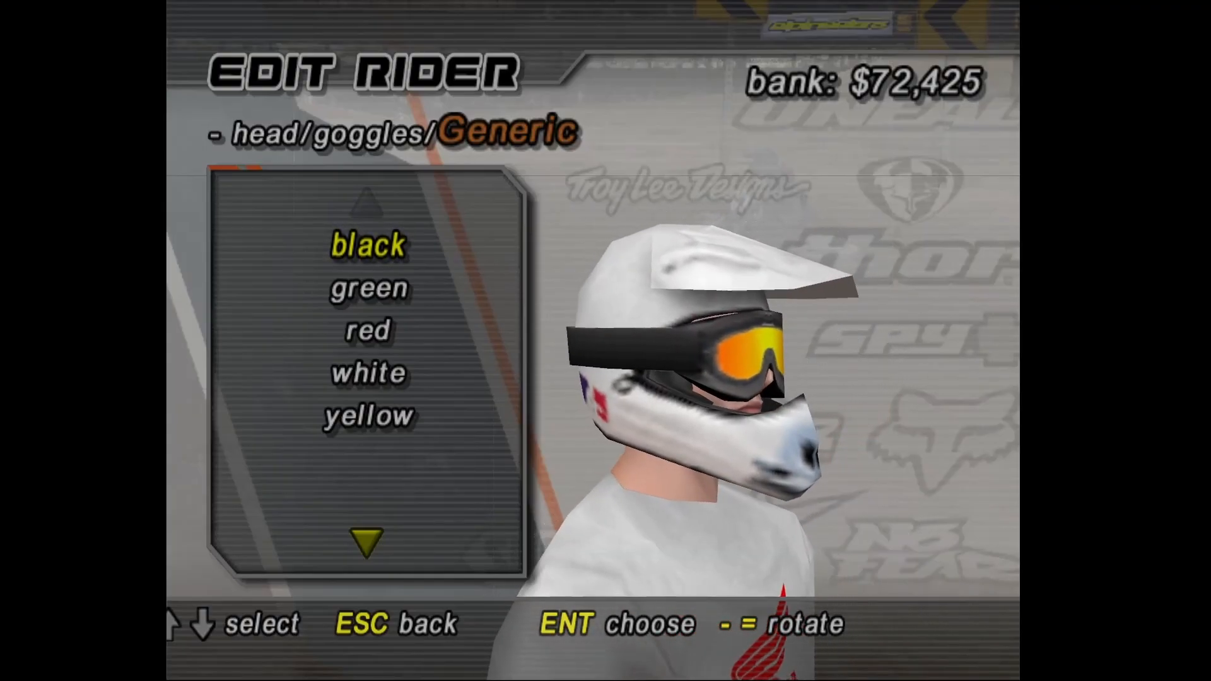
key("Escape")
key("Escape")
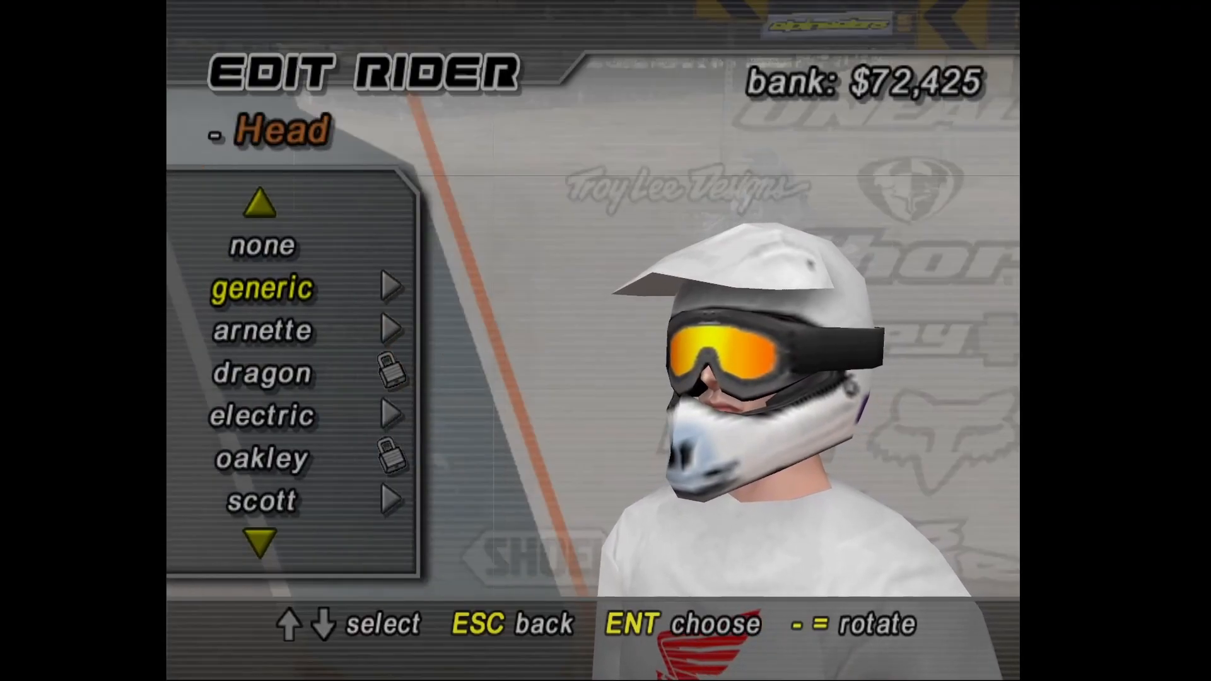
key("Escape")
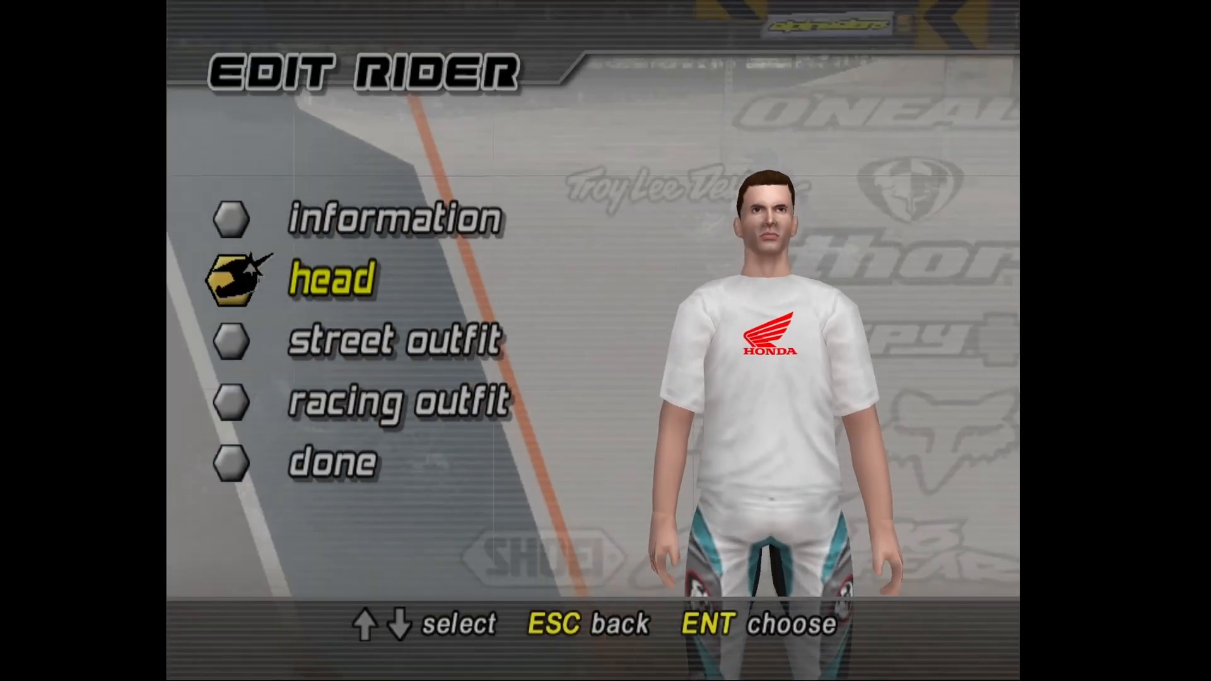
Return to the ride and swing the camera around the rider to examine the Honda shirt in game
key("Escape")
key("Left")
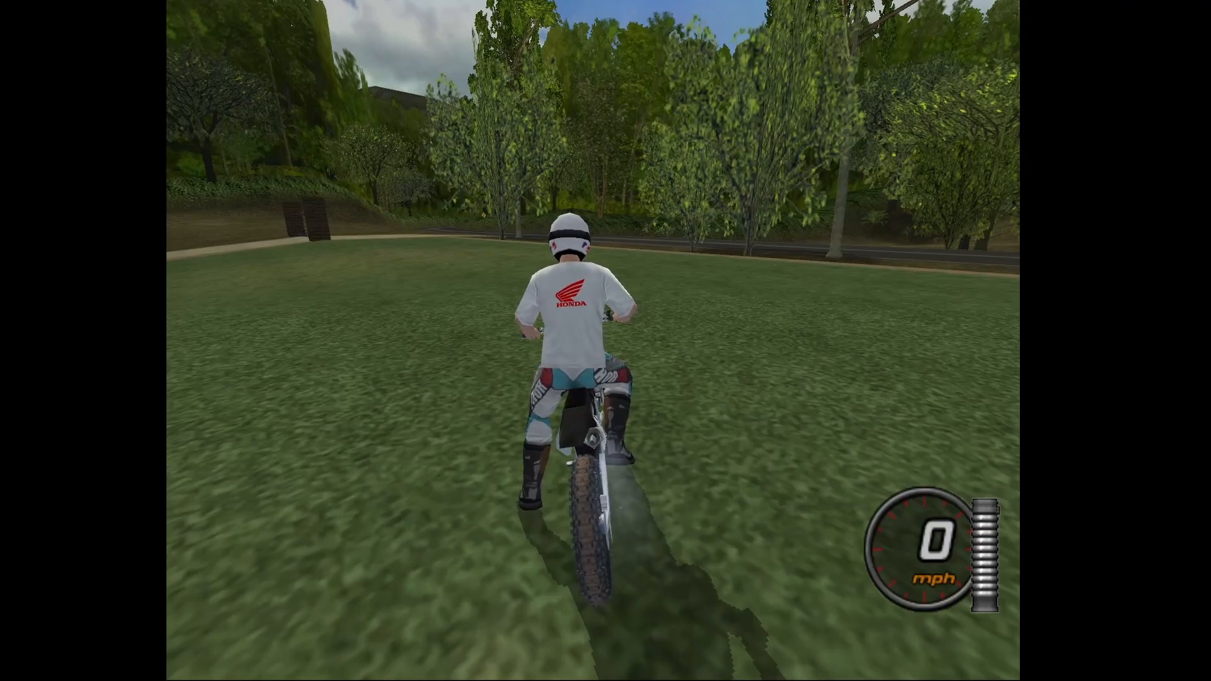
key("Left")
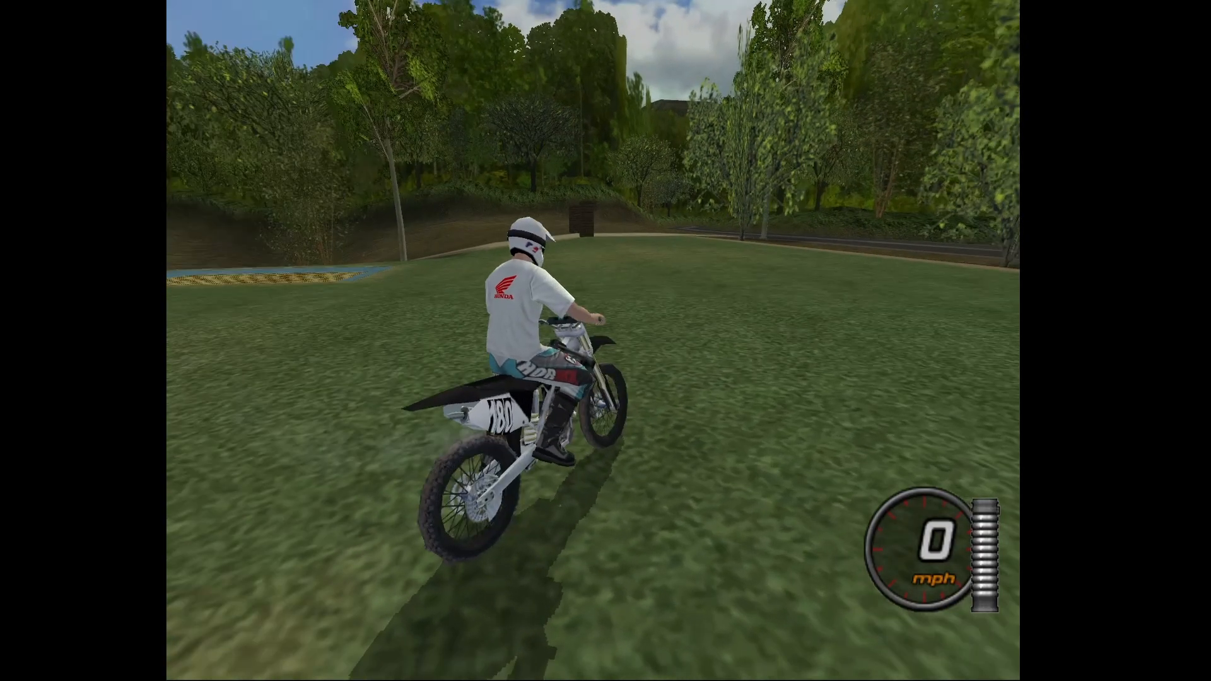